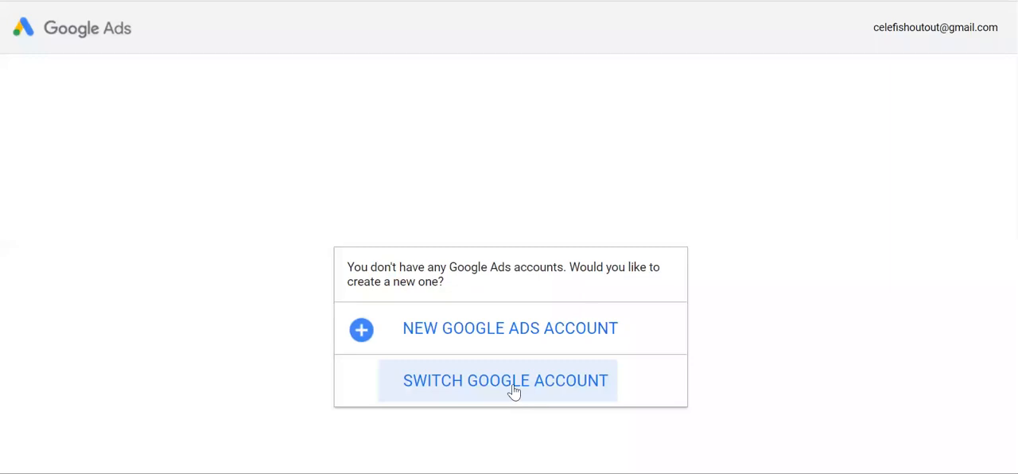
Start a new Google Ads account and switch the campaign setup to Expert Mode
{"action": "left_click", "coordinate": [496, 335]}
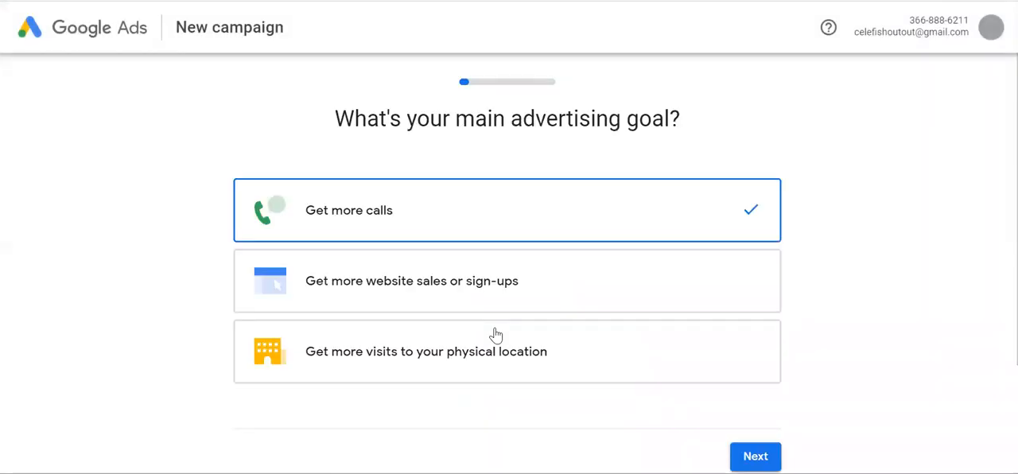
{"action": "scroll", "coordinate": [493, 337], "scroll_direction": "down", "scroll_amount": 3}
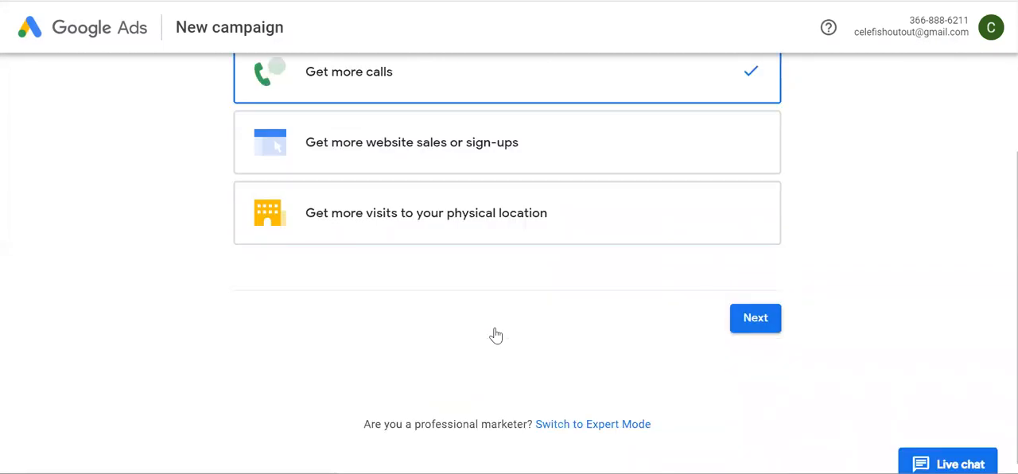
{"action": "scroll", "coordinate": [470, 242], "scroll_direction": "up", "scroll_amount": 3}
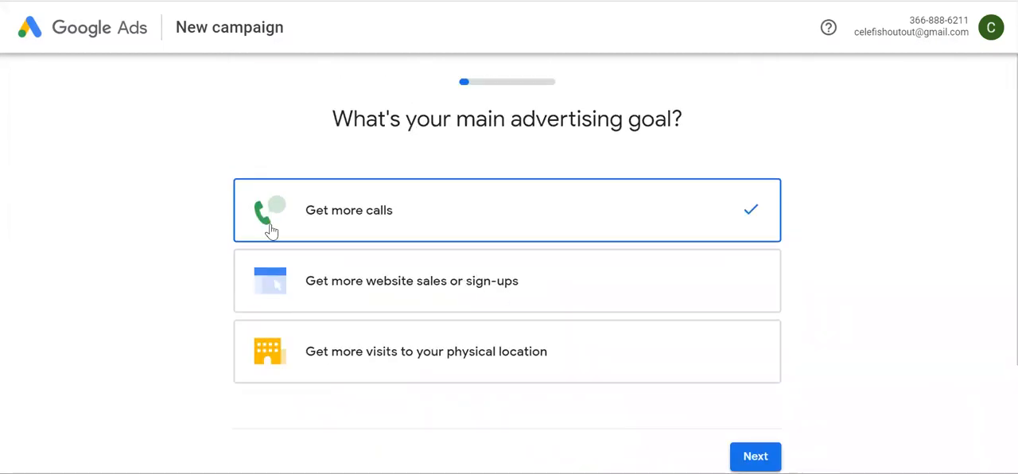
{"action": "scroll", "coordinate": [555, 302], "scroll_direction": "down", "scroll_amount": 3}
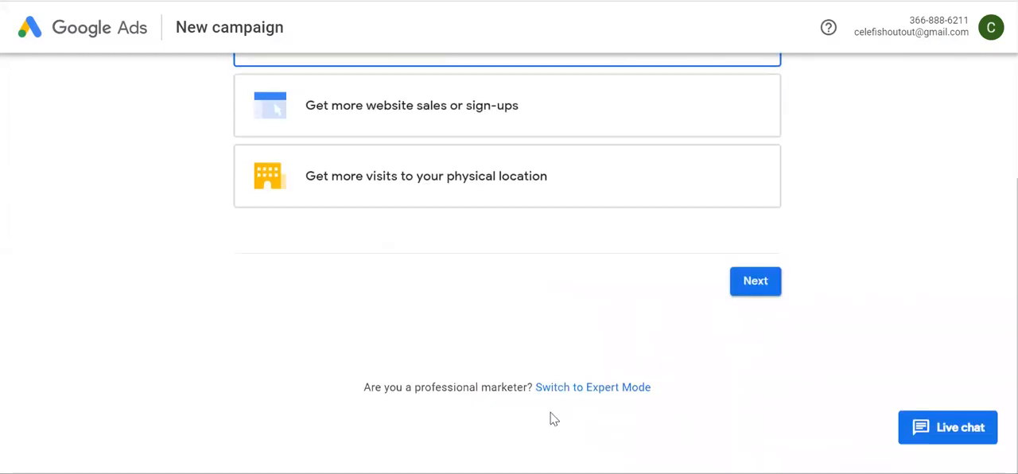
{"action": "left_click", "coordinate": [612, 389]}
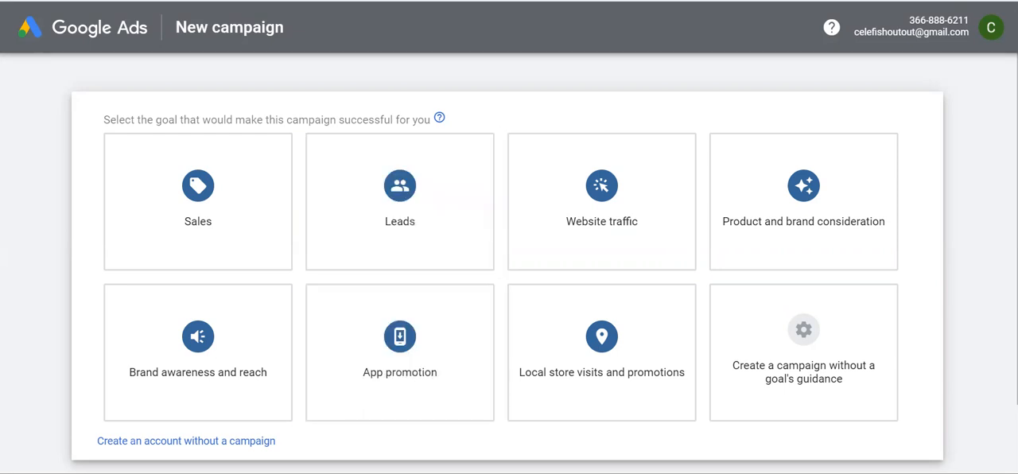
Review the Celefi landing page's promotion benefits, enquiry form and sample videos, and return to the Google Ads campaign setup
{"action": "left_click", "coordinate": [530, 432]}
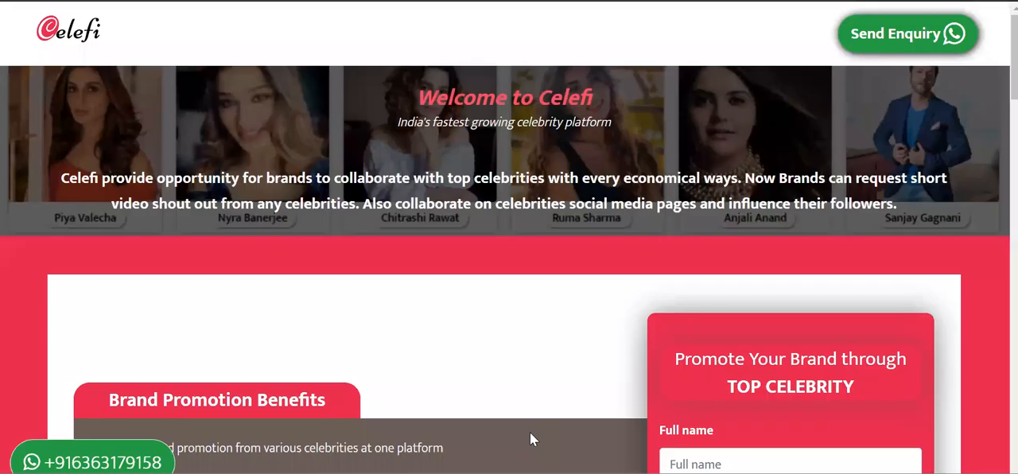
{"action": "scroll", "coordinate": [516, 206], "scroll_direction": "down", "scroll_amount": 10}
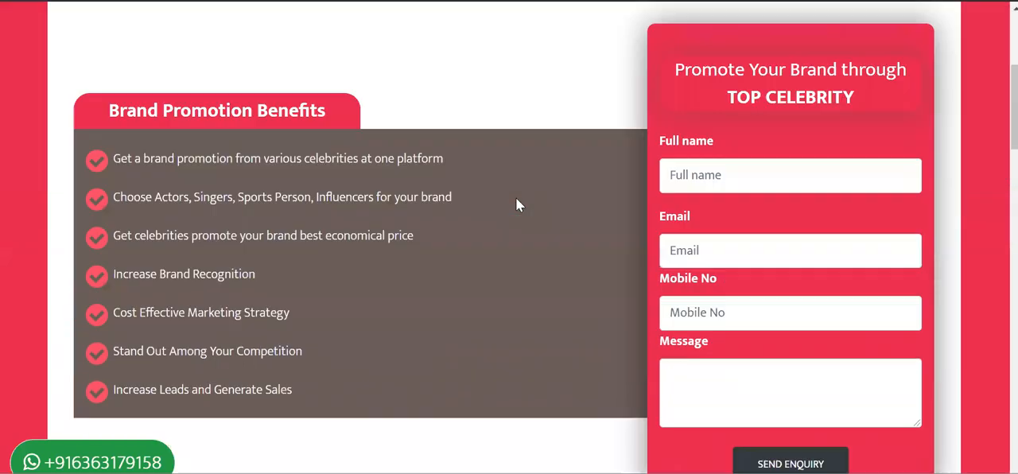
{"action": "scroll", "coordinate": [515, 203], "scroll_direction": "down", "scroll_amount": 12}
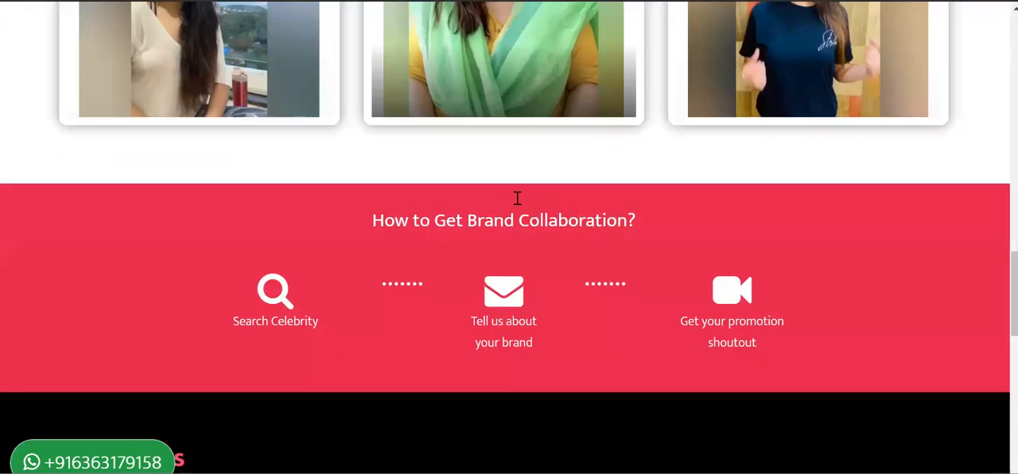
{"action": "scroll", "coordinate": [516, 203], "scroll_direction": "up", "scroll_amount": 12}
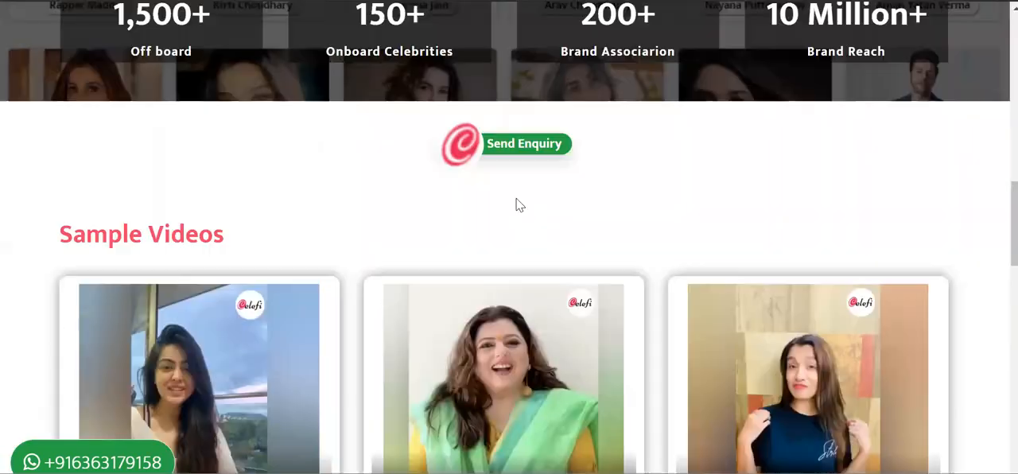
{"action": "scroll", "coordinate": [515, 203], "scroll_direction": "up", "scroll_amount": 10}
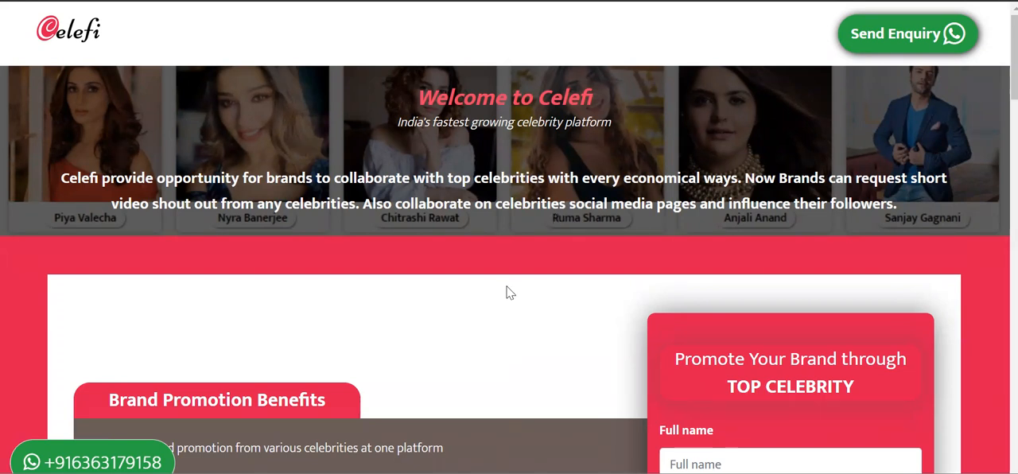
{"action": "mouse_move", "coordinate": [492, 471]}
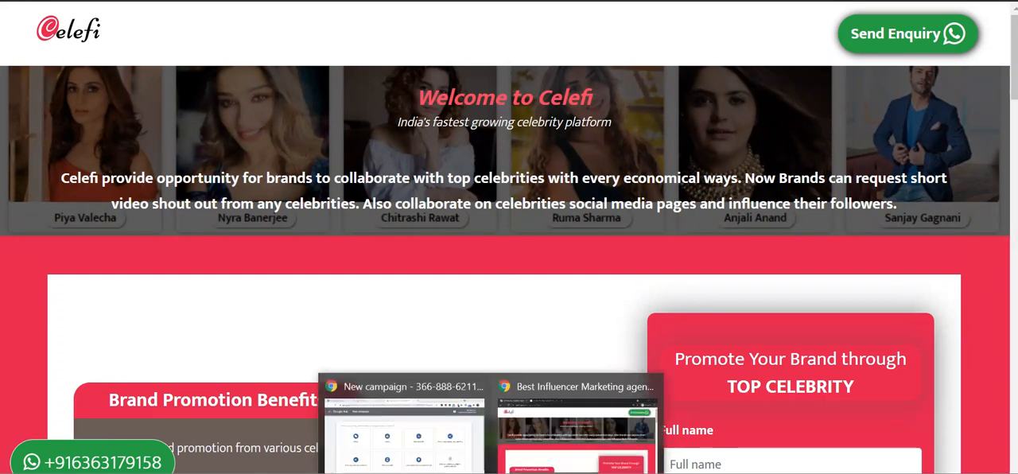
{"action": "left_click", "coordinate": [438, 430]}
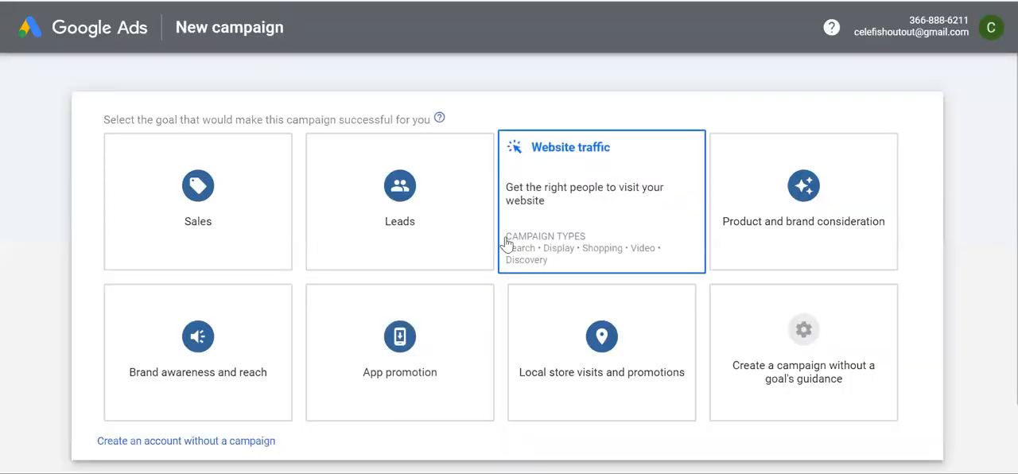
Choose Leads as the campaign goal and Search as the campaign type
{"action": "mouse_move", "coordinate": [429, 219]}
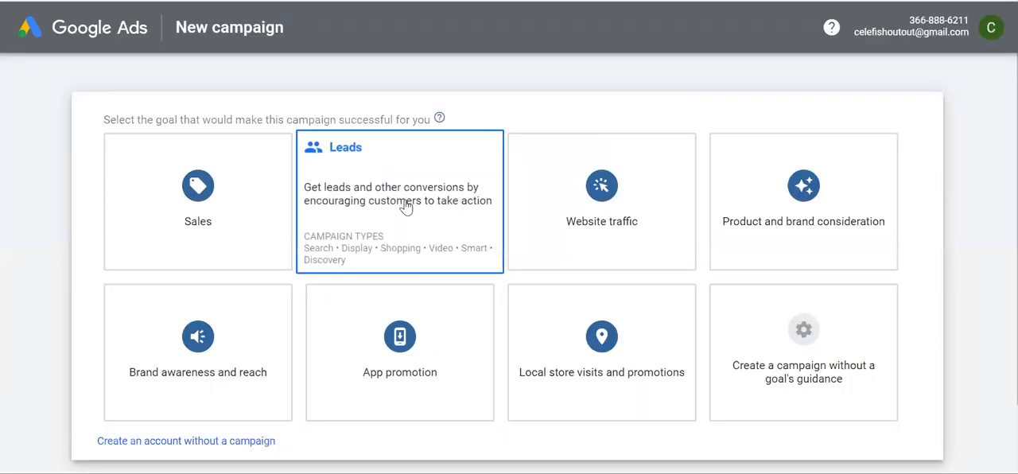
{"action": "left_click", "coordinate": [405, 207]}
{"action": "scroll", "coordinate": [671, 329], "scroll_direction": "up", "scroll_amount": 5}
{"action": "scroll", "coordinate": [503, 274], "scroll_direction": "down", "scroll_amount": 6}
{"action": "scroll", "coordinate": [275, 154], "scroll_direction": "up", "scroll_amount": 2}
{"action": "mouse_move", "coordinate": [178, 240]}
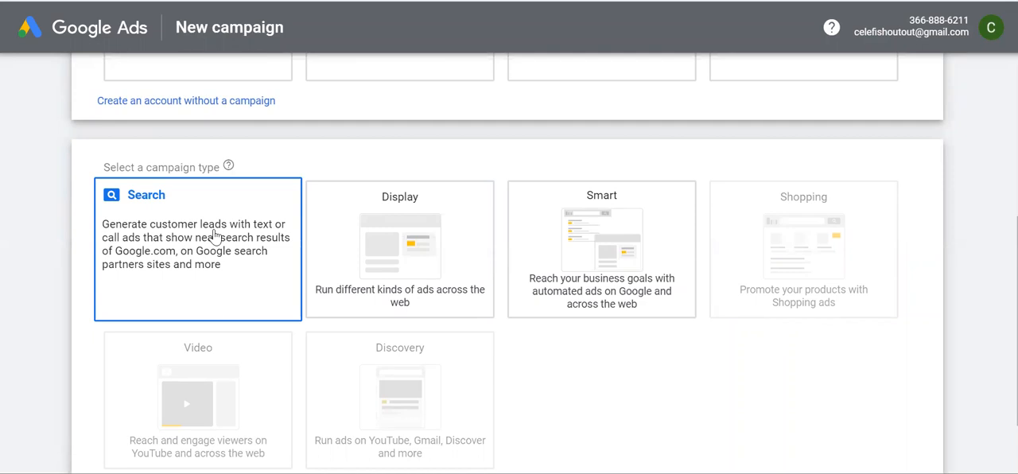
{"action": "left_click", "coordinate": [214, 233]}
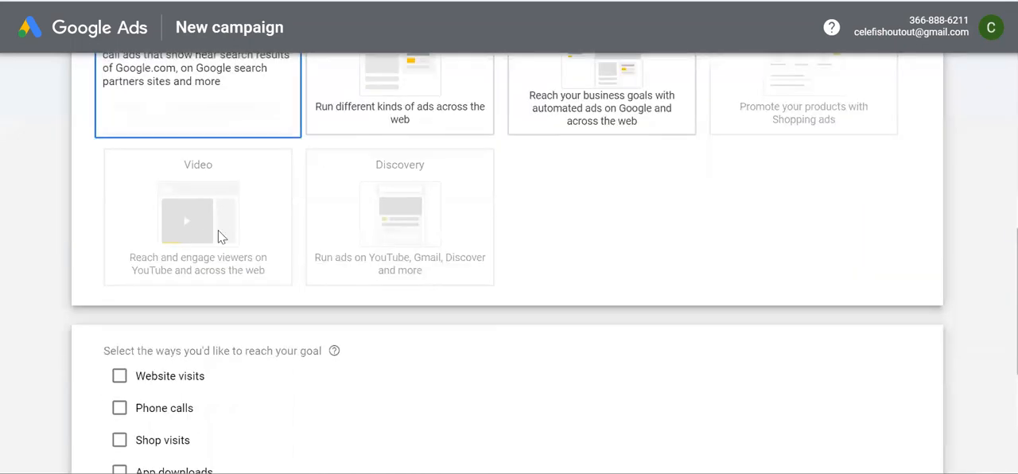
Enable Website visits as a way to reach the campaign goal
{"action": "scroll", "coordinate": [344, 218], "scroll_direction": "up", "scroll_amount": 4}
{"action": "scroll", "coordinate": [344, 218], "scroll_direction": "up", "scroll_amount": 3}
{"action": "scroll", "coordinate": [345, 223], "scroll_direction": "down", "scroll_amount": 5}
{"action": "scroll", "coordinate": [157, 213], "scroll_direction": "down", "scroll_amount": 1}
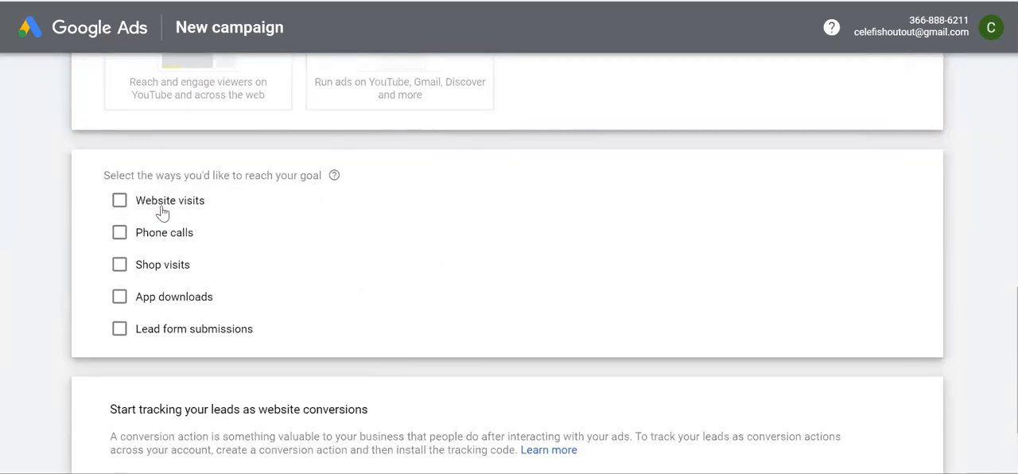
{"action": "left_click", "coordinate": [120, 201]}
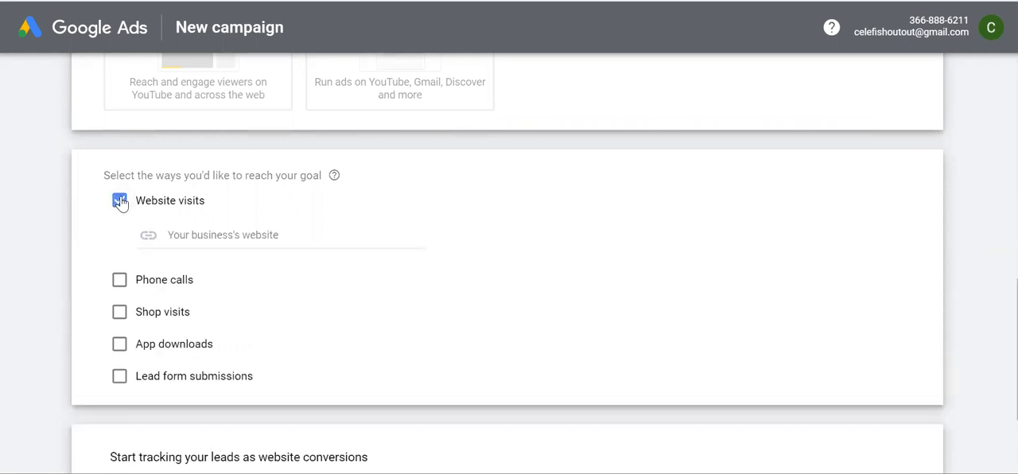
{"action": "left_click", "coordinate": [200, 237]}
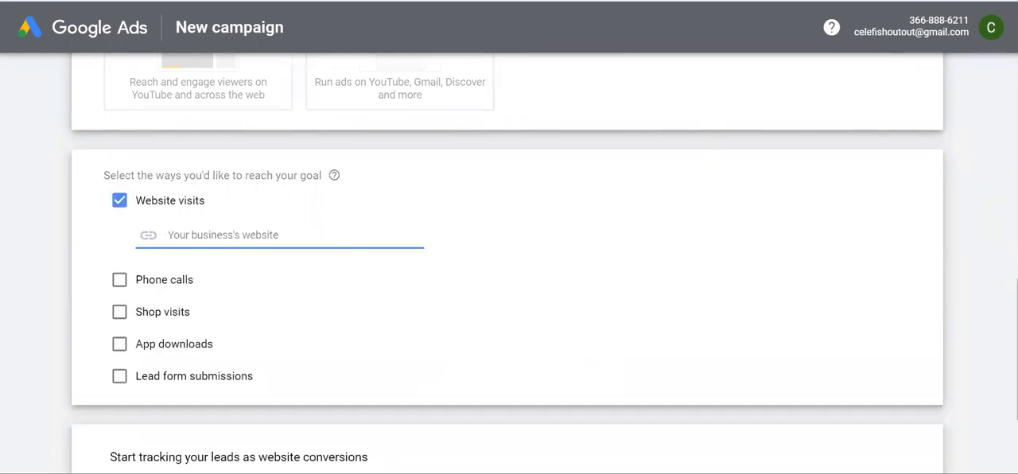
{"action": "left_click", "coordinate": [564, 399]}
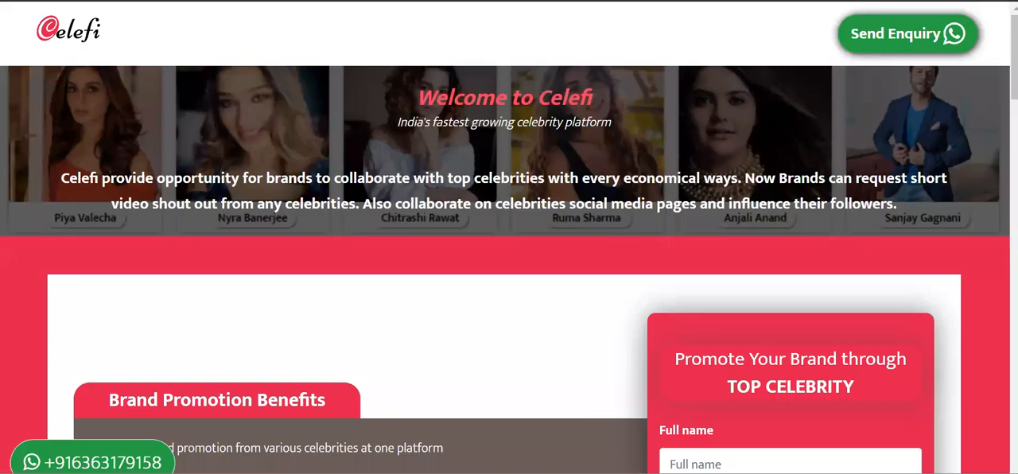
{"action": "key", "text": "alt+Tab"}
{"action": "key", "text": "ctrl+v"}
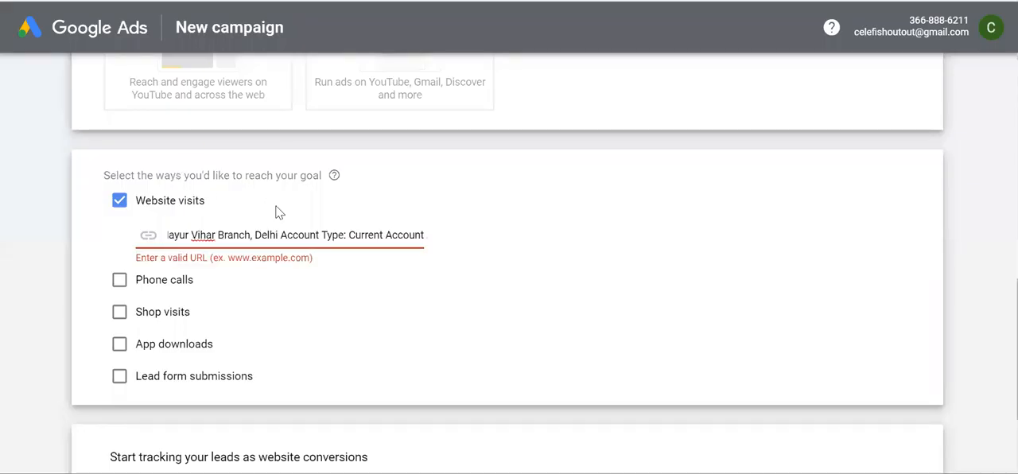
{"action": "key", "text": "ctrl+z"}
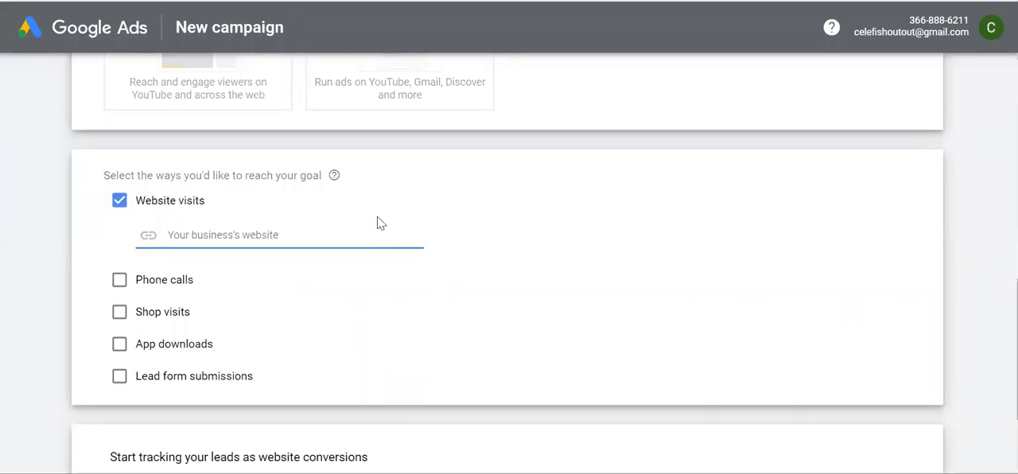
{"action": "key", "text": "alt+Tab"}
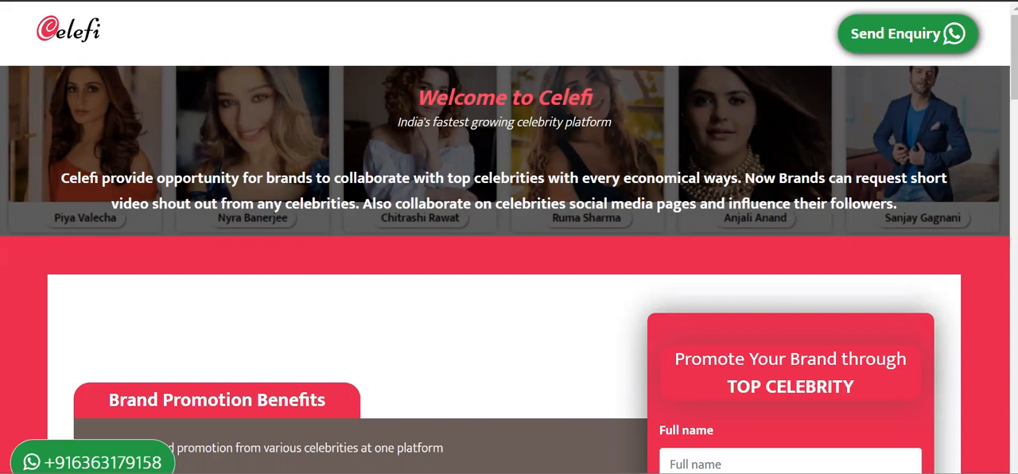
{"action": "key", "text": "alt+Tab"}
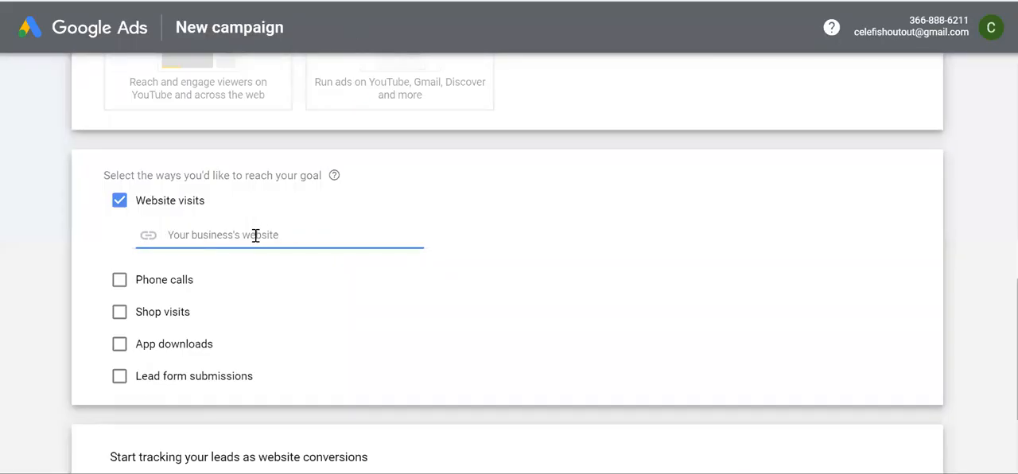
{"action": "type", "text": "https://celefi.com/brand-promotion.php"}
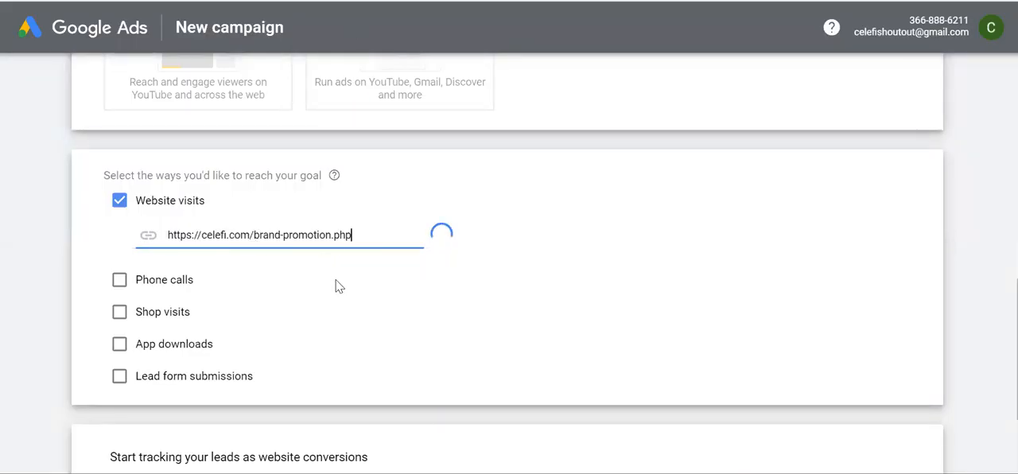
{"action": "scroll", "coordinate": [336, 286], "scroll_direction": "down", "scroll_amount": 3}
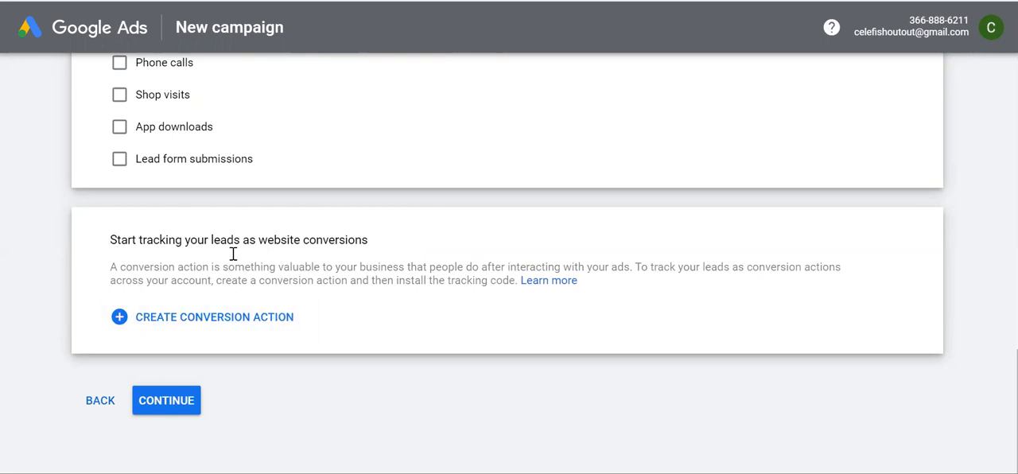
{"action": "left_click", "coordinate": [178, 400]}
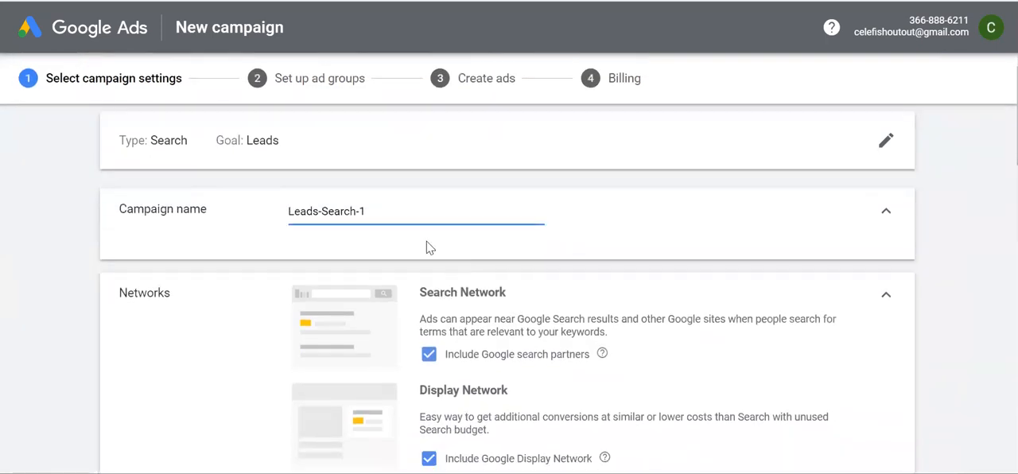
Name the campaign Brand Promotion and turn off the Google Display Network
{"action": "left_click_drag", "start_coordinate": [366, 212], "coordinate": [267, 213]}
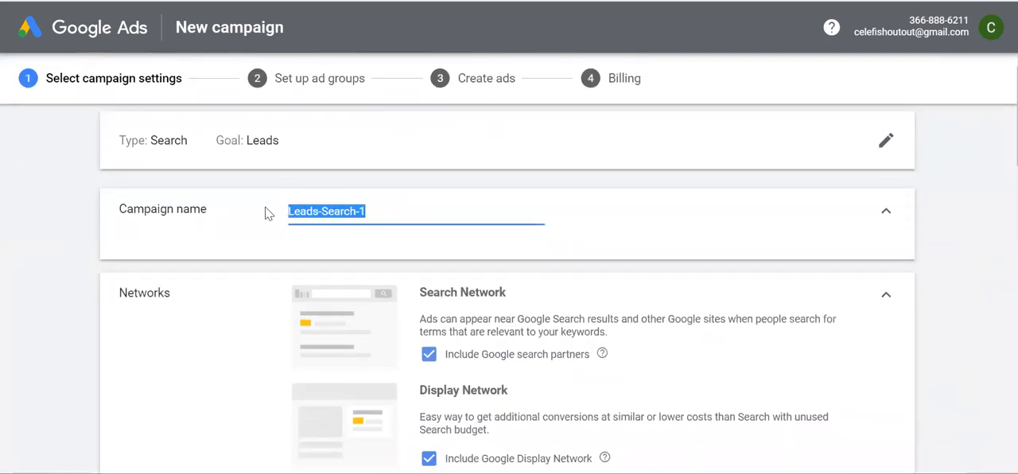
{"action": "type", "text": "Brand Promotion"}
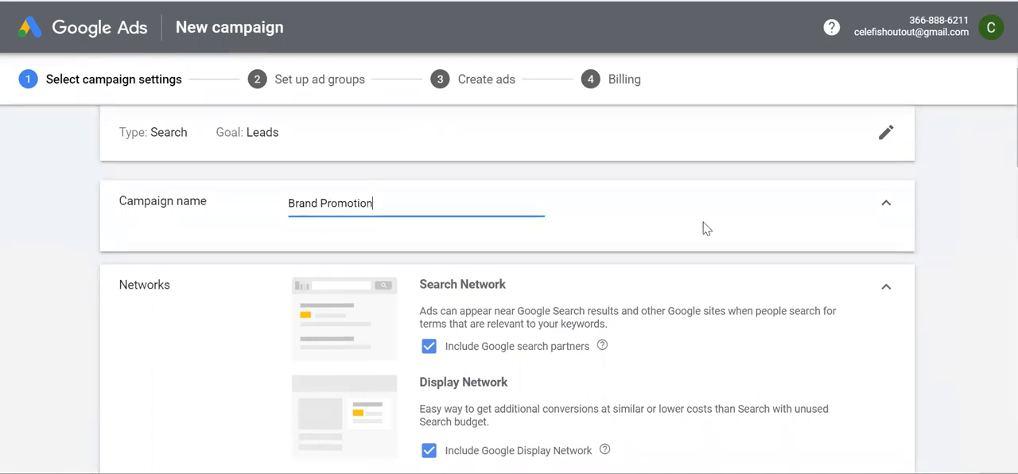
{"action": "scroll", "coordinate": [704, 227], "scroll_direction": "down", "scroll_amount": 1}
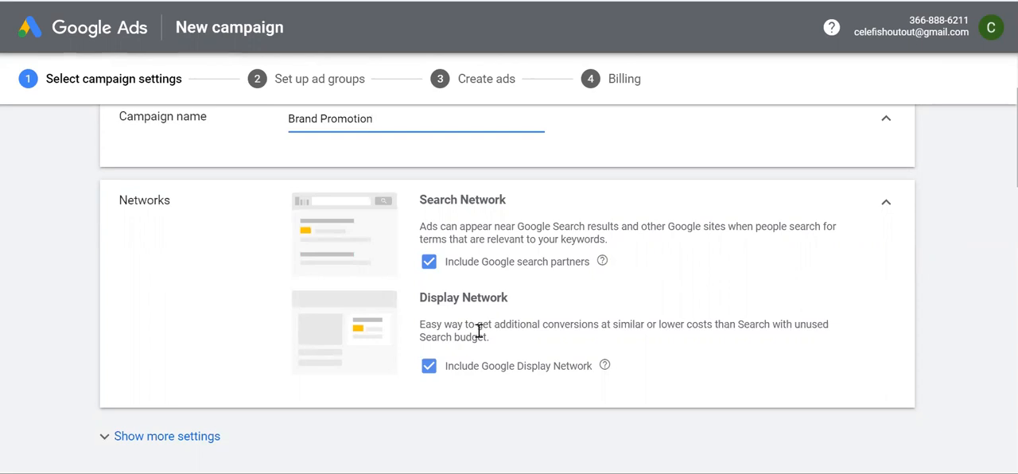
{"action": "scroll", "coordinate": [477, 318], "scroll_direction": "down", "scroll_amount": 1}
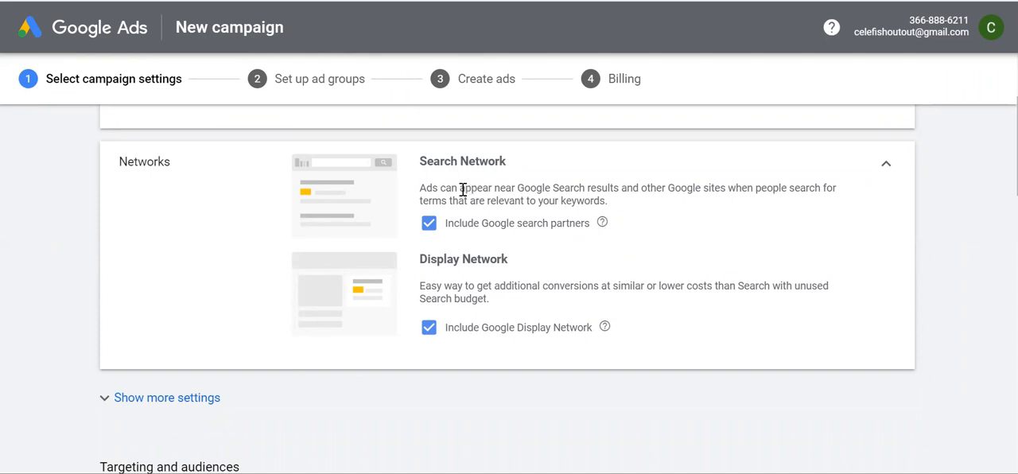
{"action": "left_click", "coordinate": [427, 334]}
Target the Delhi, India union territory as the campaign's location
{"action": "scroll", "coordinate": [563, 306], "scroll_direction": "down", "scroll_amount": 2}
{"action": "scroll", "coordinate": [565, 306], "scroll_direction": "down", "scroll_amount": 5}
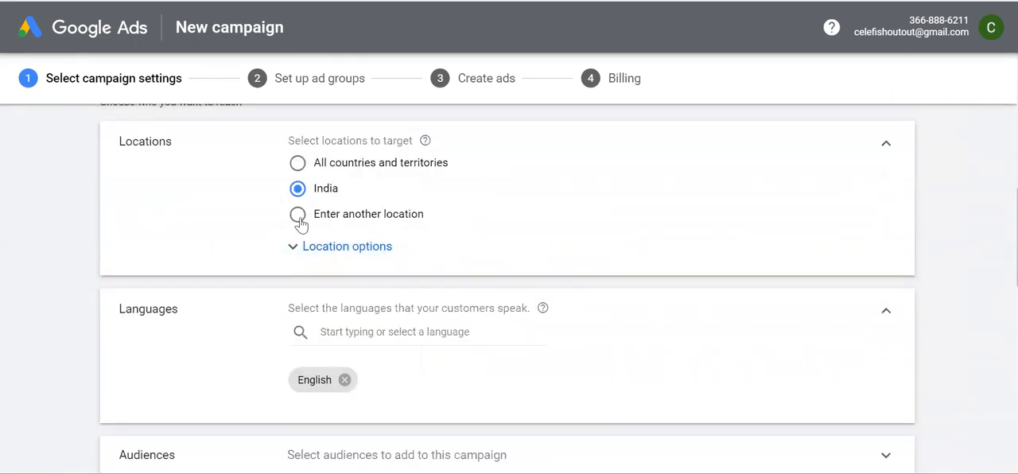
{"action": "left_click", "coordinate": [298, 214]}
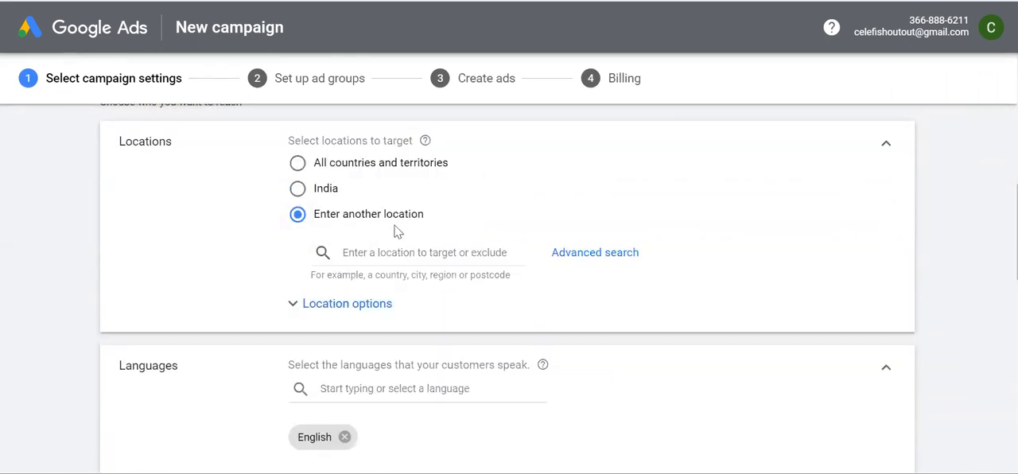
{"action": "left_click", "coordinate": [386, 252]}
{"action": "type", "text": "Delhi"}
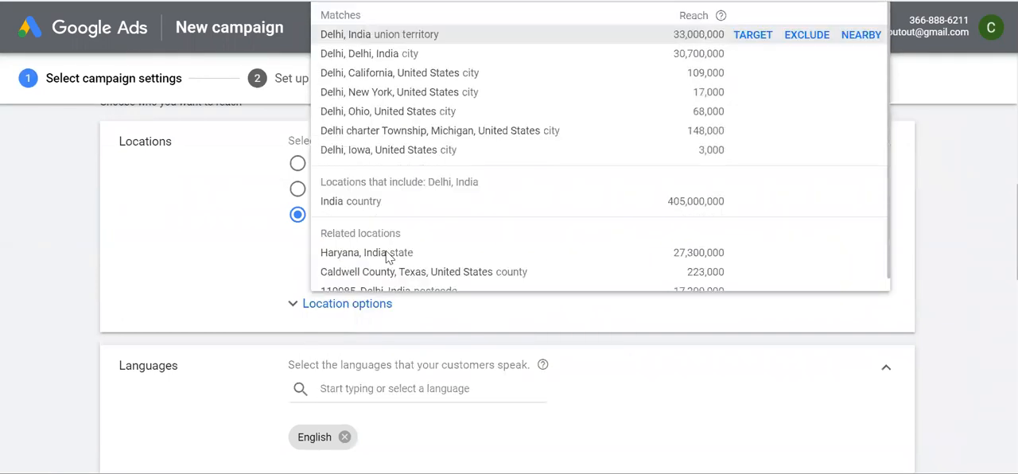
{"action": "left_click", "coordinate": [752, 35]}
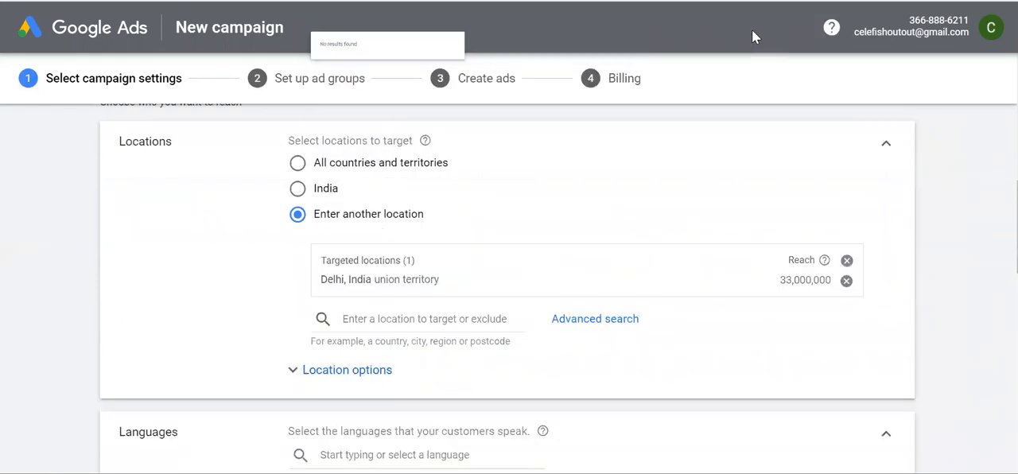
{"action": "scroll", "coordinate": [541, 296], "scroll_direction": "down", "scroll_amount": 1}
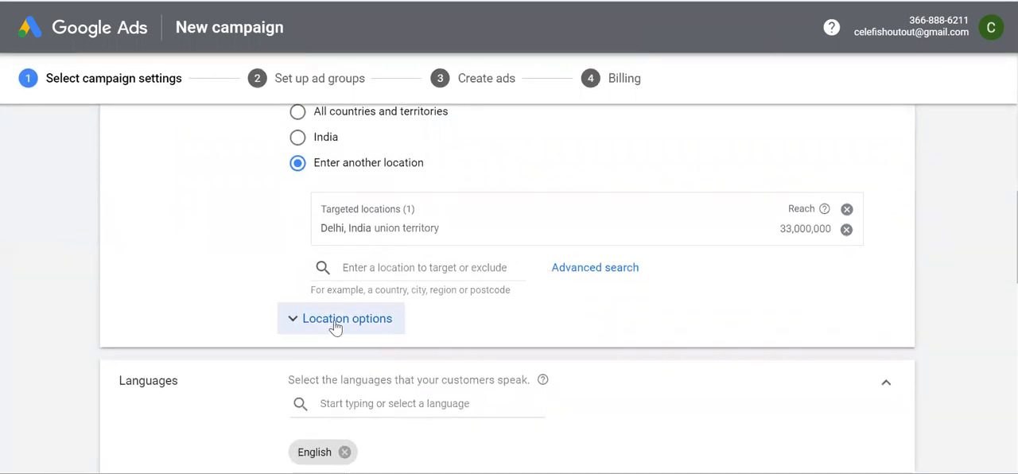
Set the location targeting option to Presence: People in or regularly in your targeted locations
{"action": "left_click", "coordinate": [300, 320]}
{"action": "scroll", "coordinate": [438, 326], "scroll_direction": "down", "scroll_amount": 2}
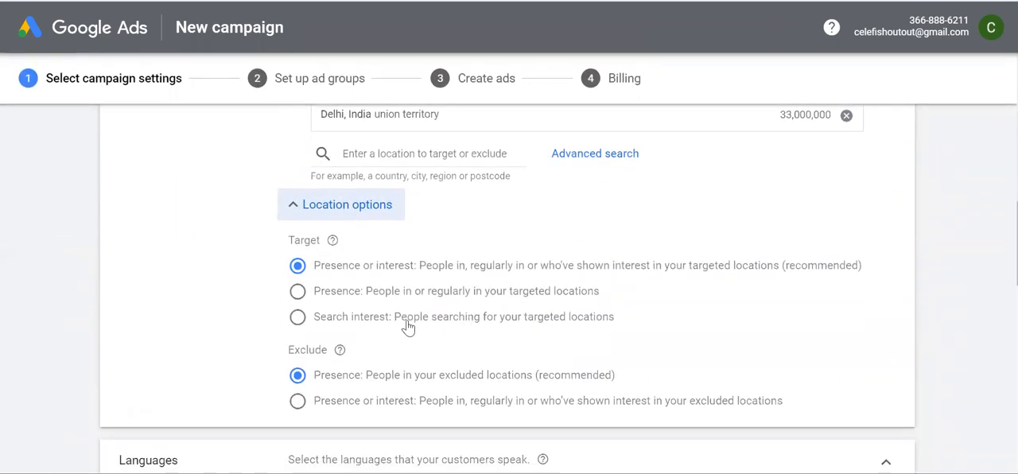
{"action": "left_click", "coordinate": [298, 291]}
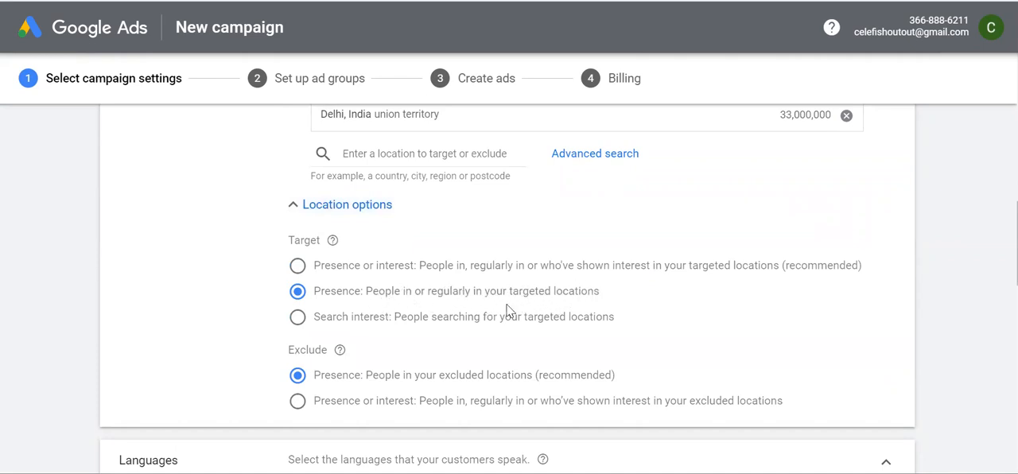
Set the campaign's average daily budget to ₹1000
{"action": "scroll", "coordinate": [508, 307], "scroll_direction": "down", "scroll_amount": 2}
{"action": "scroll", "coordinate": [509, 311], "scroll_direction": "down", "scroll_amount": 1}
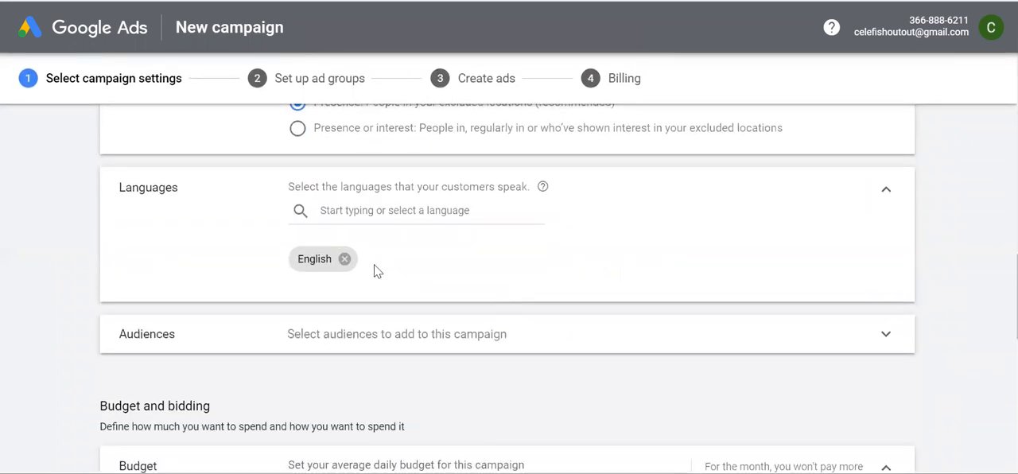
{"action": "scroll", "coordinate": [470, 274], "scroll_direction": "down", "scroll_amount": 1}
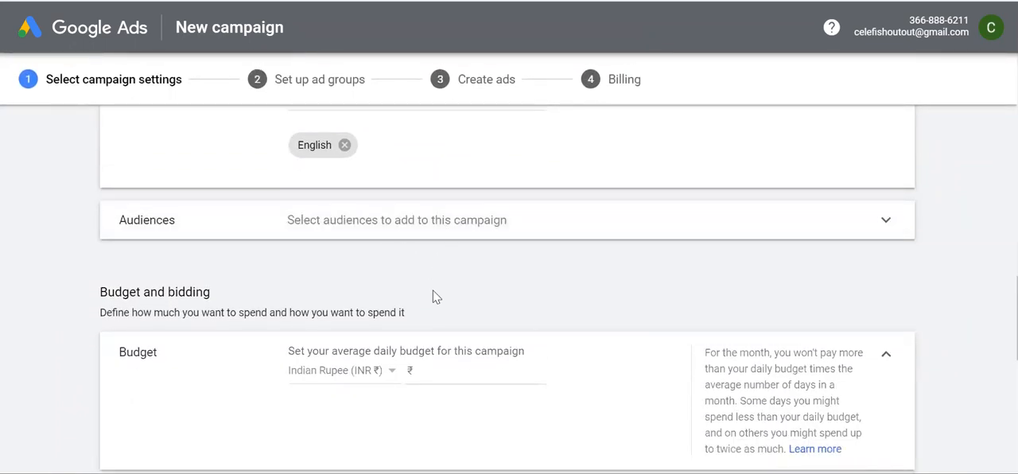
{"action": "scroll", "coordinate": [435, 296], "scroll_direction": "down", "scroll_amount": 1}
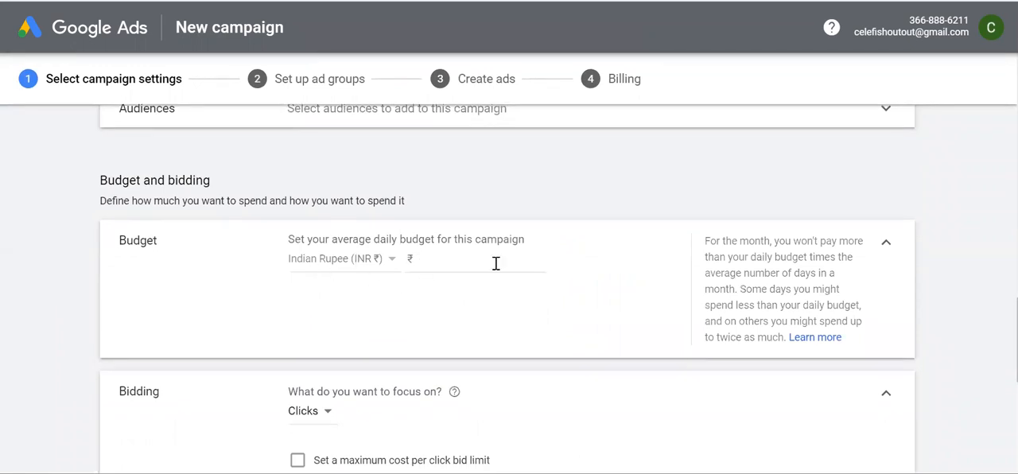
{"action": "left_click", "coordinate": [438, 259]}
{"action": "type", "text": "1000"}
Select Manual CPC directly as the campaign's bid strategy, then save the settings and continue to the ad groups
{"action": "scroll", "coordinate": [513, 320], "scroll_direction": "down", "scroll_amount": 4}
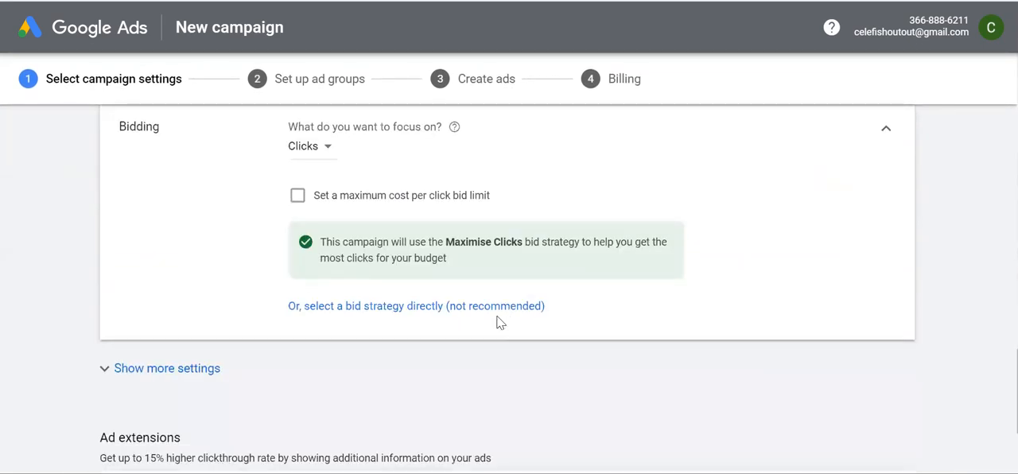
{"action": "left_click", "coordinate": [431, 308]}
{"action": "scroll", "coordinate": [469, 303], "scroll_direction": "up", "scroll_amount": 1}
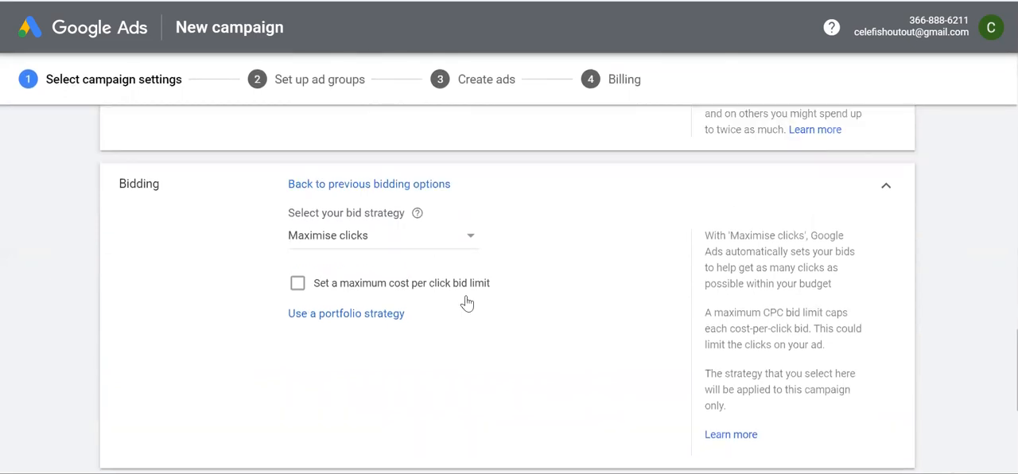
{"action": "left_click", "coordinate": [419, 239]}
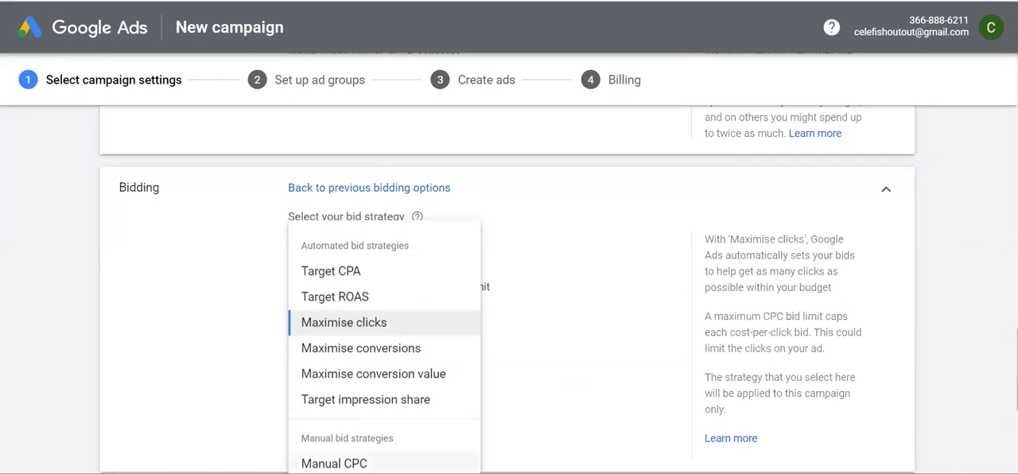
{"action": "left_click", "coordinate": [358, 464]}
{"action": "scroll", "coordinate": [489, 365], "scroll_direction": "down", "scroll_amount": 2}
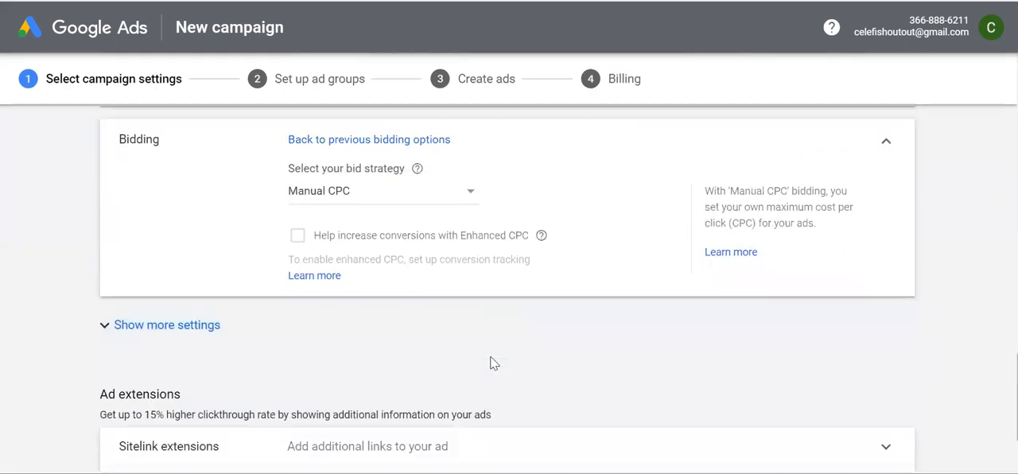
{"action": "scroll", "coordinate": [490, 364], "scroll_direction": "down", "scroll_amount": 2}
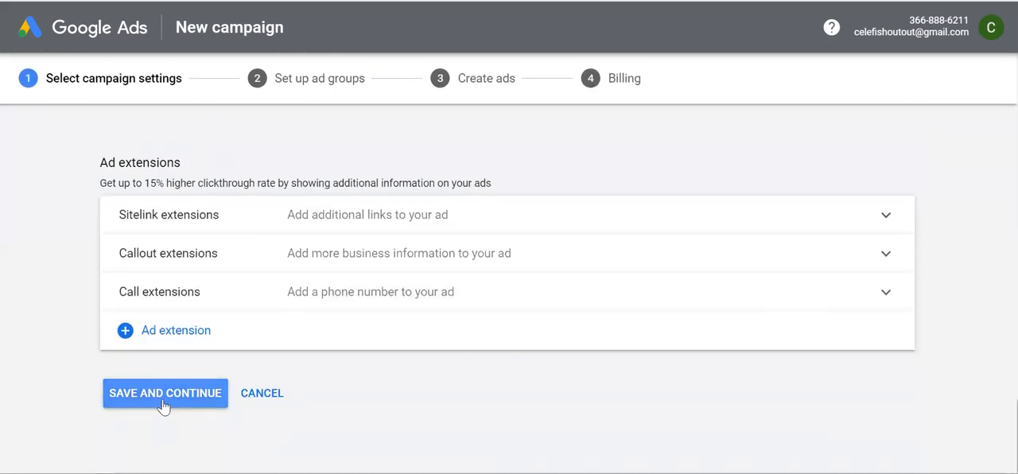
{"action": "left_click", "coordinate": [163, 404]}
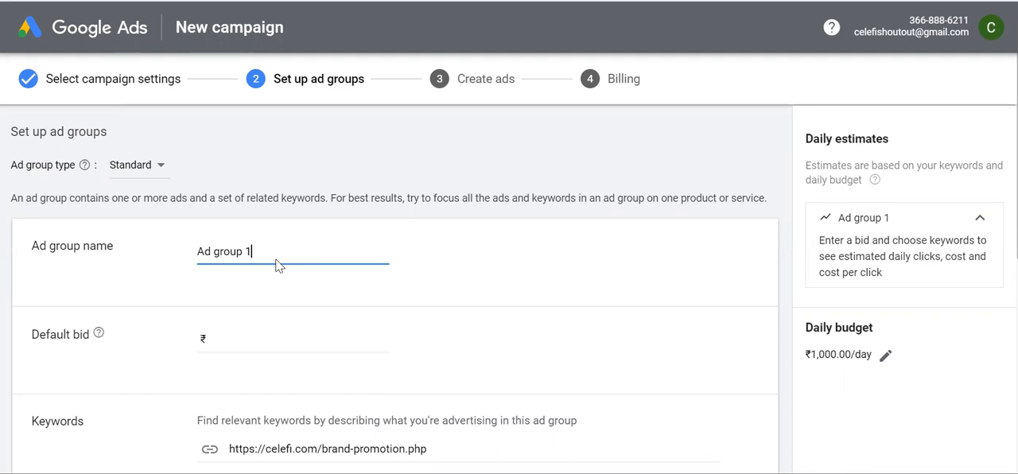
Name the ad group Brand promotion and set its default bid to ₹15
{"action": "left_click_drag", "start_coordinate": [264, 252], "coordinate": [175, 252]}
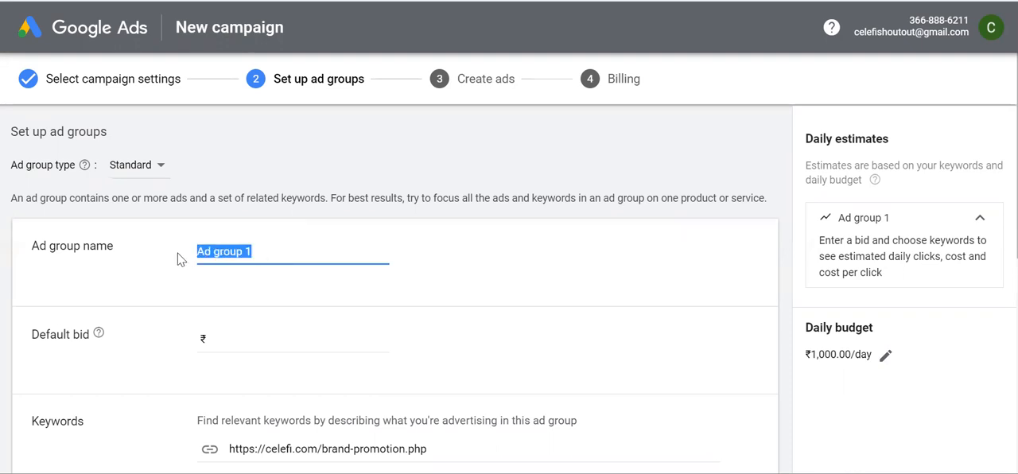
{"action": "type", "text": "Brand promotion"}
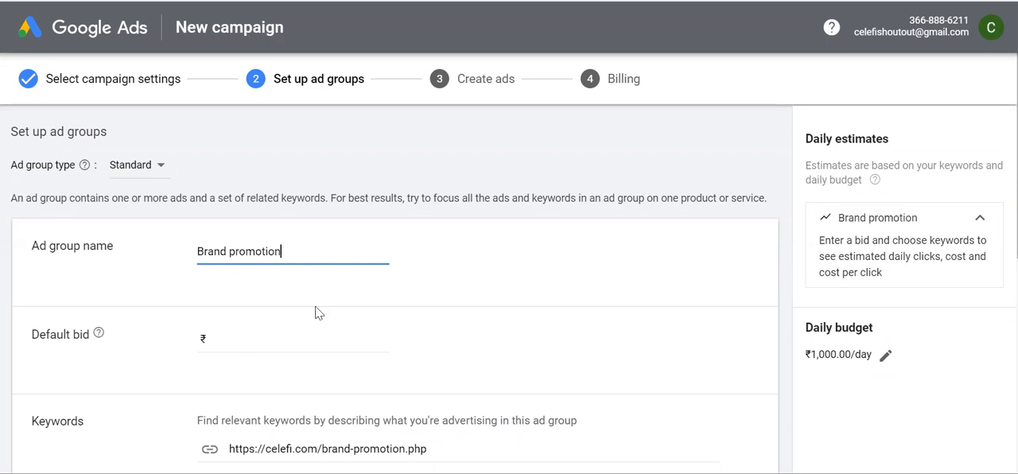
{"action": "scroll", "coordinate": [274, 310], "scroll_direction": "down", "scroll_amount": 2}
{"action": "left_click", "coordinate": [251, 238]}
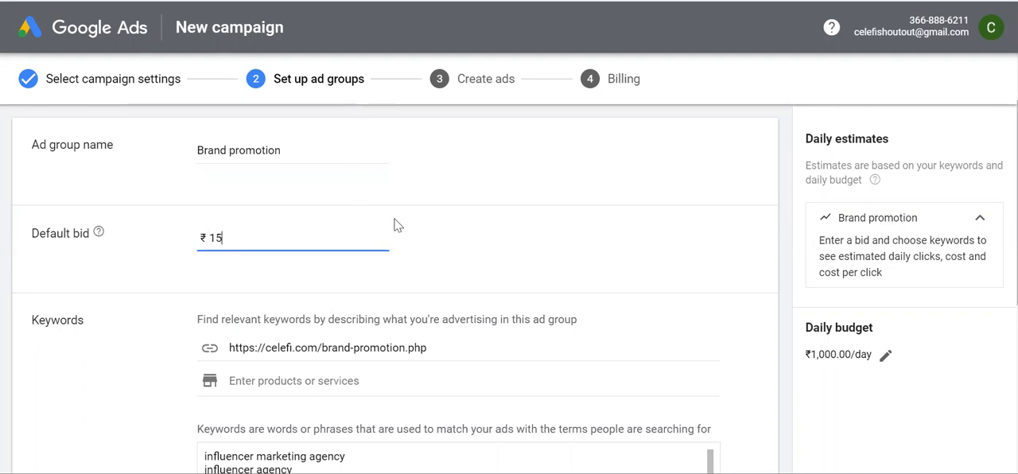
{"action": "type", "text": "15"}
Review the suggested influencer keywords for the ad group and delete all of them
{"action": "scroll", "coordinate": [482, 281], "scroll_direction": "down", "scroll_amount": 2}
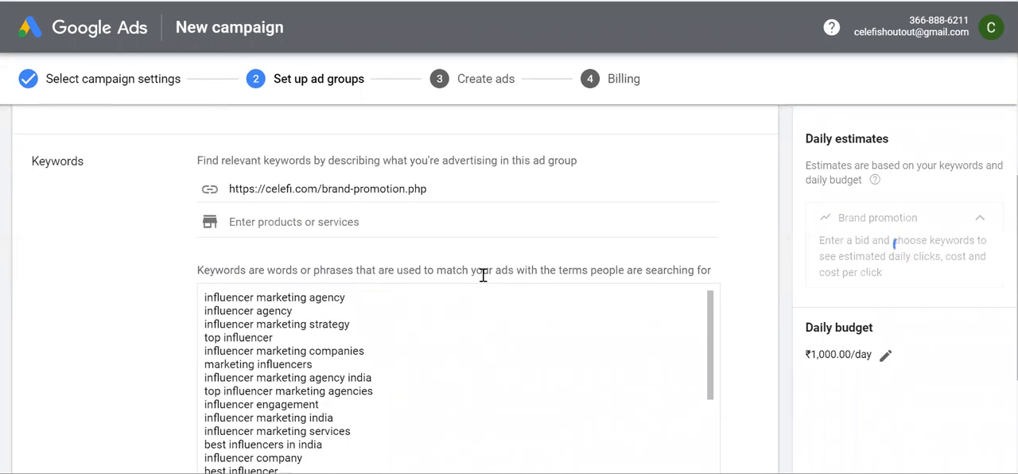
{"action": "scroll", "coordinate": [365, 431], "scroll_direction": "down", "scroll_amount": 1}
{"action": "scroll", "coordinate": [365, 432], "scroll_direction": "down", "scroll_amount": 5}
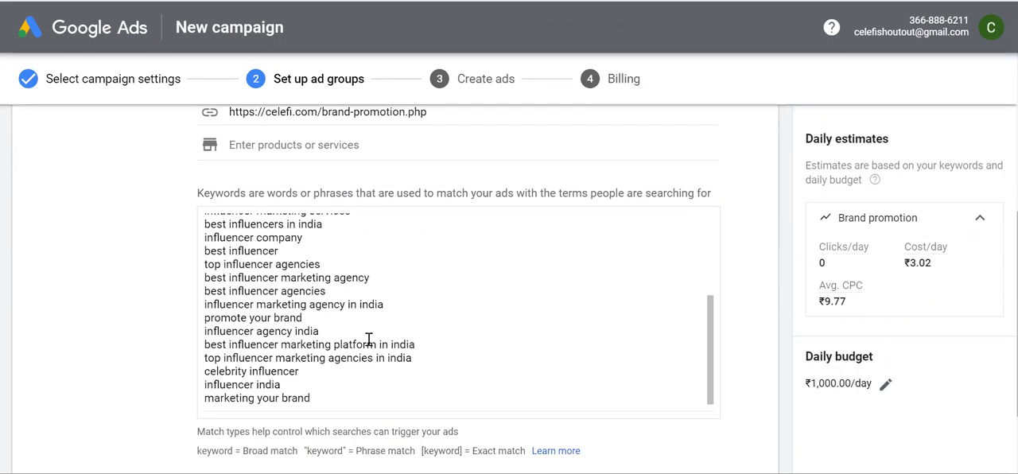
{"action": "scroll", "coordinate": [342, 292], "scroll_direction": "up", "scroll_amount": 5}
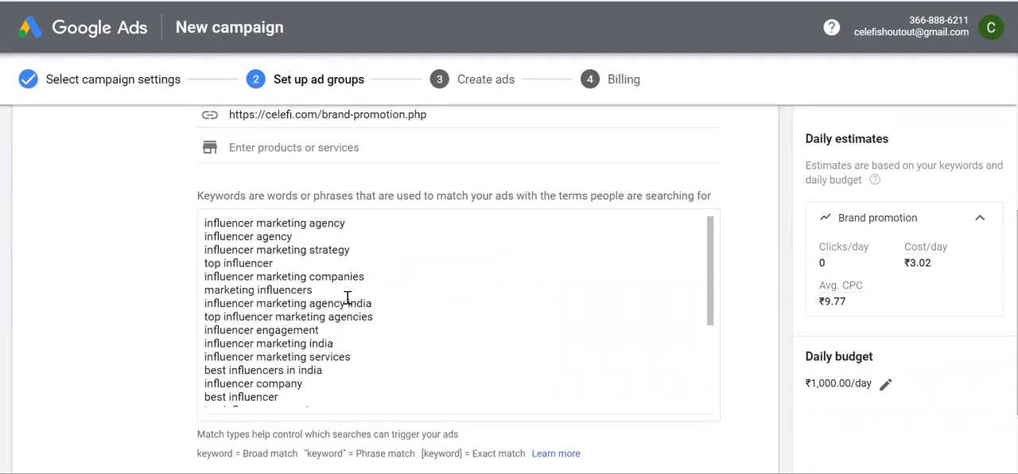
{"action": "scroll", "coordinate": [348, 297], "scroll_direction": "up", "scroll_amount": 1}
{"action": "scroll", "coordinate": [348, 298], "scroll_direction": "down", "scroll_amount": 5}
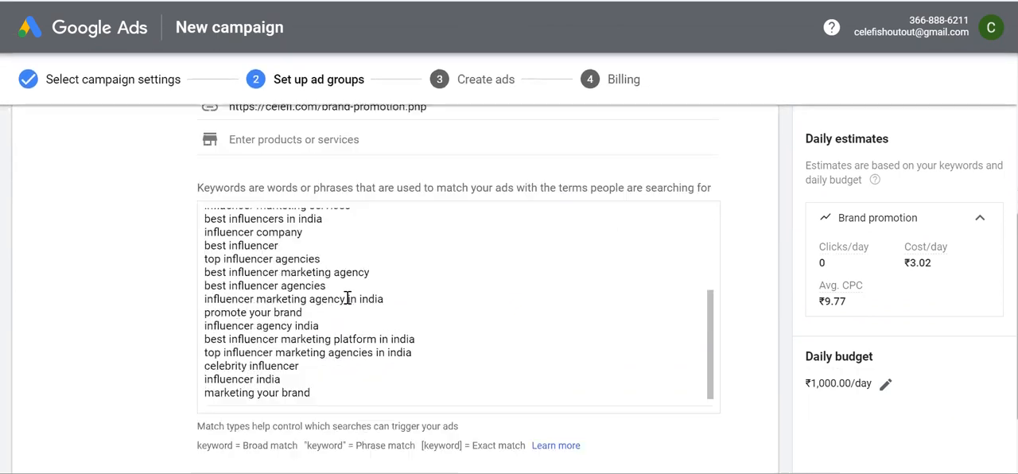
{"action": "left_click_drag", "start_coordinate": [322, 390], "coordinate": [193, 216]}
{"action": "key", "text": "BackSpace"}
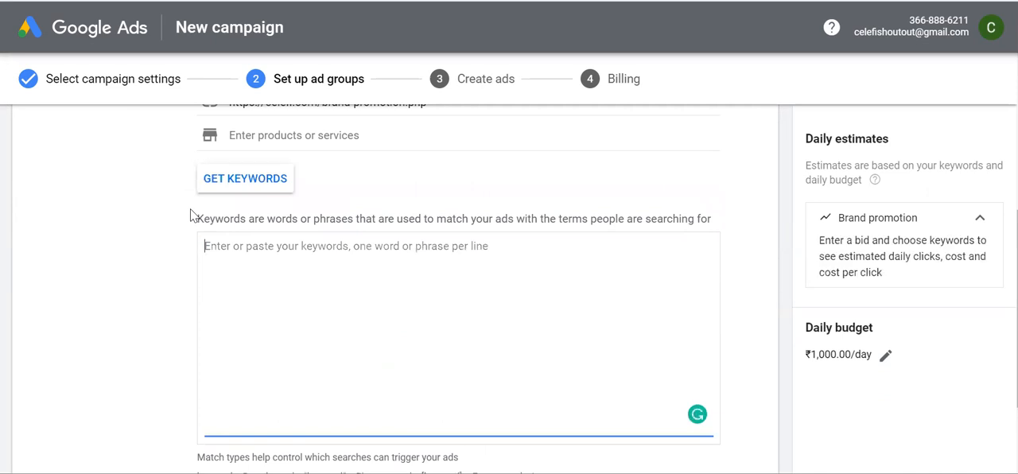
Add the phrase match keywords "Brand promotion by celebrity" and "brand promotion", and continue to ad creation
{"action": "type", "text": "1"}
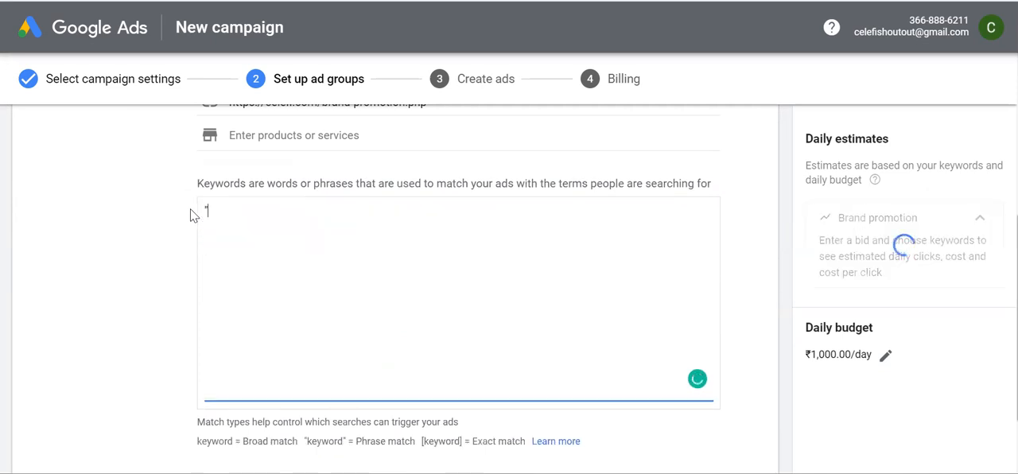
{"action": "type", "text": "Brand promotion b"}
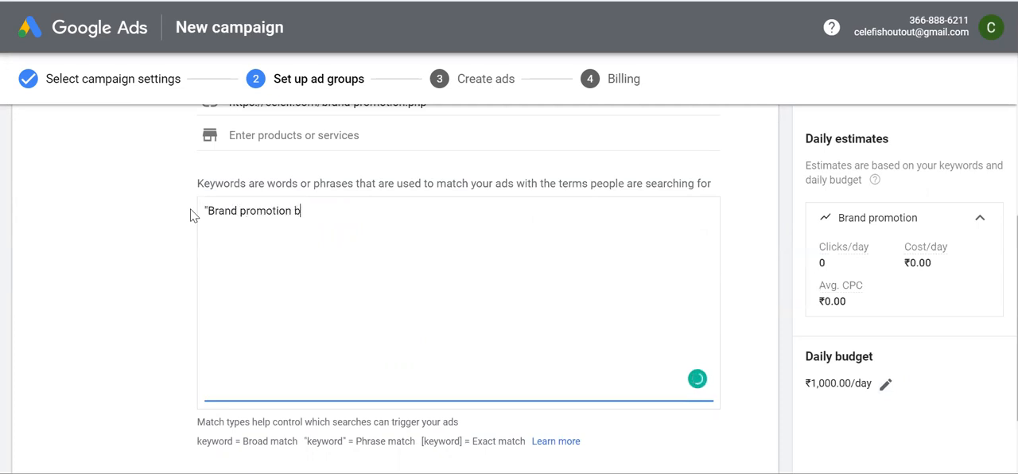
{"action": "type", "text": "y ce"}
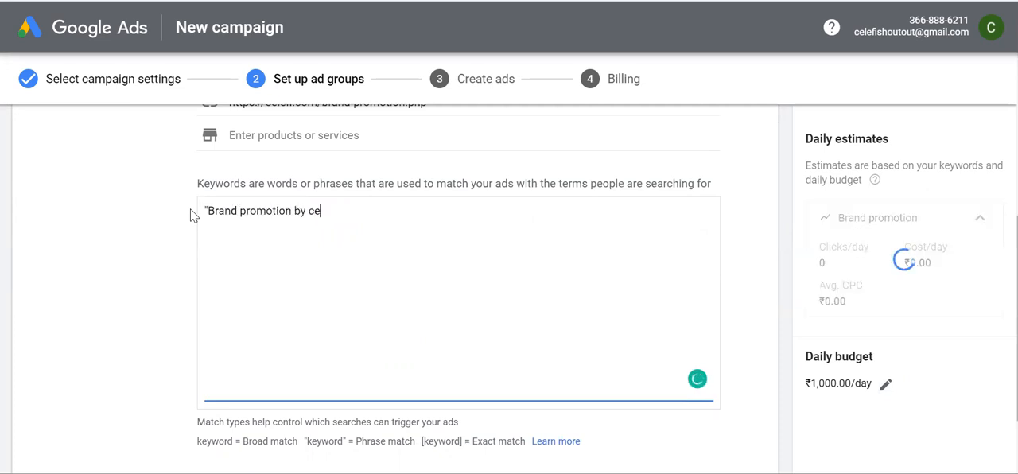
{"action": "type", "text": "lebrity\""}
{"action": "key", "text": "Return"}
{"action": "type", "text": "\"brand promo"}
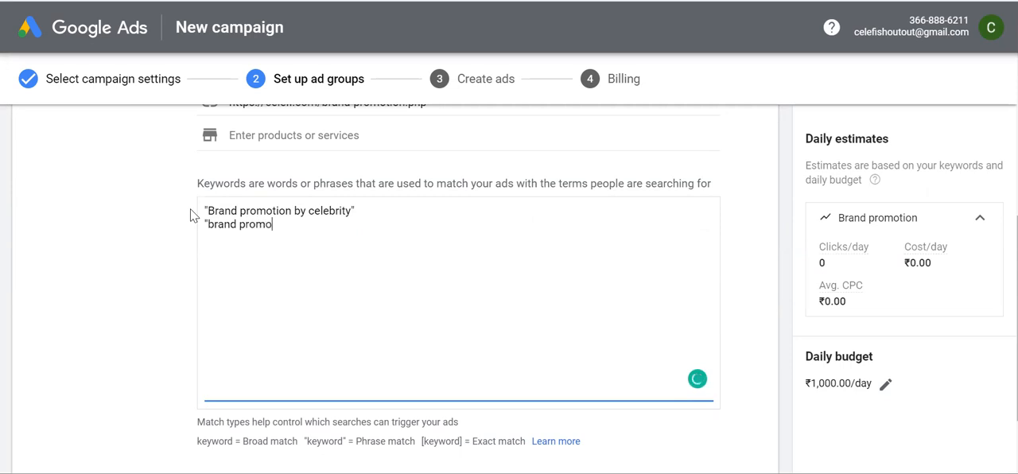
{"action": "type", "text": "tion\""}
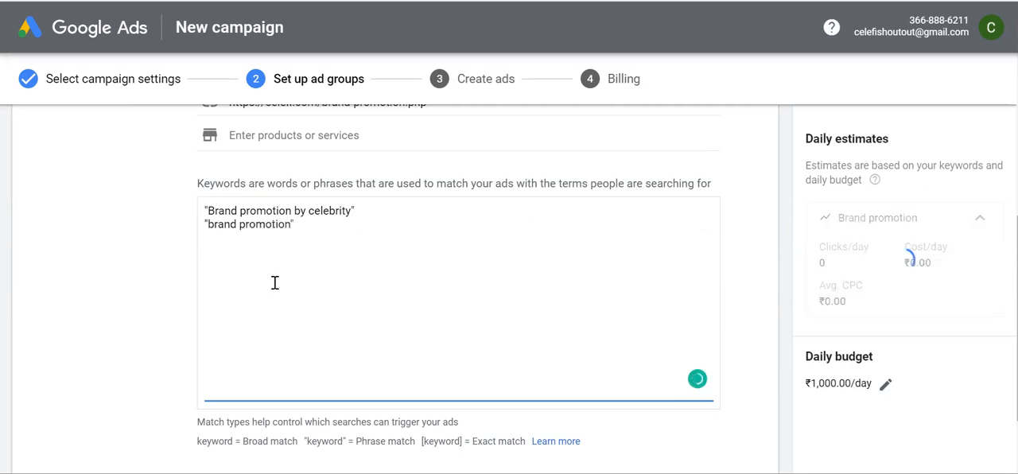
{"action": "scroll", "coordinate": [345, 288], "scroll_direction": "down", "scroll_amount": 2}
{"action": "left_click", "coordinate": [70, 420]}
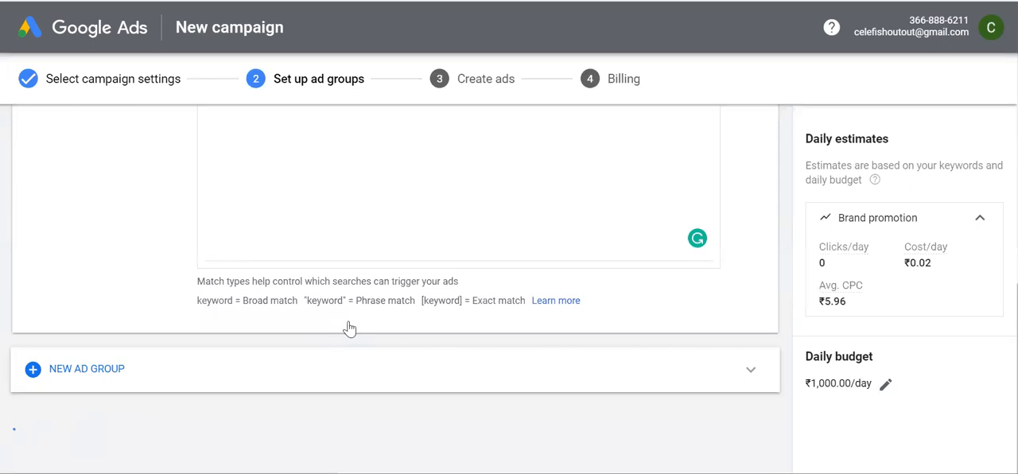
Set the responsive search ad's display path to brand/promotion
{"action": "scroll", "coordinate": [424, 334], "scroll_direction": "down", "scroll_amount": 2}
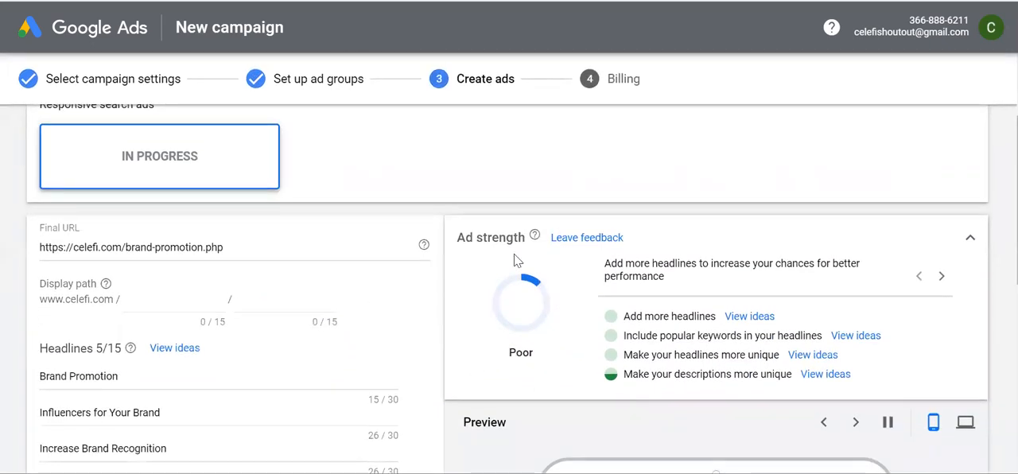
{"action": "scroll", "coordinate": [369, 380], "scroll_direction": "down", "scroll_amount": 1}
{"action": "scroll", "coordinate": [547, 253], "scroll_direction": "down", "scroll_amount": 2}
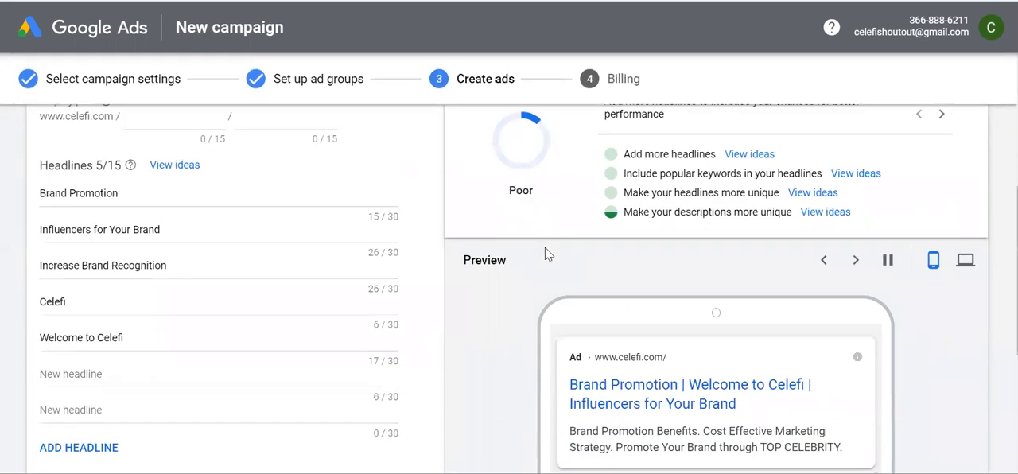
{"action": "scroll", "coordinate": [547, 253], "scroll_direction": "up", "scroll_amount": 3}
{"action": "scroll", "coordinate": [547, 253], "scroll_direction": "up", "scroll_amount": 2}
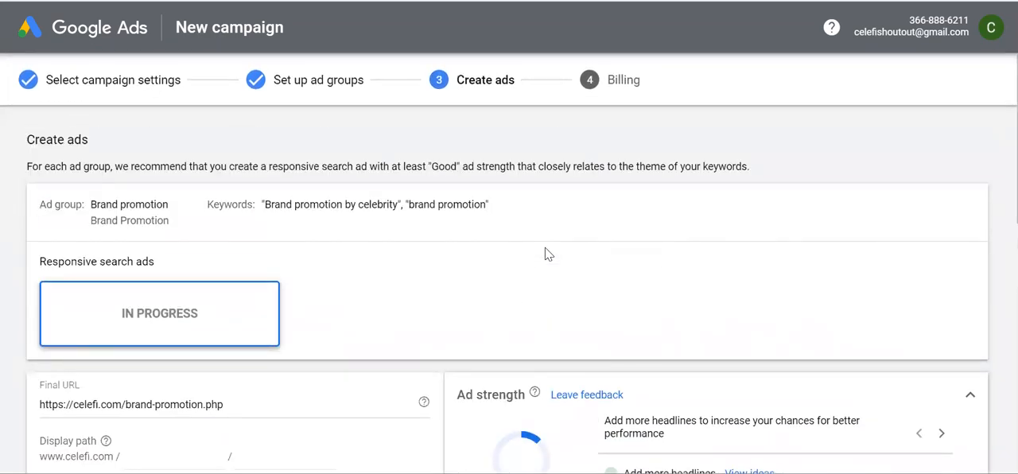
{"action": "scroll", "coordinate": [423, 318], "scroll_direction": "down", "scroll_amount": 1}
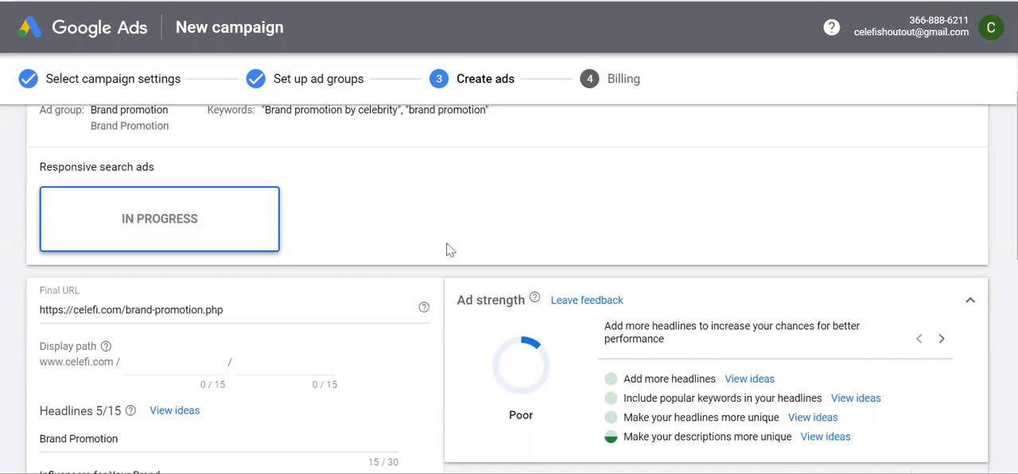
{"action": "scroll", "coordinate": [223, 434], "scroll_direction": "down", "scroll_amount": 3}
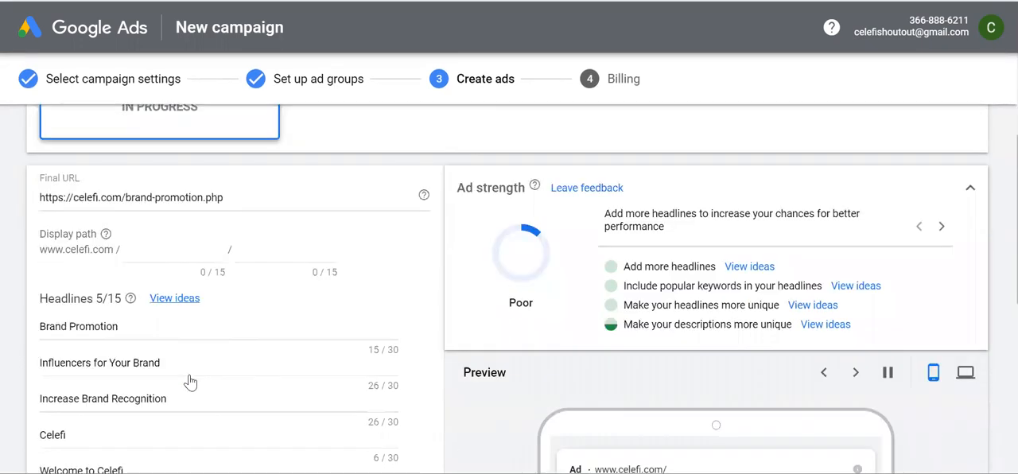
{"action": "left_click", "coordinate": [177, 239]}
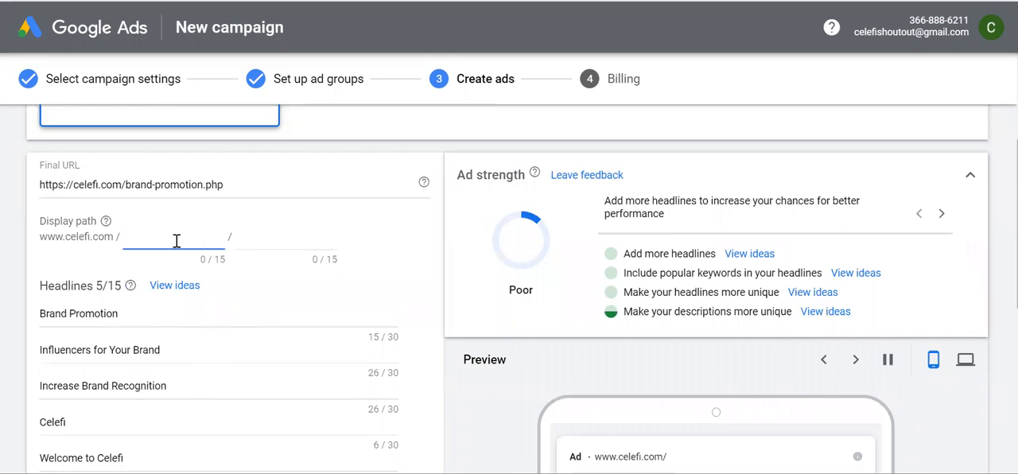
{"action": "type", "text": "brand"}
{"action": "key", "text": "Tab"}
{"action": "type", "text": "promotio"}
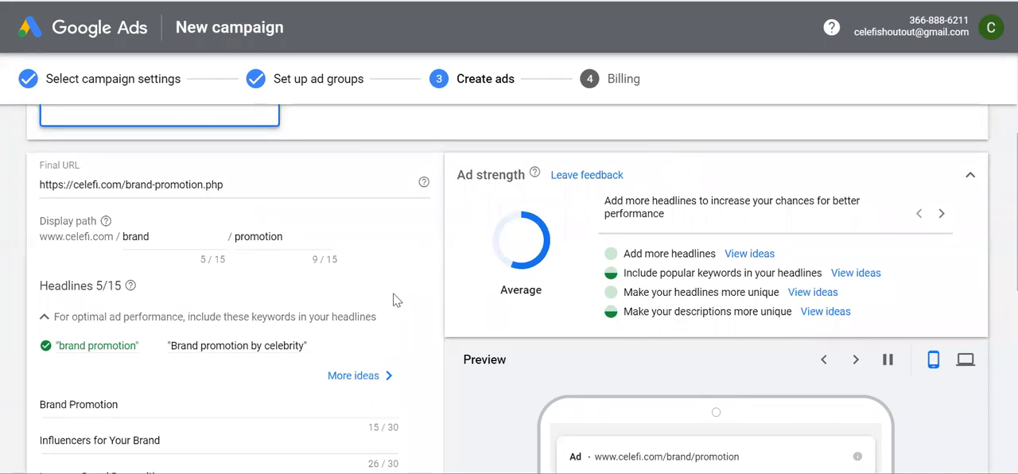
Review the ad's prefilled headlines and descriptions against the keywords recommended for the headlines
{"action": "scroll", "coordinate": [395, 300], "scroll_direction": "down", "scroll_amount": 1}
{"action": "scroll", "coordinate": [234, 357], "scroll_direction": "down", "scroll_amount": 1}
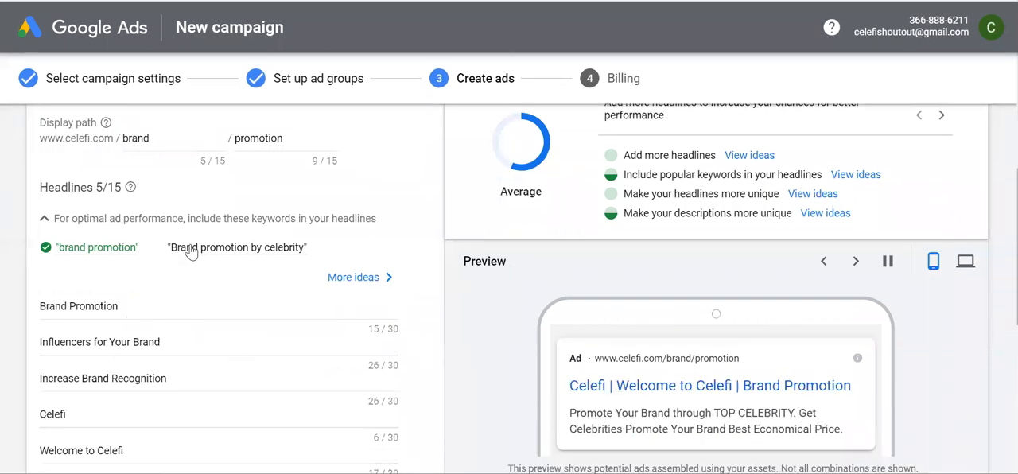
{"action": "mouse_move", "coordinate": [230, 256]}
{"action": "scroll", "coordinate": [175, 360], "scroll_direction": "down", "scroll_amount": 1}
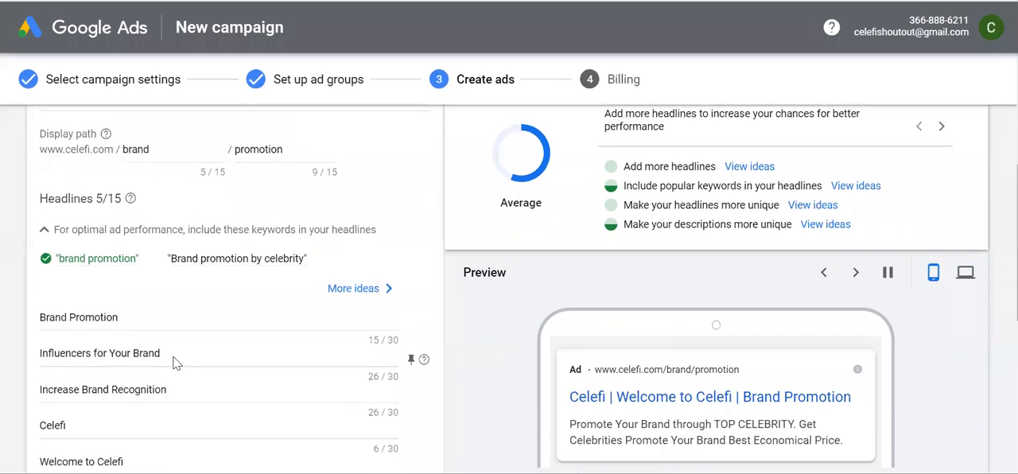
{"action": "scroll", "coordinate": [183, 272], "scroll_direction": "down", "scroll_amount": 3}
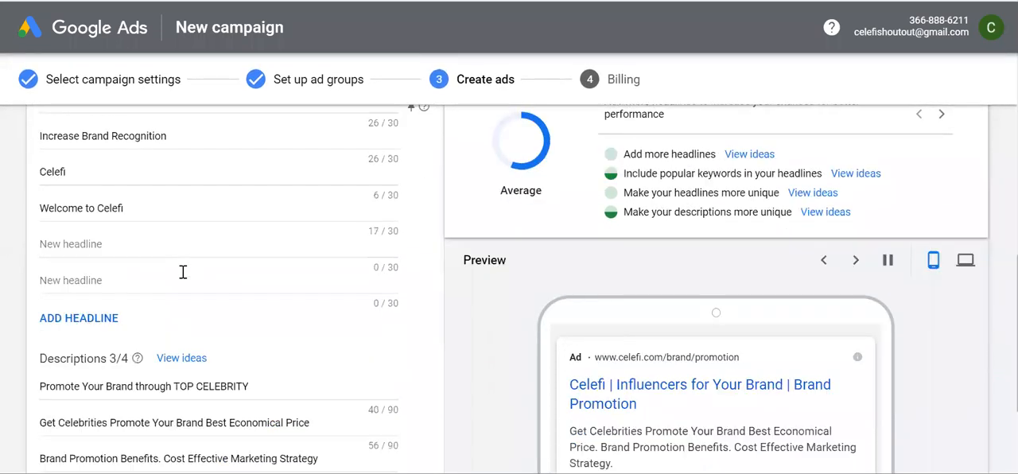
{"action": "scroll", "coordinate": [183, 272], "scroll_direction": "up", "scroll_amount": 3}
{"action": "scroll", "coordinate": [171, 358], "scroll_direction": "up", "scroll_amount": 1}
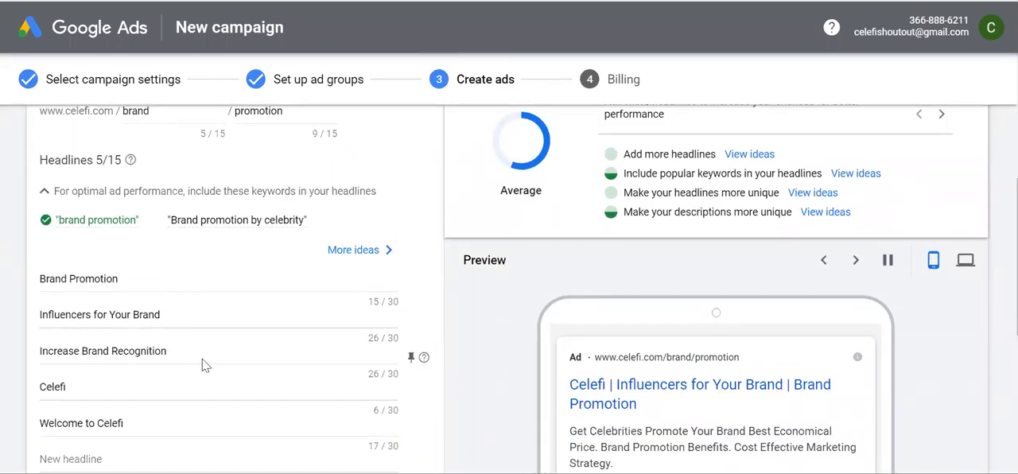
{"action": "scroll", "coordinate": [207, 350], "scroll_direction": "up", "scroll_amount": 2}
{"action": "scroll", "coordinate": [212, 338], "scroll_direction": "down", "scroll_amount": 1}
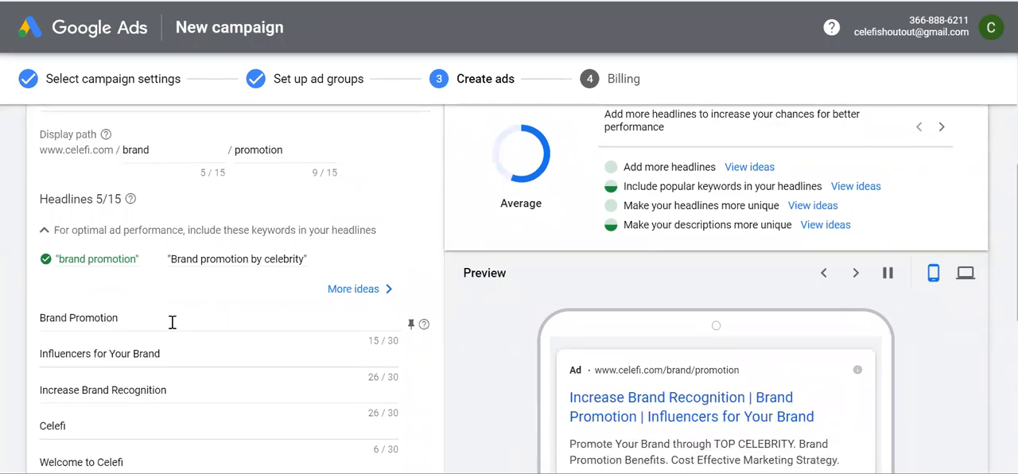
Change the first headline to "Brand Promotion By Celebrity" so that it includes the second recommended keyword
{"action": "left_click_drag", "start_coordinate": [151, 321], "coordinate": [36, 320]}
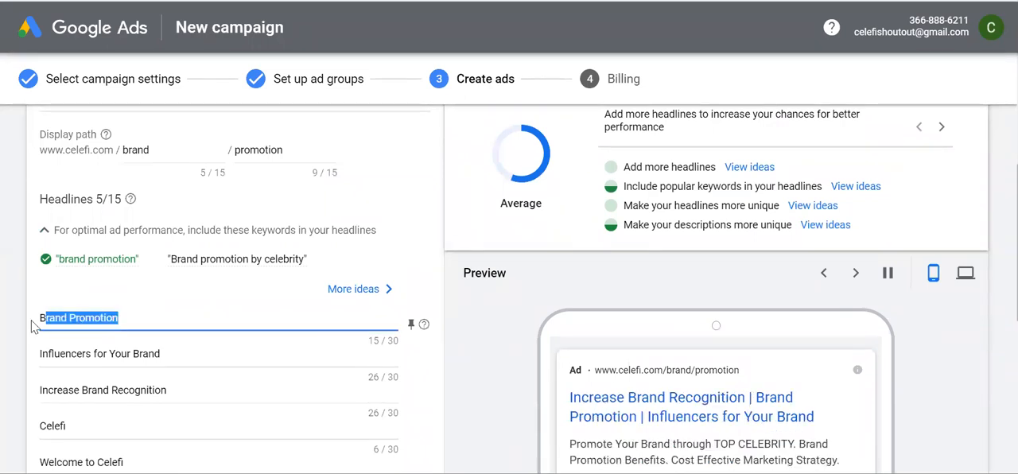
{"action": "type", "text": "and Promotion "}
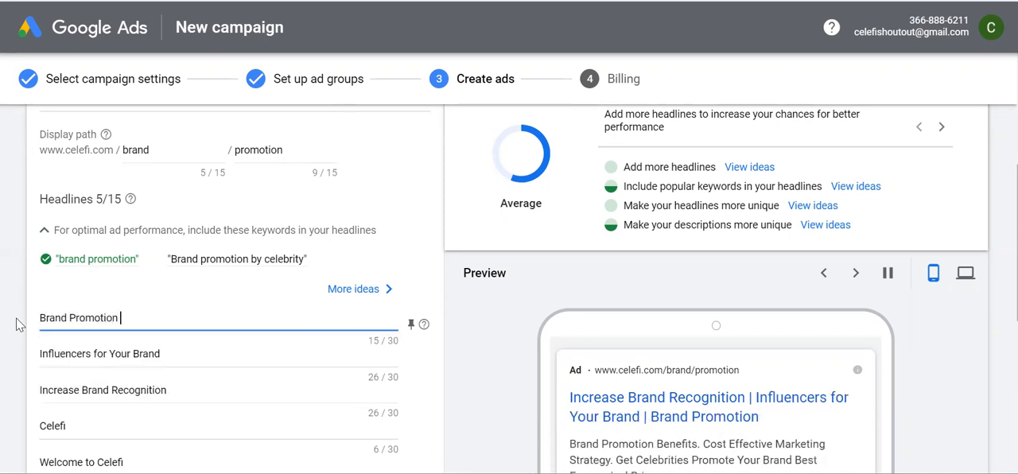
{"action": "type", "text": "By Celebrity"}
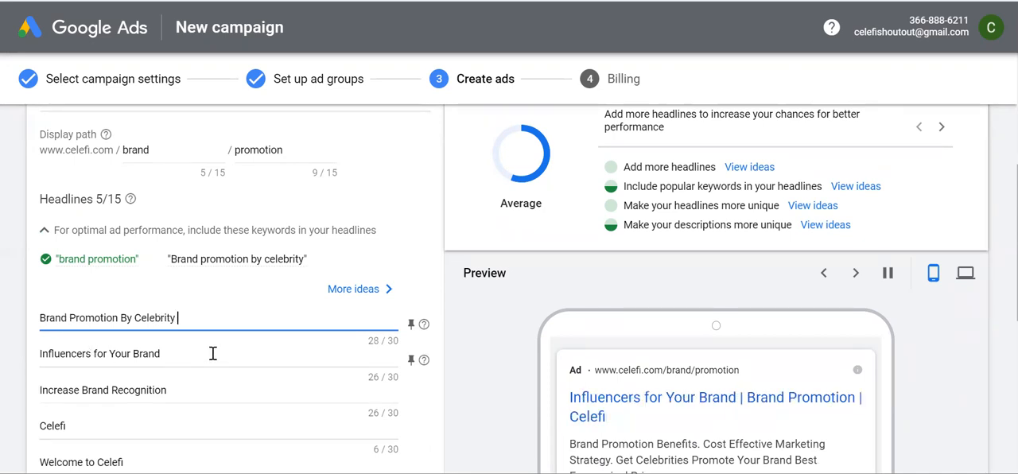
{"action": "left_click", "coordinate": [205, 353]}
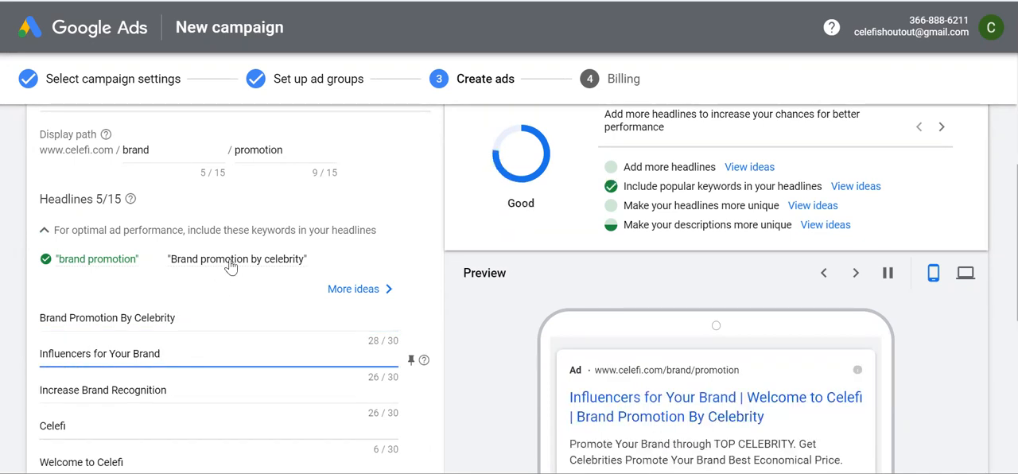
{"action": "mouse_move", "coordinate": [229, 268]}
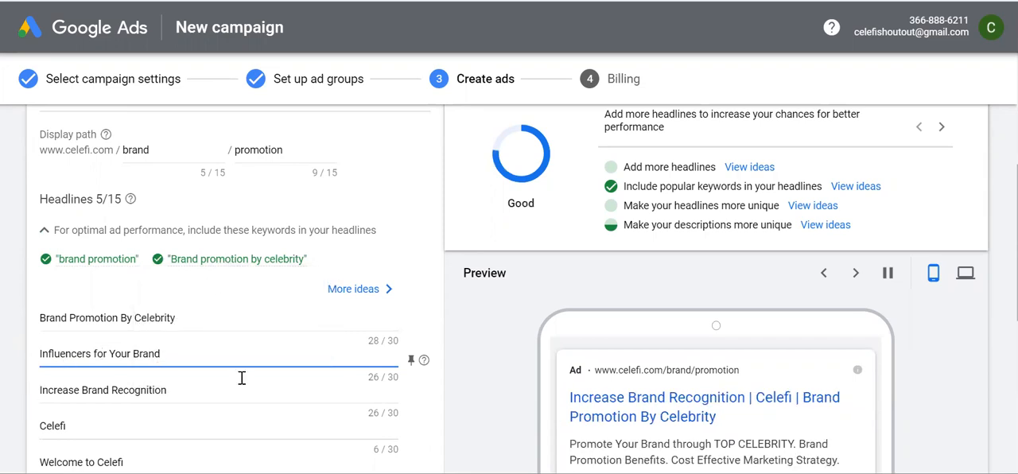
Replace the headline "Celefi" with "1200+ Happy Customers"
{"action": "scroll", "coordinate": [242, 378], "scroll_direction": "down", "scroll_amount": 1}
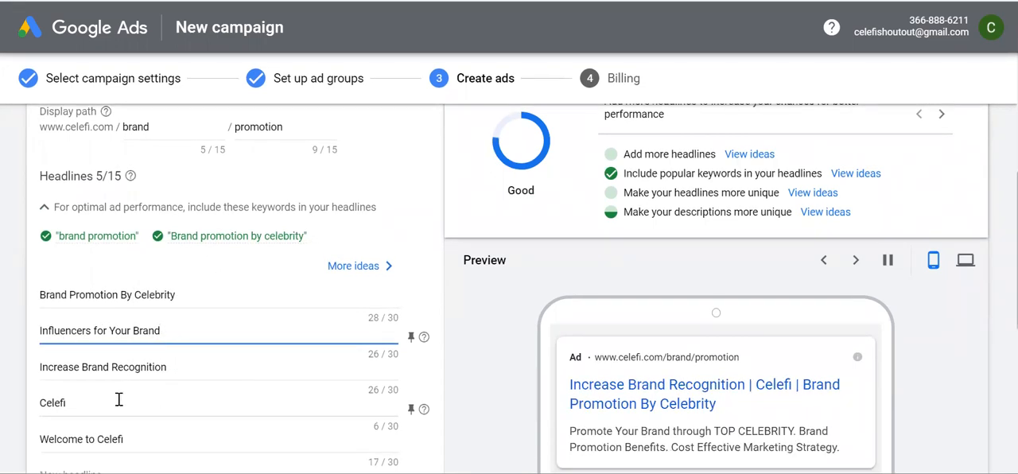
{"action": "left_click_drag", "start_coordinate": [105, 400], "coordinate": [24, 409]}
{"action": "key", "text": "BackSpace"}
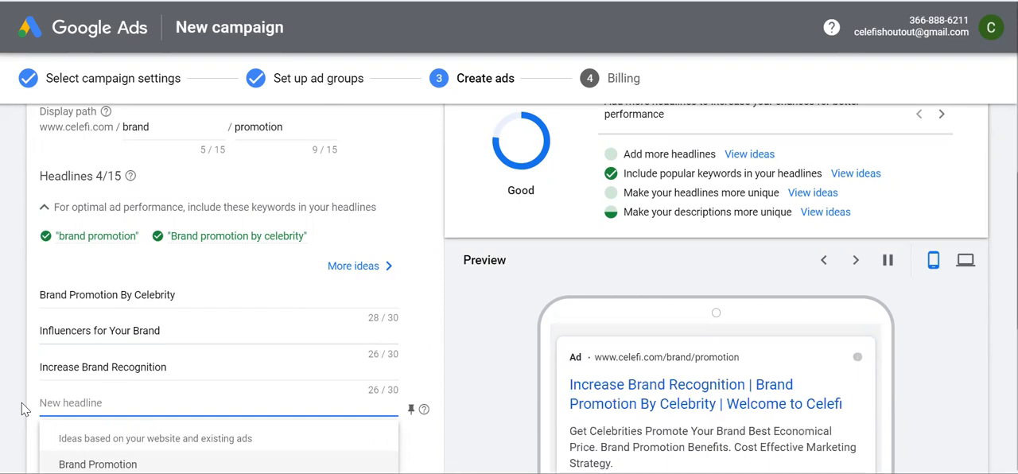
{"action": "type", "text": "1200"}
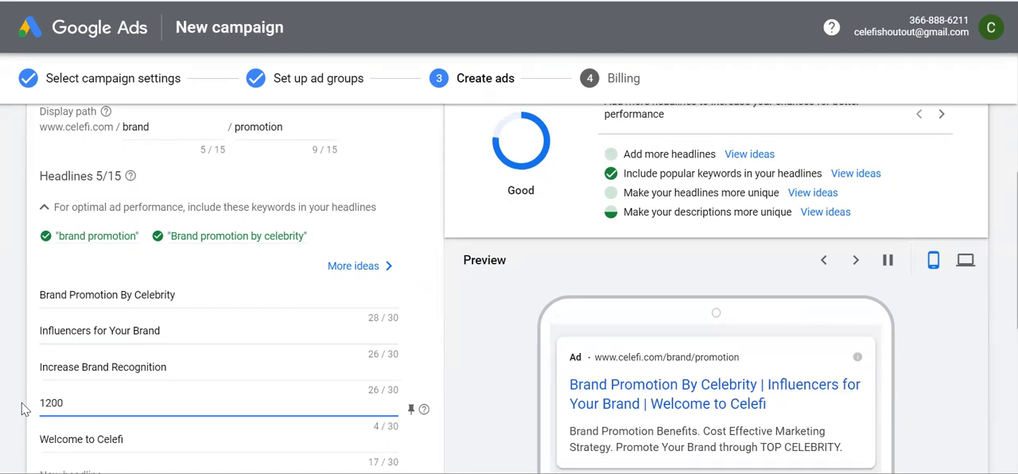
{"action": "type", "text": "+ Happy Customers"}
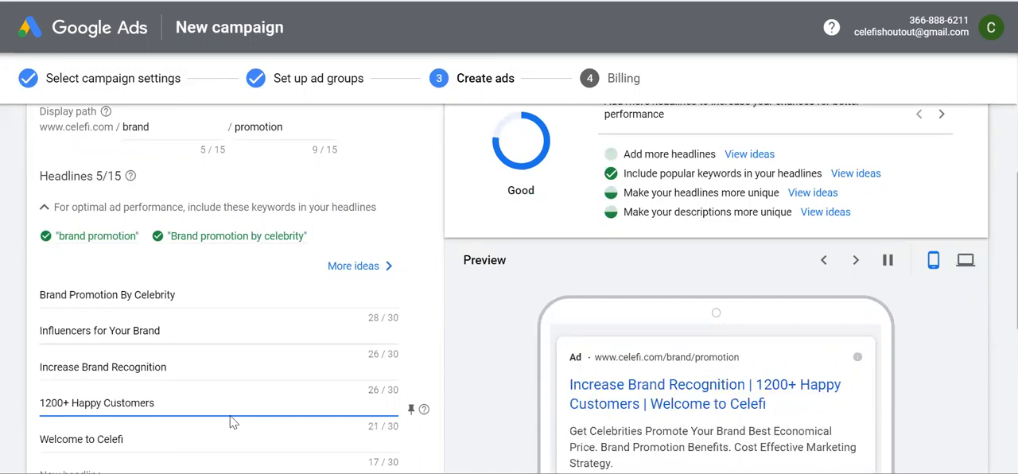
Add the headline "List of 500+ Celebrities" in the first empty headline below "Welcome to Celefi"
{"action": "scroll", "coordinate": [227, 383], "scroll_direction": "down", "scroll_amount": 1}
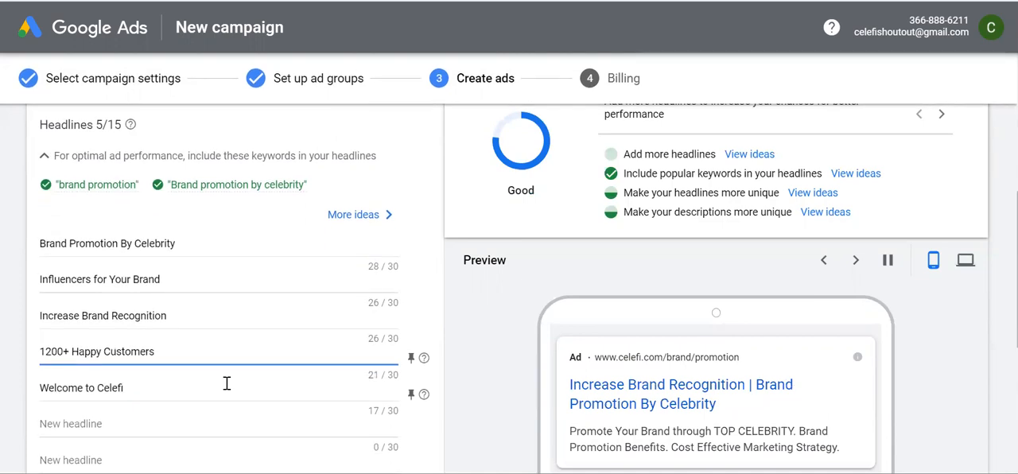
{"action": "scroll", "coordinate": [227, 387], "scroll_direction": "down", "scroll_amount": 1}
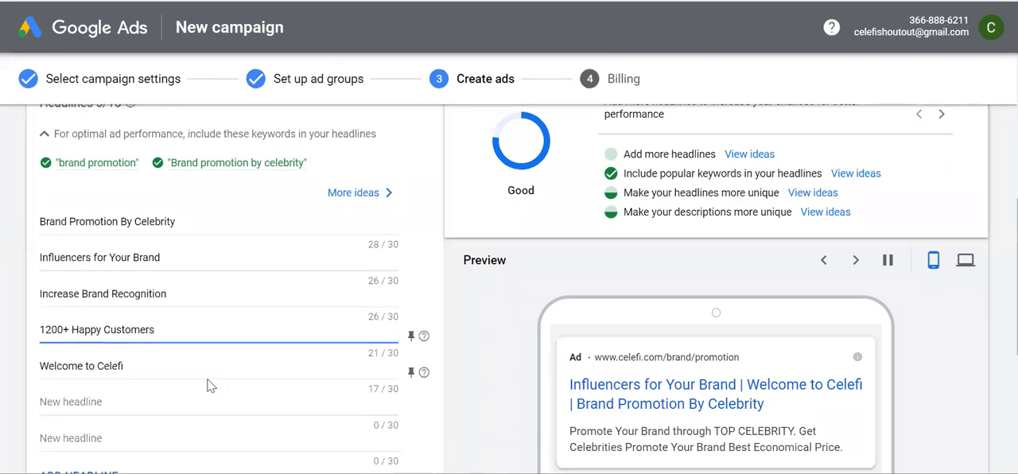
{"action": "left_click", "coordinate": [121, 405]}
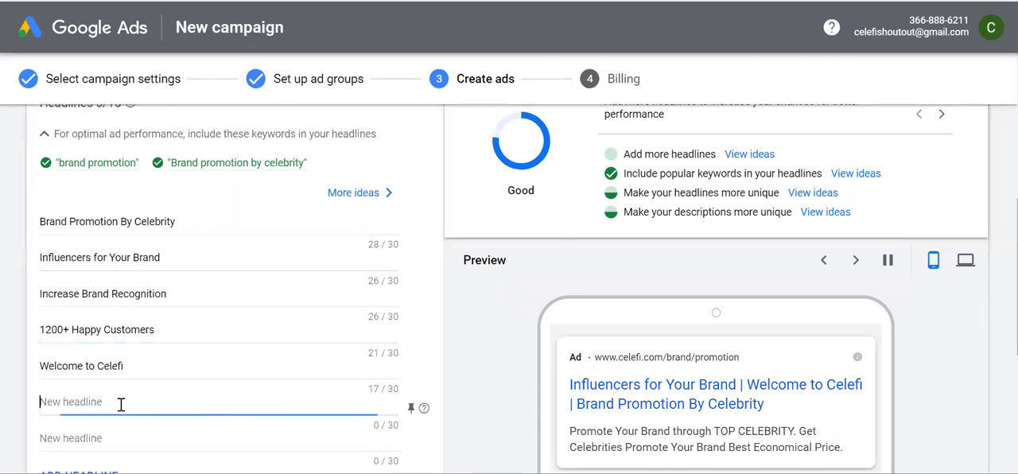
{"action": "type", "text": "List of 500+"}
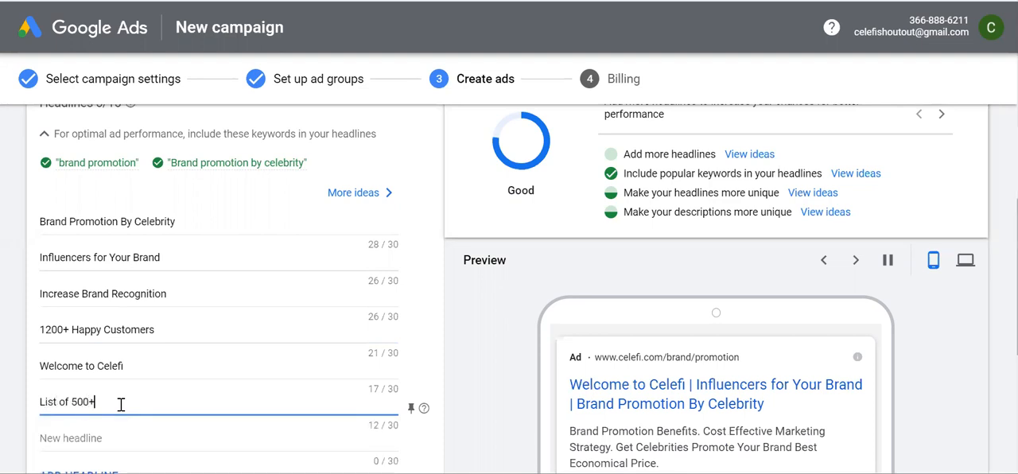
{"action": "type", "text": " Celef"}
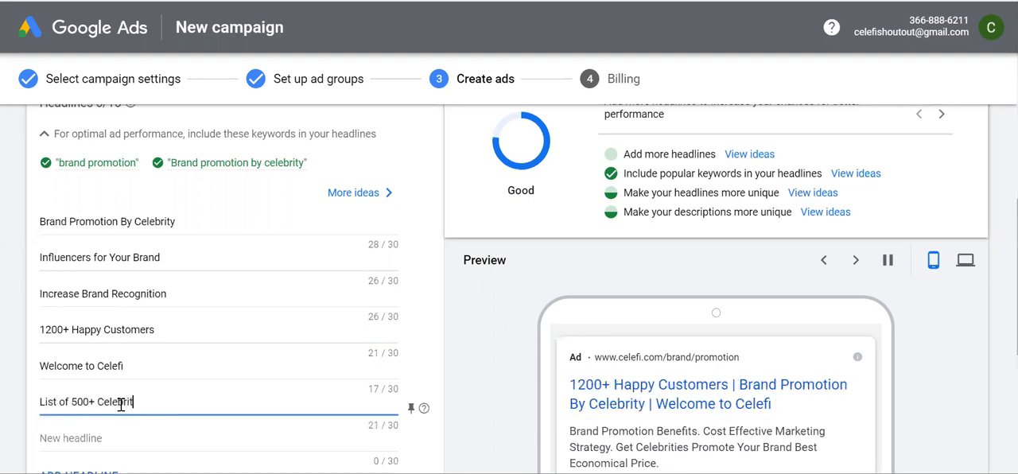
{"action": "type", "text": "rities"}
Fill the next empty headline with the suggested idea "Influencer Marketing services"
{"action": "scroll", "coordinate": [191, 416], "scroll_direction": "down", "scroll_amount": 1}
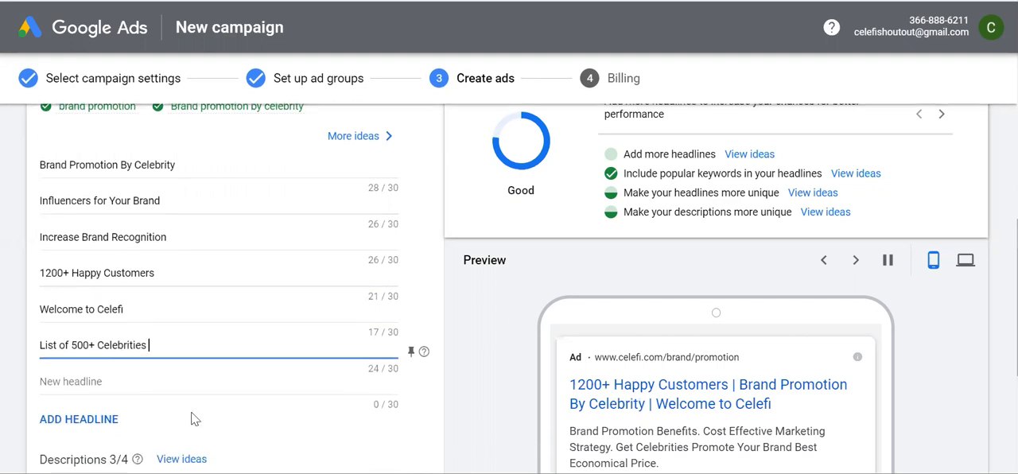
{"action": "left_click", "coordinate": [128, 378]}
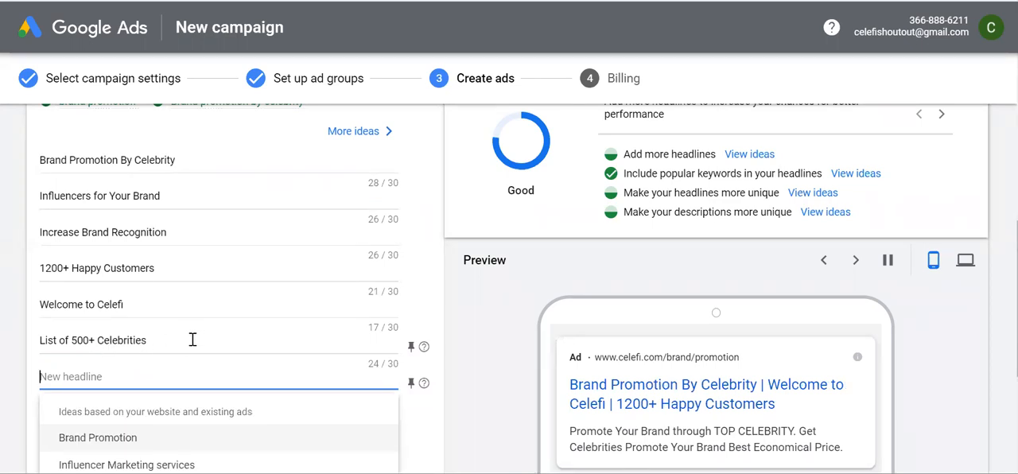
{"action": "scroll", "coordinate": [194, 342], "scroll_direction": "down", "scroll_amount": 1}
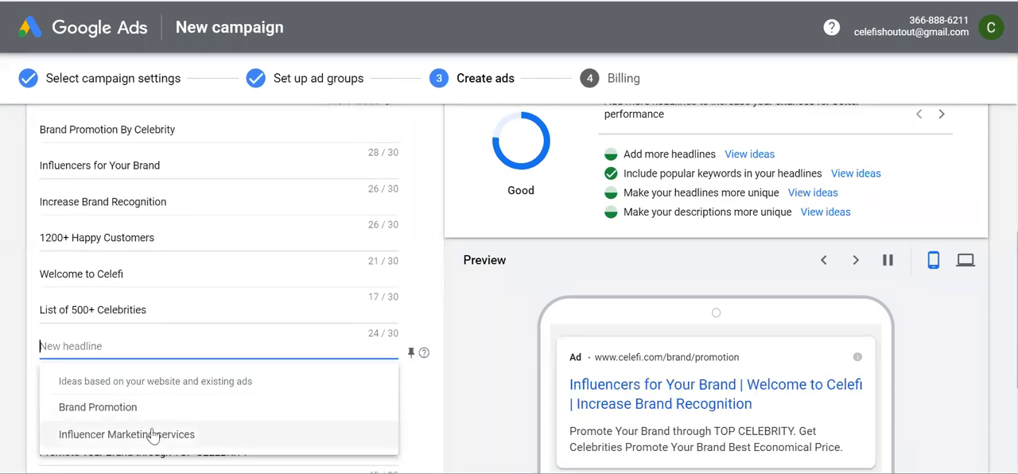
{"action": "left_click", "coordinate": [129, 442]}
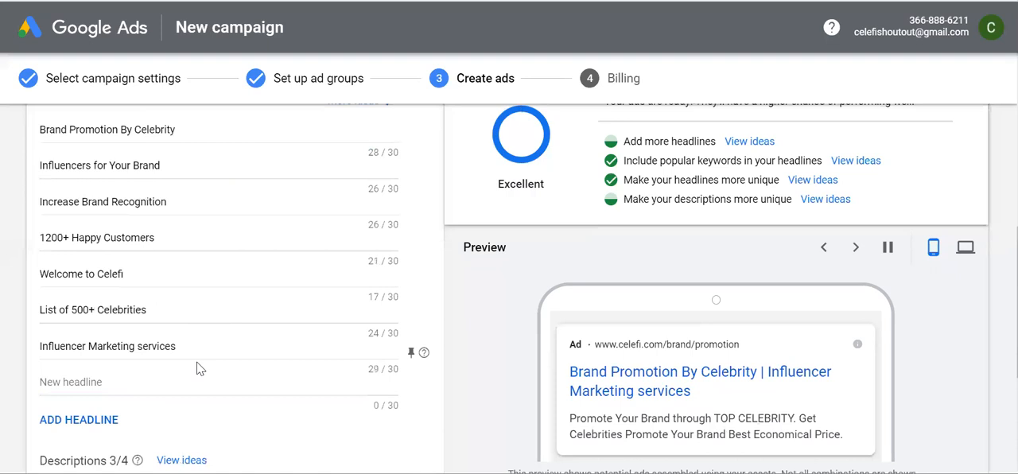
Review the completed headline list together with the recommended keywords and the ad strength
{"action": "scroll", "coordinate": [203, 365], "scroll_direction": "up", "scroll_amount": 1}
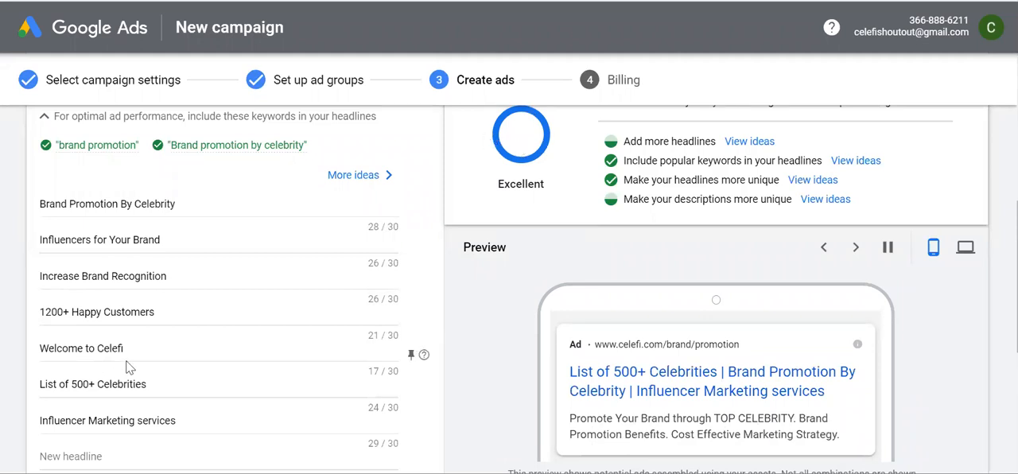
{"action": "scroll", "coordinate": [127, 365], "scroll_direction": "down", "scroll_amount": 1}
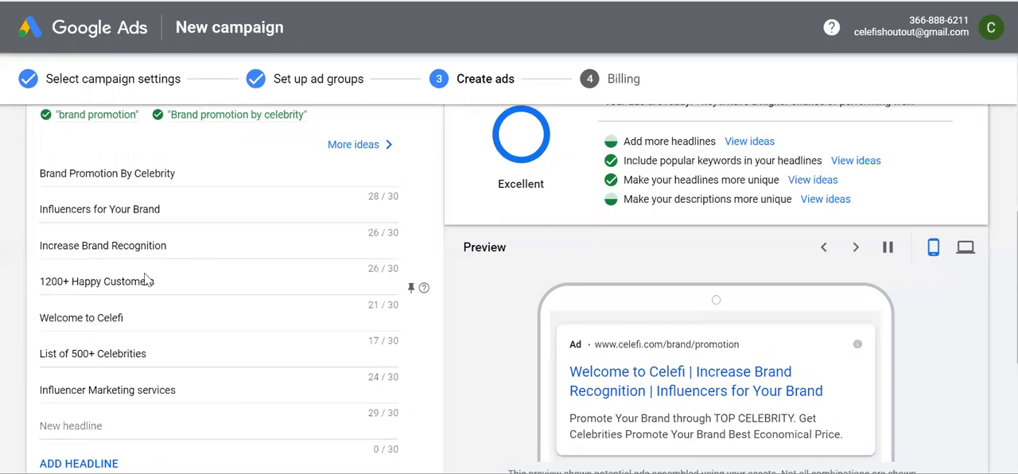
{"action": "scroll", "coordinate": [160, 372], "scroll_direction": "down", "scroll_amount": 1}
{"action": "scroll", "coordinate": [159, 372], "scroll_direction": "down", "scroll_amount": 1}
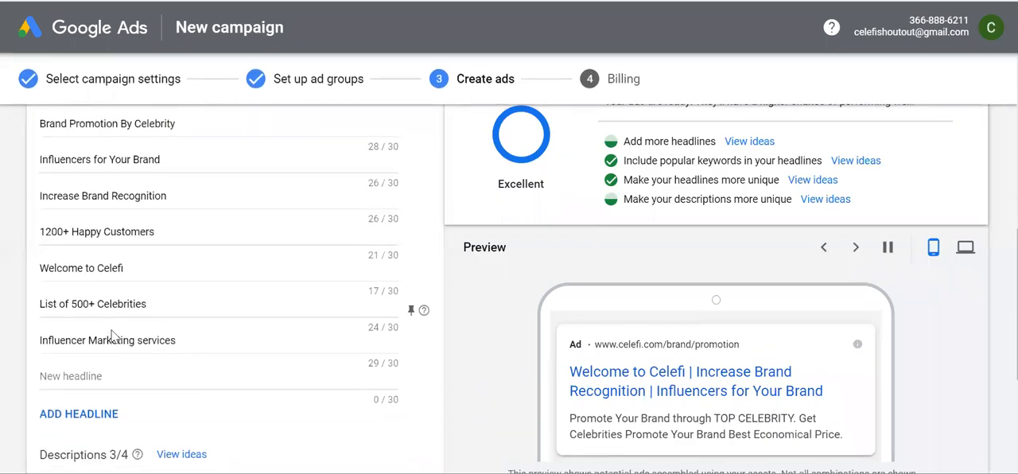
{"action": "scroll", "coordinate": [114, 339], "scroll_direction": "up", "scroll_amount": 2}
{"action": "scroll", "coordinate": [125, 227], "scroll_direction": "up", "scroll_amount": 2}
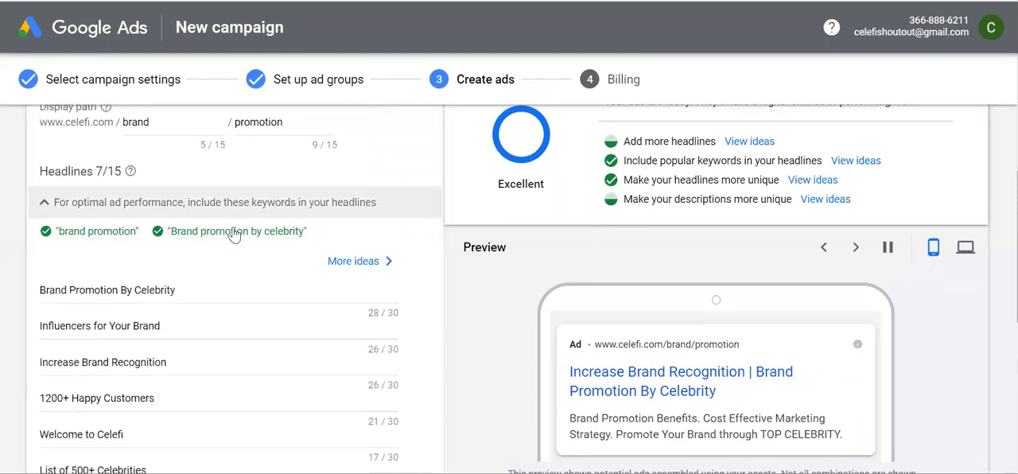
{"action": "scroll", "coordinate": [231, 289], "scroll_direction": "down", "scroll_amount": 5}
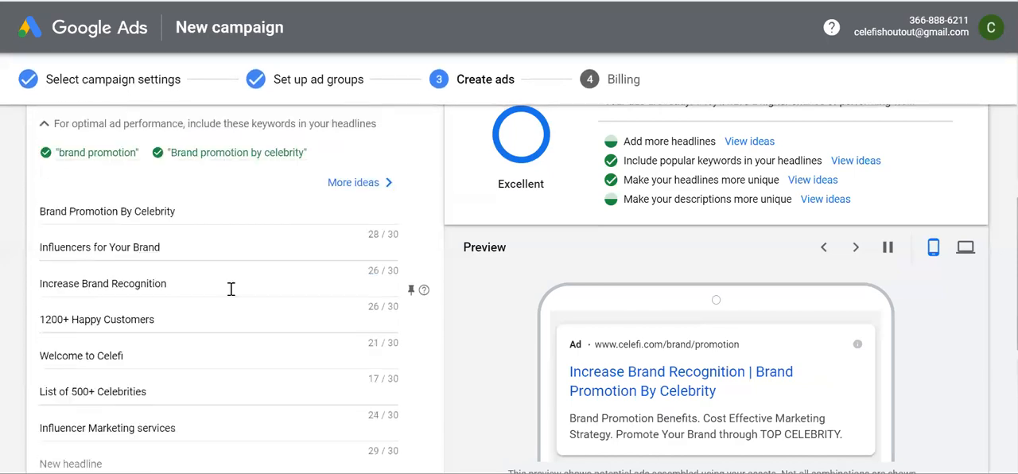
Extend the first description, after "Promote Your Brand through TOP CELEBRITY", with ". Now available on Celefi.com"
{"action": "scroll", "coordinate": [230, 295], "scroll_direction": "down", "scroll_amount": 1}
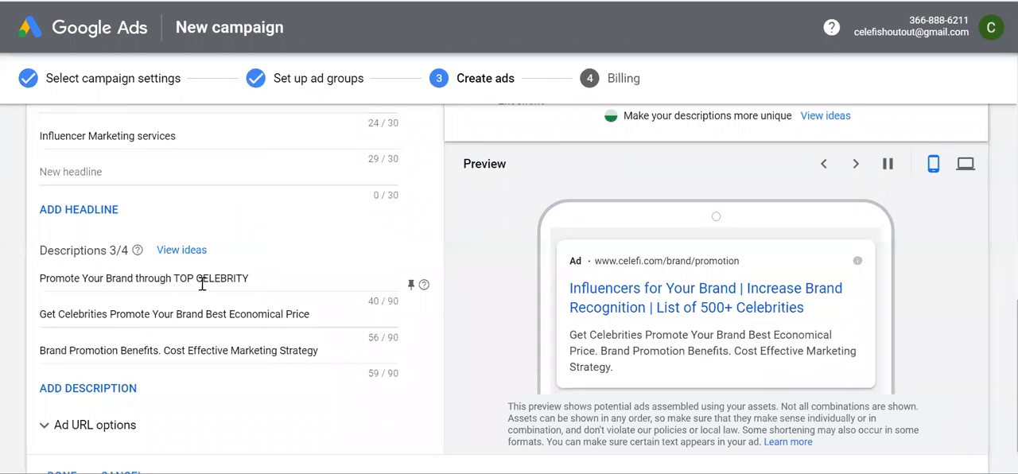
{"action": "left_click", "coordinate": [262, 278]}
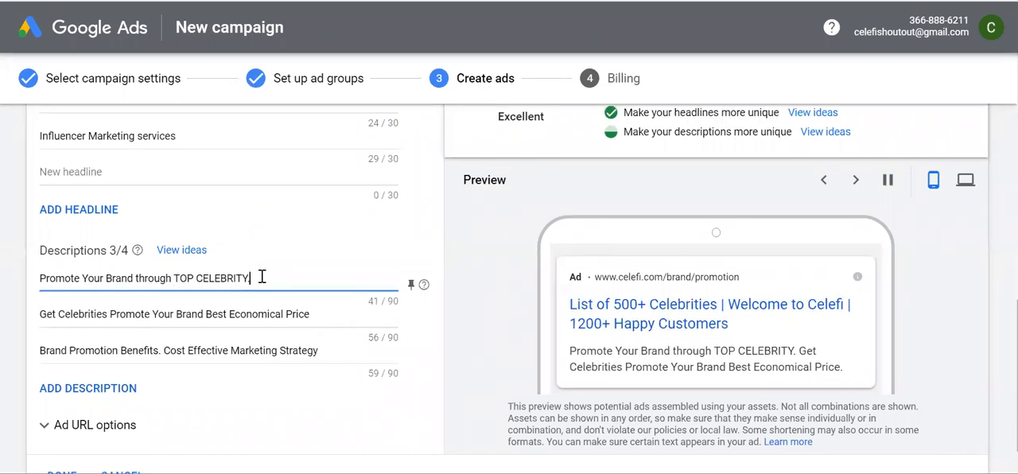
{"action": "type", "text": "Now available on"}
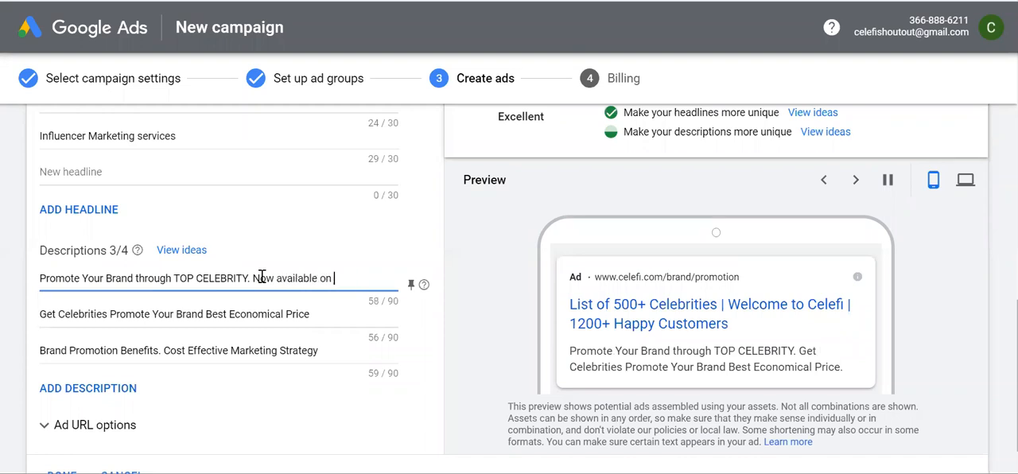
{"action": "type", "text": " Celefi.com"}
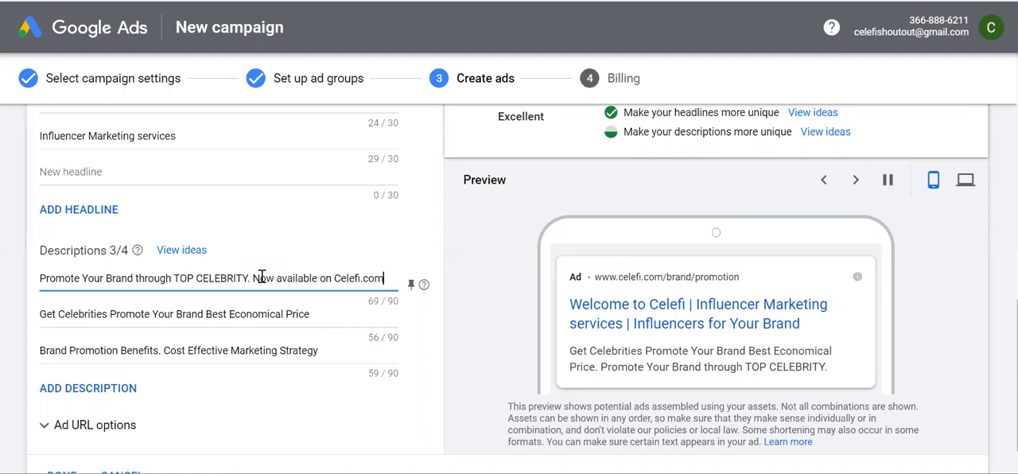
End the second description, "Get Celebrities Promote Your Brand Best Economical Price", with a full stop and check the ad's remaining content
{"action": "left_click", "coordinate": [284, 312]}
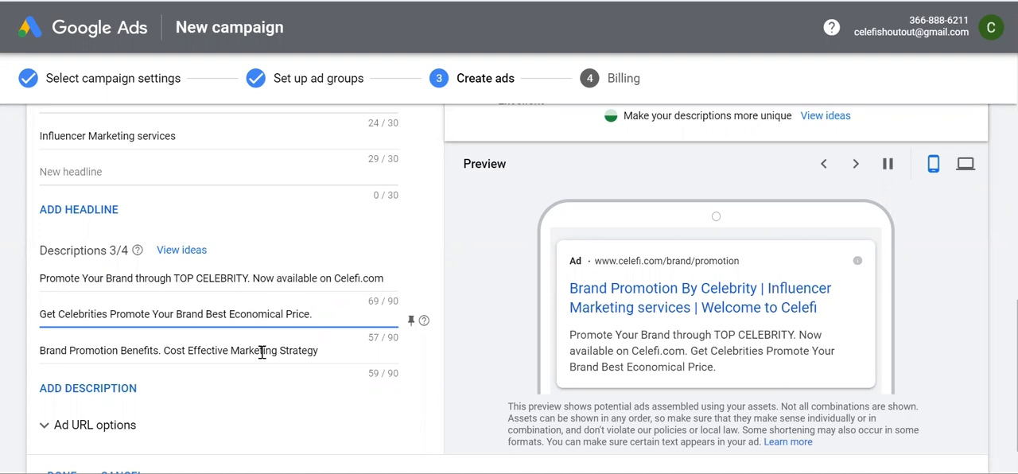
{"action": "scroll", "coordinate": [262, 334], "scroll_direction": "up", "scroll_amount": 3}
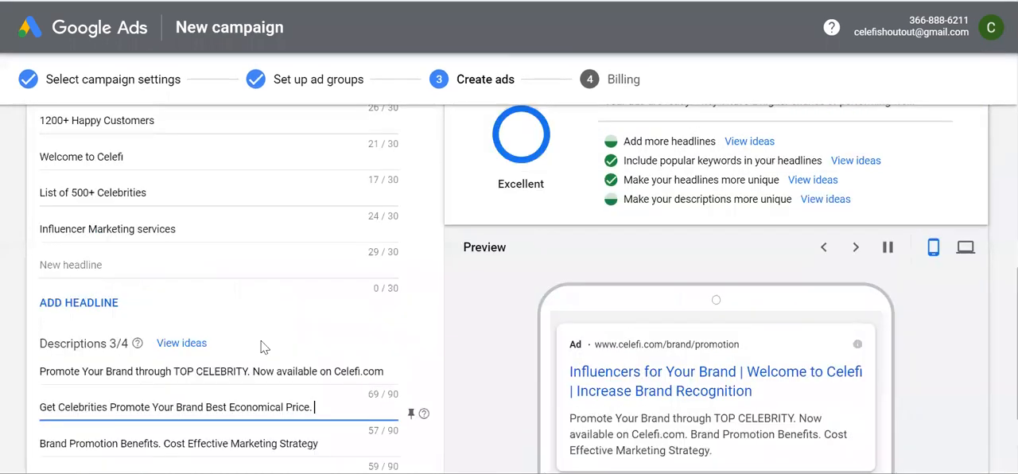
{"action": "scroll", "coordinate": [263, 341], "scroll_direction": "down", "scroll_amount": 3}
{"action": "scroll", "coordinate": [270, 326], "scroll_direction": "down", "scroll_amount": 2}
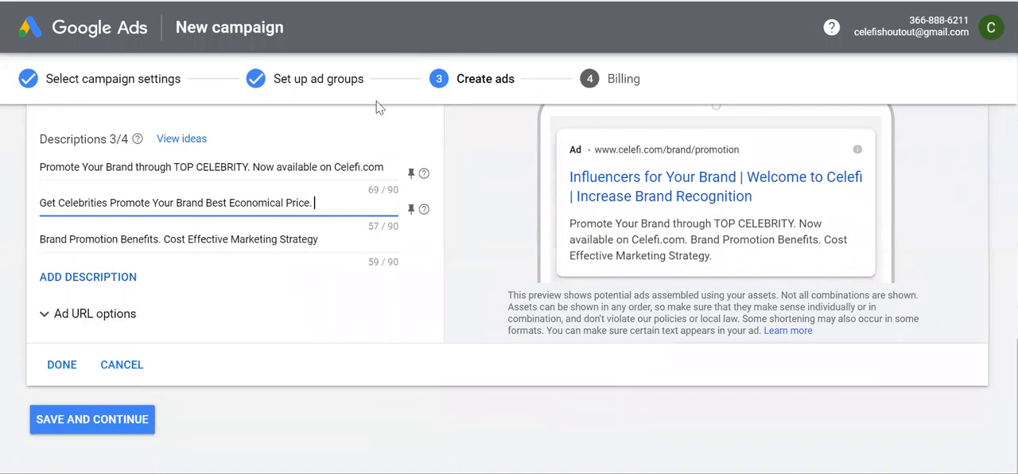
Review the ad's final URL, display path, headlines, descriptions, ad strength and preview from beginning to end
{"action": "scroll", "coordinate": [208, 203], "scroll_direction": "up", "scroll_amount": 2}
{"action": "scroll", "coordinate": [211, 206], "scroll_direction": "up", "scroll_amount": 5}
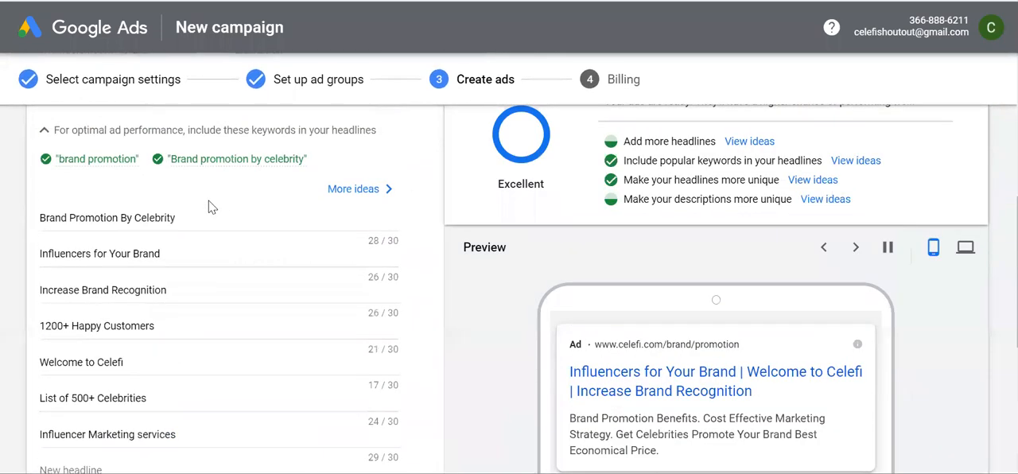
{"action": "scroll", "coordinate": [189, 343], "scroll_direction": "up", "scroll_amount": 2}
{"action": "scroll", "coordinate": [191, 337], "scroll_direction": "down", "scroll_amount": 10}
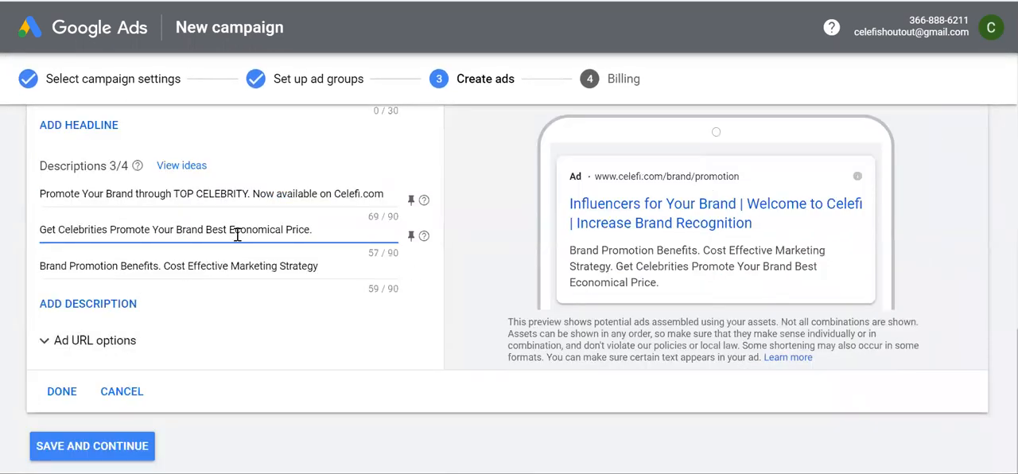
{"action": "scroll", "coordinate": [220, 333], "scroll_direction": "up", "scroll_amount": 9}
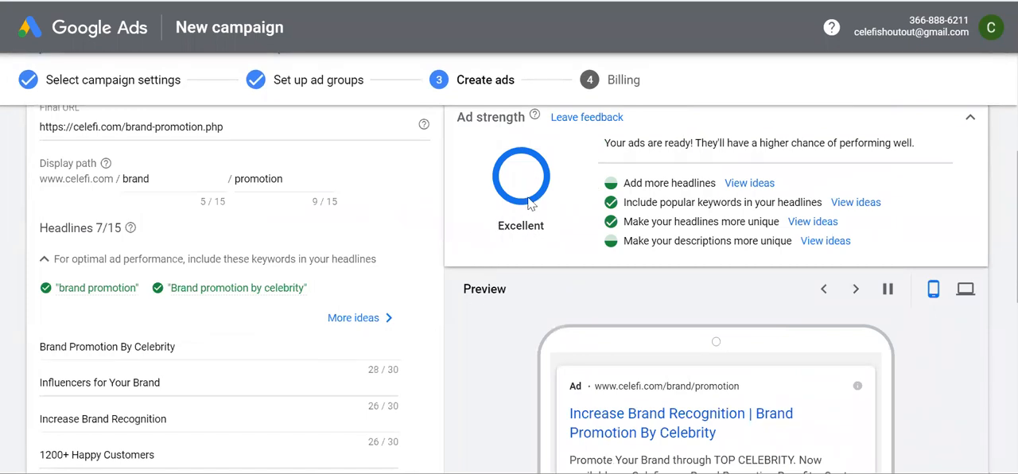
{"action": "scroll", "coordinate": [330, 286], "scroll_direction": "up", "scroll_amount": 3}
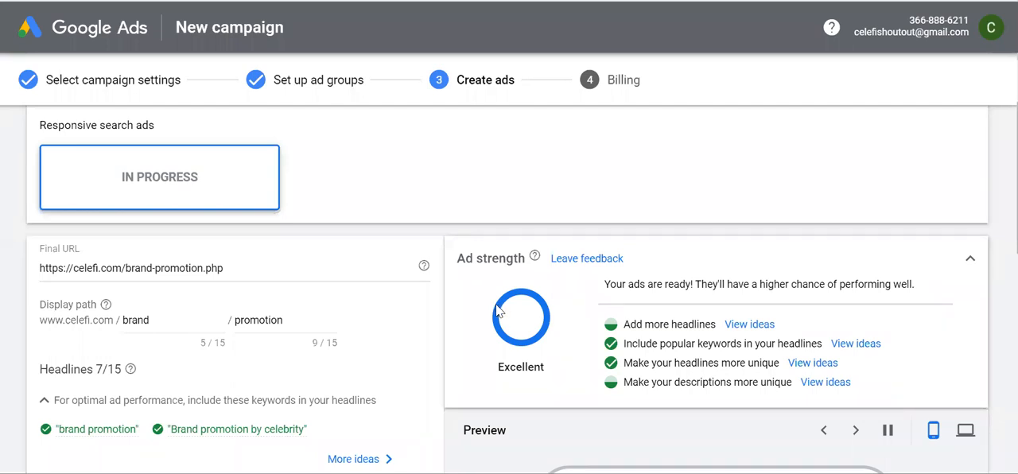
{"action": "scroll", "coordinate": [288, 383], "scroll_direction": "down", "scroll_amount": 2}
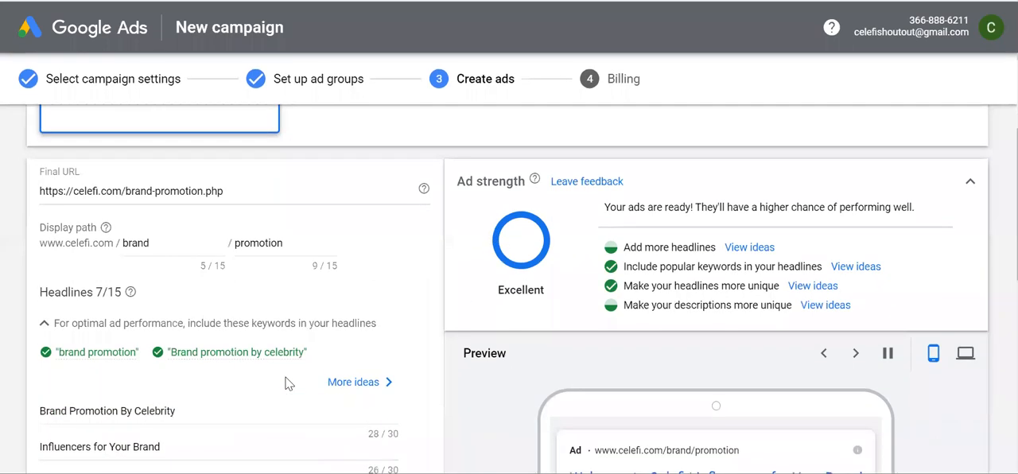
{"action": "scroll", "coordinate": [288, 383], "scroll_direction": "down", "scroll_amount": 1}
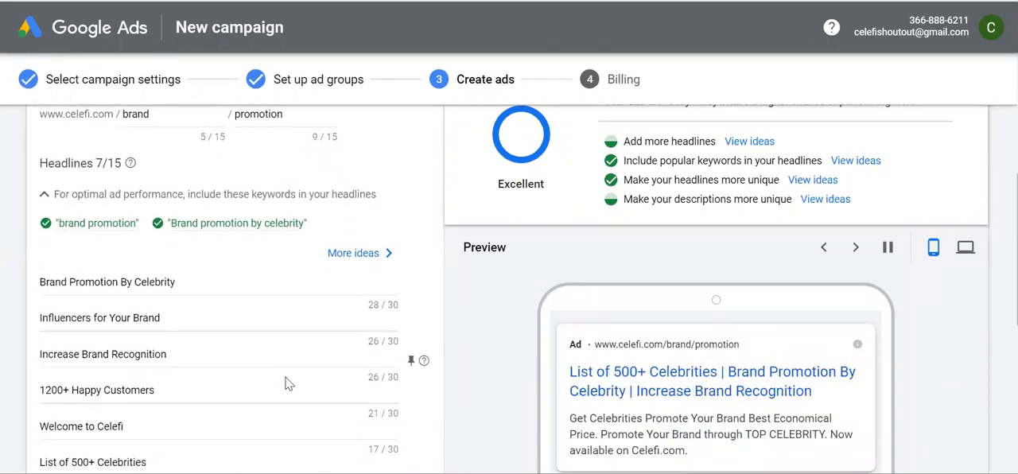
{"action": "scroll", "coordinate": [288, 383], "scroll_direction": "down", "scroll_amount": 3}
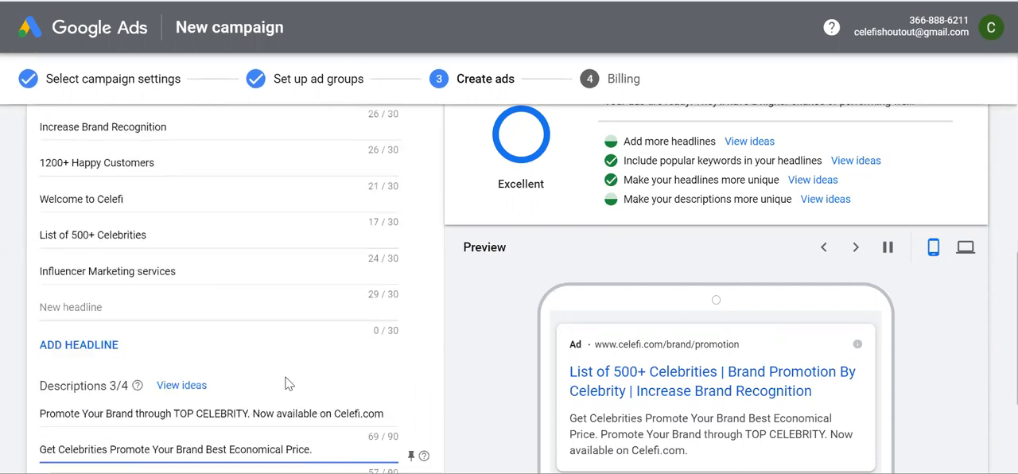
{"action": "scroll", "coordinate": [288, 383], "scroll_direction": "down", "scroll_amount": 3}
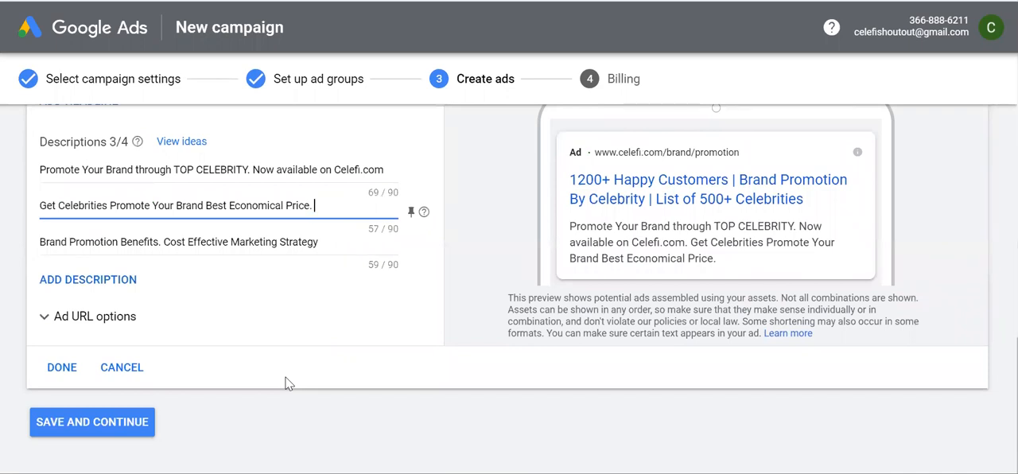
Pin the headline "1200+ Happy Customers" so it shows only in position 2, and check the headline list
{"action": "scroll", "coordinate": [288, 384], "scroll_direction": "up", "scroll_amount": 5}
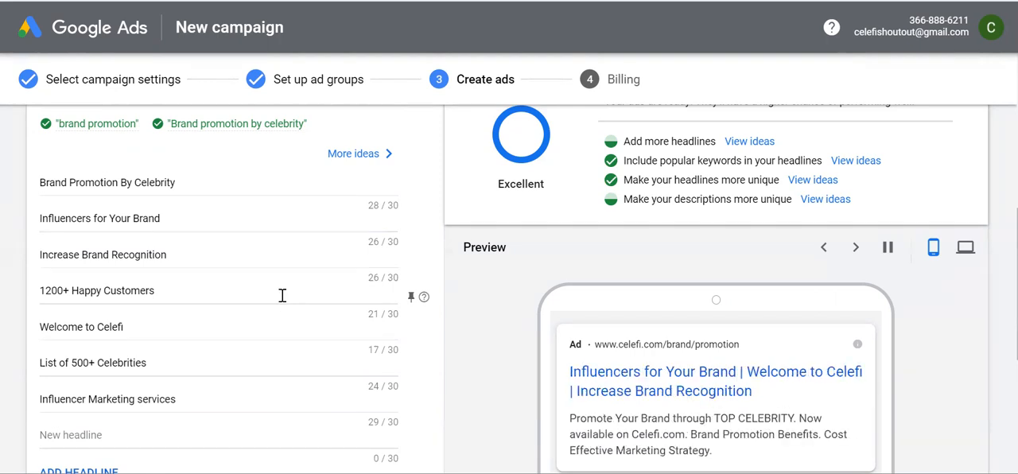
{"action": "left_click", "coordinate": [412, 297]}
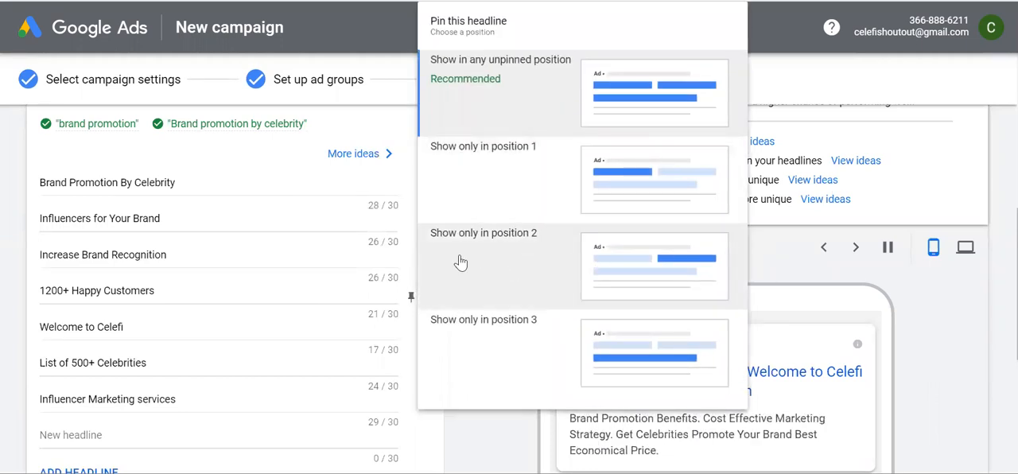
{"action": "left_click", "coordinate": [651, 270]}
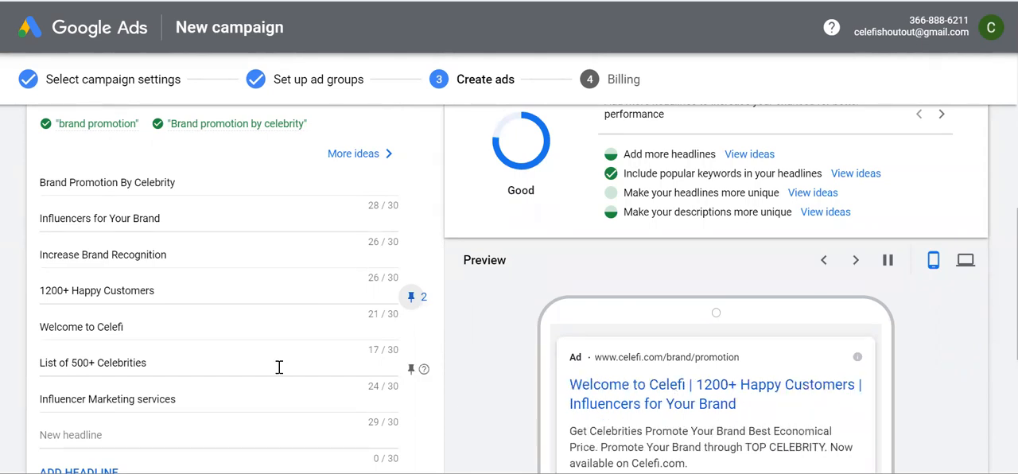
{"action": "scroll", "coordinate": [280, 367], "scroll_direction": "down", "scroll_amount": 2}
{"action": "scroll", "coordinate": [279, 370], "scroll_direction": "up", "scroll_amount": 1}
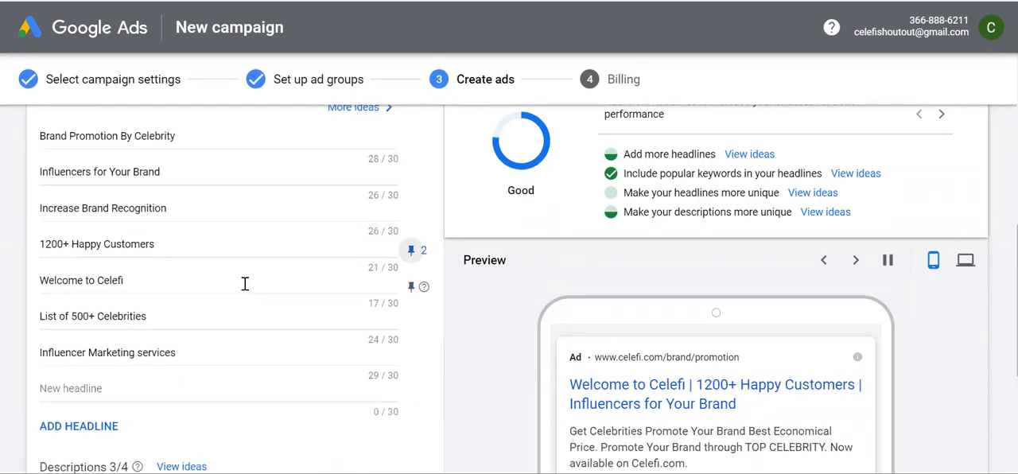
Save the responsive search ad, continue to billing and look over the country, time zone, promotional code and account type settings
{"action": "scroll", "coordinate": [291, 428], "scroll_direction": "down", "scroll_amount": 1}
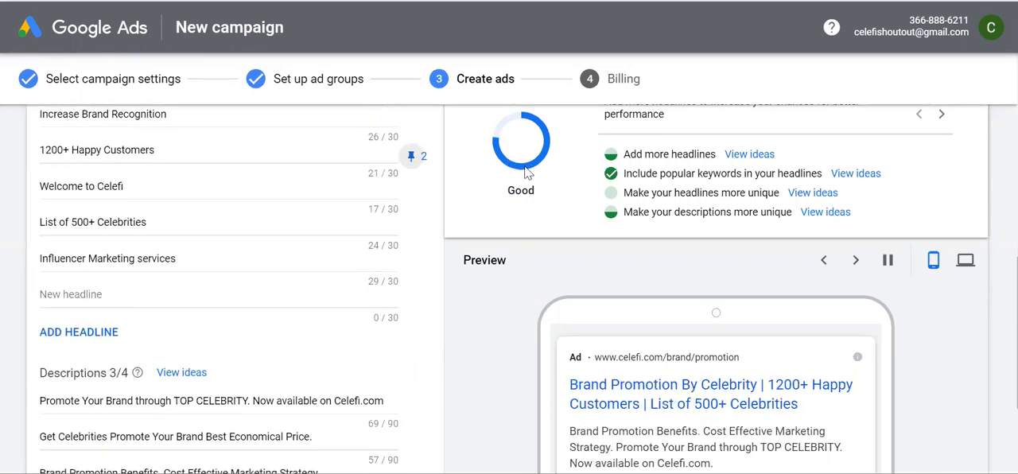
{"action": "scroll", "coordinate": [211, 292], "scroll_direction": "down", "scroll_amount": 1}
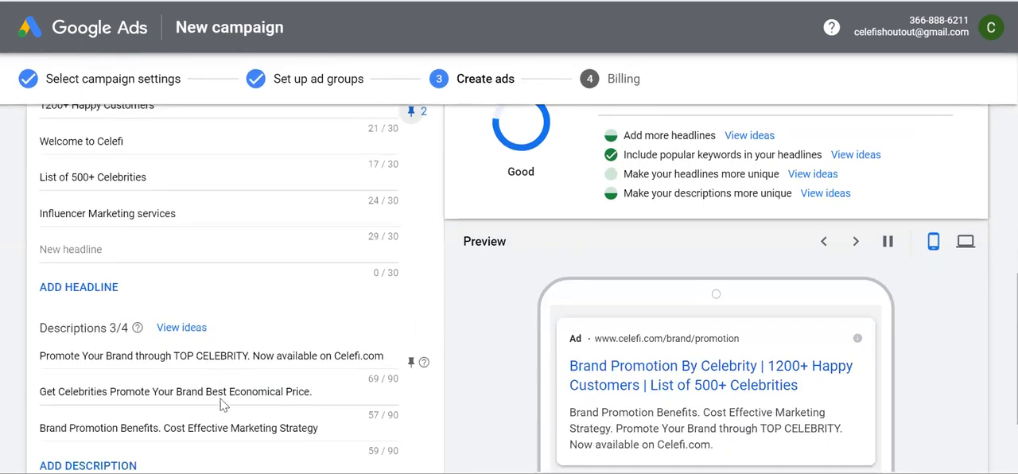
{"action": "scroll", "coordinate": [223, 404], "scroll_direction": "down", "scroll_amount": 3}
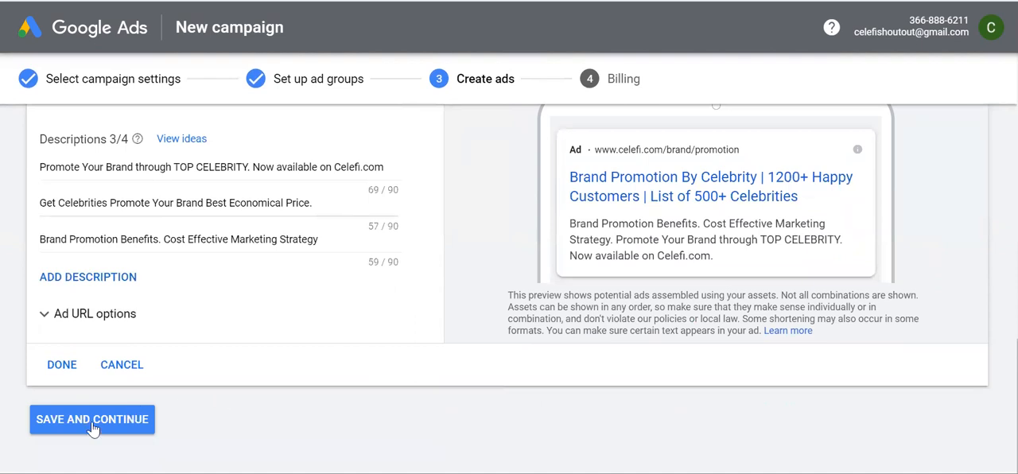
{"action": "left_click", "coordinate": [73, 431]}
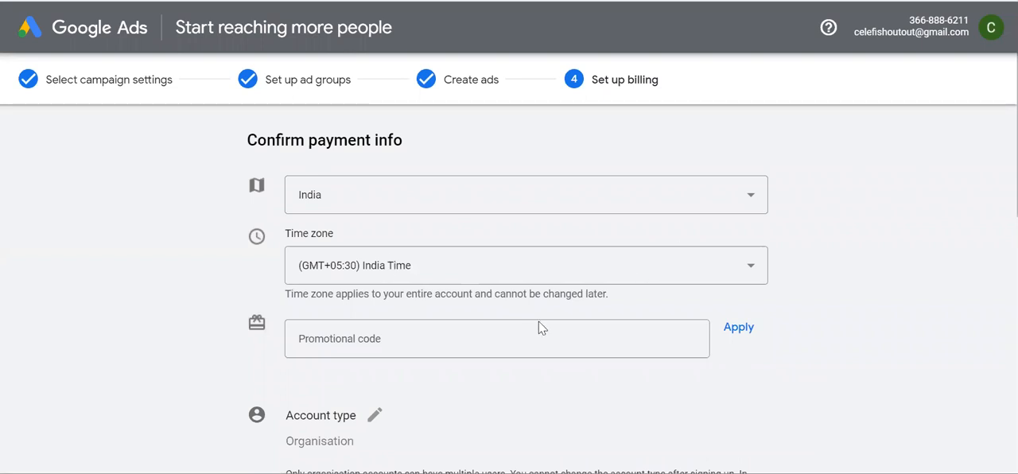
{"action": "scroll", "coordinate": [539, 327], "scroll_direction": "down", "scroll_amount": 3}
{"action": "scroll", "coordinate": [539, 327], "scroll_direction": "up", "scroll_amount": 2}
{"action": "scroll", "coordinate": [525, 302], "scroll_direction": "up", "scroll_amount": 1}
{"action": "scroll", "coordinate": [502, 294], "scroll_direction": "down", "scroll_amount": 2}
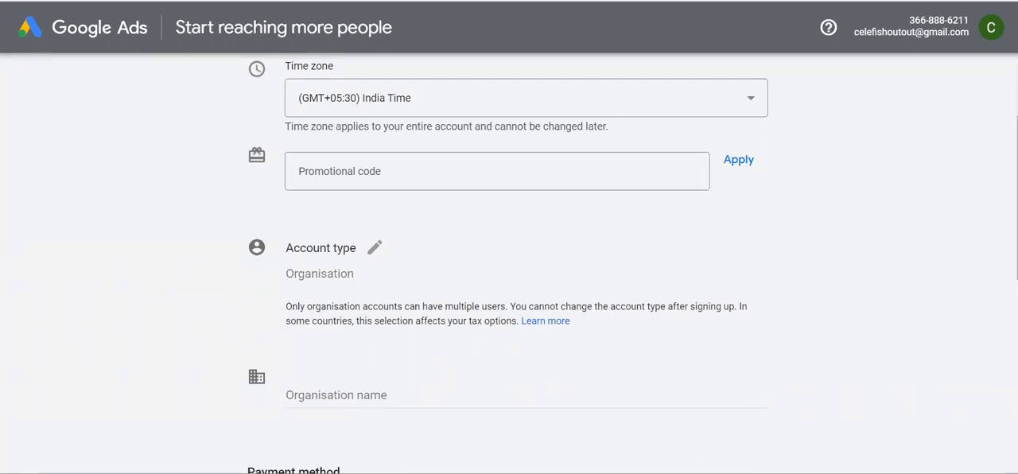
Switch to the browser window with the Celefi site, open a new incognito window and search Google for "google ads singup"
{"action": "mouse_move", "coordinate": [493, 472]}
{"action": "left_click", "coordinate": [581, 438]}
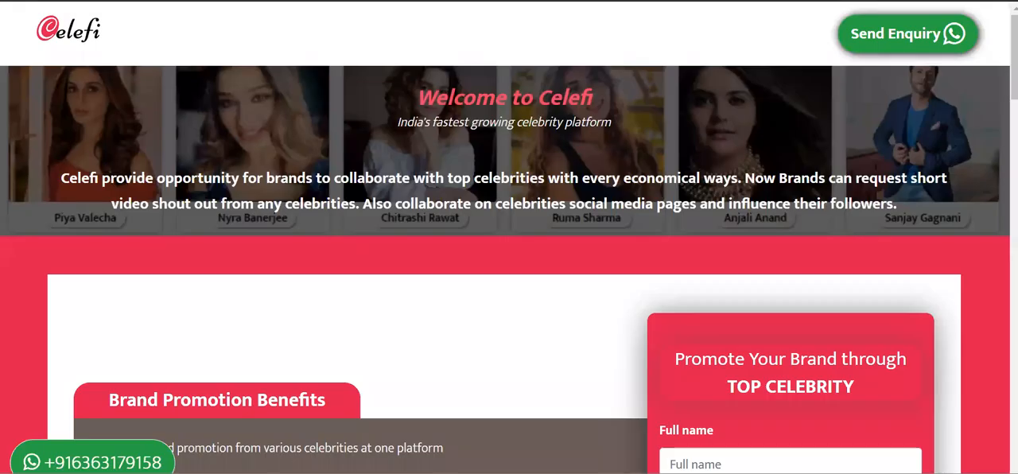
{"action": "key", "text": "ctrl+shift+n"}
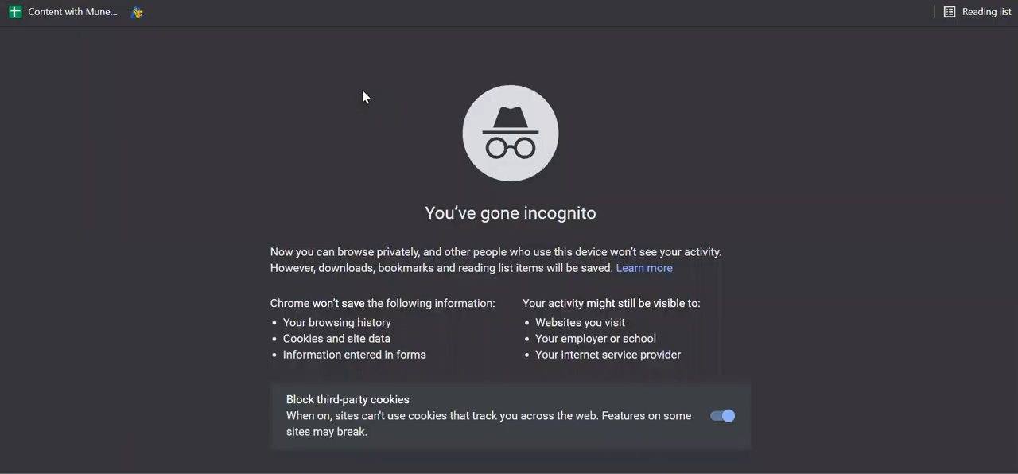
{"action": "type", "text": "google ads singup"}
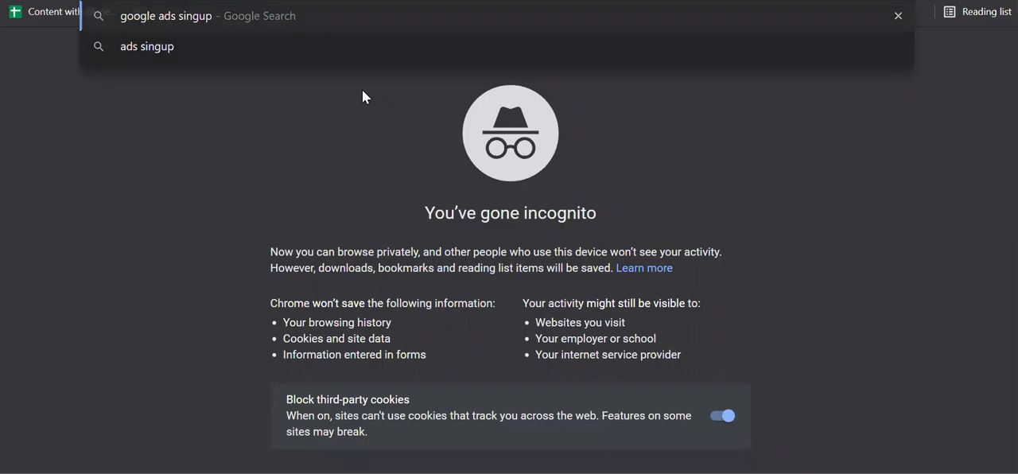
{"action": "key", "text": "Return"}
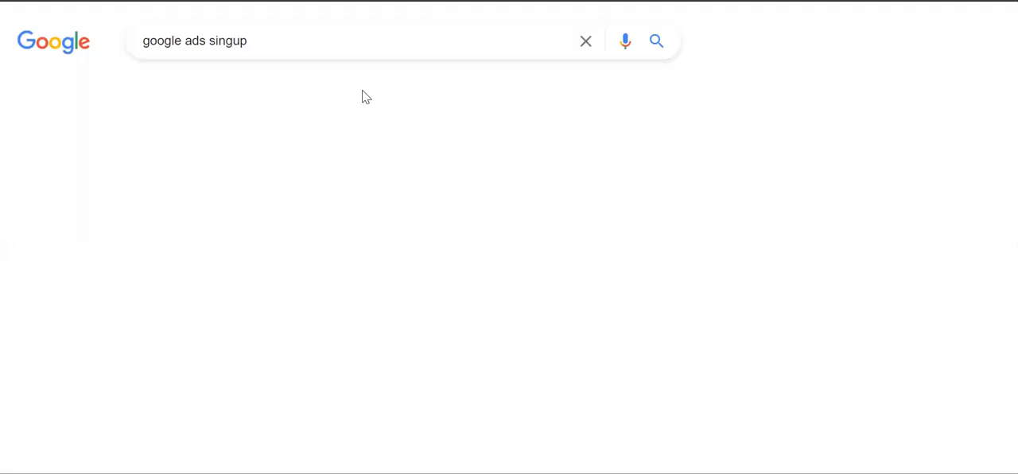
Open the sponsored search result "Create Your Google Ads Account - Previously Google AdWords"
{"action": "scroll", "coordinate": [296, 337], "scroll_direction": "down", "scroll_amount": 1}
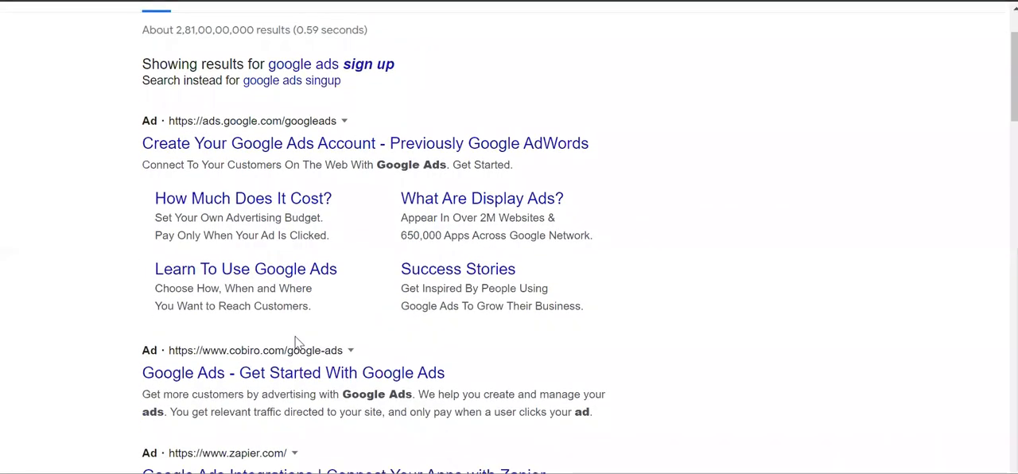
{"action": "scroll", "coordinate": [296, 341], "scroll_direction": "up", "scroll_amount": 1}
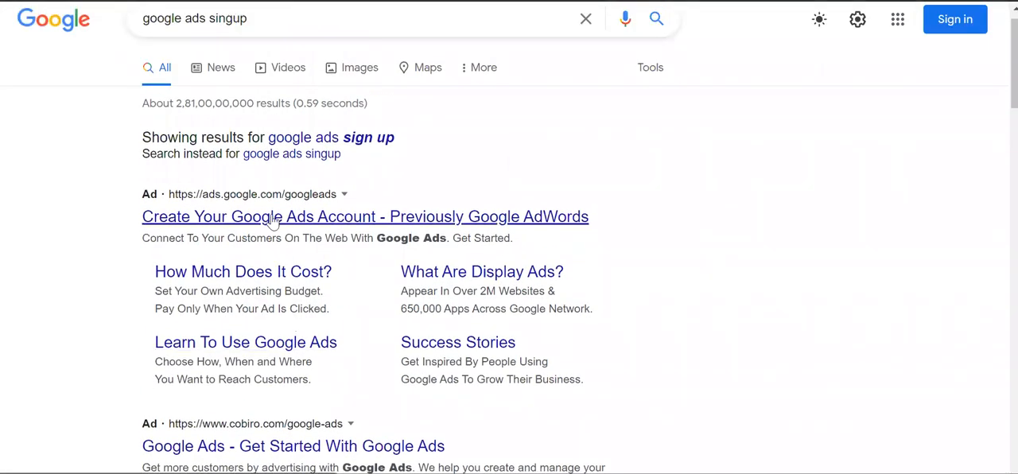
{"action": "left_click", "coordinate": [280, 225]}
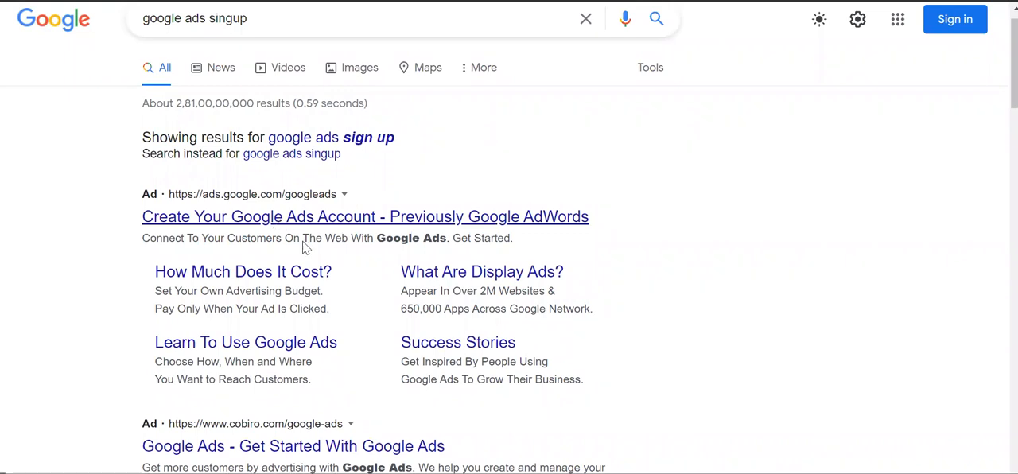
Enter the account's e-mail address in the form offering Rs.2000 in ad credit
{"action": "scroll", "coordinate": [306, 377], "scroll_direction": "down", "scroll_amount": 2}
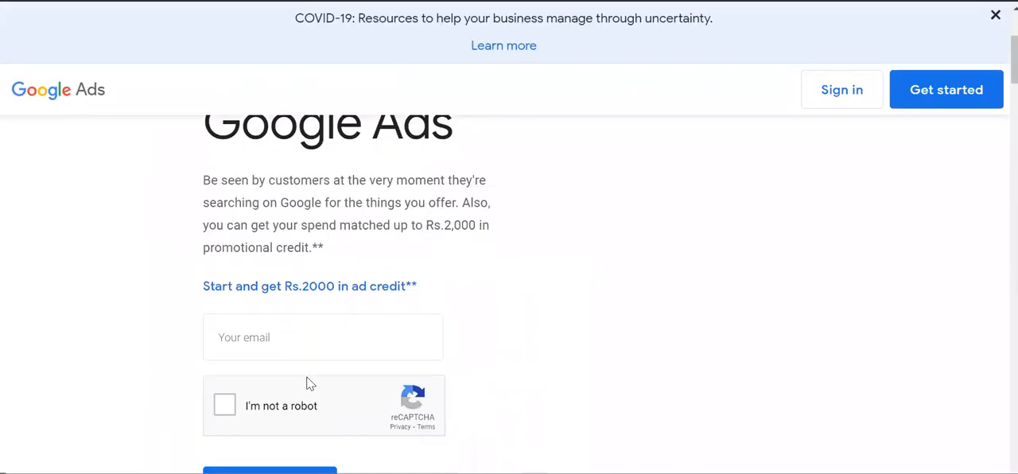
{"action": "left_click", "coordinate": [282, 323]}
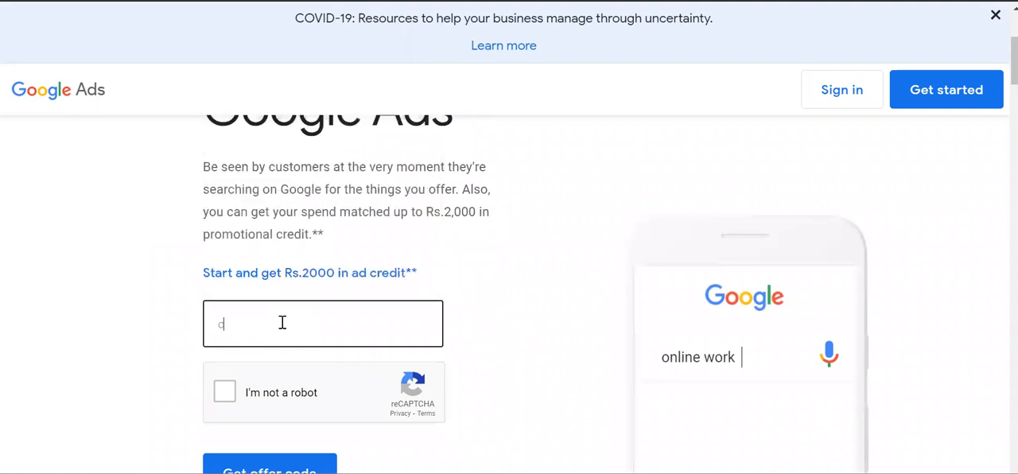
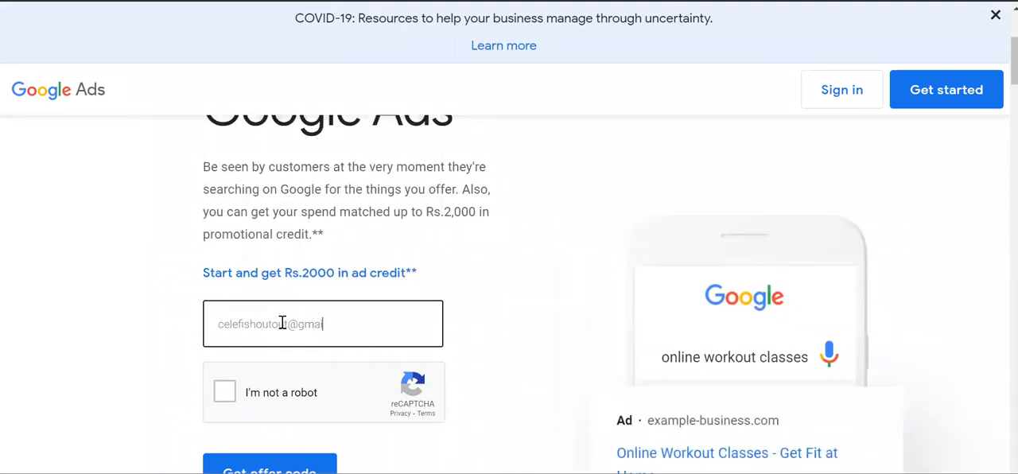
Complete the reCAPTCHA by selecting the traffic light squares, and request the promotional offer code
{"action": "left_click", "coordinate": [224, 394]}
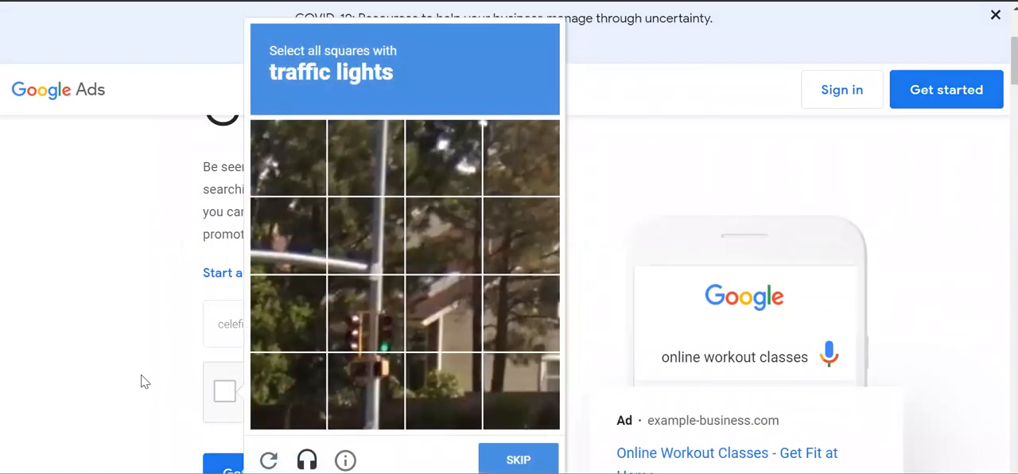
{"action": "left_click", "coordinate": [382, 315]}
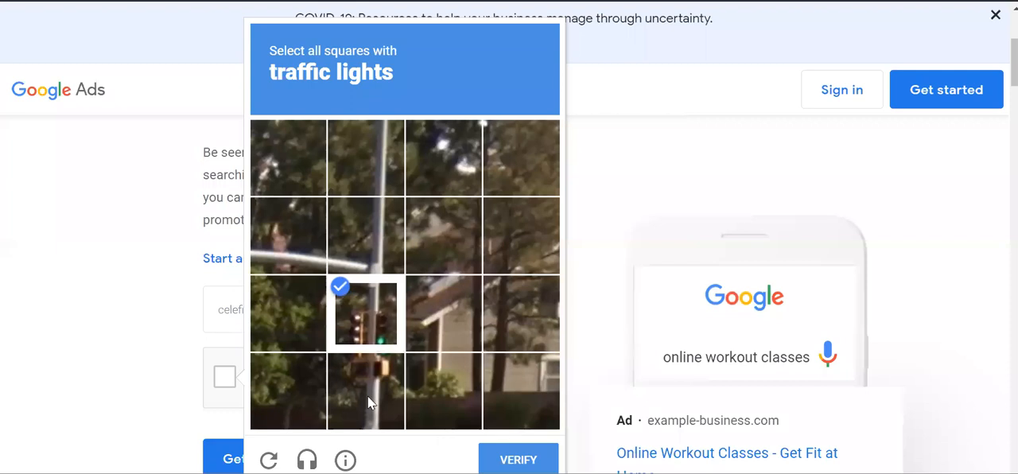
{"action": "left_click", "coordinate": [367, 396]}
{"action": "left_click", "coordinate": [518, 460]}
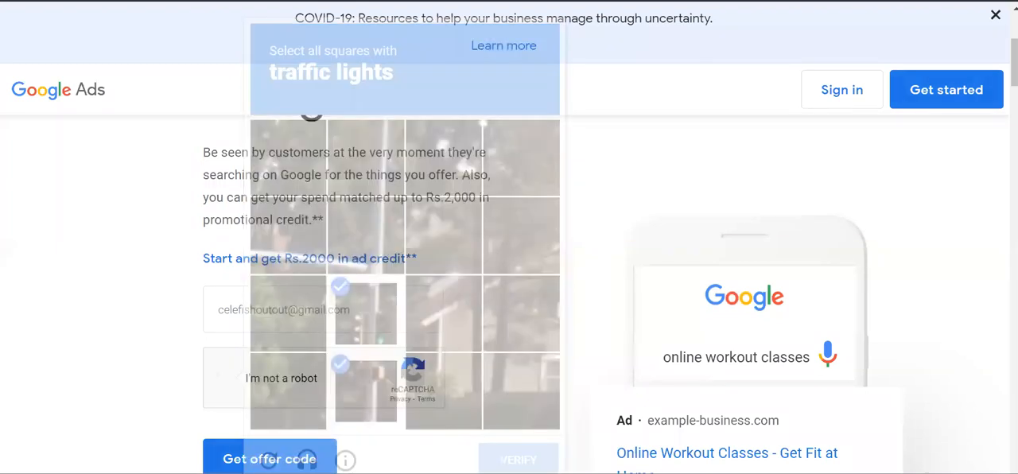
{"action": "left_click", "coordinate": [270, 459]}
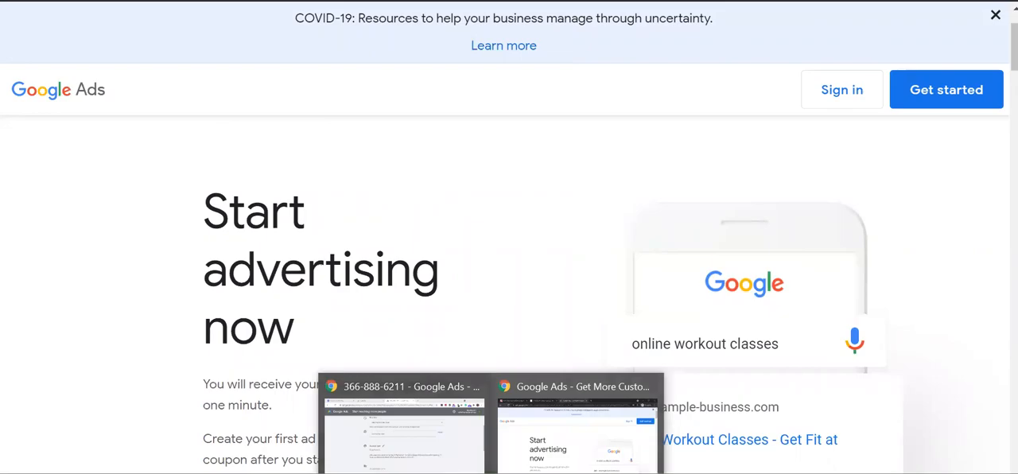
Return to the Google Ads billing window, keep Organisation as the account type and enter Celefi as the organisation name
{"action": "left_click", "coordinate": [410, 442]}
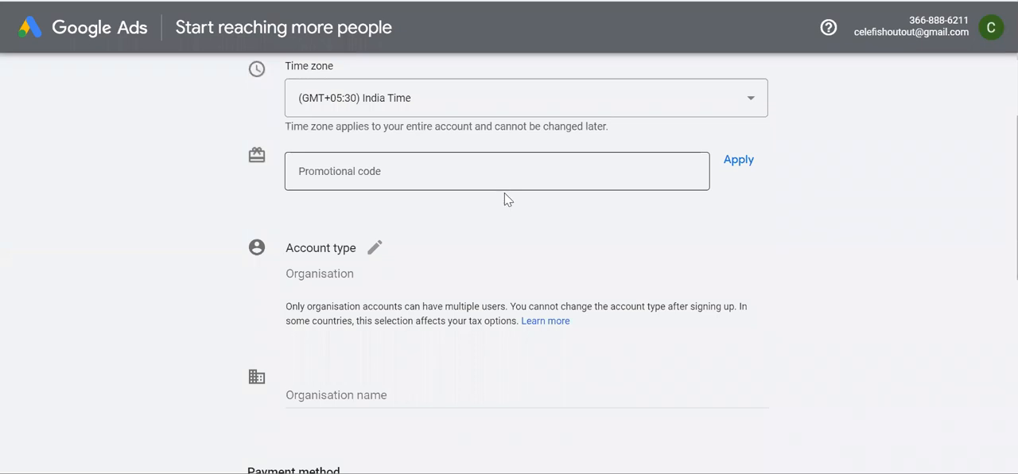
{"action": "scroll", "coordinate": [525, 265], "scroll_direction": "down", "scroll_amount": 1}
{"action": "scroll", "coordinate": [525, 264], "scroll_direction": "down", "scroll_amount": 1}
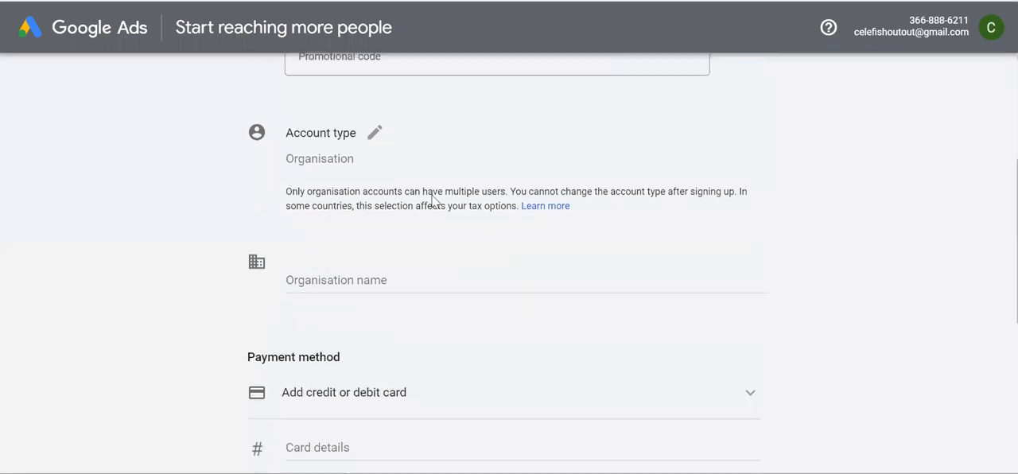
{"action": "left_click", "coordinate": [375, 135]}
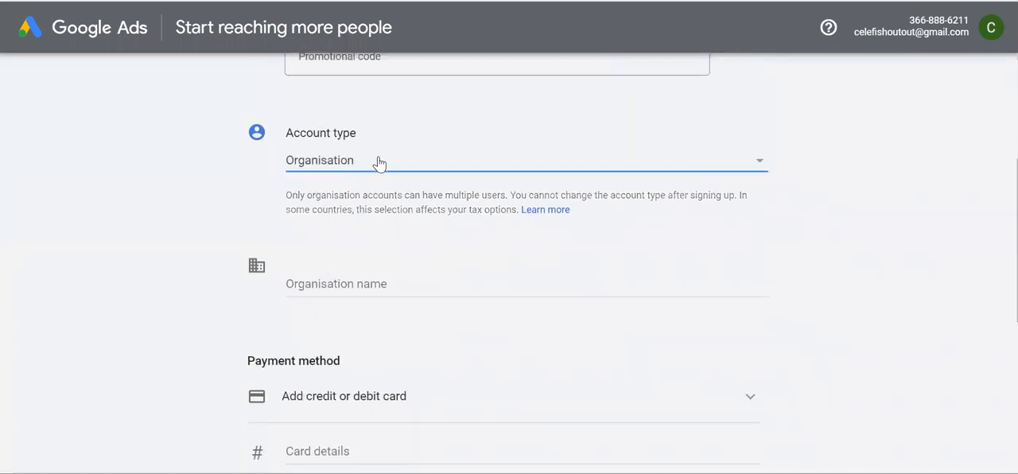
{"action": "left_click", "coordinate": [381, 162]}
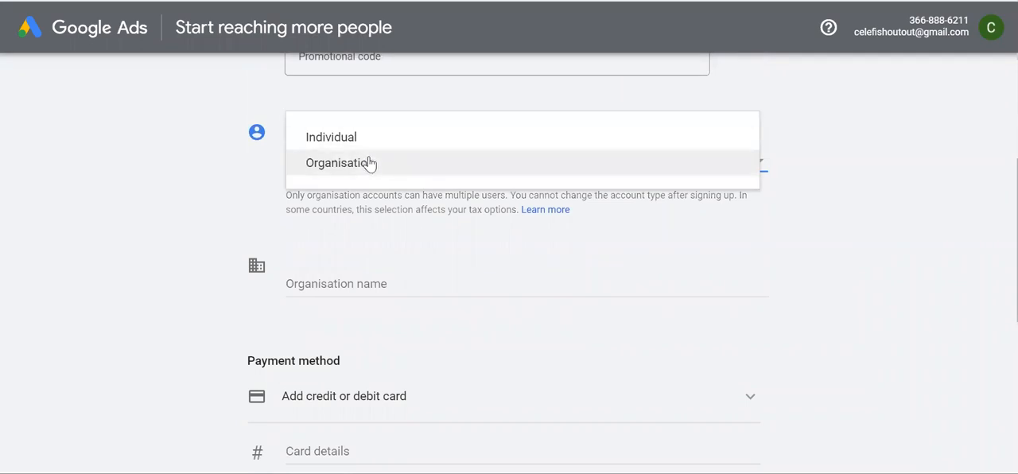
{"action": "left_click", "coordinate": [371, 163]}
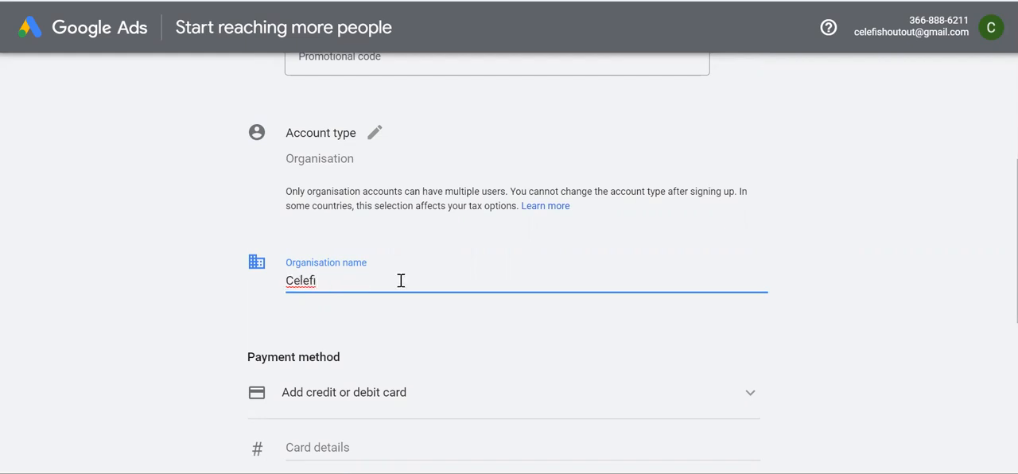
{"action": "scroll", "coordinate": [490, 309], "scroll_direction": "down", "scroll_amount": 2}
{"action": "left_click", "coordinate": [829, 205]}
{"action": "scroll", "coordinate": [825, 209], "scroll_direction": "up", "scroll_amount": 3}
{"action": "scroll", "coordinate": [826, 208], "scroll_direction": "down", "scroll_amount": 5}
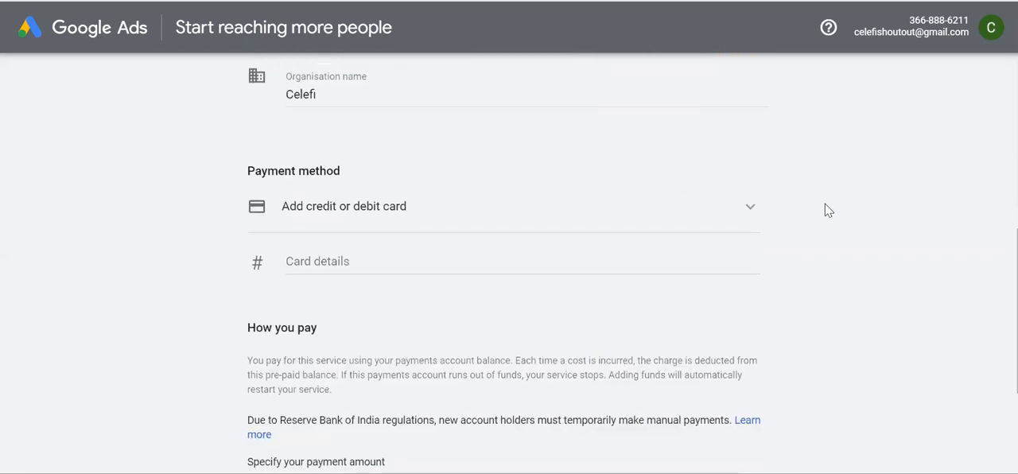
Choose NetBanking as the payment method instead of a credit or debit card
{"action": "left_click", "coordinate": [605, 214]}
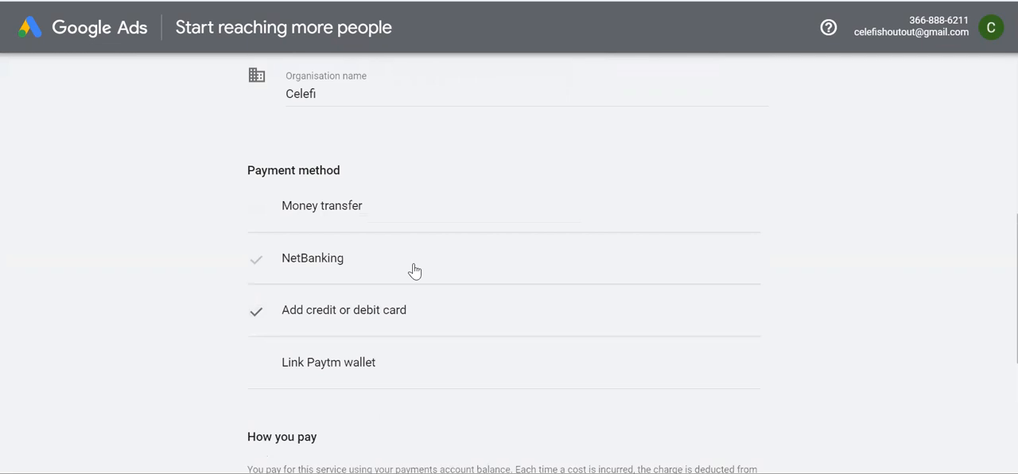
{"action": "left_click", "coordinate": [412, 270]}
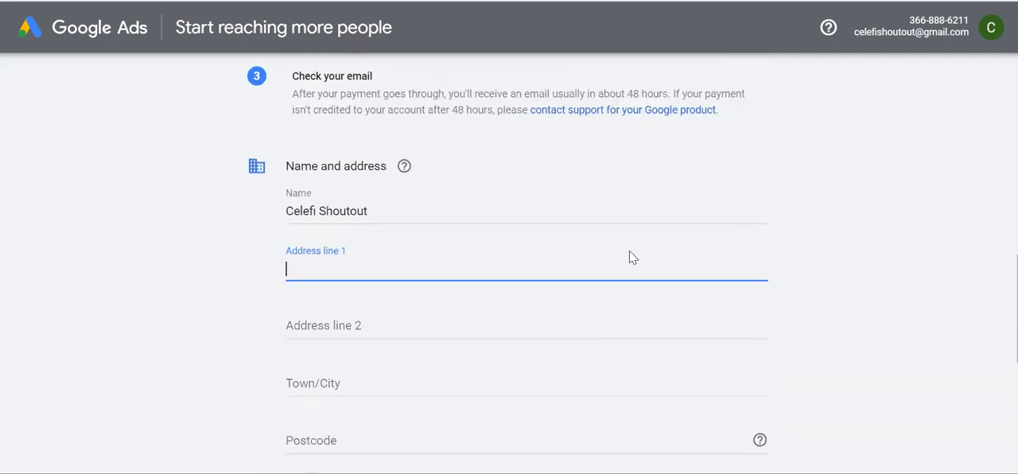
{"action": "scroll", "coordinate": [523, 255], "scroll_direction": "up", "scroll_amount": 2}
{"action": "scroll", "coordinate": [523, 254], "scroll_direction": "down", "scroll_amount": 3}
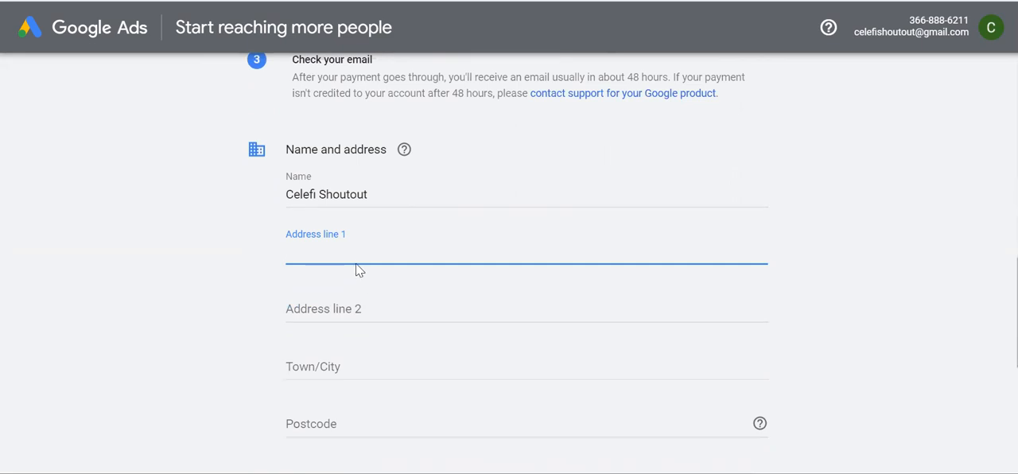
Fill in the first address line and the town or city of the billing address
{"action": "type", "text": "Noida Sector 16"}
{"action": "left_click", "coordinate": [327, 367]}
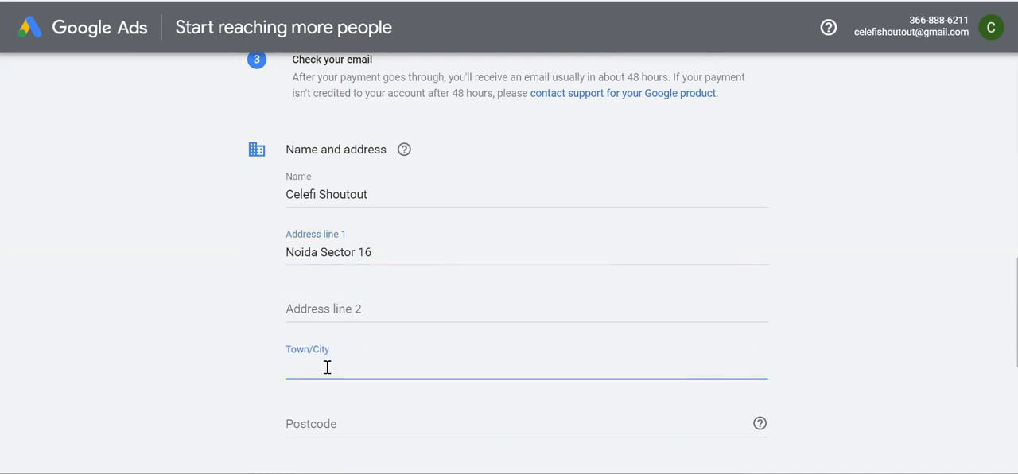
{"action": "type", "text": "Noida"}
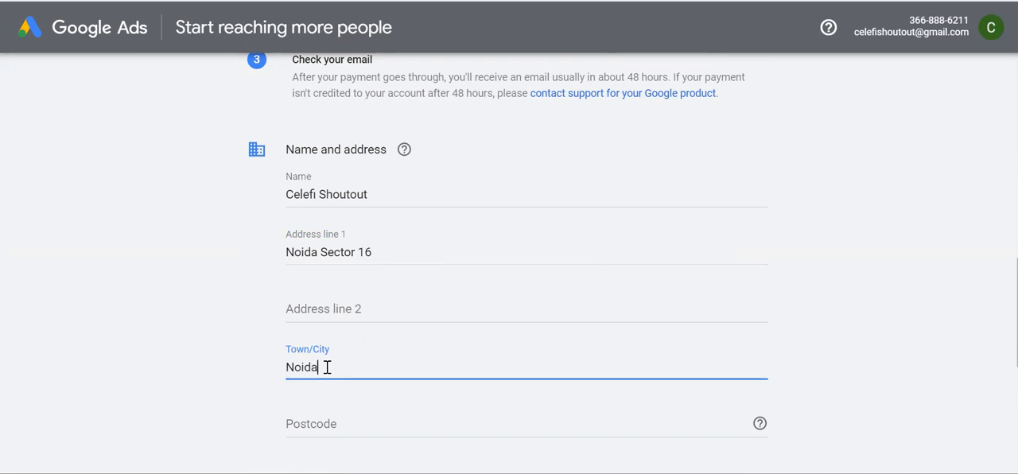
{"action": "scroll", "coordinate": [327, 368], "scroll_direction": "down", "scroll_amount": 1}
{"action": "left_click", "coordinate": [340, 376]}
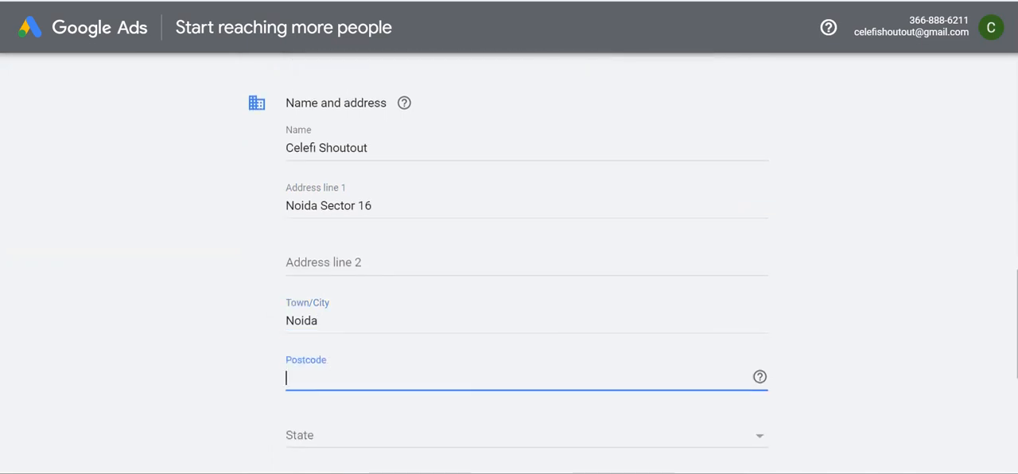
Search Google in a new tab for the pin code of the billing address's city, narrowed down to its sector
{"action": "key", "text": "ctrl+t"}
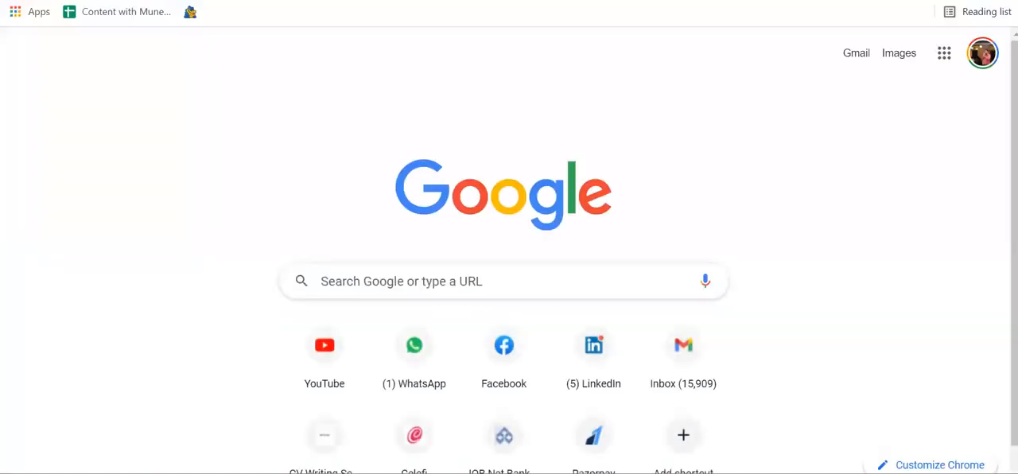
{"action": "type", "text": "noida pin cod"}
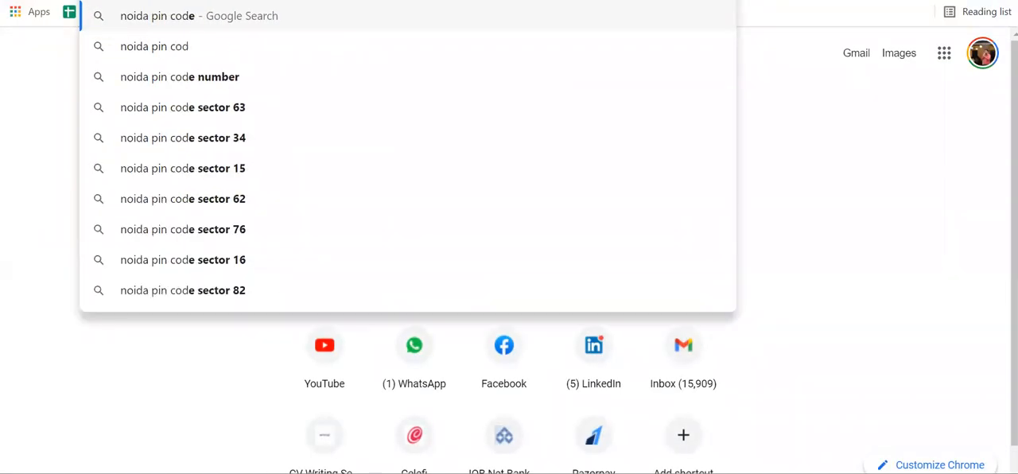
{"action": "key", "text": "Escape"}
{"action": "key", "text": "Return"}
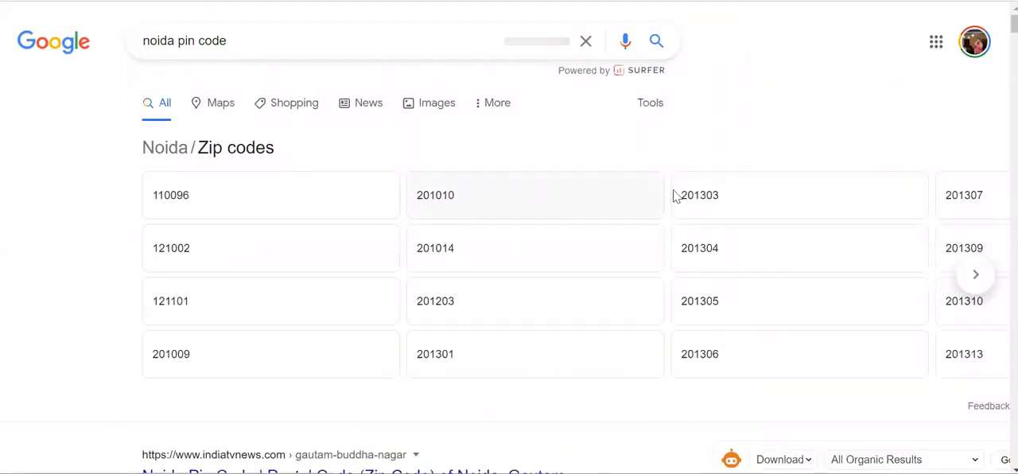
{"action": "left_click", "coordinate": [318, 40]}
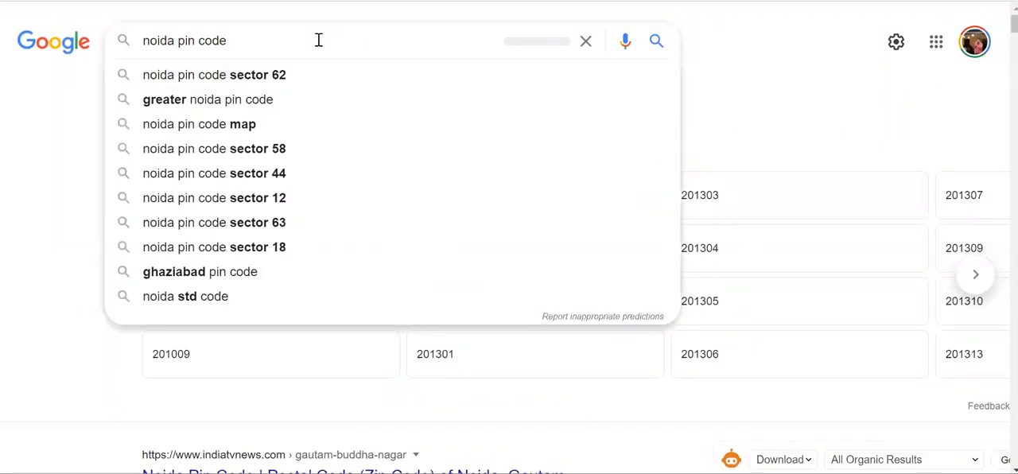
{"action": "type", "text": "sect"}
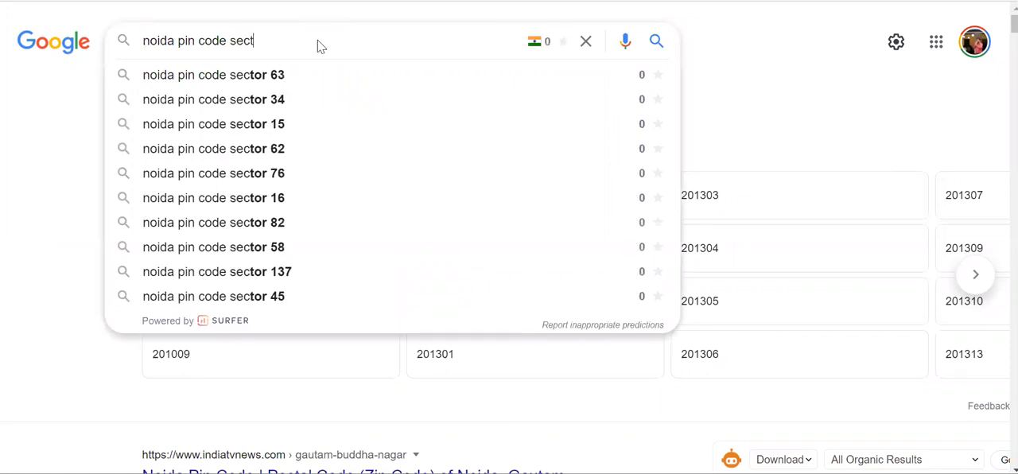
{"action": "type", "text": "or 16"}
{"action": "key", "text": "Return"}
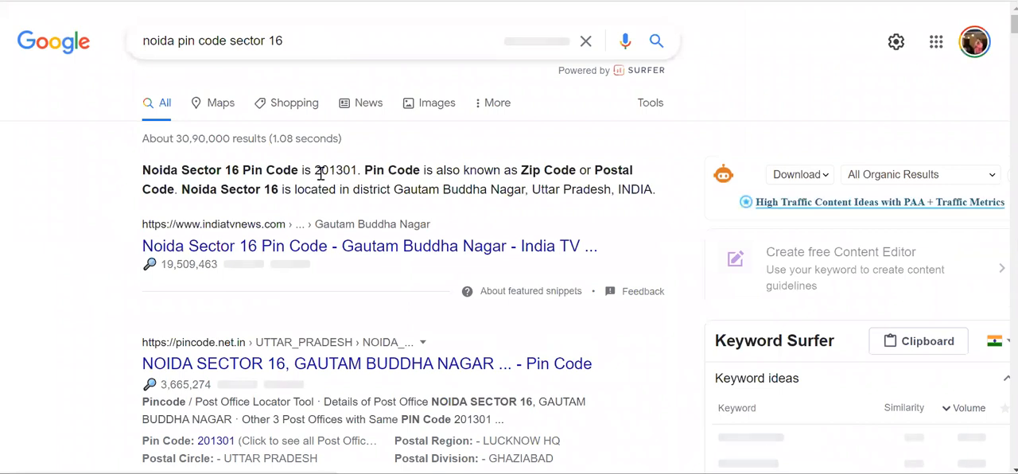
Copy the sector's pin code from the search result into the Postcode field of the billing form
{"action": "left_click_drag", "start_coordinate": [315, 170], "coordinate": [358, 169]}
{"action": "key", "text": "ctrl+c"}
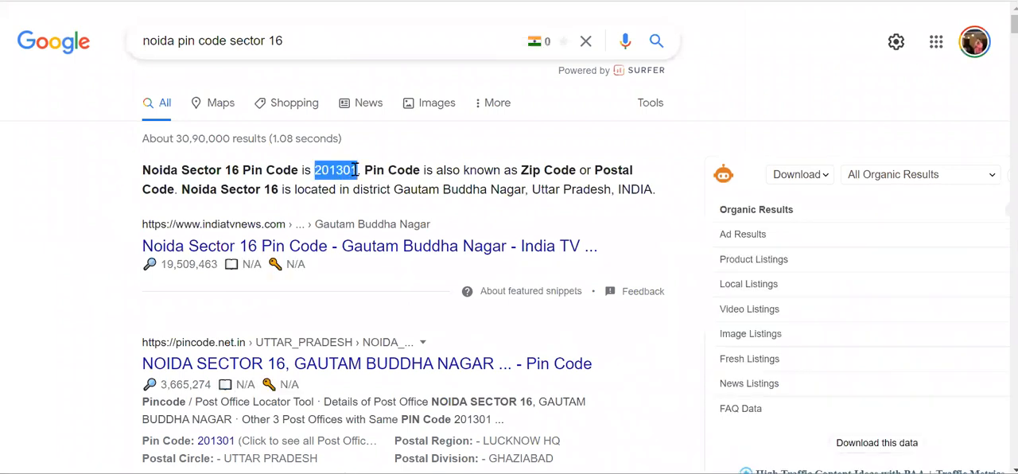
{"action": "left_click", "coordinate": [470, 1]}
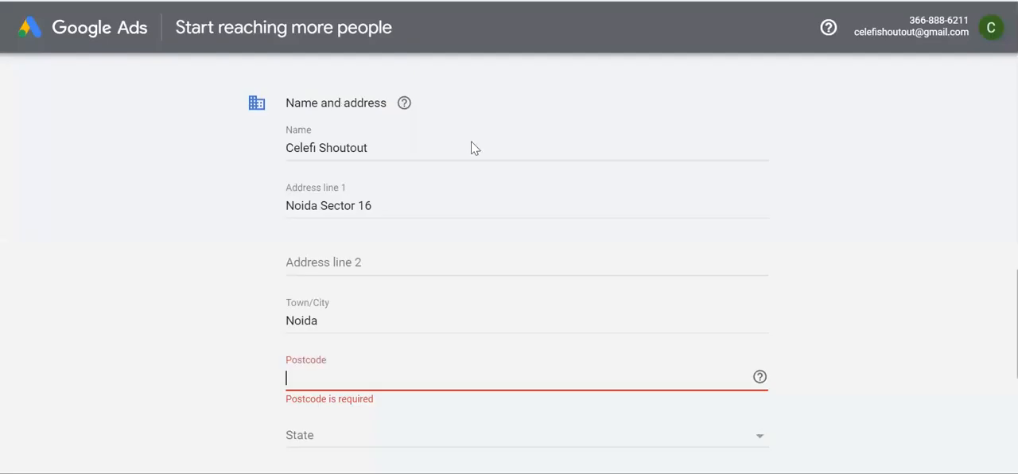
{"action": "key", "text": "ctrl+v"}
Select the state of the billing address
{"action": "scroll", "coordinate": [146, 383], "scroll_direction": "down", "scroll_amount": 2}
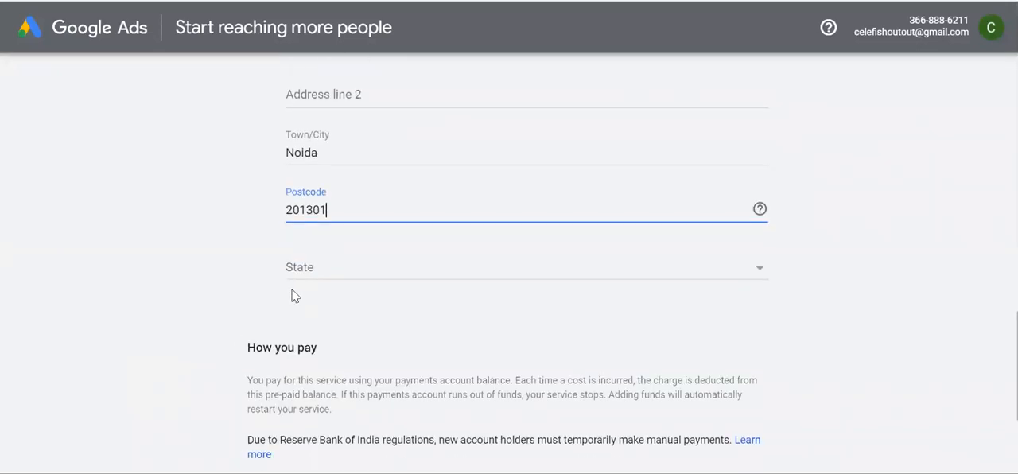
{"action": "left_click", "coordinate": [315, 281]}
{"action": "scroll", "coordinate": [379, 384], "scroll_direction": "down", "scroll_amount": 6}
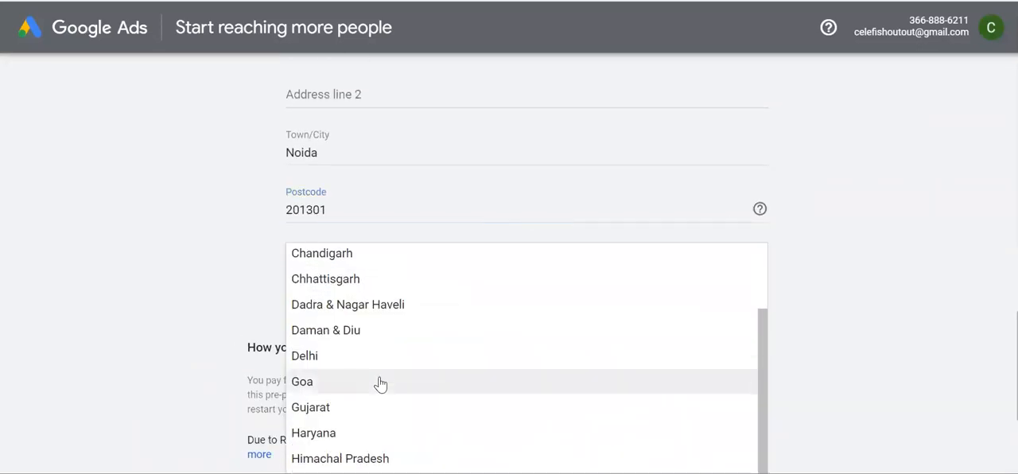
{"action": "scroll", "coordinate": [380, 385], "scroll_direction": "down", "scroll_amount": 5}
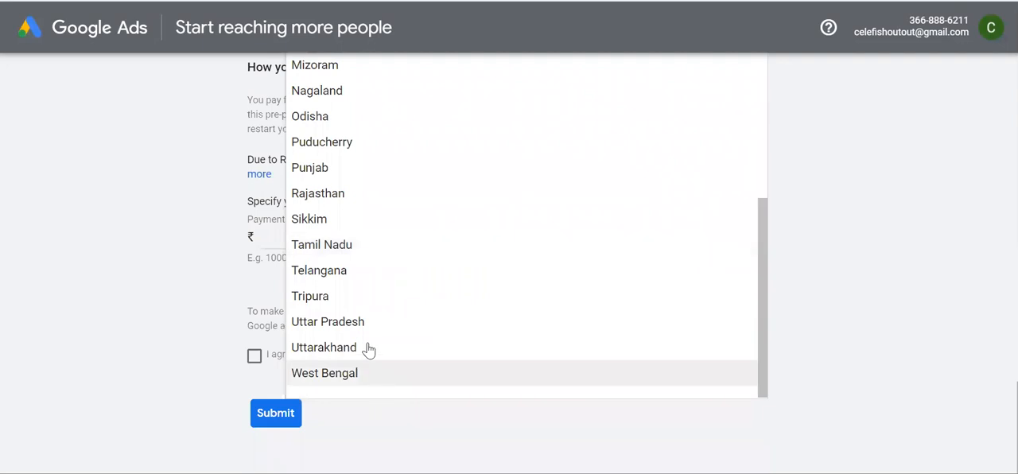
{"action": "left_click", "coordinate": [363, 322]}
Set the payment amount to ₹500 and agree to the Google Ads terms and conditions
{"action": "scroll", "coordinate": [491, 216], "scroll_direction": "up", "scroll_amount": 3}
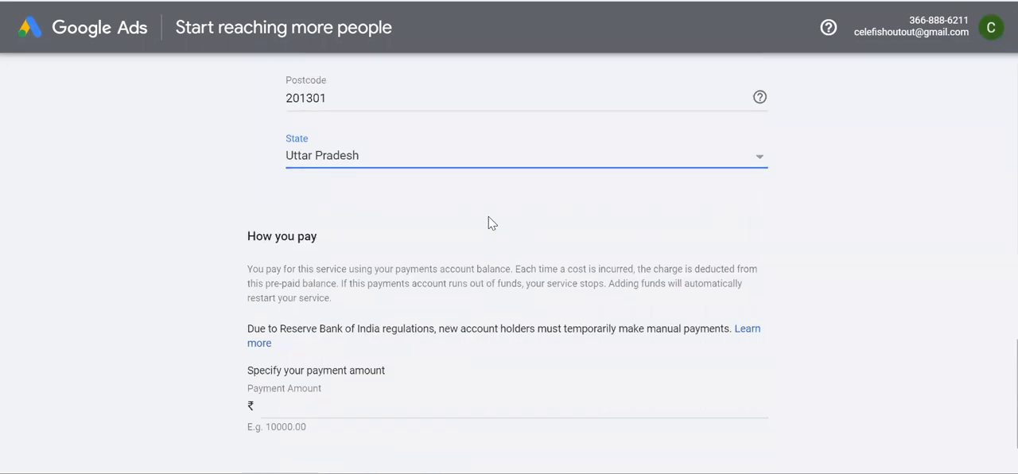
{"action": "scroll", "coordinate": [489, 222], "scroll_direction": "up", "scroll_amount": 1}
{"action": "scroll", "coordinate": [297, 325], "scroll_direction": "down", "scroll_amount": 3}
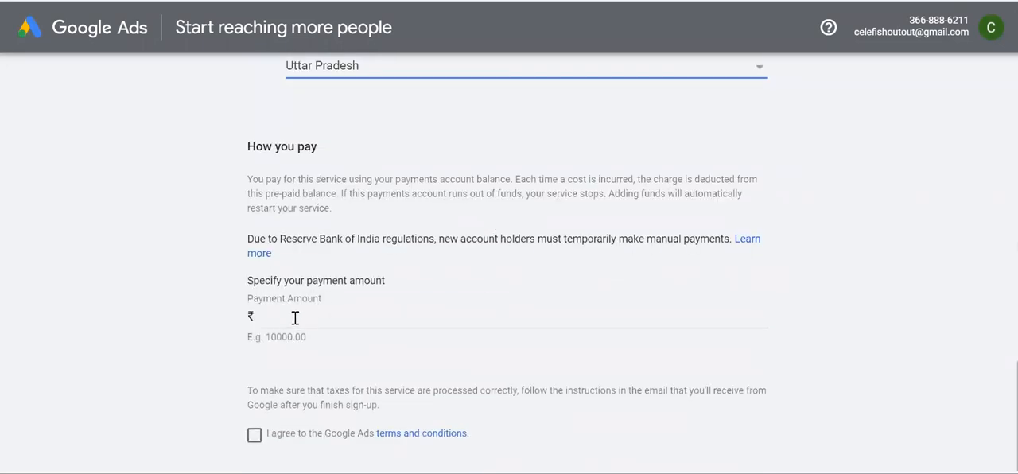
{"action": "left_click", "coordinate": [297, 319]}
{"action": "scroll", "coordinate": [299, 322], "scroll_direction": "down", "scroll_amount": 1}
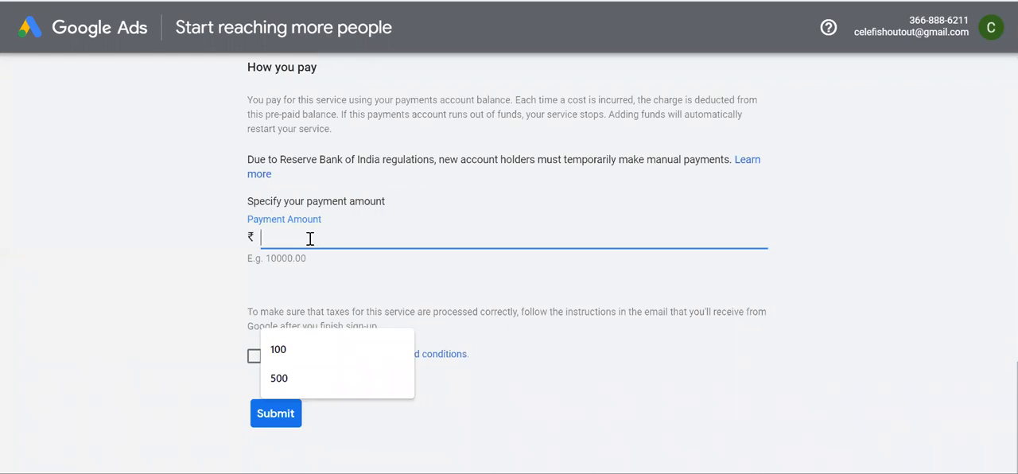
{"action": "type", "text": "500"}
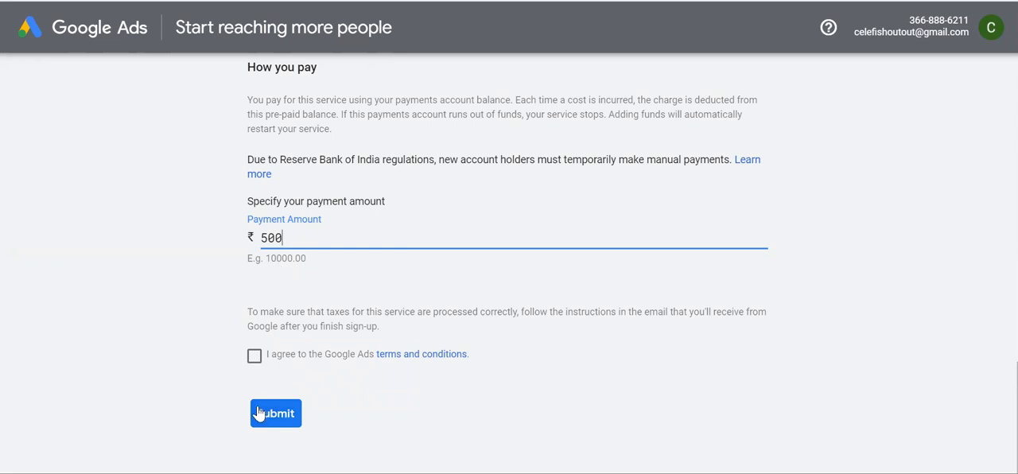
{"action": "left_click", "coordinate": [254, 358]}
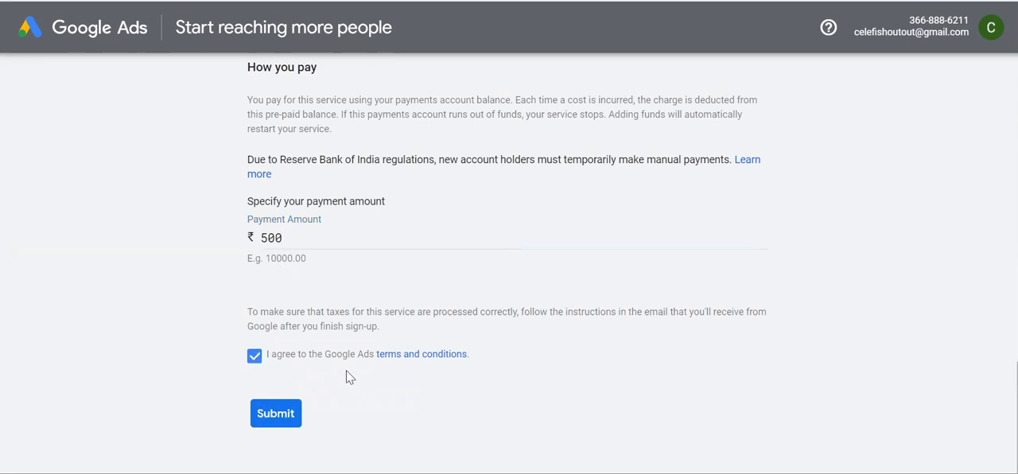
Review and submit the billing details, and continue to the vendor's page for the NetBanking transaction
{"action": "scroll", "coordinate": [400, 278], "scroll_direction": "up", "scroll_amount": 5}
{"action": "scroll", "coordinate": [400, 278], "scroll_direction": "down", "scroll_amount": 5}
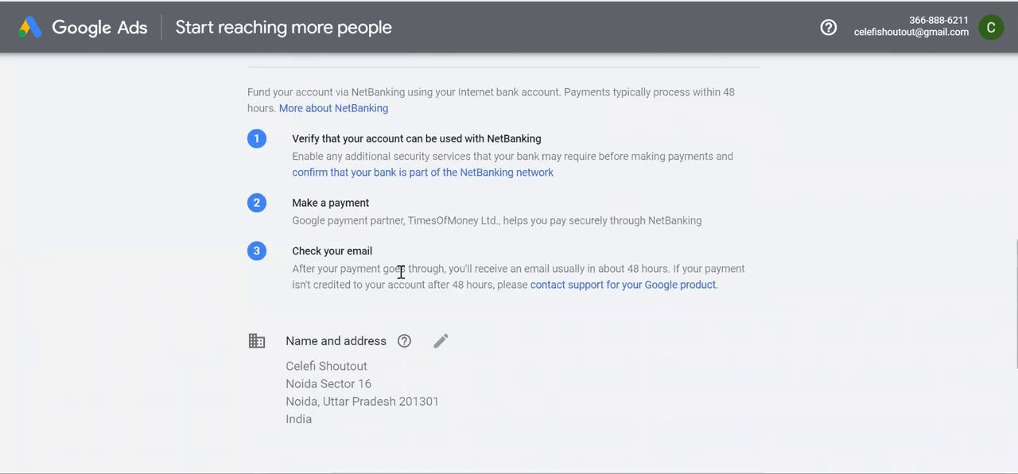
{"action": "scroll", "coordinate": [278, 384], "scroll_direction": "down", "scroll_amount": 1}
{"action": "left_click", "coordinate": [277, 417]}
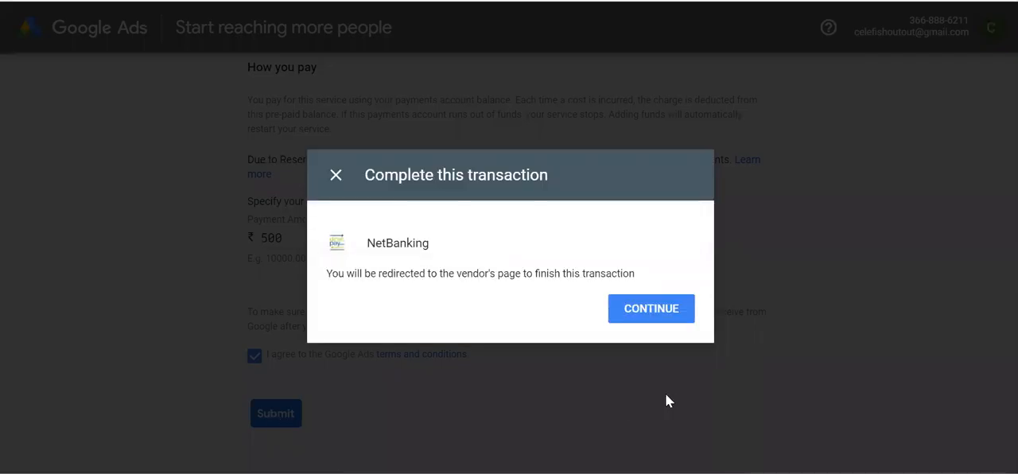
{"action": "left_click", "coordinate": [651, 327]}
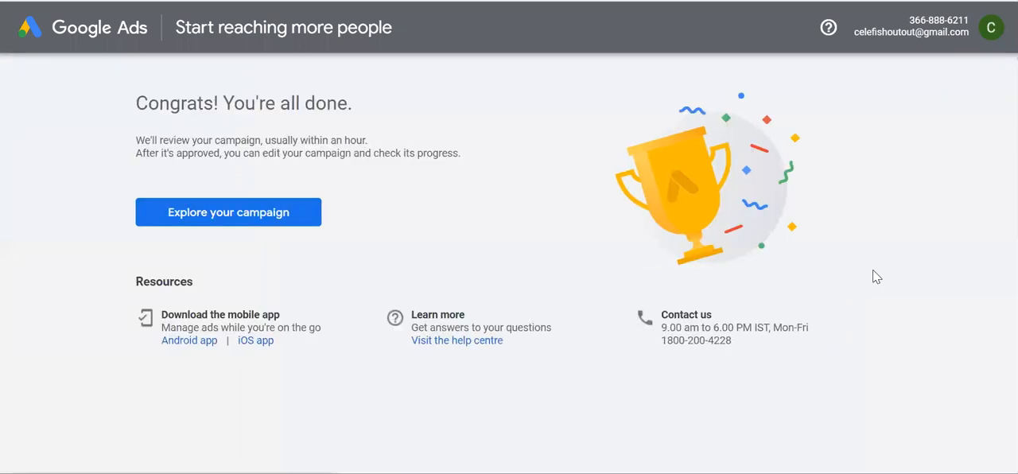
Explore the submitted campaign, switch the All campaigns overview to the detailed view and look through its page navigation
{"action": "left_click", "coordinate": [270, 222]}
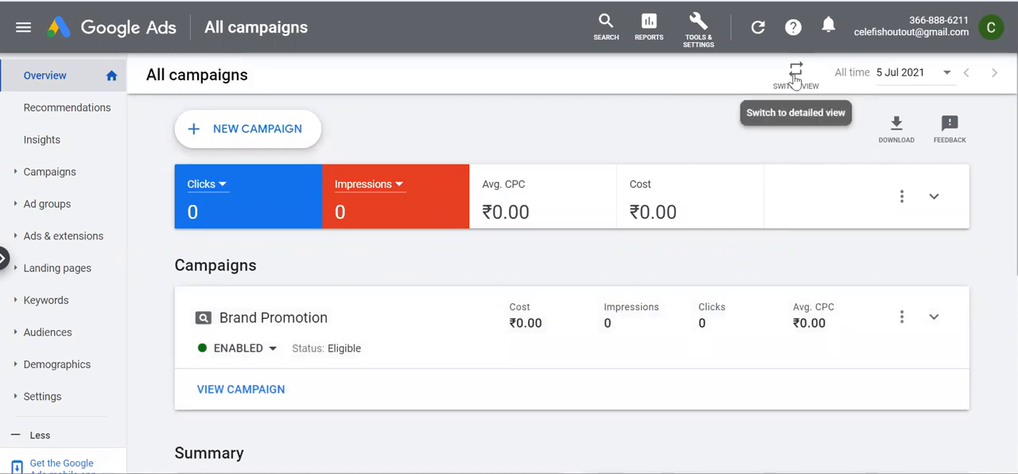
{"action": "left_click", "coordinate": [796, 76]}
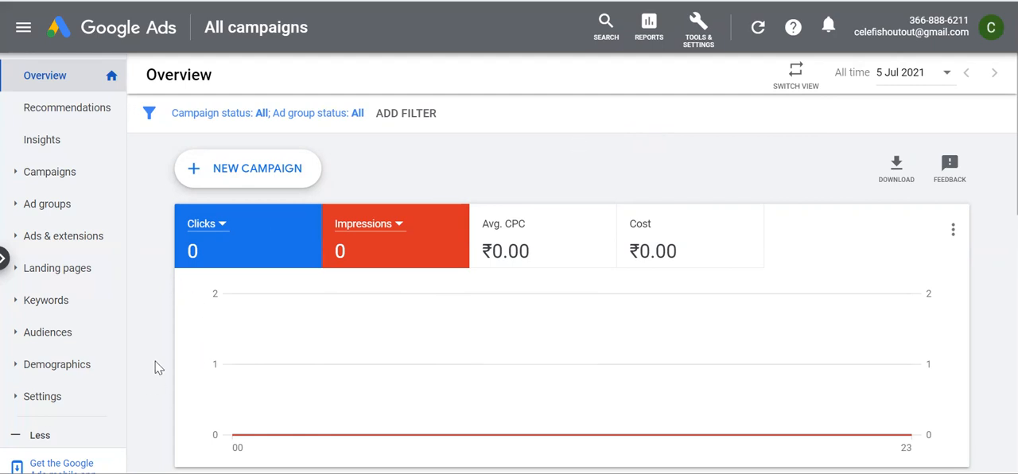
{"action": "scroll", "coordinate": [156, 368], "scroll_direction": "down", "scroll_amount": 1}
{"action": "scroll", "coordinate": [44, 376], "scroll_direction": "down", "scroll_amount": 3}
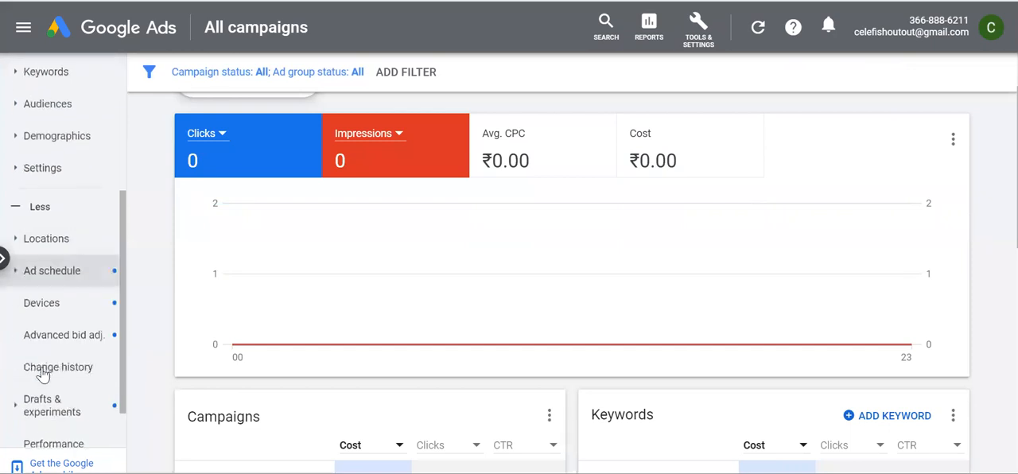
{"action": "scroll", "coordinate": [71, 304], "scroll_direction": "up", "scroll_amount": 1}
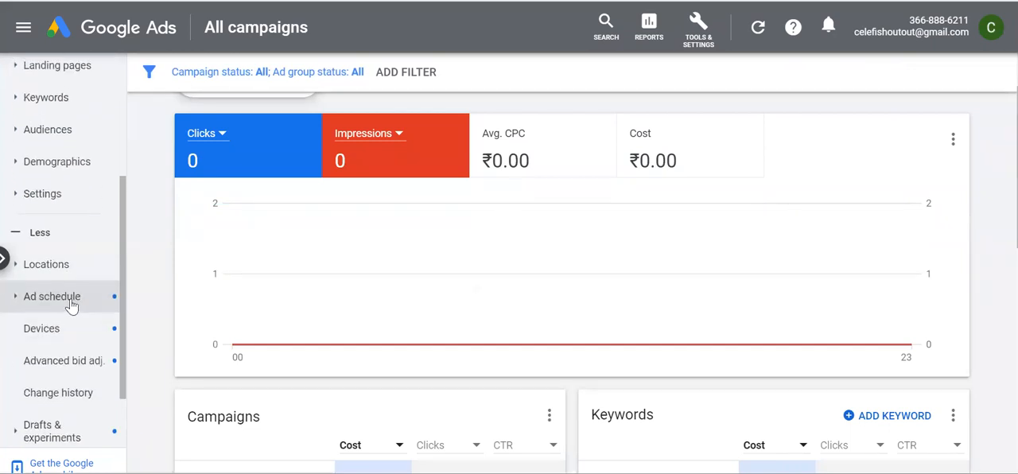
Open the ad schedule for editing and choose the Brand Promotion campaign as its target
{"action": "left_click", "coordinate": [68, 301]}
{"action": "scroll", "coordinate": [48, 301], "scroll_direction": "down", "scroll_amount": 2}
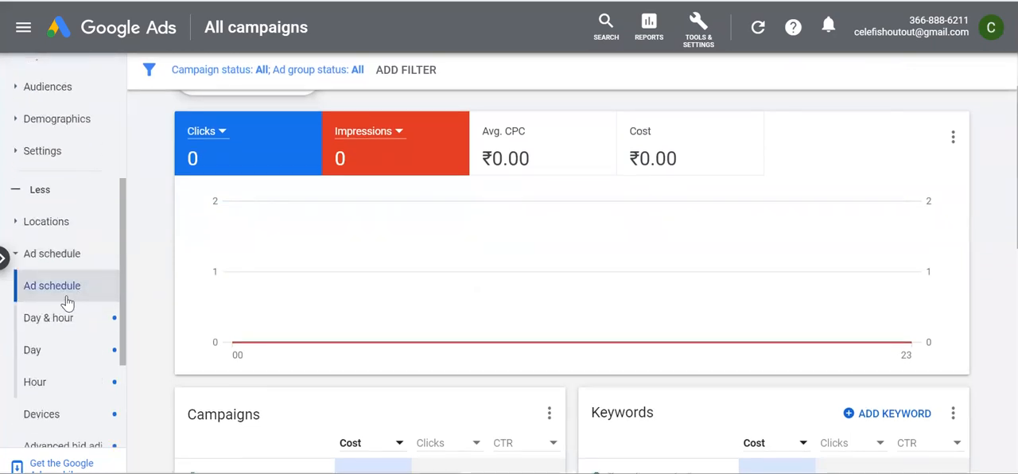
{"action": "left_click", "coordinate": [34, 298]}
{"action": "left_click", "coordinate": [570, 214]}
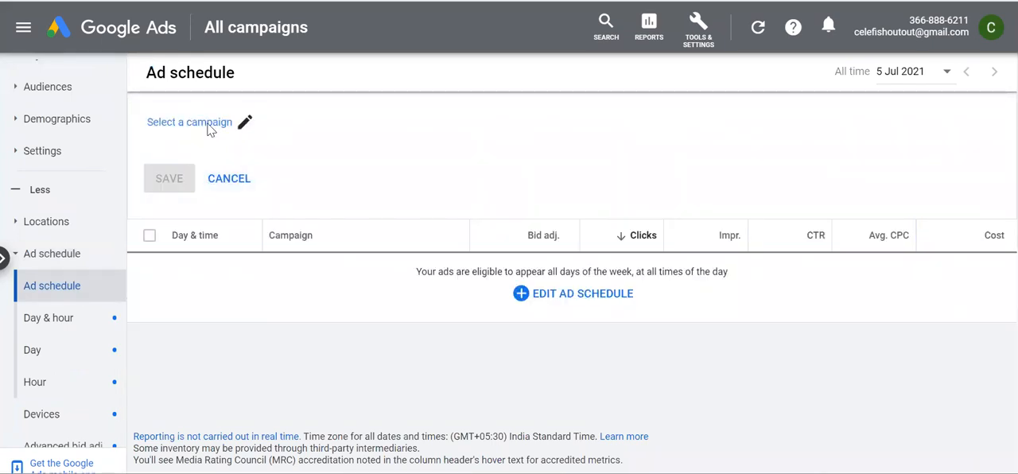
{"action": "left_click", "coordinate": [209, 124]}
{"action": "left_click", "coordinate": [435, 218]}
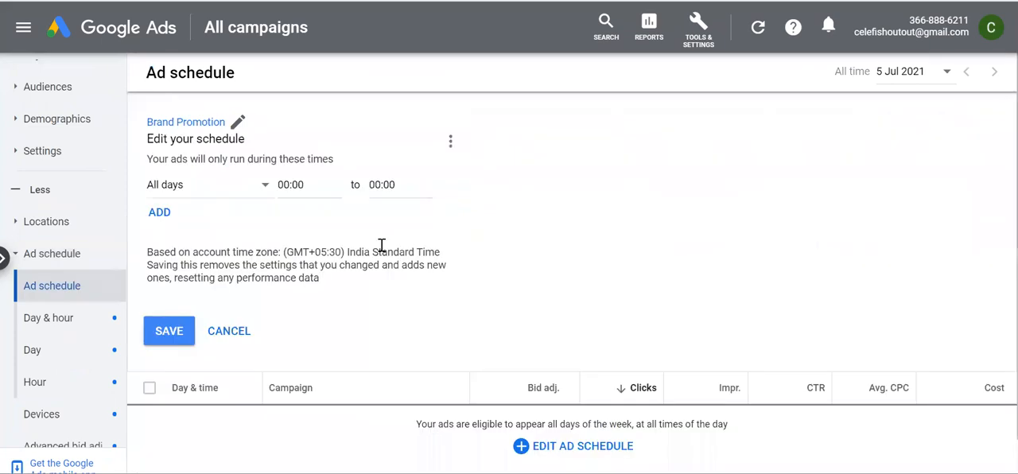
Schedule the Brand Promotion ads to run on all days from 08:00 to 21:00 and save the schedule
{"action": "left_click", "coordinate": [211, 187]}
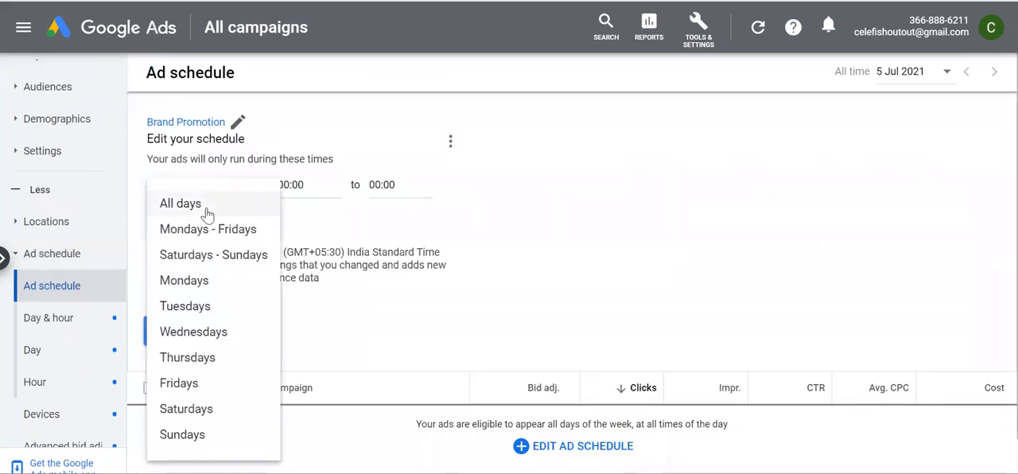
{"action": "left_click", "coordinate": [303, 201]}
{"action": "left_click", "coordinate": [296, 186]}
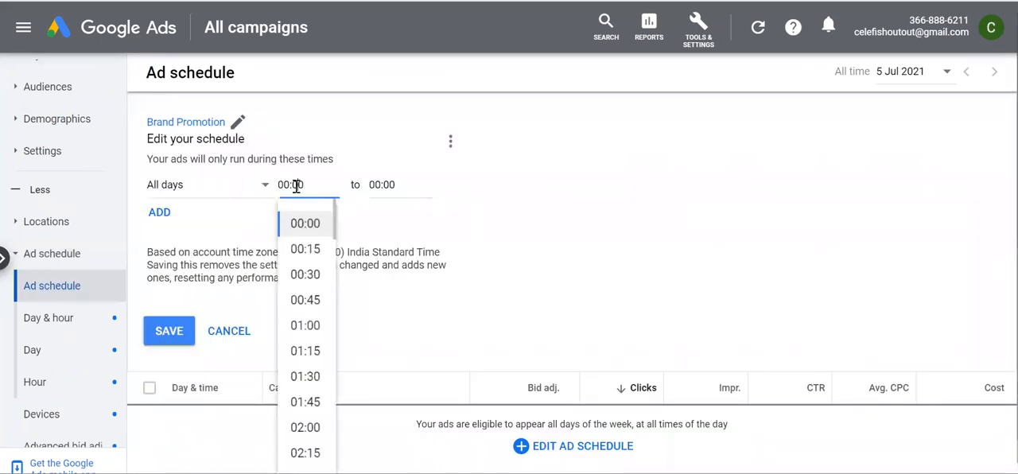
{"action": "scroll", "coordinate": [313, 374], "scroll_direction": "down", "scroll_amount": 8}
{"action": "scroll", "coordinate": [312, 382], "scroll_direction": "down", "scroll_amount": 1}
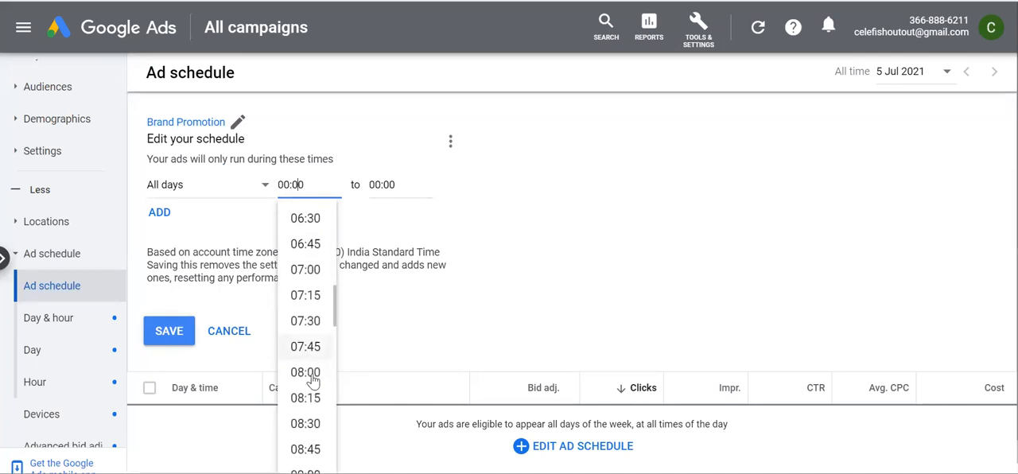
{"action": "left_click", "coordinate": [310, 371]}
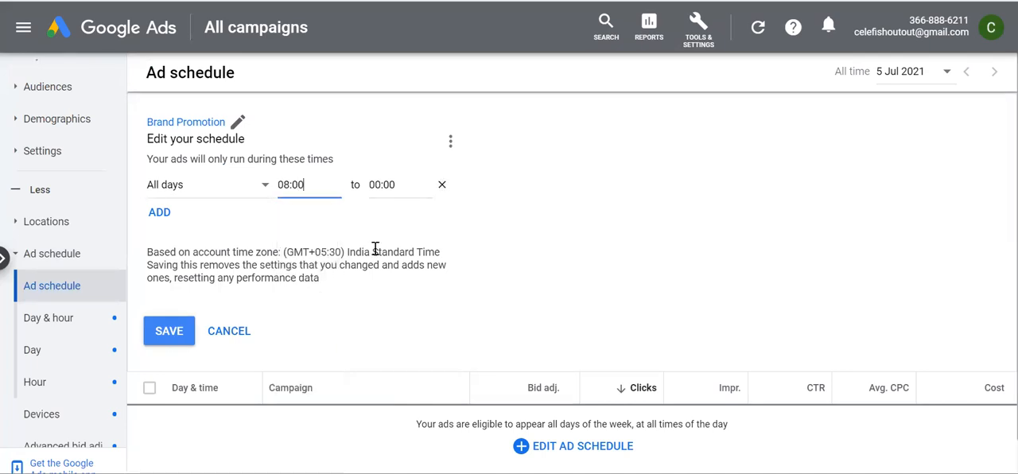
{"action": "left_click", "coordinate": [382, 185]}
{"action": "scroll", "coordinate": [410, 397], "scroll_direction": "down", "scroll_amount": 15}
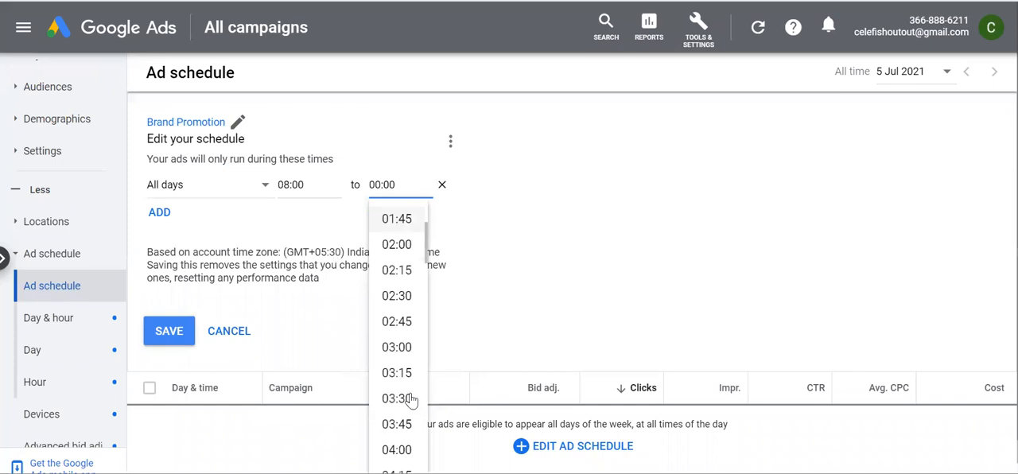
{"action": "scroll", "coordinate": [410, 394], "scroll_direction": "down", "scroll_amount": 10}
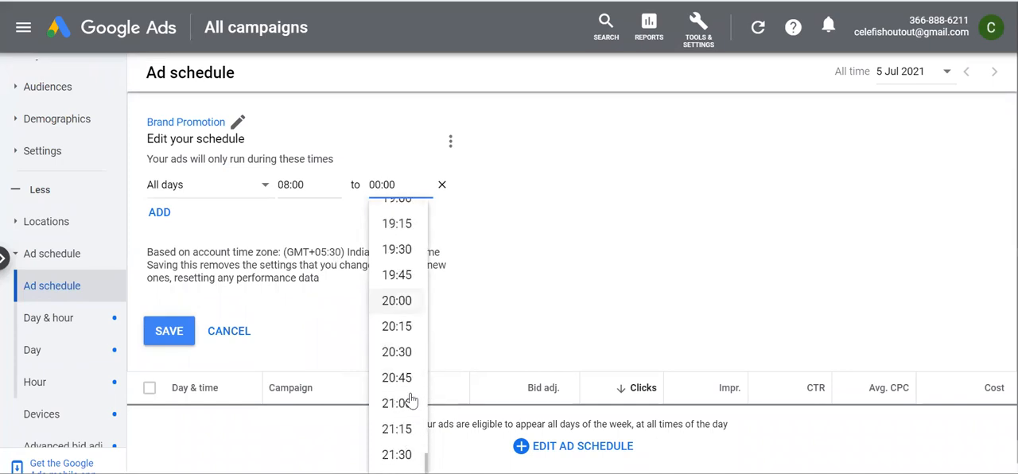
{"action": "left_click", "coordinate": [402, 368]}
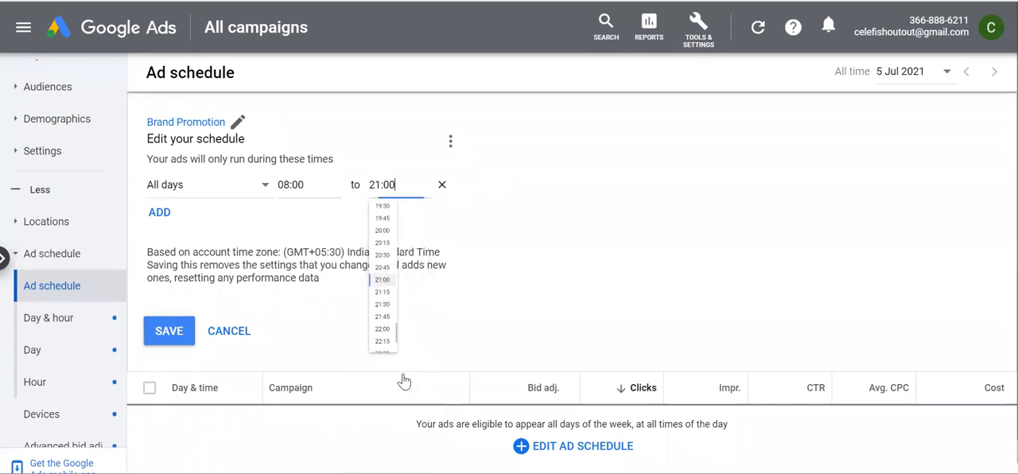
{"action": "left_click", "coordinate": [175, 337]}
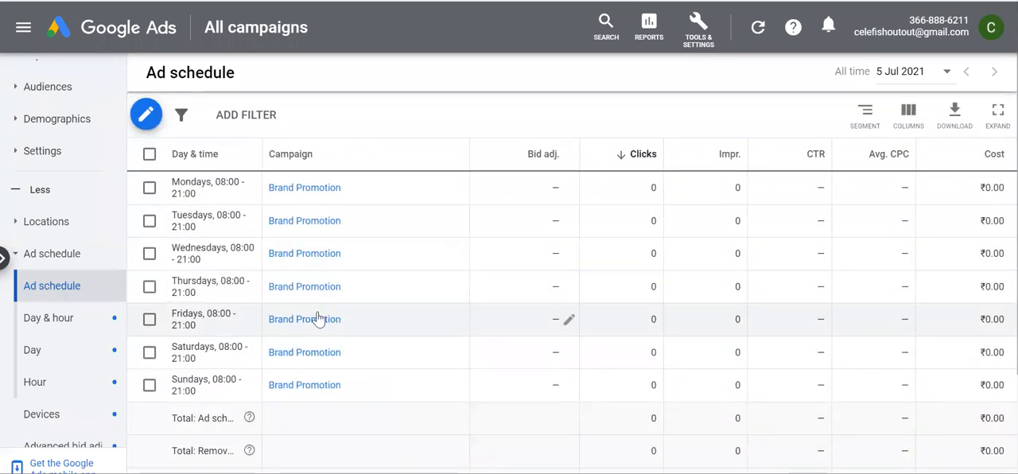
Review the saved ad schedule by day and the campaign's targeted locations
{"action": "scroll", "coordinate": [58, 367], "scroll_direction": "down", "scroll_amount": 1}
{"action": "scroll", "coordinate": [58, 368], "scroll_direction": "down", "scroll_amount": 2}
{"action": "scroll", "coordinate": [79, 295], "scroll_direction": "up", "scroll_amount": 3}
{"action": "scroll", "coordinate": [78, 297], "scroll_direction": "up", "scroll_amount": 1}
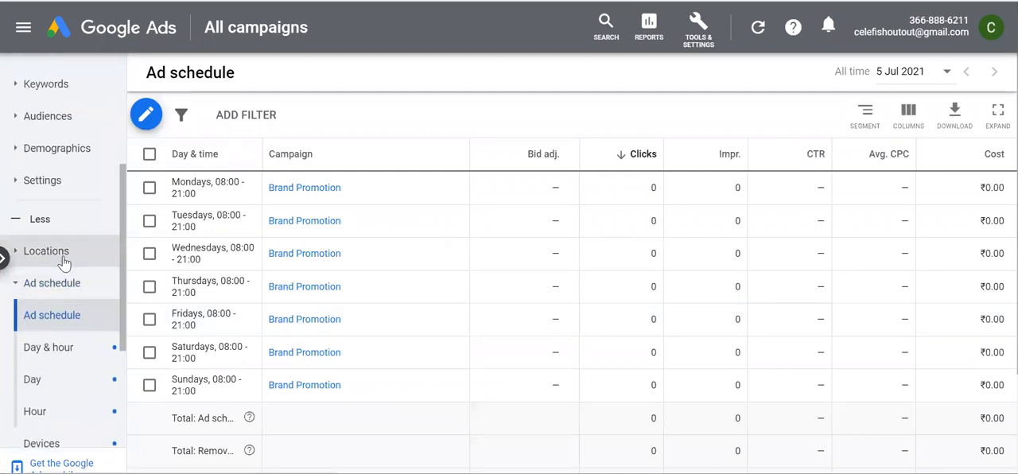
{"action": "left_click", "coordinate": [65, 254]}
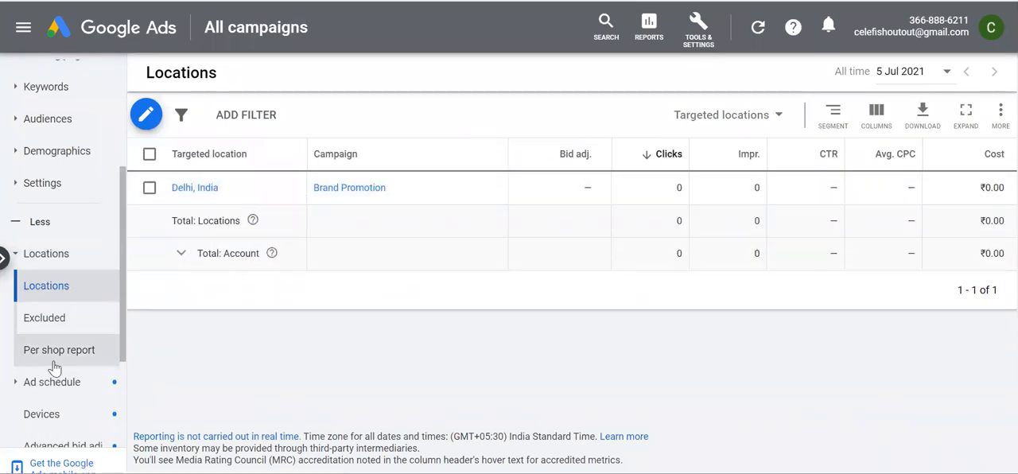
Open the age demographics and exclude the 18 - 24 age range from the Brand promotion ad group
{"action": "scroll", "coordinate": [54, 368], "scroll_direction": "up", "scroll_amount": 1}
{"action": "scroll", "coordinate": [54, 369], "scroll_direction": "up", "scroll_amount": 2}
{"action": "scroll", "coordinate": [32, 362], "scroll_direction": "down", "scroll_amount": 1}
{"action": "scroll", "coordinate": [28, 350], "scroll_direction": "up", "scroll_amount": 1}
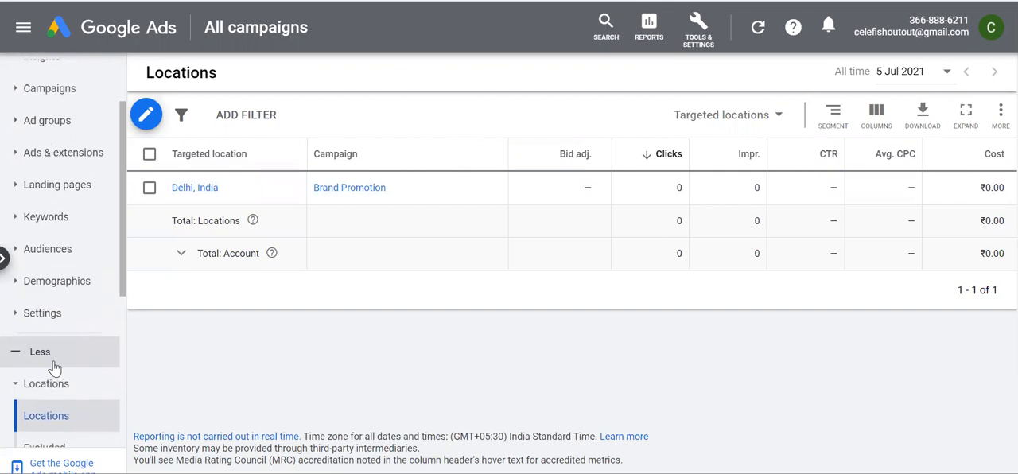
{"action": "left_click", "coordinate": [57, 293]}
{"action": "left_click", "coordinate": [49, 315]}
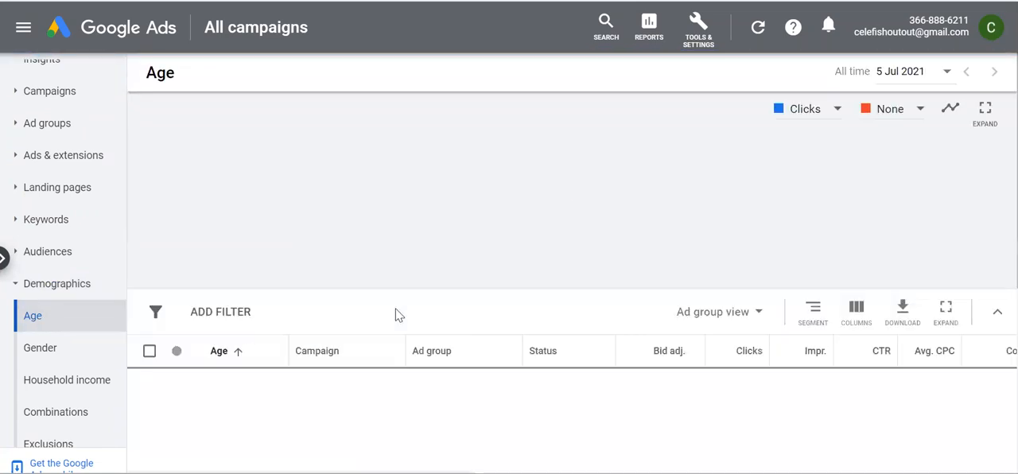
{"action": "scroll", "coordinate": [397, 314], "scroll_direction": "down", "scroll_amount": 2}
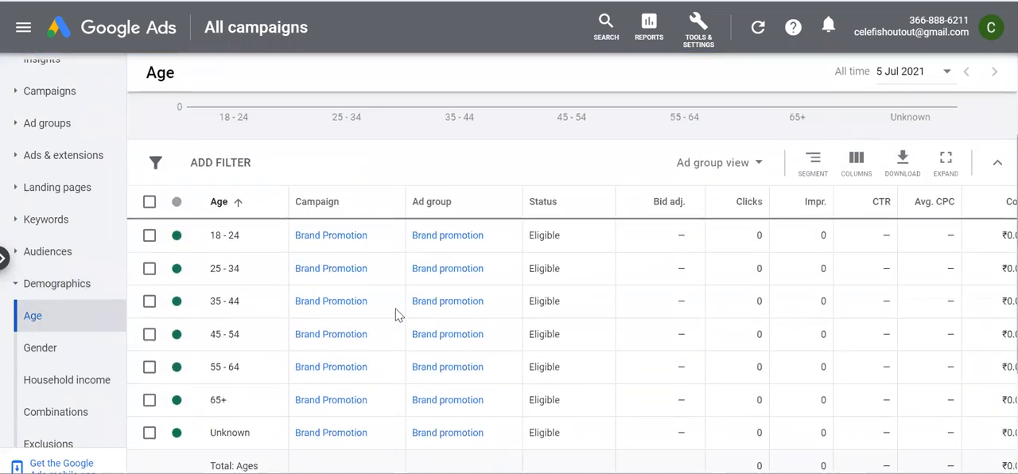
{"action": "left_click", "coordinate": [189, 237]}
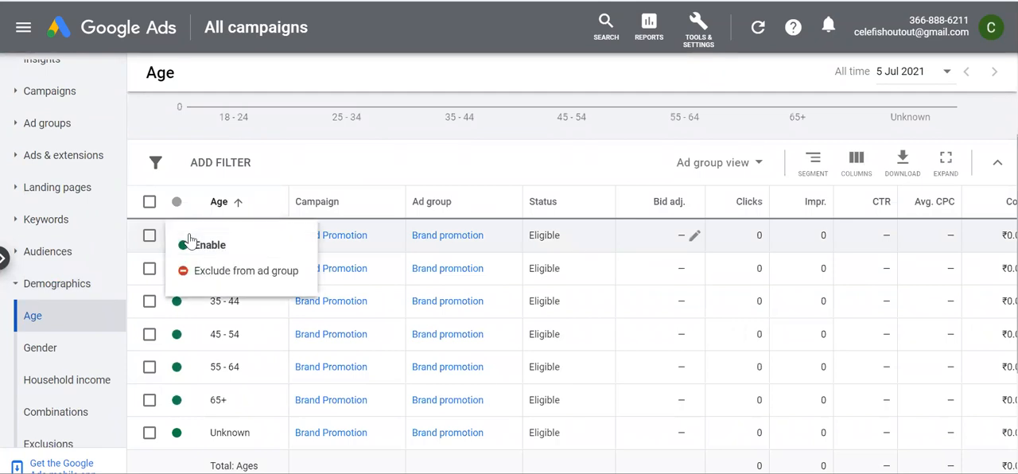
{"action": "left_click", "coordinate": [207, 271]}
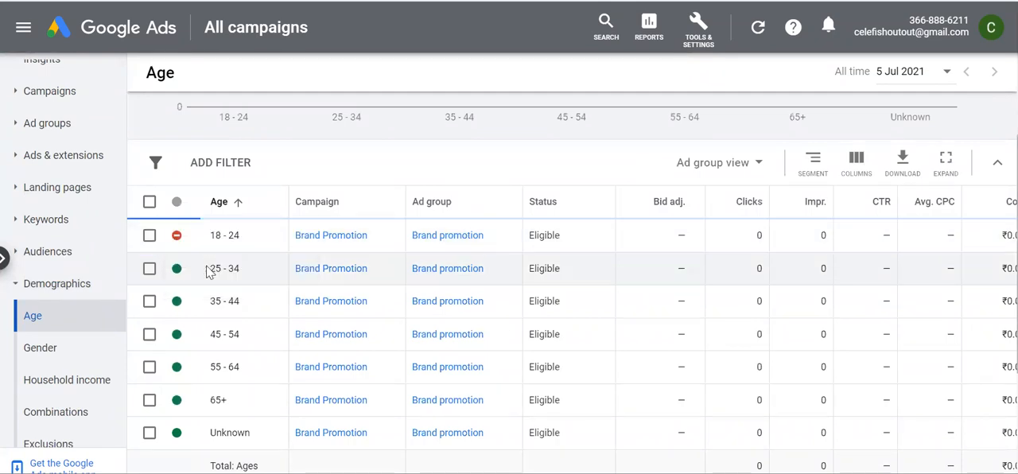
Exclude the 65+ and Unknown age ranges from the Brand promotion ad group
{"action": "scroll", "coordinate": [203, 381], "scroll_direction": "down", "scroll_amount": 1}
{"action": "scroll", "coordinate": [203, 380], "scroll_direction": "down", "scroll_amount": 1}
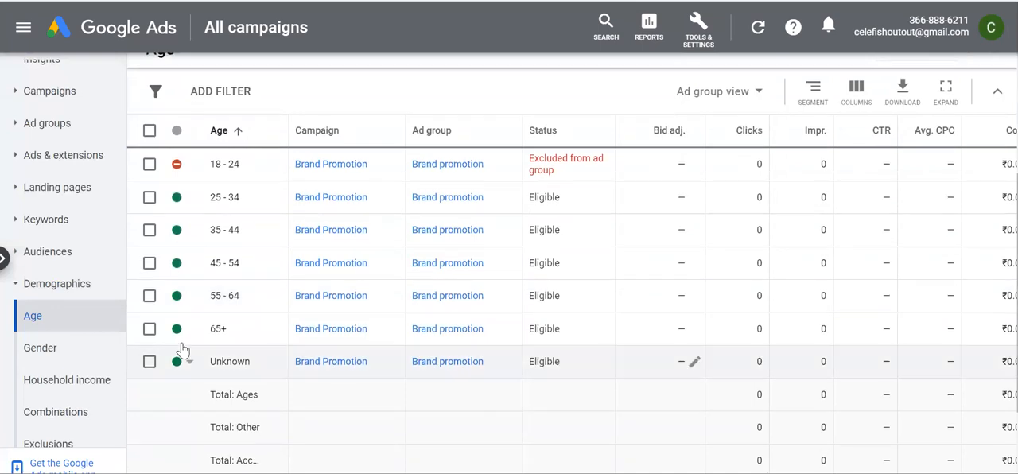
{"action": "left_click", "coordinate": [185, 333]}
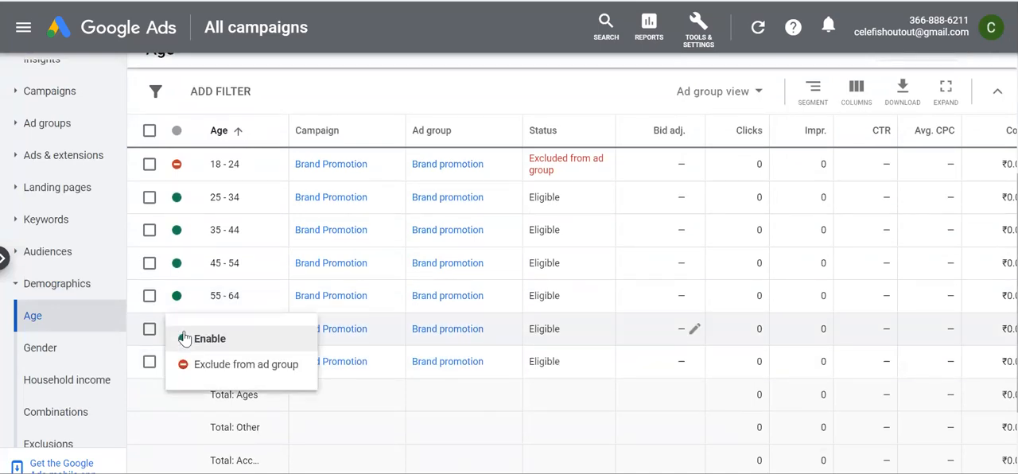
{"action": "left_click", "coordinate": [213, 367]}
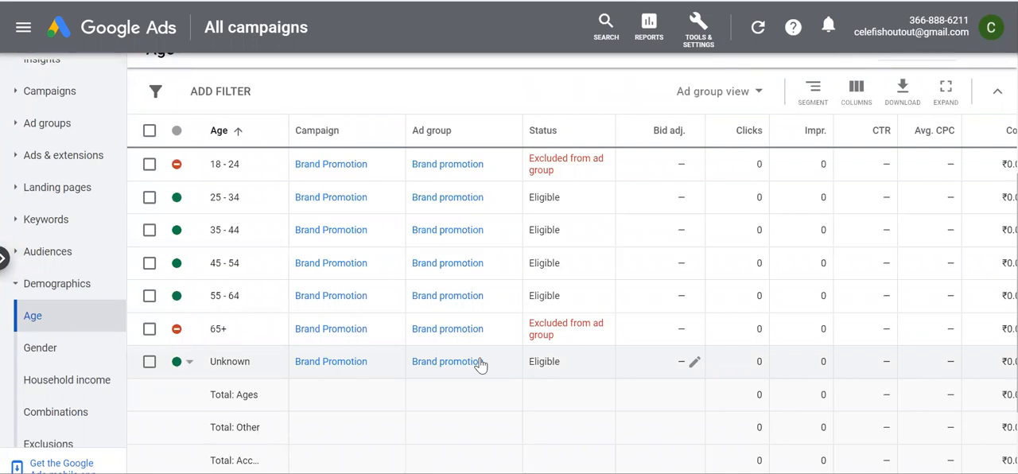
{"action": "left_click", "coordinate": [191, 366]}
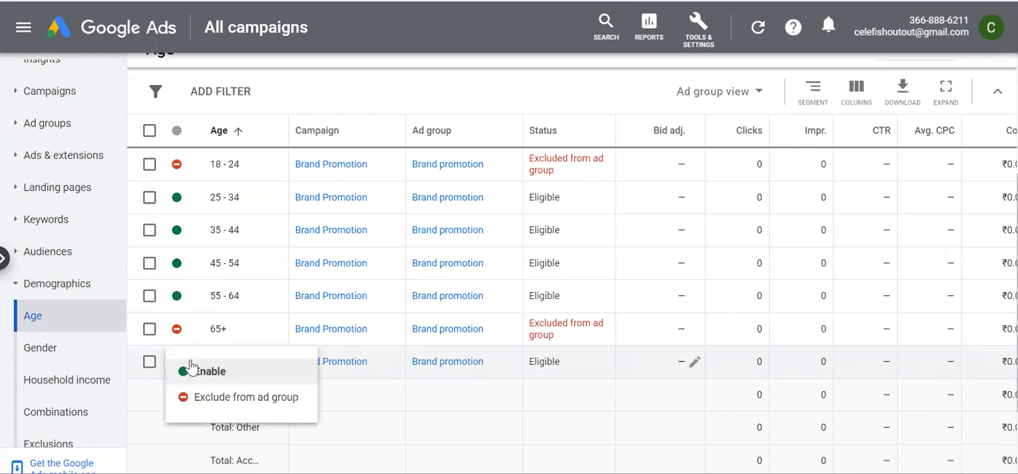
{"action": "left_click", "coordinate": [214, 400]}
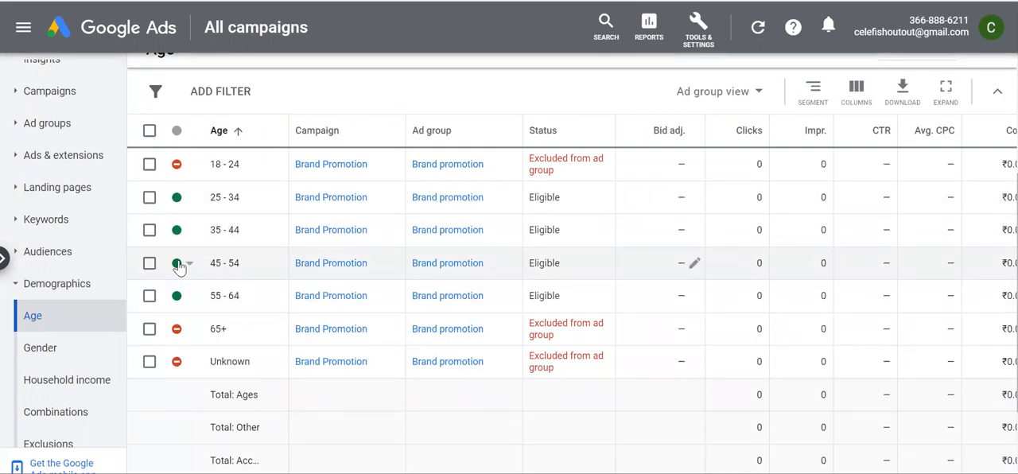
Review the campaign's search keywords and its search terms report
{"action": "left_click", "coordinate": [64, 229]}
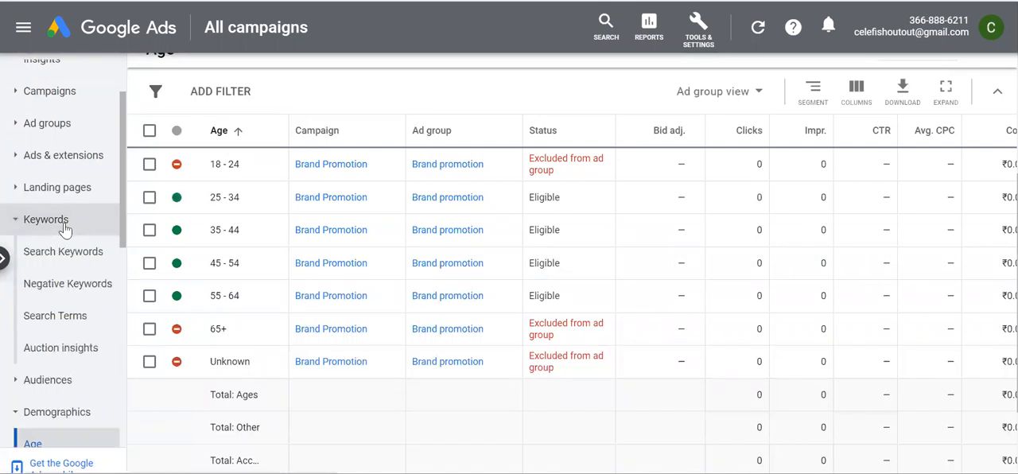
{"action": "scroll", "coordinate": [292, 399], "scroll_direction": "down", "scroll_amount": 1}
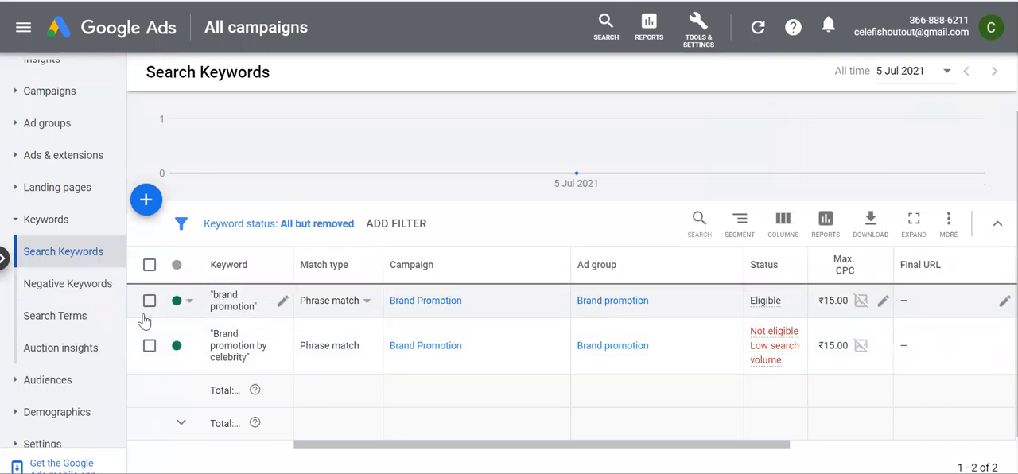
{"action": "left_click", "coordinate": [71, 319]}
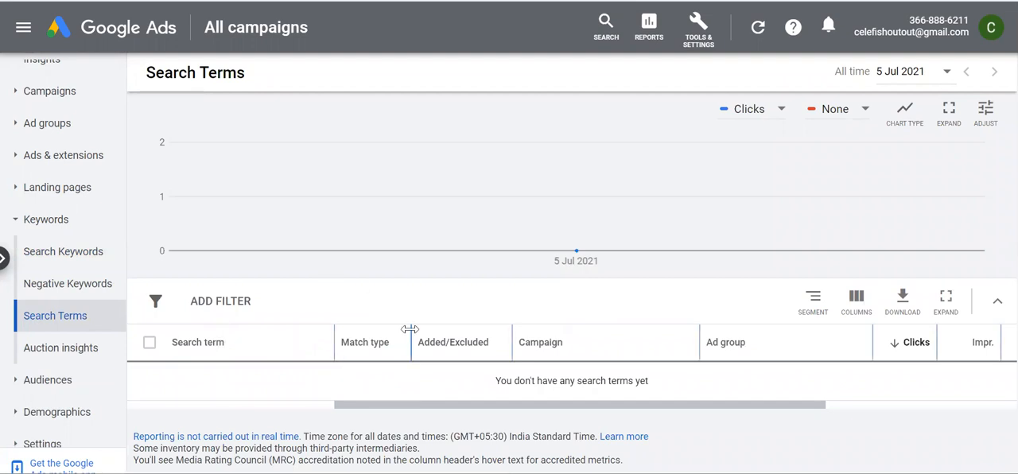
Enter the negative keywords free, image, download, video, who, whom and where for the Brand Promotion campaign, one per line
{"action": "left_click", "coordinate": [93, 292]}
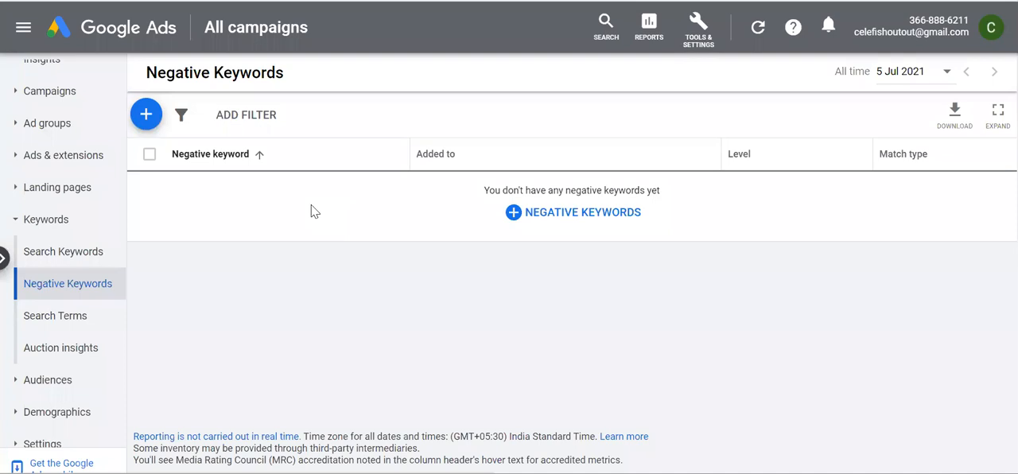
{"action": "left_click", "coordinate": [145, 114]}
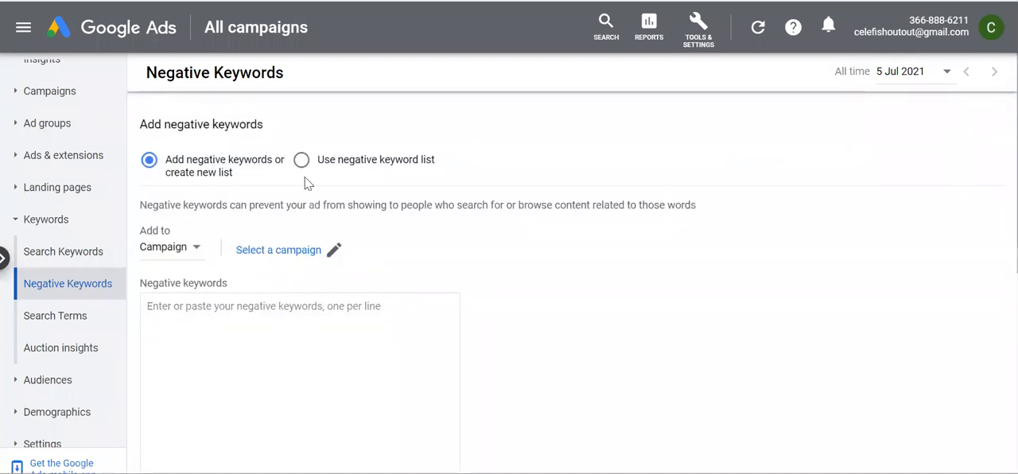
{"action": "left_click", "coordinate": [267, 251]}
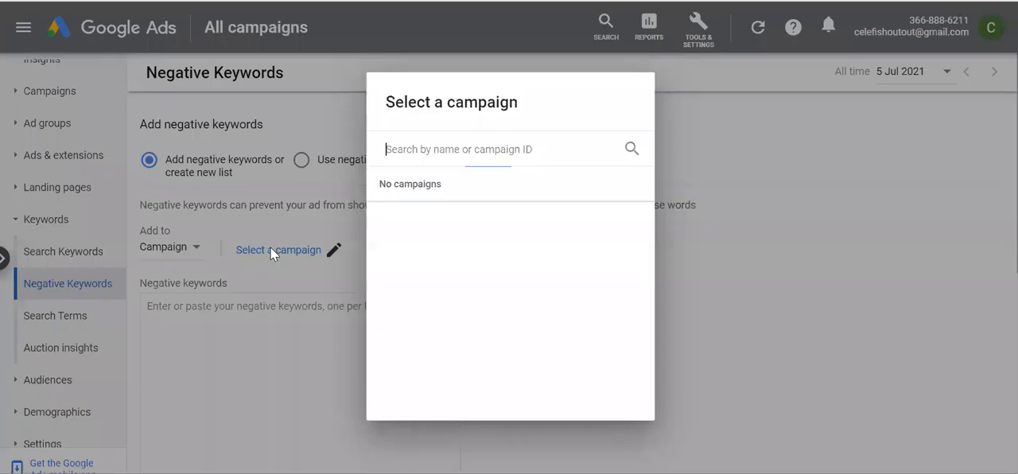
{"action": "left_click", "coordinate": [453, 211]}
{"action": "scroll", "coordinate": [320, 354], "scroll_direction": "down", "scroll_amount": 2}
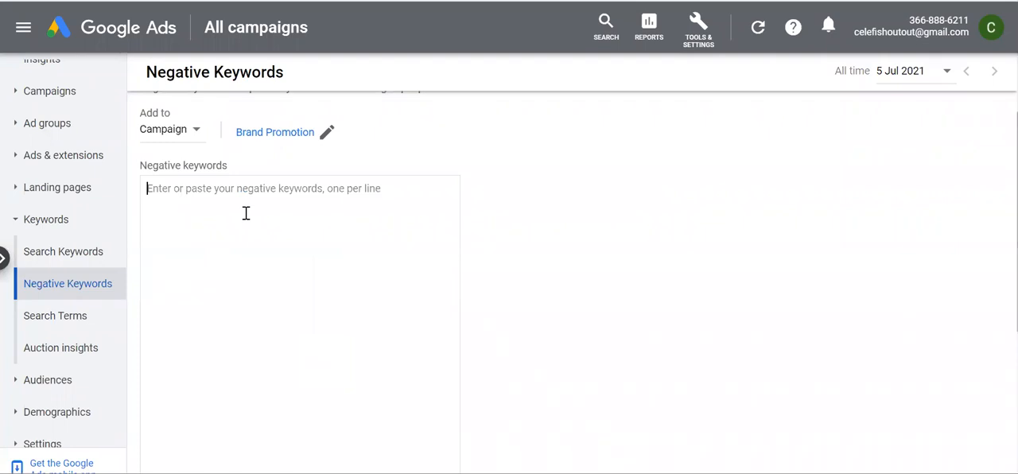
{"action": "type", "text": "free"}
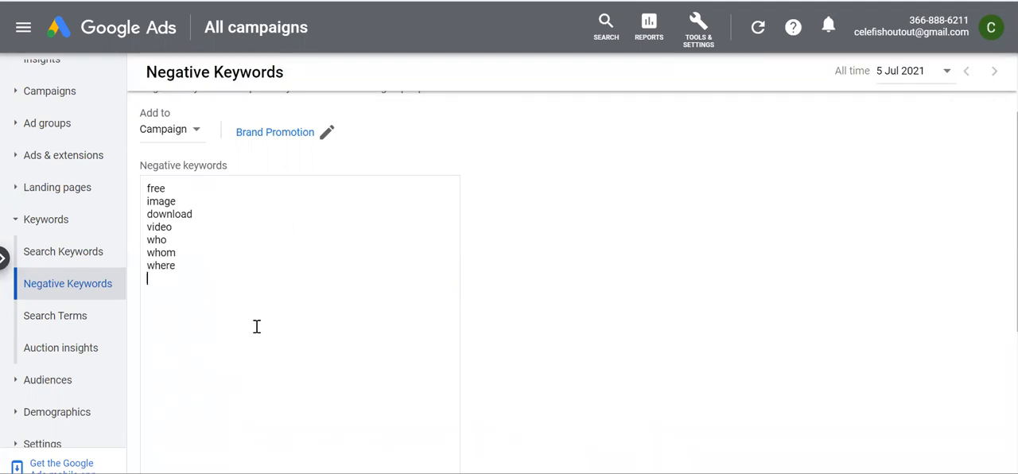
Save the negative keywords to a new list named Brand Promotion Negative KW
{"action": "scroll", "coordinate": [257, 327], "scroll_direction": "down", "scroll_amount": 1}
{"action": "scroll", "coordinate": [259, 295], "scroll_direction": "up", "scroll_amount": 2}
{"action": "scroll", "coordinate": [245, 353], "scroll_direction": "down", "scroll_amount": 5}
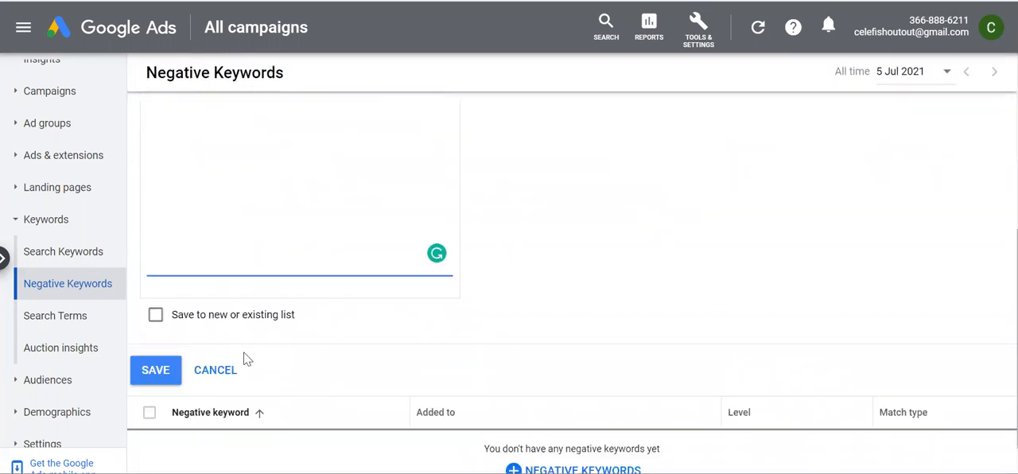
{"action": "left_click", "coordinate": [156, 234]}
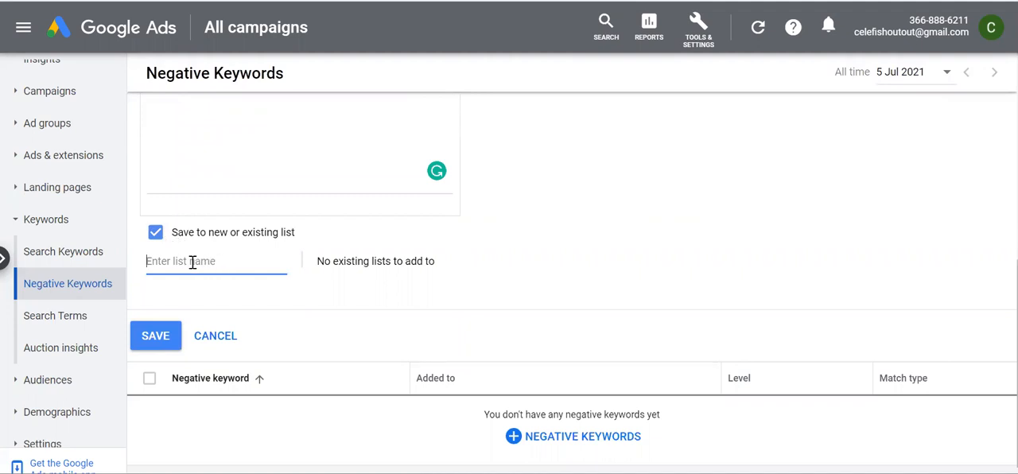
{"action": "type", "text": "Brand Promotion Negative KW"}
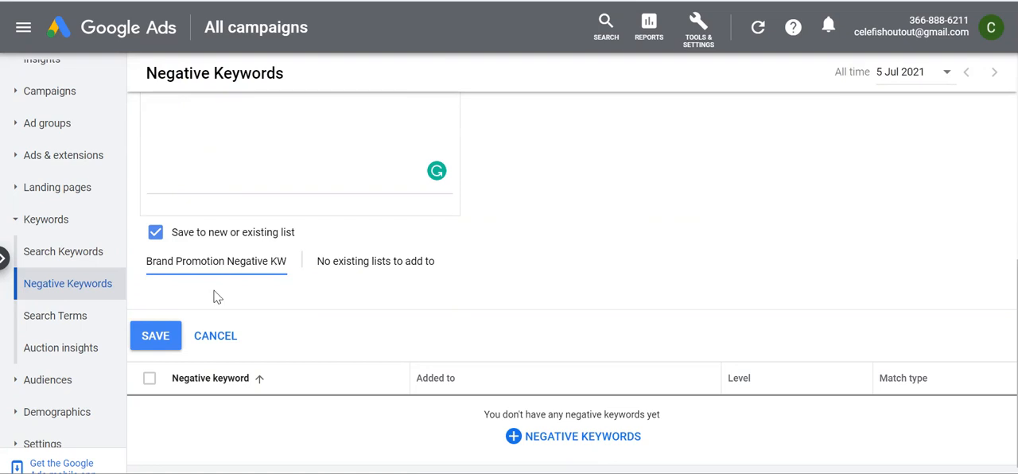
{"action": "left_click", "coordinate": [152, 340]}
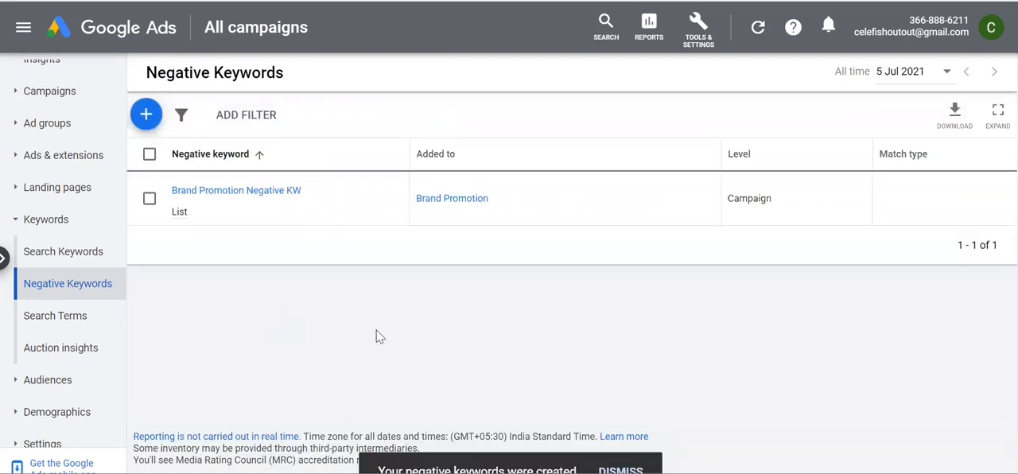
Review the keywords in the Brand Promotion Negative KW list and the campaign's responsive search ad
{"action": "left_click", "coordinate": [225, 191]}
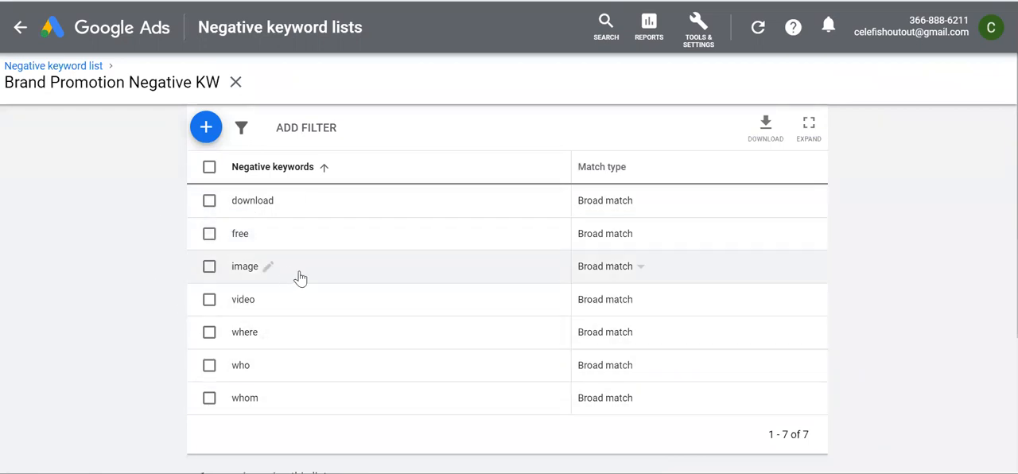
{"action": "left_click", "coordinate": [21, 31]}
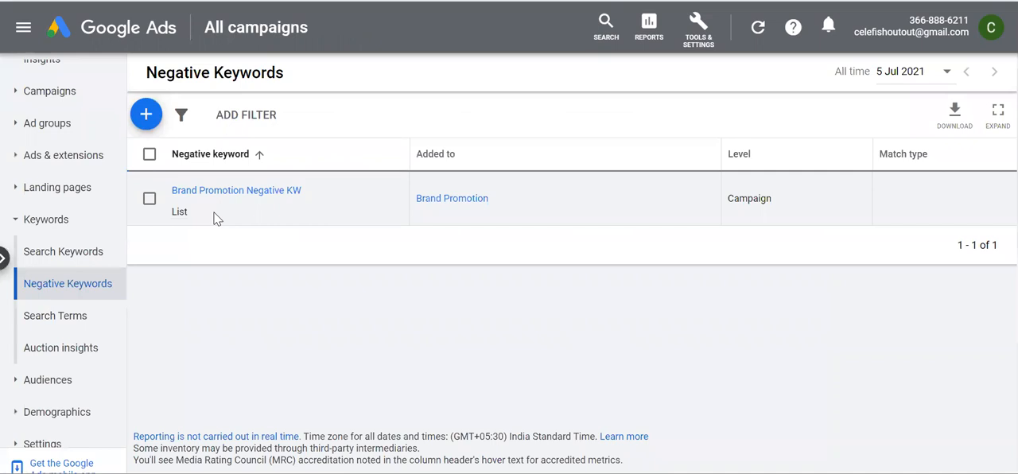
{"action": "left_click", "coordinate": [94, 185]}
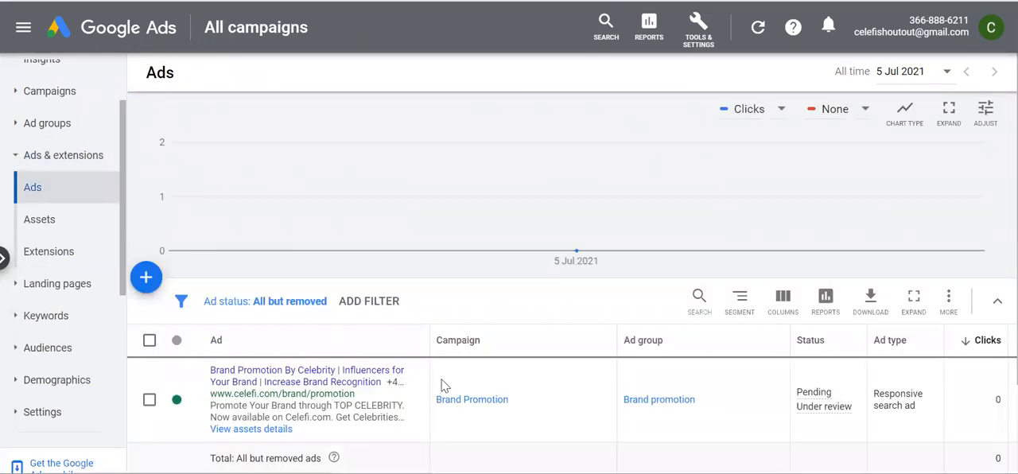
{"action": "scroll", "coordinate": [418, 319], "scroll_direction": "down", "scroll_amount": 2}
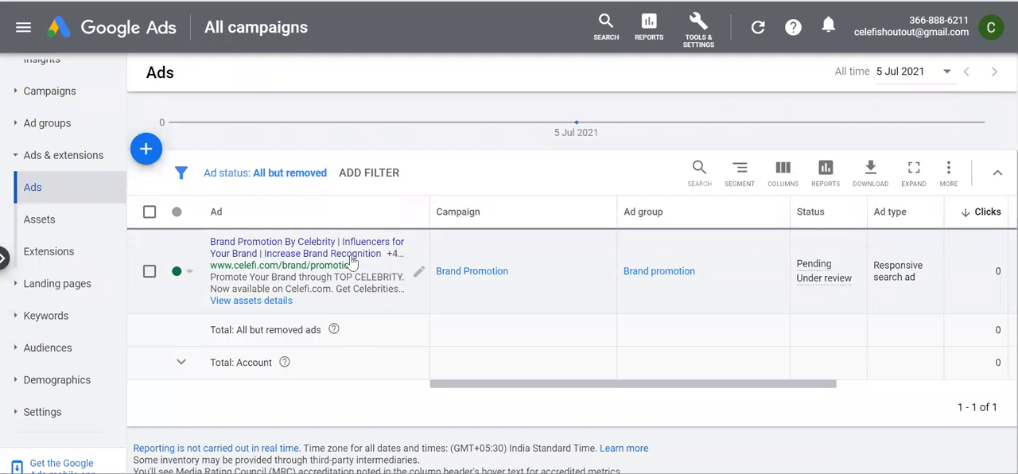
Review the sitelink, callout and structured snippet extensions, leaving the introductory extensions guide
{"action": "left_click", "coordinate": [49, 255]}
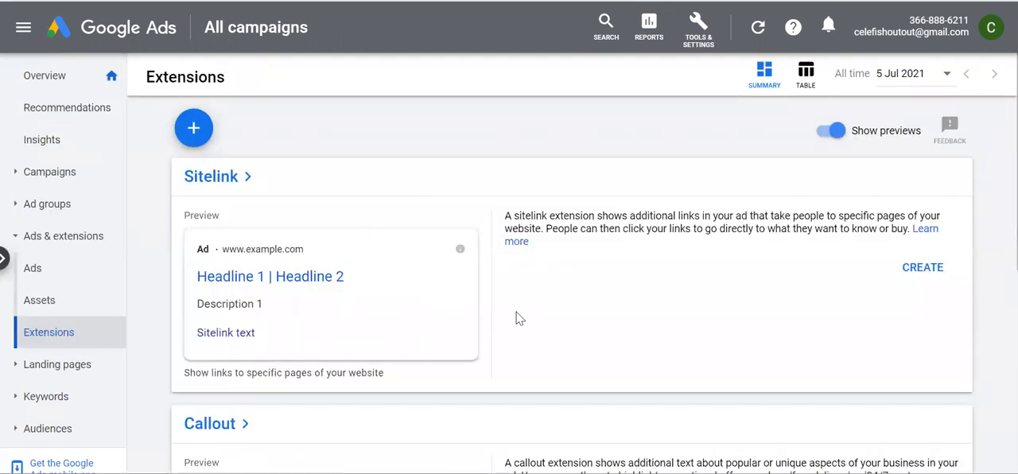
{"action": "scroll", "coordinate": [519, 317], "scroll_direction": "down", "scroll_amount": 5}
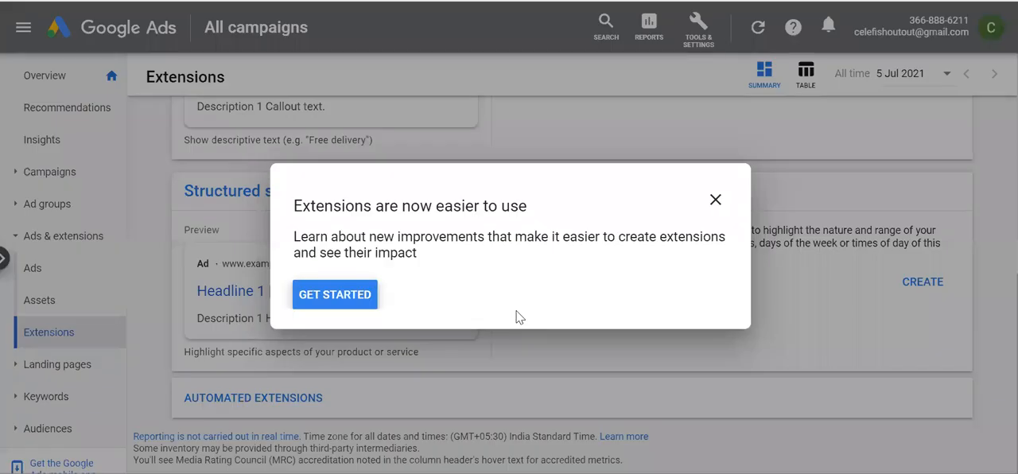
{"action": "left_click", "coordinate": [715, 201]}
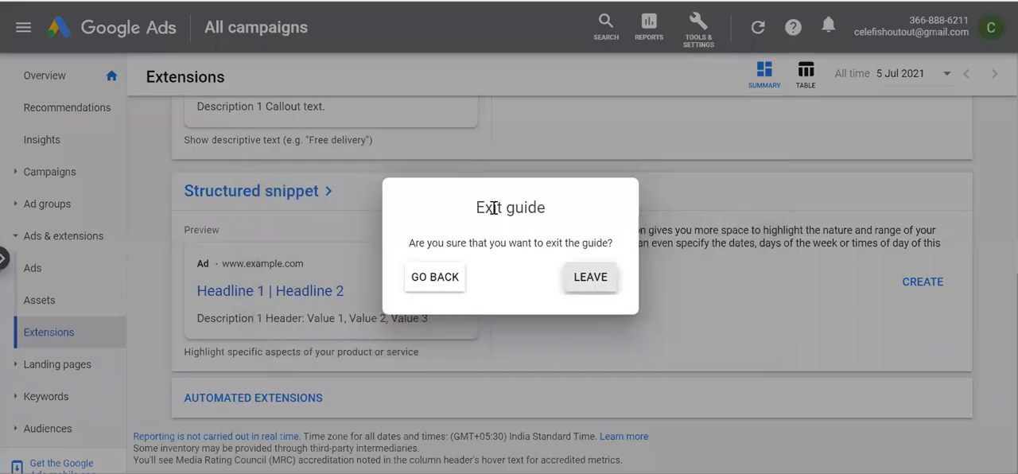
{"action": "left_click", "coordinate": [569, 278]}
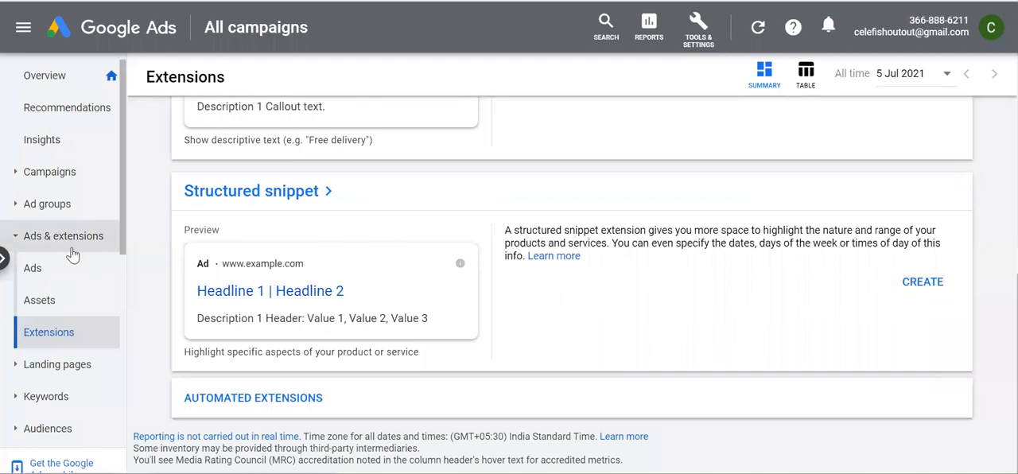
Pause the Brand Promotion campaign
{"action": "left_click", "coordinate": [112, 35]}
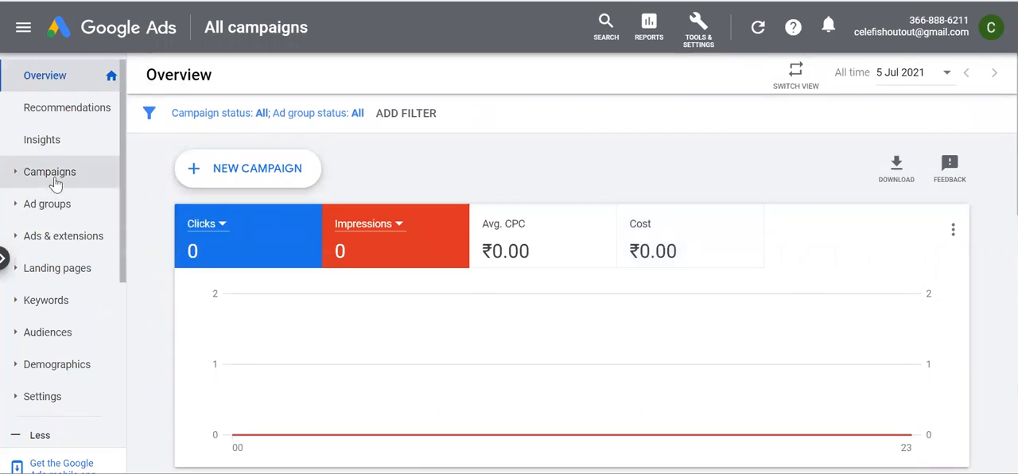
{"action": "left_click", "coordinate": [53, 180]}
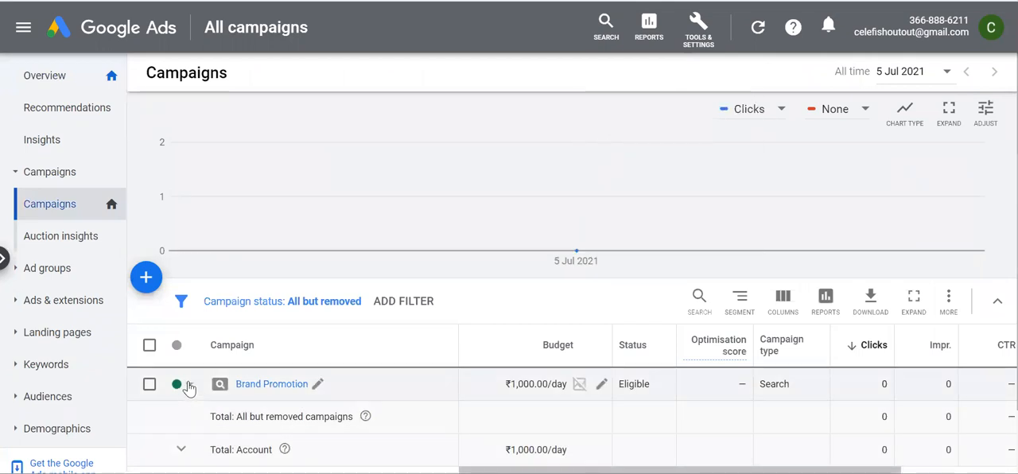
{"action": "left_click", "coordinate": [190, 387]}
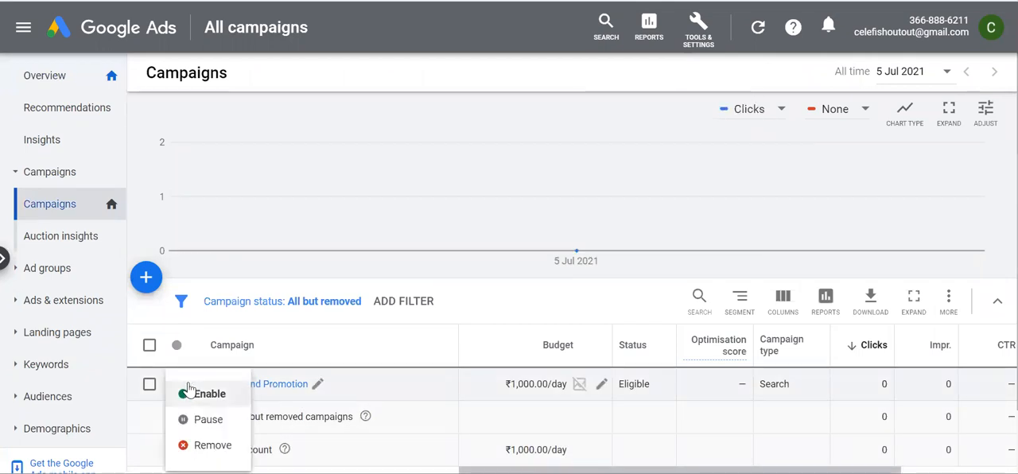
{"action": "left_click", "coordinate": [198, 425]}
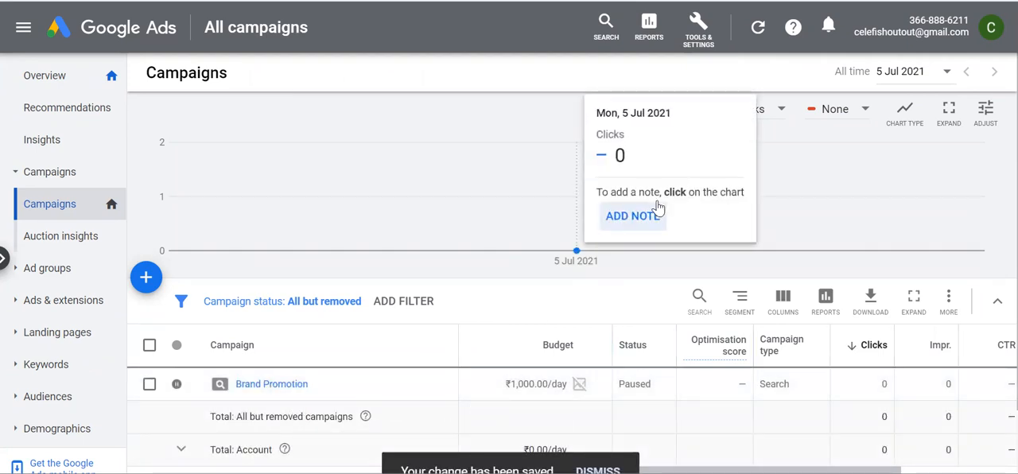
Open the account's conversion tracking page from the measurement tools
{"action": "left_click", "coordinate": [695, 36]}
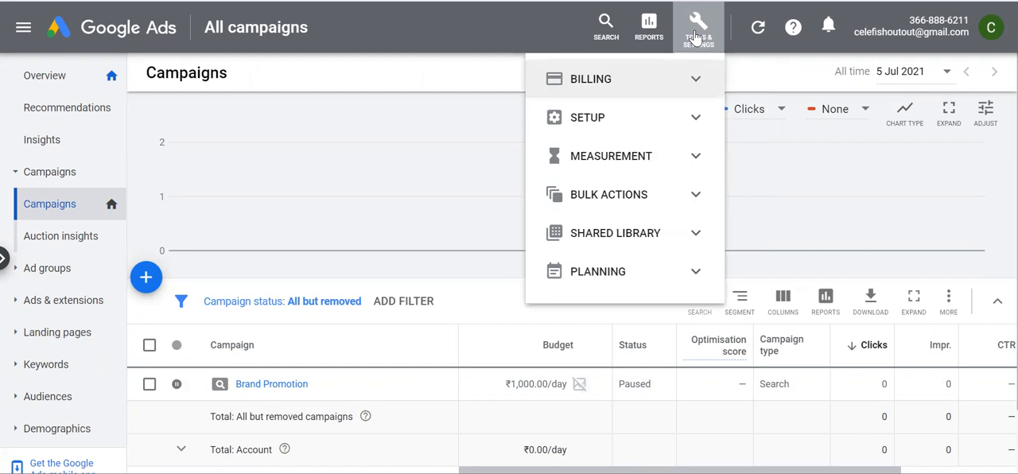
{"action": "left_click", "coordinate": [660, 157]}
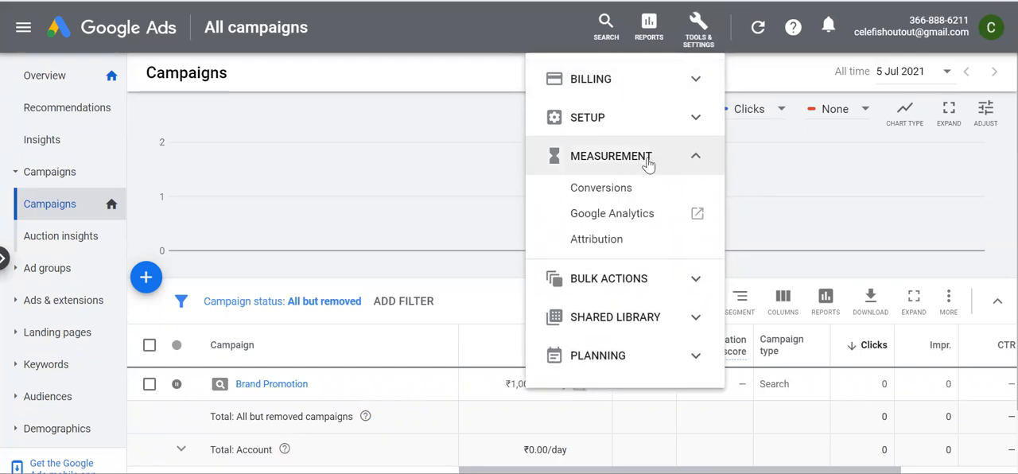
{"action": "left_click", "coordinate": [617, 189]}
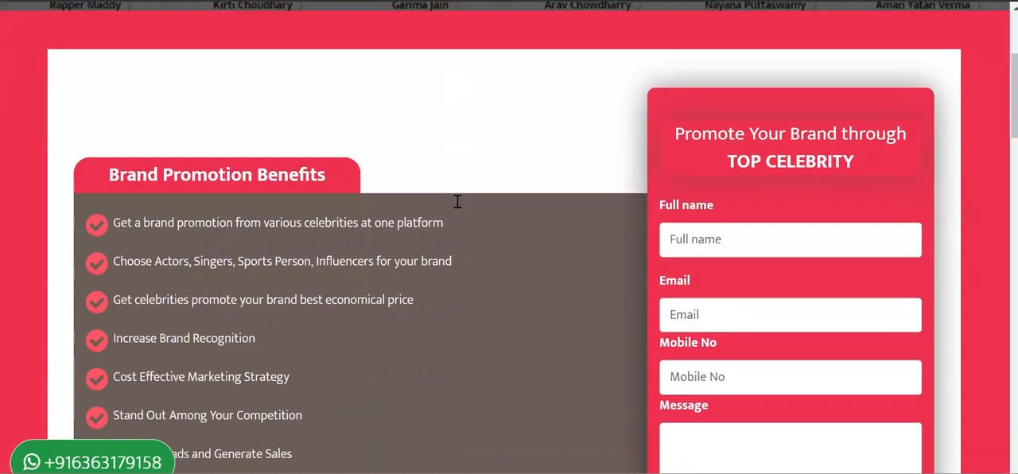
Examine Celefi's brand promotion landing page, including its benefits, enquiry form, sample videos and collaboration steps
{"action": "scroll", "coordinate": [458, 201], "scroll_direction": "down", "scroll_amount": 10}
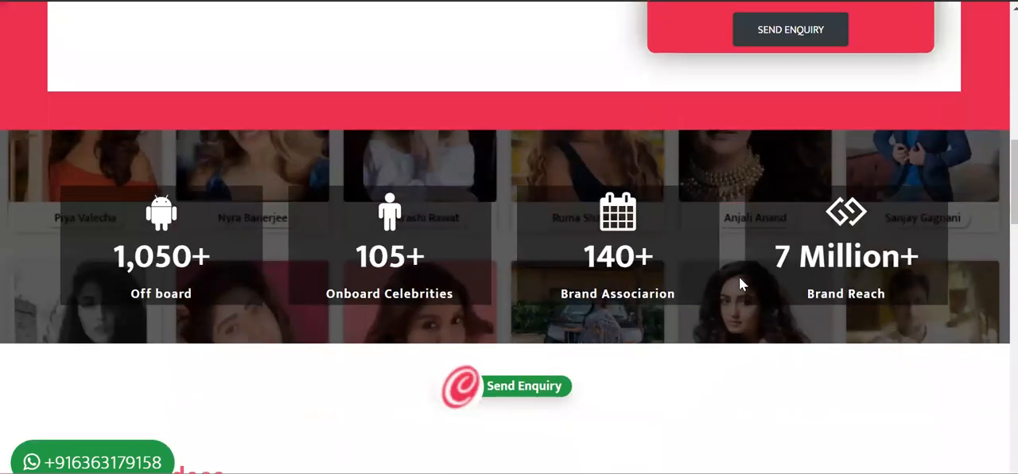
{"action": "scroll", "coordinate": [738, 280], "scroll_direction": "down", "scroll_amount": 3}
{"action": "scroll", "coordinate": [739, 287], "scroll_direction": "down", "scroll_amount": 2}
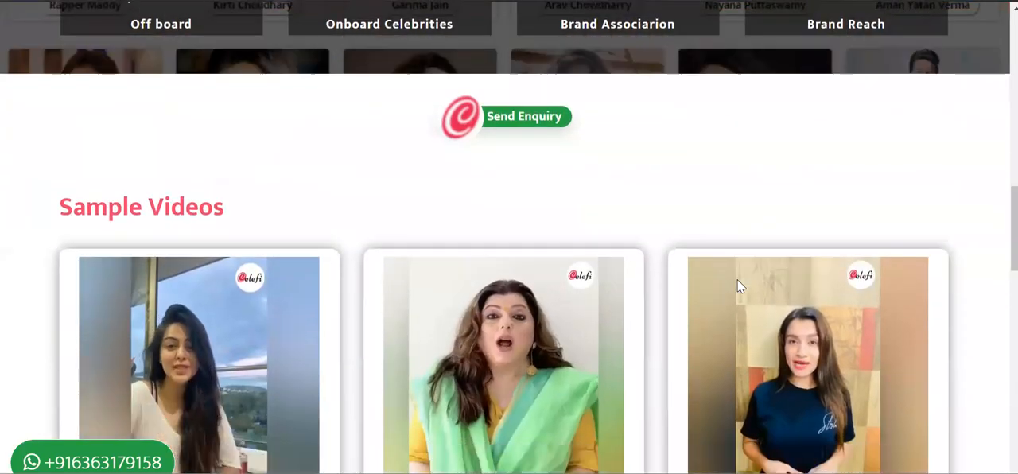
{"action": "scroll", "coordinate": [738, 286], "scroll_direction": "down", "scroll_amount": 1}
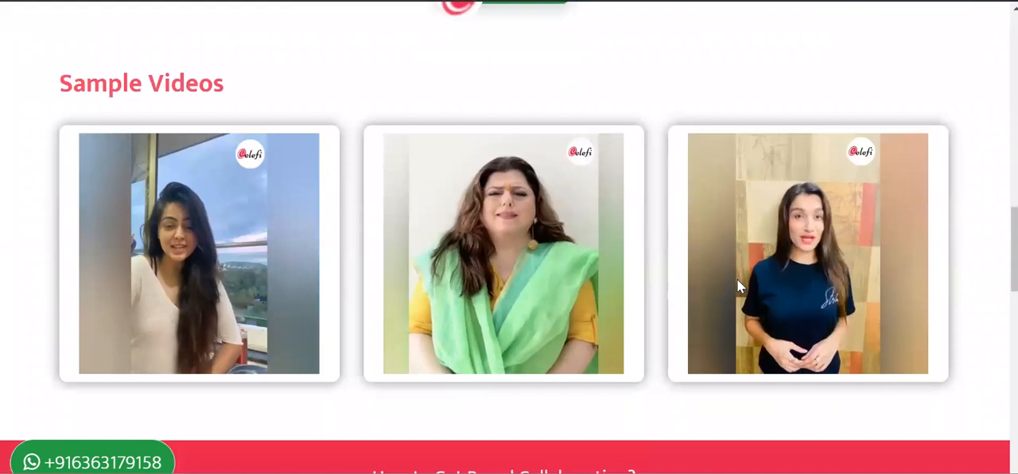
{"action": "scroll", "coordinate": [738, 286], "scroll_direction": "down", "scroll_amount": 2}
{"action": "scroll", "coordinate": [739, 286], "scroll_direction": "down", "scroll_amount": 2}
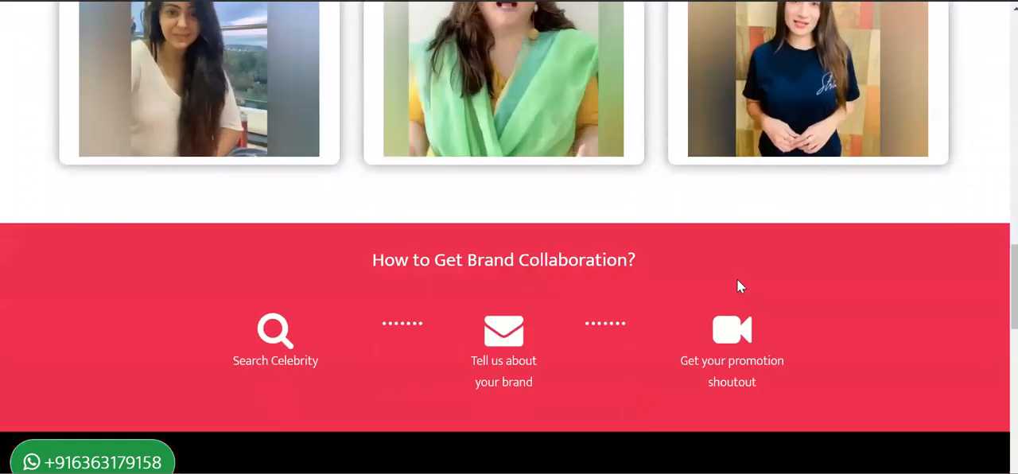
{"action": "scroll", "coordinate": [738, 287], "scroll_direction": "up", "scroll_amount": 4}
{"action": "scroll", "coordinate": [738, 279], "scroll_direction": "up", "scroll_amount": 5}
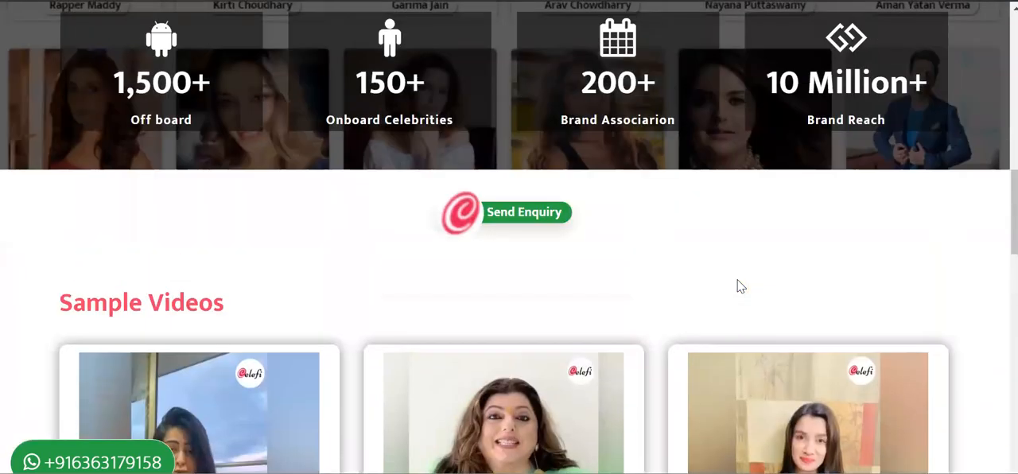
{"action": "scroll", "coordinate": [737, 281], "scroll_direction": "up", "scroll_amount": 5}
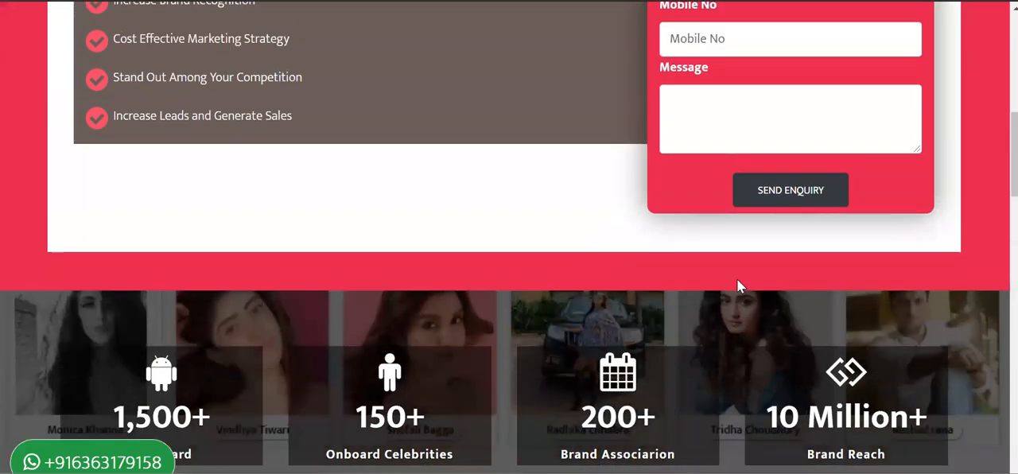
{"action": "scroll", "coordinate": [737, 285], "scroll_direction": "up", "scroll_amount": 1}
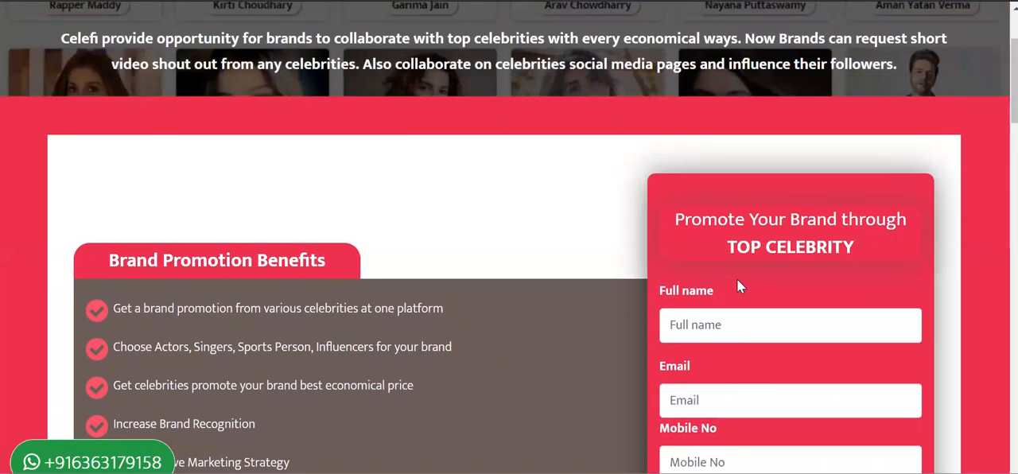
{"action": "scroll", "coordinate": [736, 279], "scroll_direction": "down", "scroll_amount": 1}
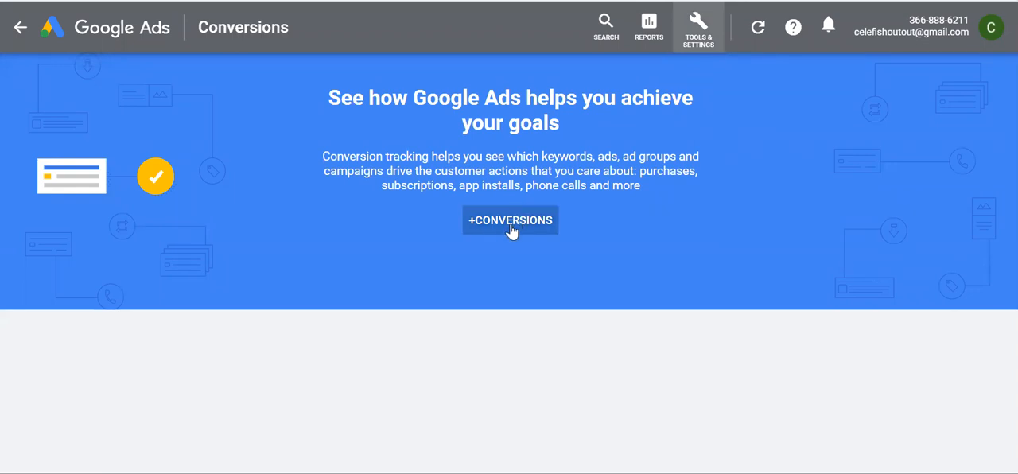
Start a new conversion action and compare the Website, App, Phone calls and Import tracking types
{"action": "left_click", "coordinate": [484, 227]}
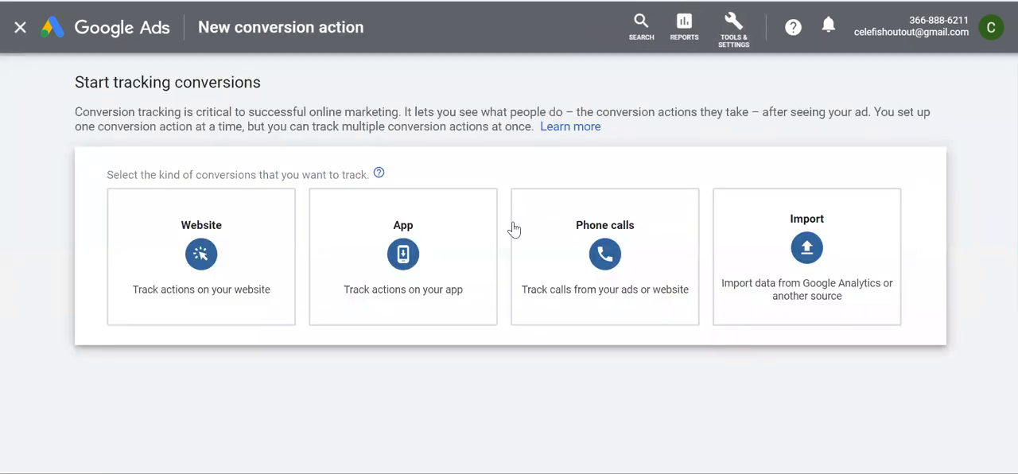
{"action": "mouse_move", "coordinate": [223, 250]}
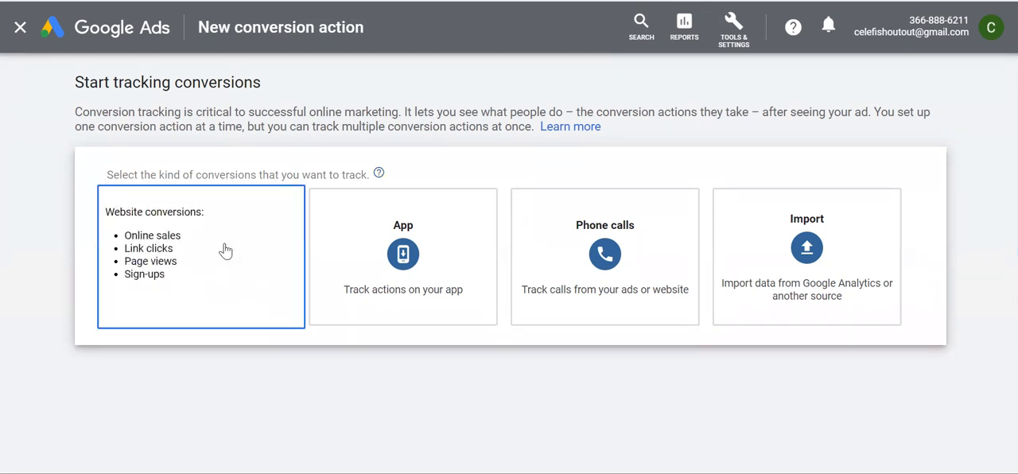
{"action": "mouse_move", "coordinate": [378, 268]}
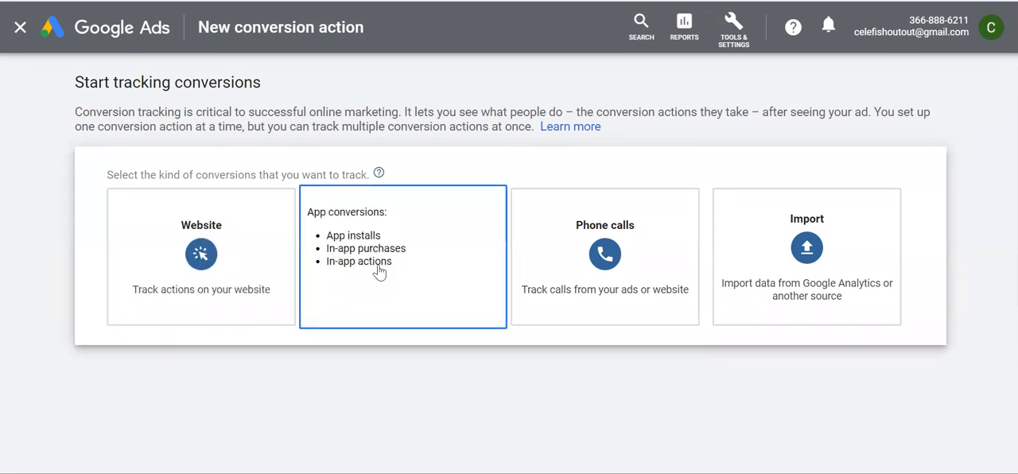
{"action": "mouse_move", "coordinate": [603, 252]}
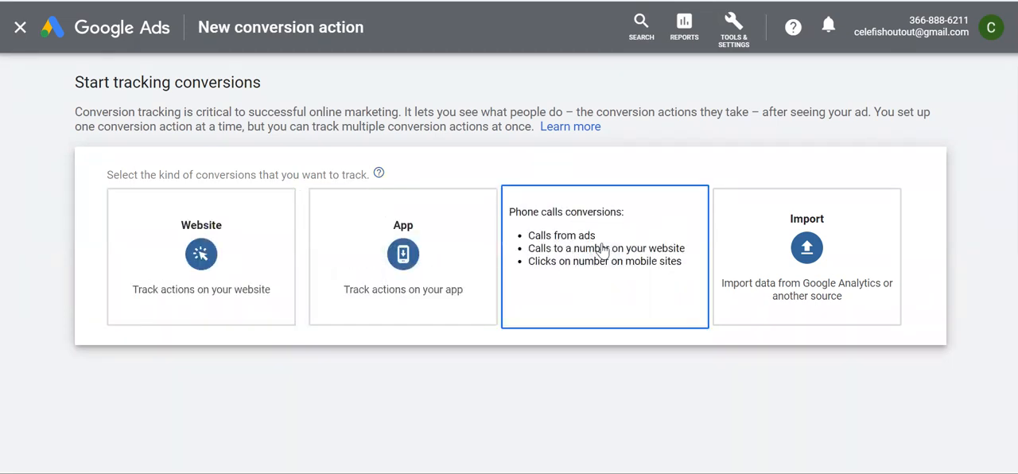
{"action": "mouse_move", "coordinate": [772, 243]}
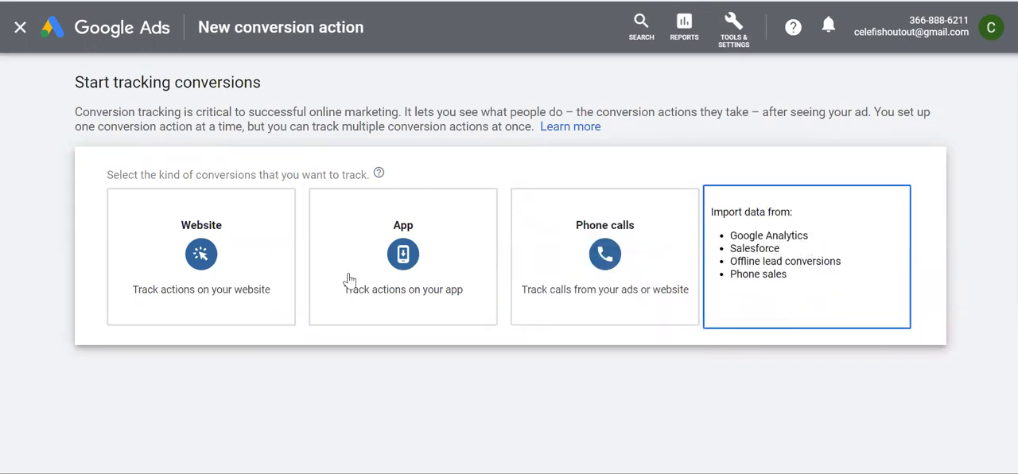
{"action": "mouse_move", "coordinate": [198, 265]}
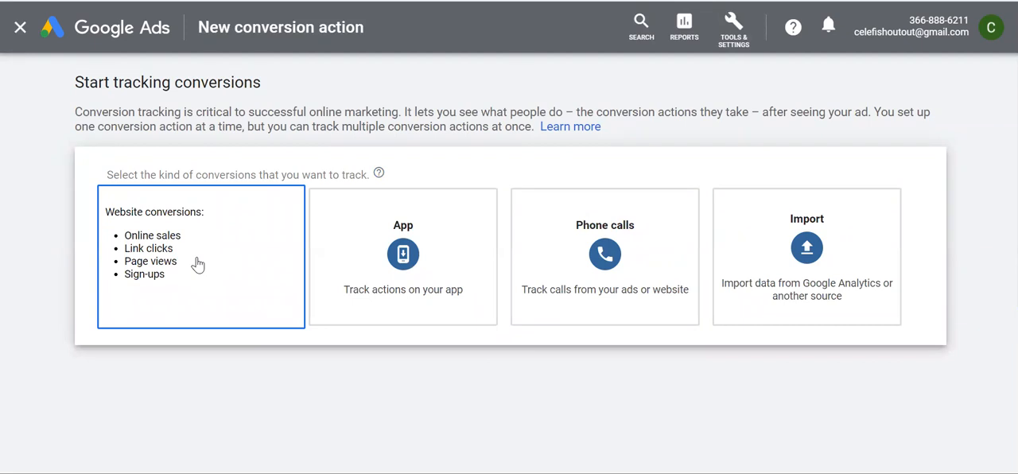
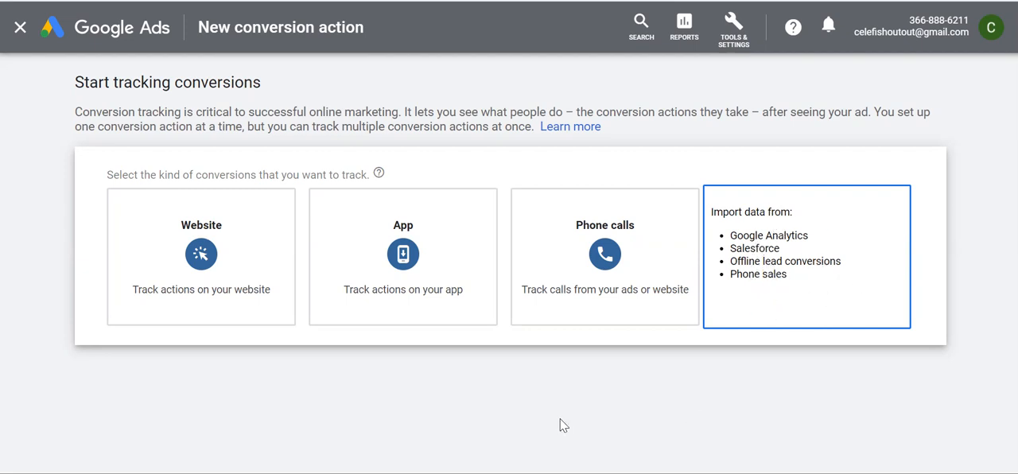
Create a website conversion action with the category Submit lead form
{"action": "left_click", "coordinate": [184, 252]}
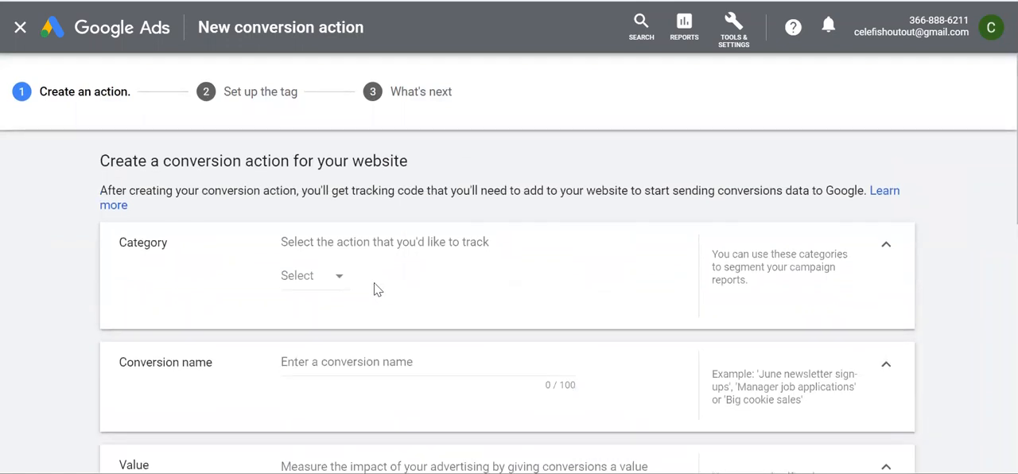
{"action": "left_click", "coordinate": [325, 275]}
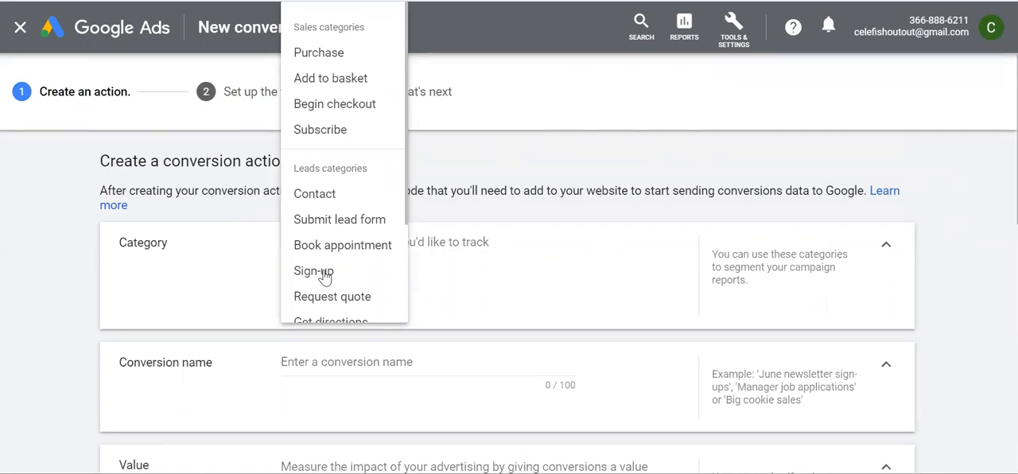
{"action": "left_click", "coordinate": [340, 227]}
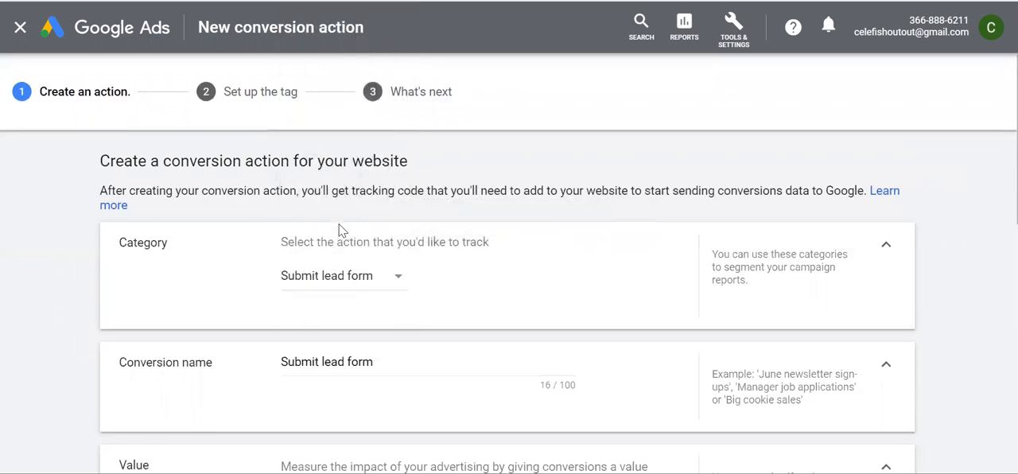
Review the available sales, leads and other conversion categories, keeping Submit lead form selected
{"action": "left_click", "coordinate": [329, 279]}
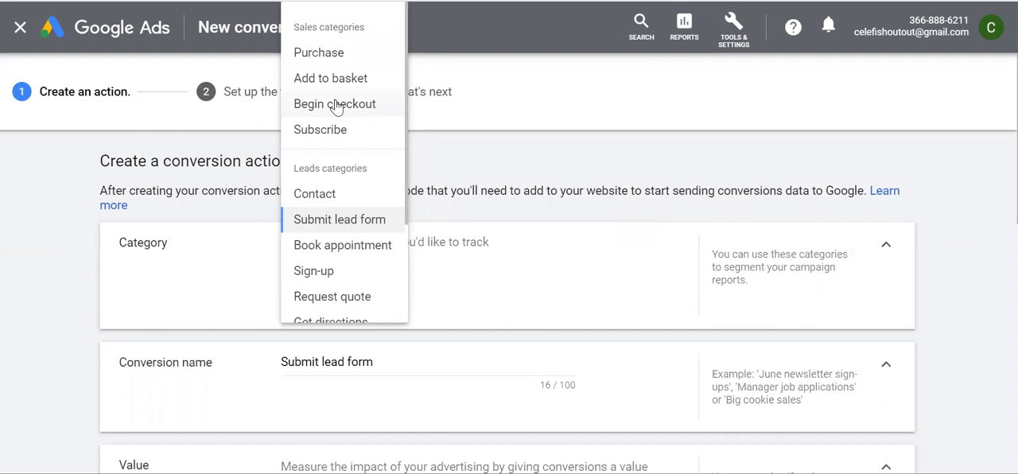
{"action": "scroll", "coordinate": [353, 268], "scroll_direction": "down", "scroll_amount": 1}
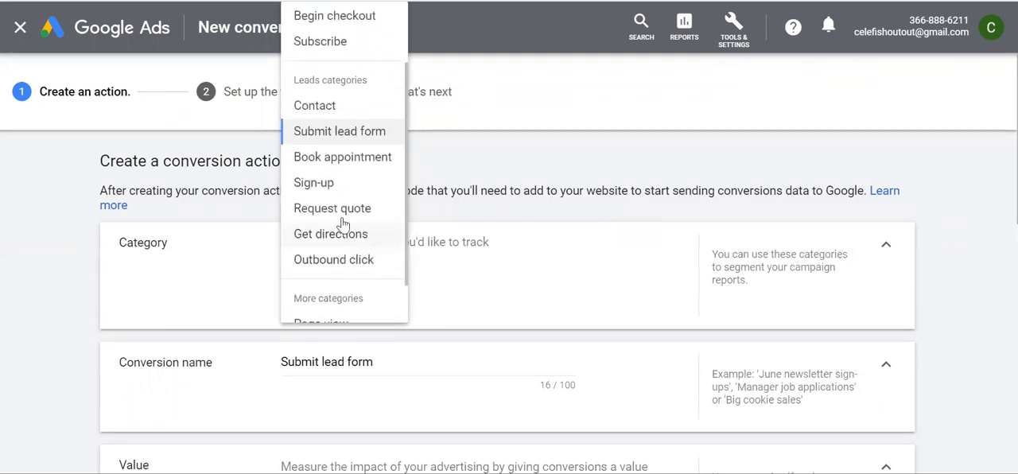
{"action": "scroll", "coordinate": [338, 238], "scroll_direction": "down", "scroll_amount": 1}
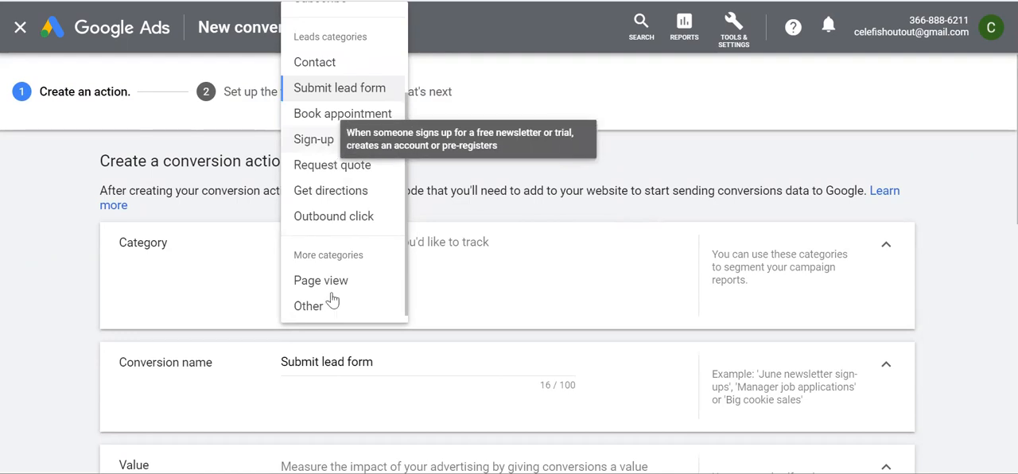
{"action": "scroll", "coordinate": [332, 295], "scroll_direction": "down", "scroll_amount": 1}
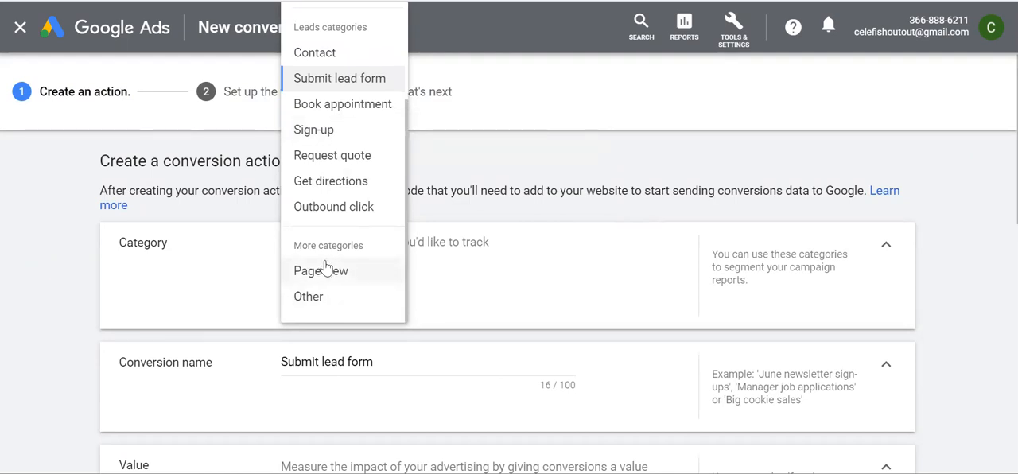
{"action": "scroll", "coordinate": [325, 267], "scroll_direction": "up", "scroll_amount": 1}
{"action": "scroll", "coordinate": [334, 193], "scroll_direction": "up", "scroll_amount": 1}
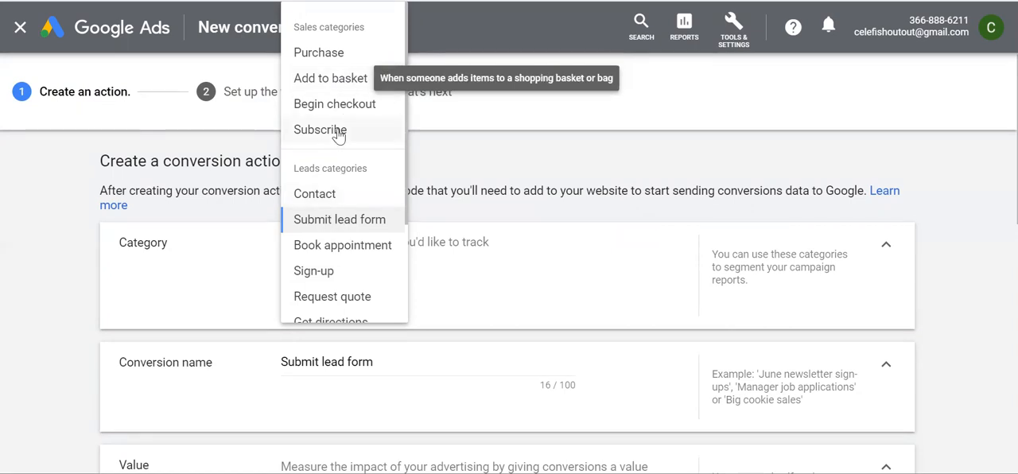
{"action": "left_click", "coordinate": [347, 230]}
Name the conversion "Submit lead form ( Celefi )"
{"action": "scroll", "coordinate": [525, 271], "scroll_direction": "down", "scroll_amount": 2}
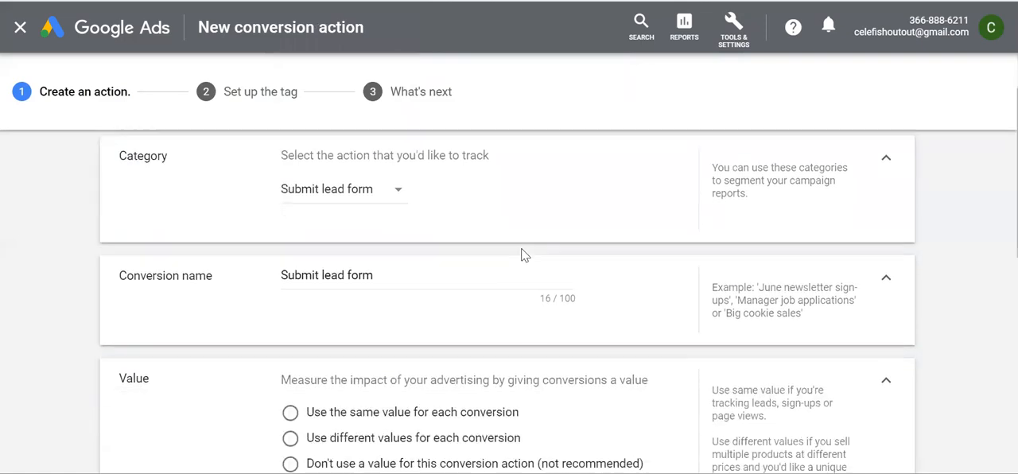
{"action": "left_click", "coordinate": [423, 252]}
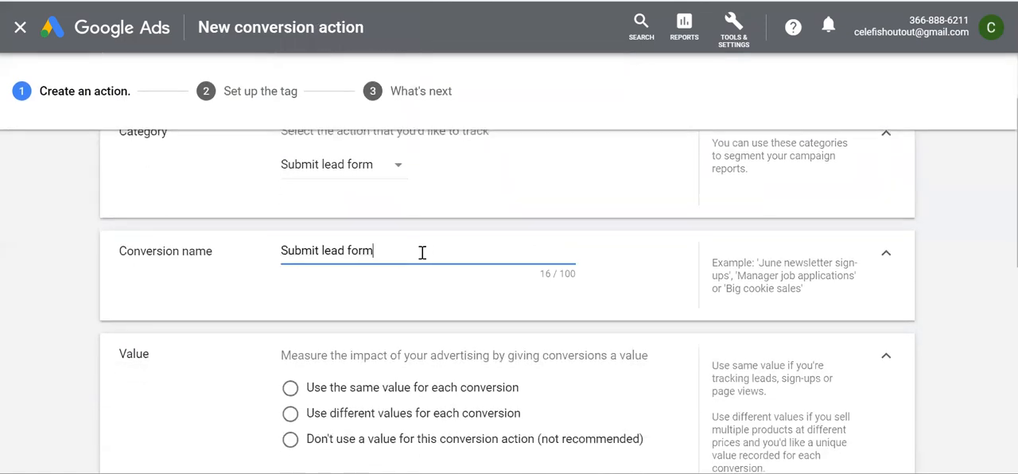
{"action": "type", "text": "( Celefi )"}
{"action": "scroll", "coordinate": [530, 279], "scroll_direction": "down", "scroll_amount": 1}
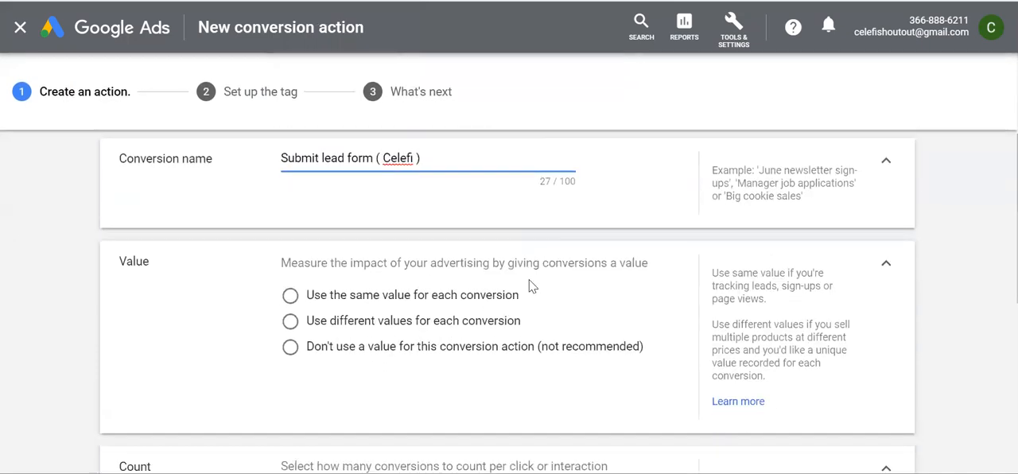
Use the same value for each conversion and set it to 1,000 Indian rupees
{"action": "scroll", "coordinate": [470, 364], "scroll_direction": "down", "scroll_amount": 1}
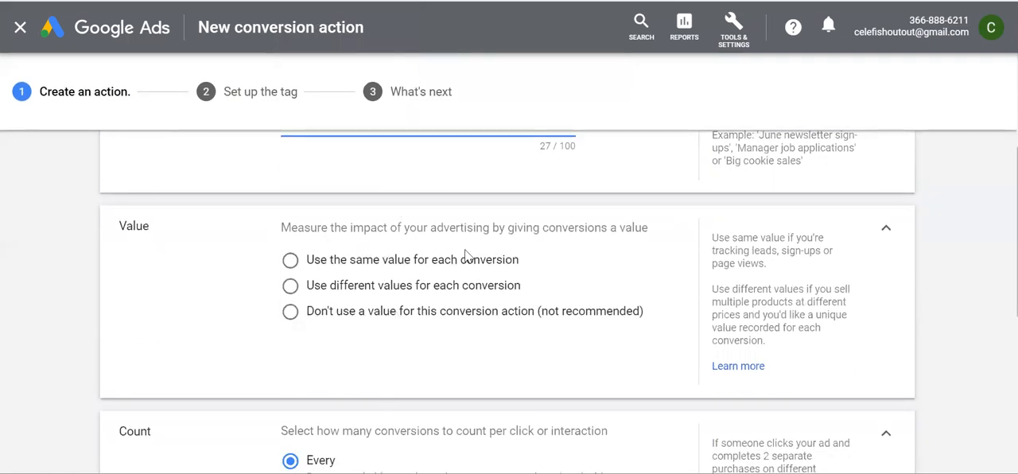
{"action": "left_click", "coordinate": [290, 261]}
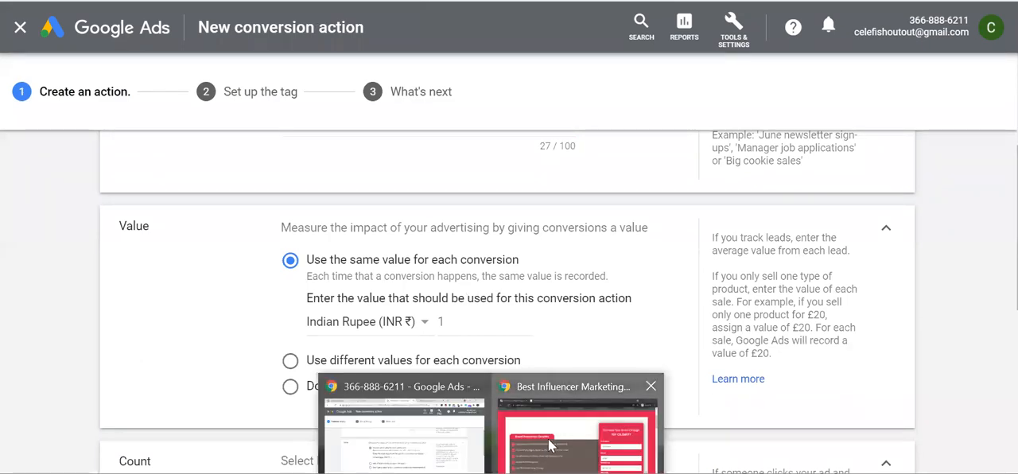
{"action": "left_click", "coordinate": [549, 444]}
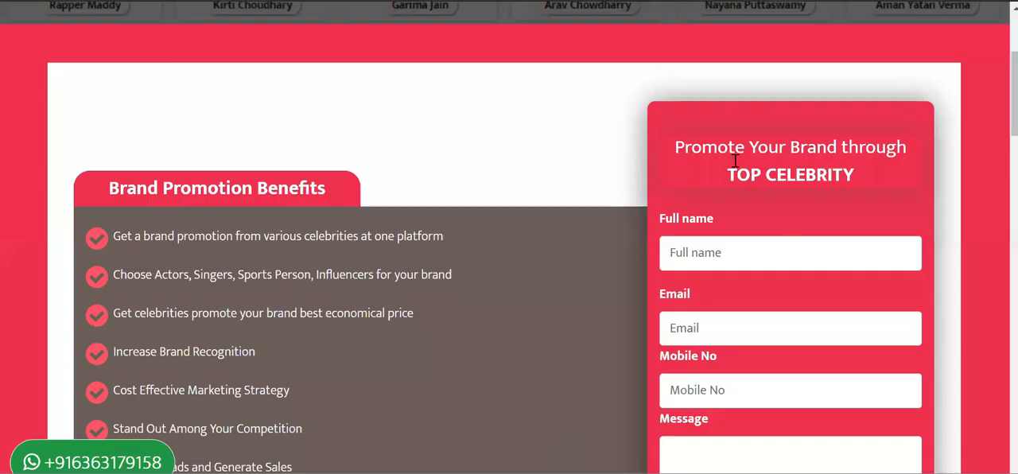
{"action": "scroll", "coordinate": [760, 342], "scroll_direction": "down", "scroll_amount": 2}
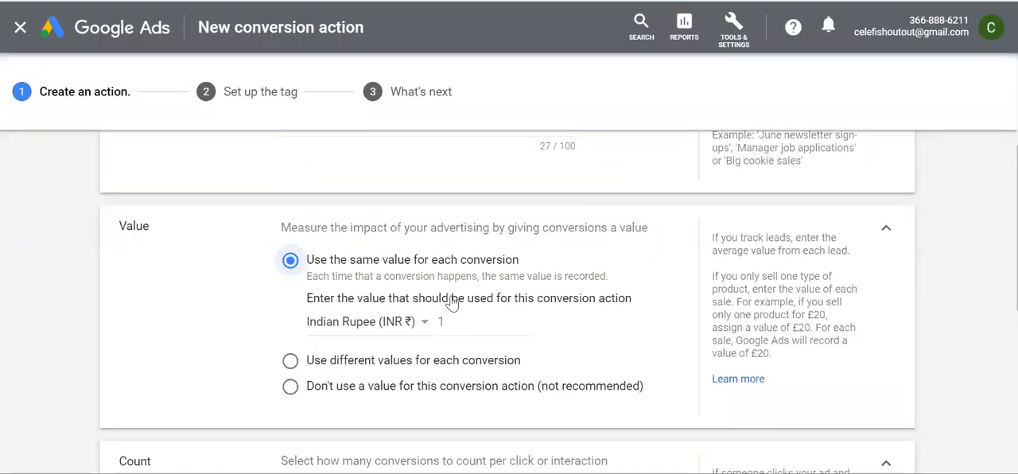
{"action": "scroll", "coordinate": [450, 307], "scroll_direction": "down", "scroll_amount": 1}
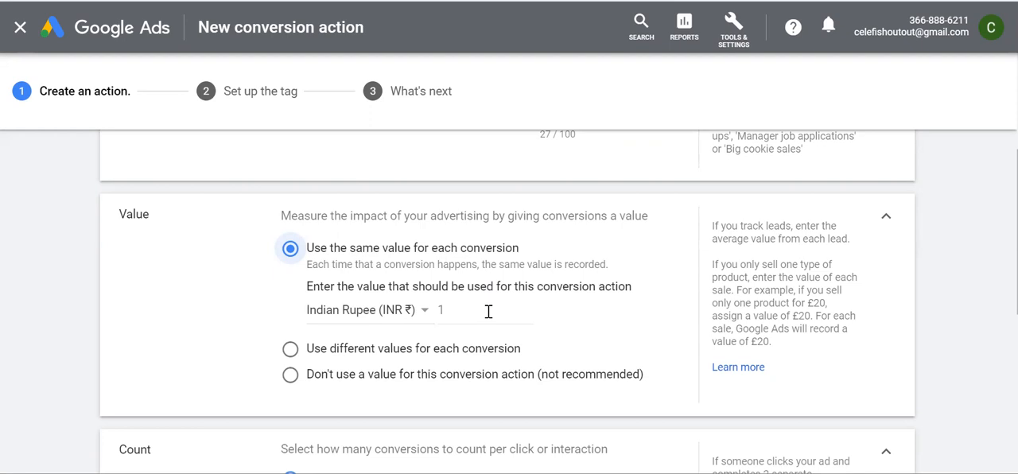
{"action": "left_click", "coordinate": [461, 311]}
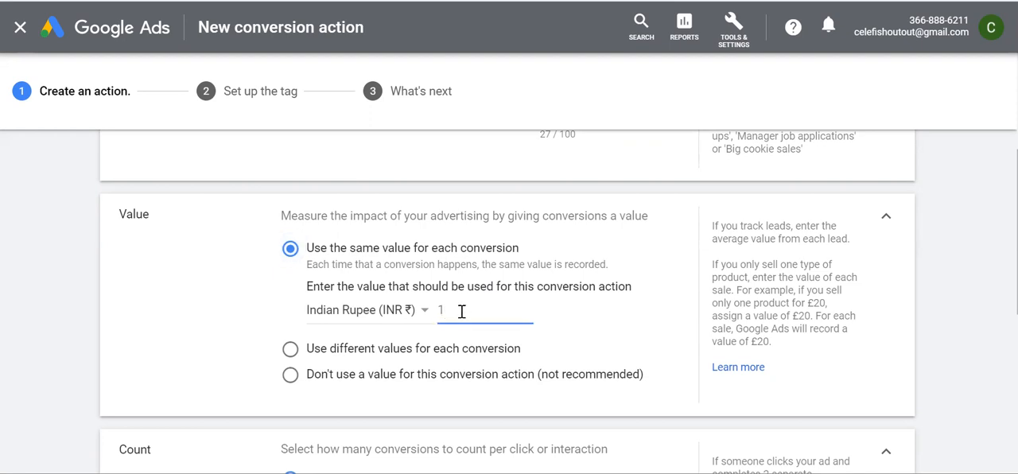
{"action": "key", "text": "BackSpace"}
{"action": "type", "text": "1000"}
Try the different-values and no-value options, and return to using the same value for each conversion
{"action": "left_click", "coordinate": [290, 349]}
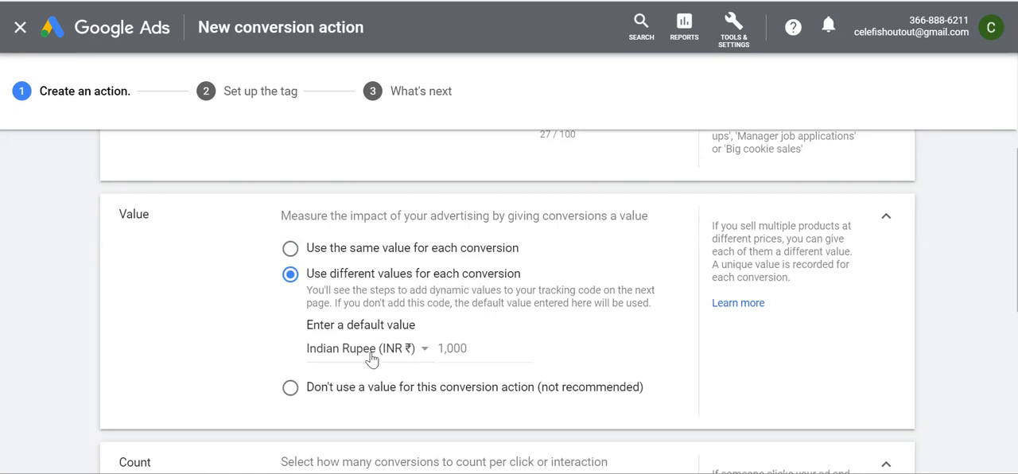
{"action": "left_click", "coordinate": [291, 389]}
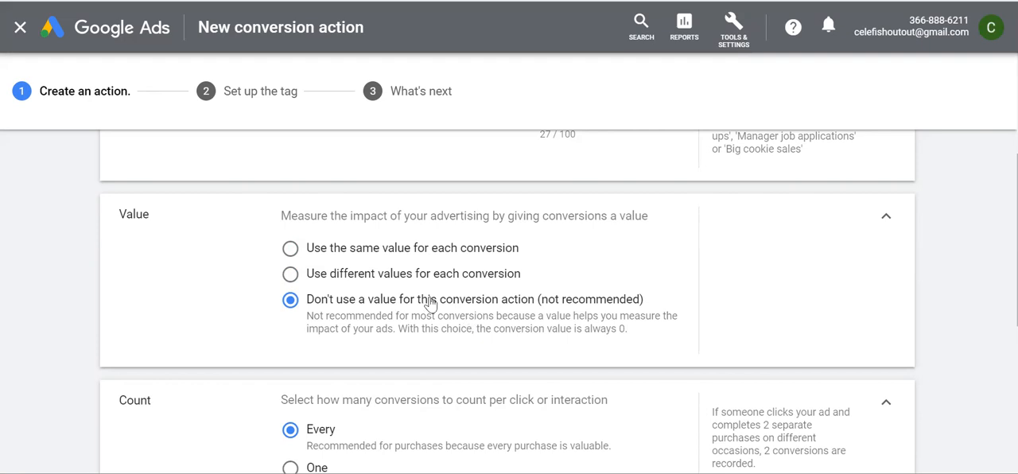
{"action": "left_click", "coordinate": [292, 249]}
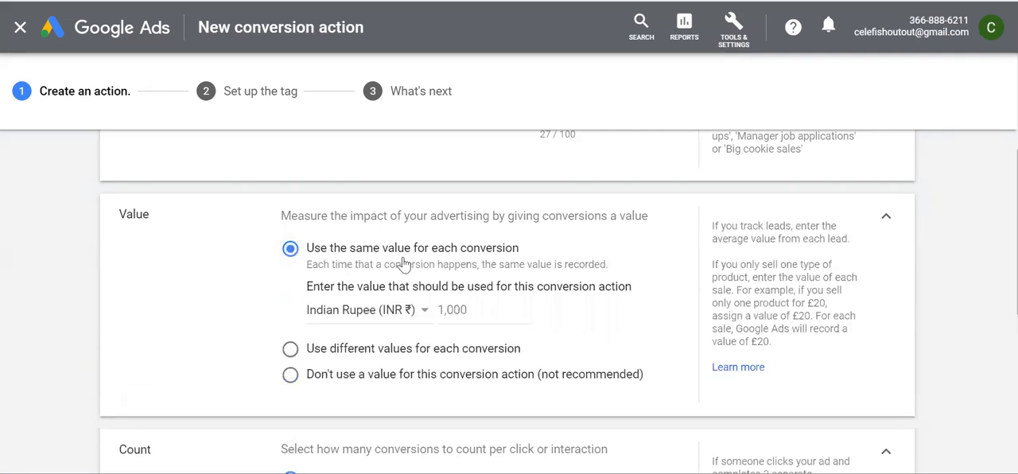
Look over the conversion count options and examine the enquiry form on Celefi's brand promotion landing page
{"action": "scroll", "coordinate": [470, 286], "scroll_direction": "down", "scroll_amount": 3}
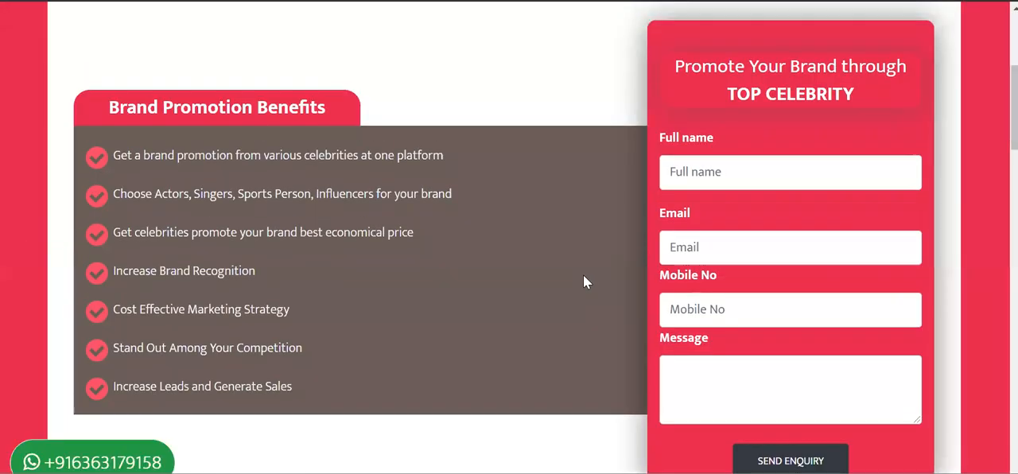
{"action": "scroll", "coordinate": [583, 274], "scroll_direction": "up", "scroll_amount": 2}
{"action": "scroll", "coordinate": [583, 274], "scroll_direction": "down", "scroll_amount": 3}
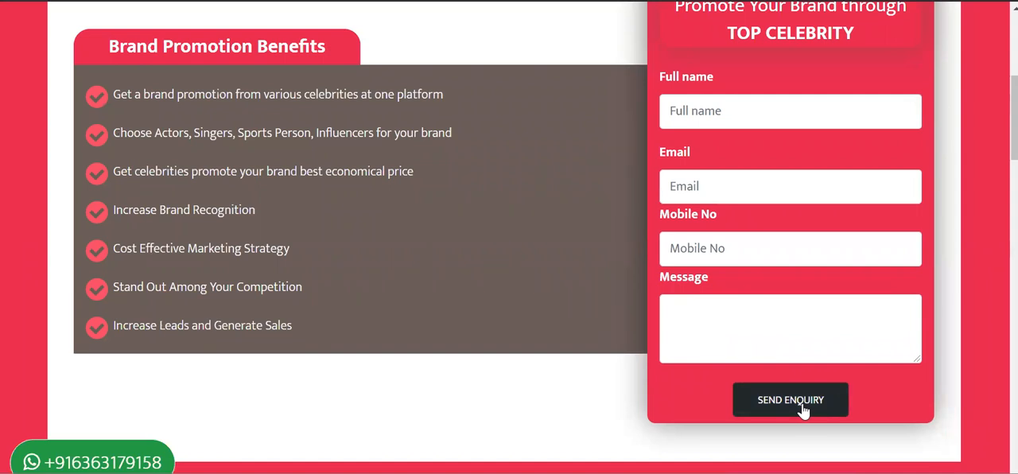
{"action": "scroll", "coordinate": [745, 243], "scroll_direction": "up", "scroll_amount": 1}
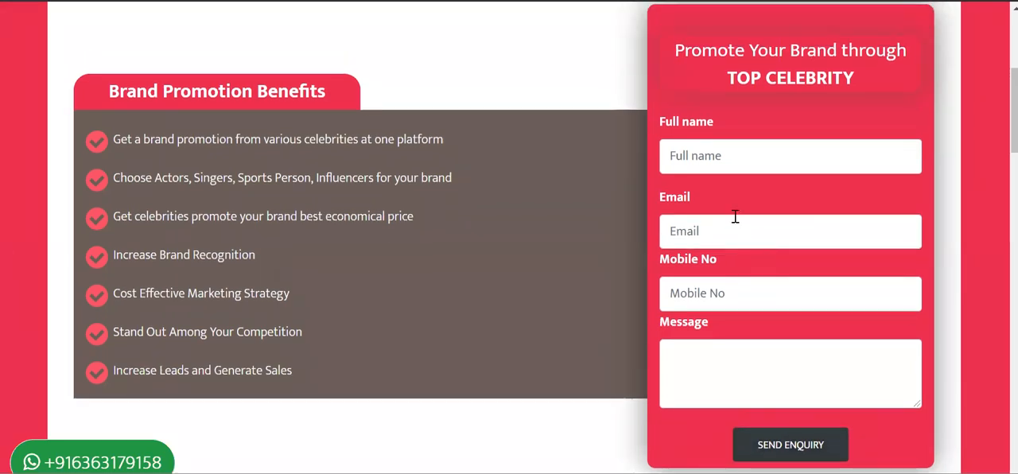
{"action": "left_click", "coordinate": [715, 165]}
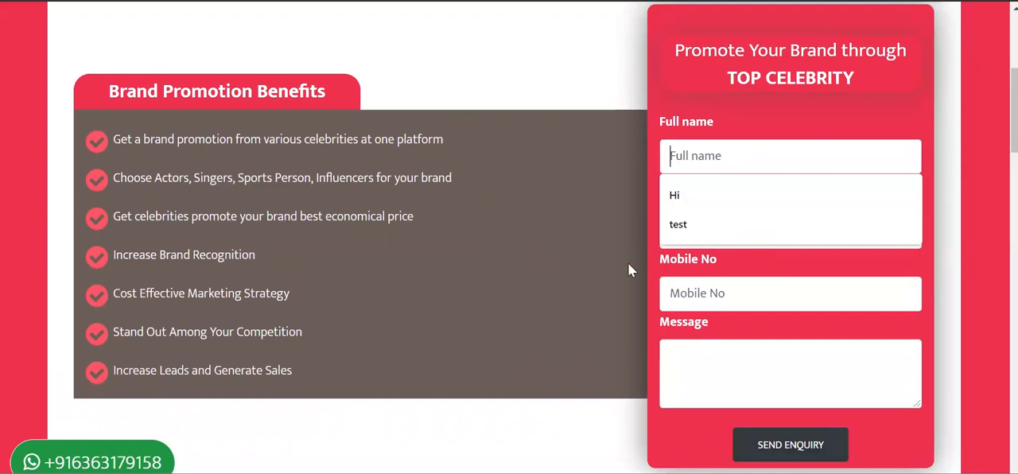
{"action": "left_click", "coordinate": [607, 261]}
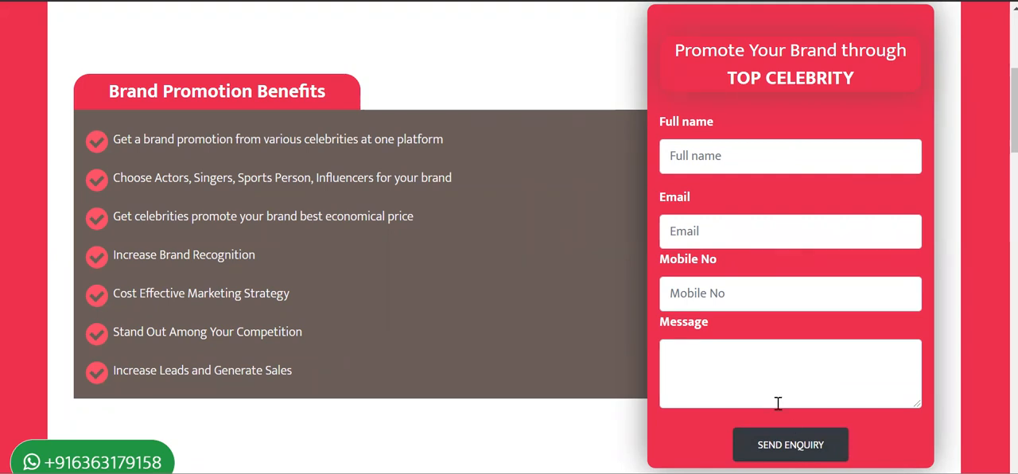
{"action": "scroll", "coordinate": [779, 403], "scroll_direction": "up", "scroll_amount": 1}
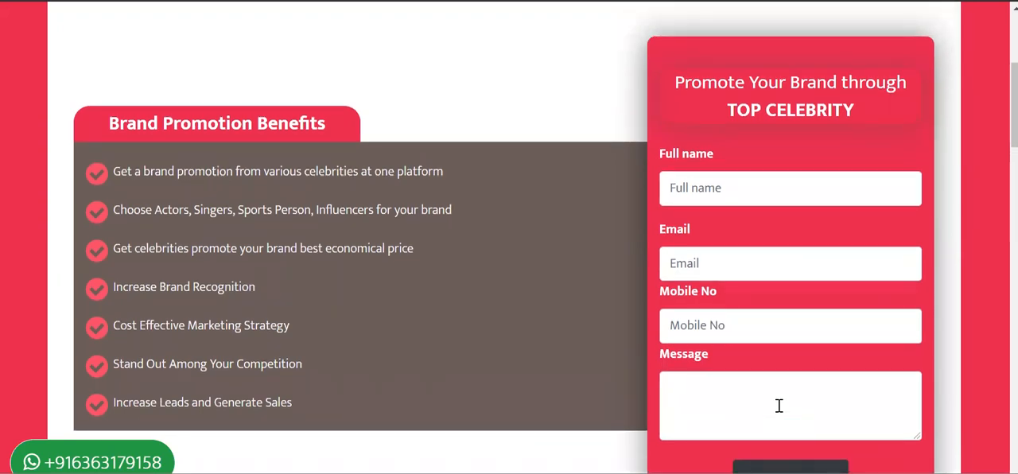
{"action": "scroll", "coordinate": [780, 406], "scroll_direction": "down", "scroll_amount": 1}
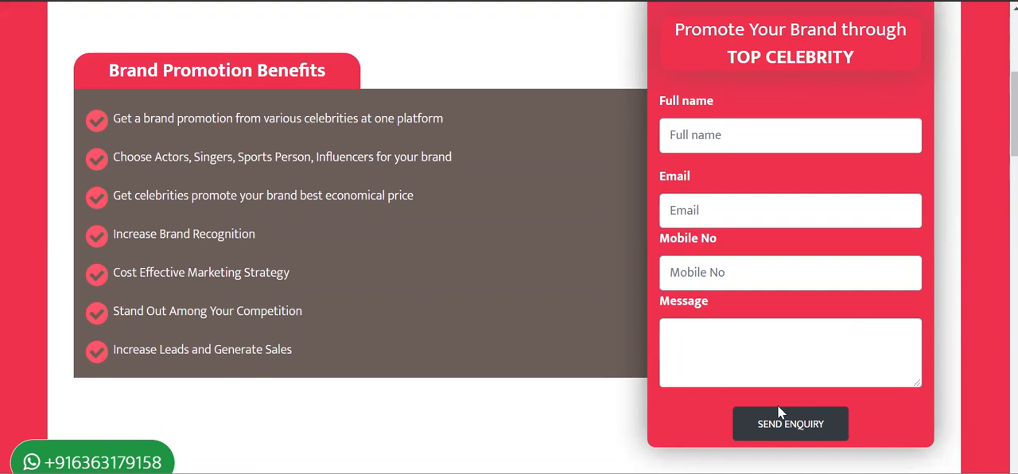
{"action": "left_click", "coordinate": [420, 448]}
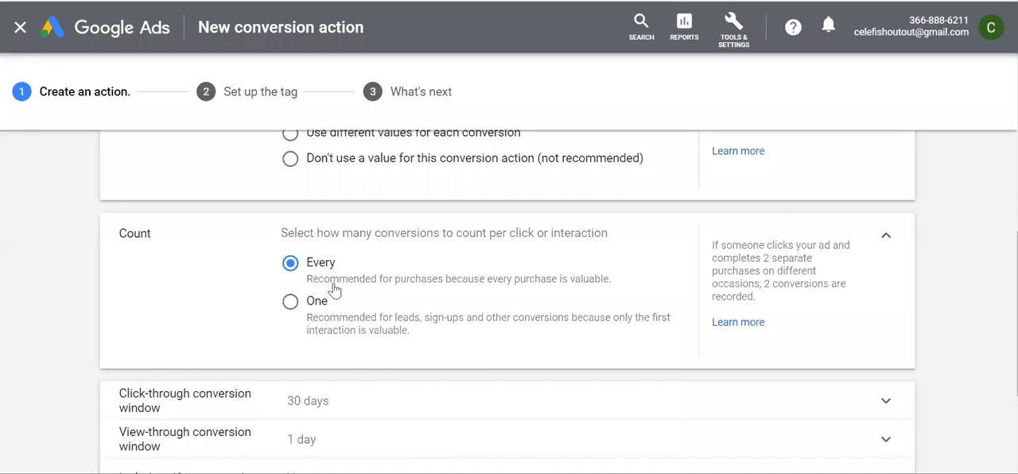
Read the explanation of counting every conversion per click or interaction, and compare it with the landing page's enquiry form
{"action": "left_click_drag", "start_coordinate": [282, 231], "coordinate": [607, 232]}
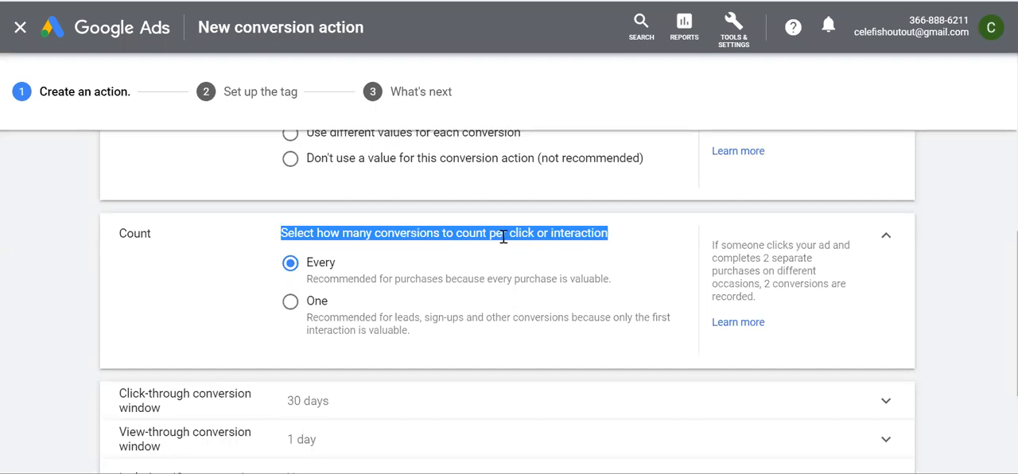
{"action": "left_click", "coordinate": [533, 229]}
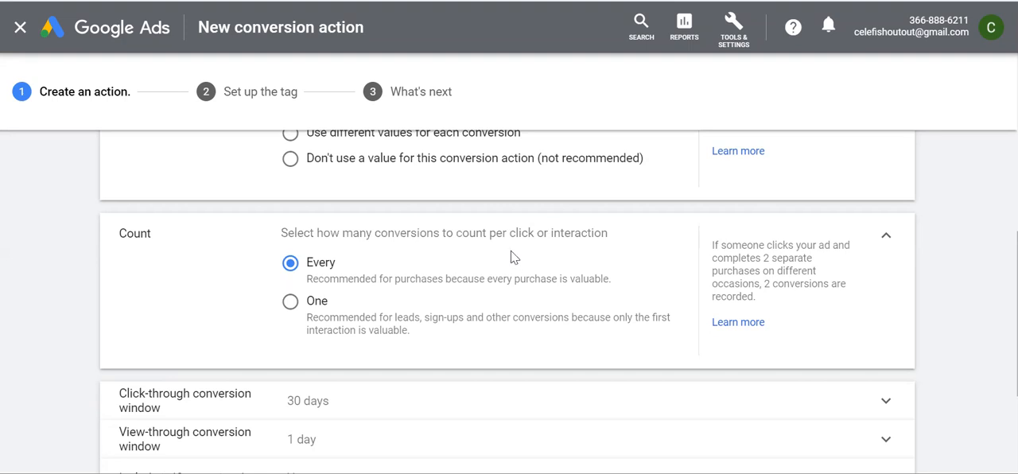
{"action": "left_click_drag", "start_coordinate": [619, 282], "coordinate": [307, 262]}
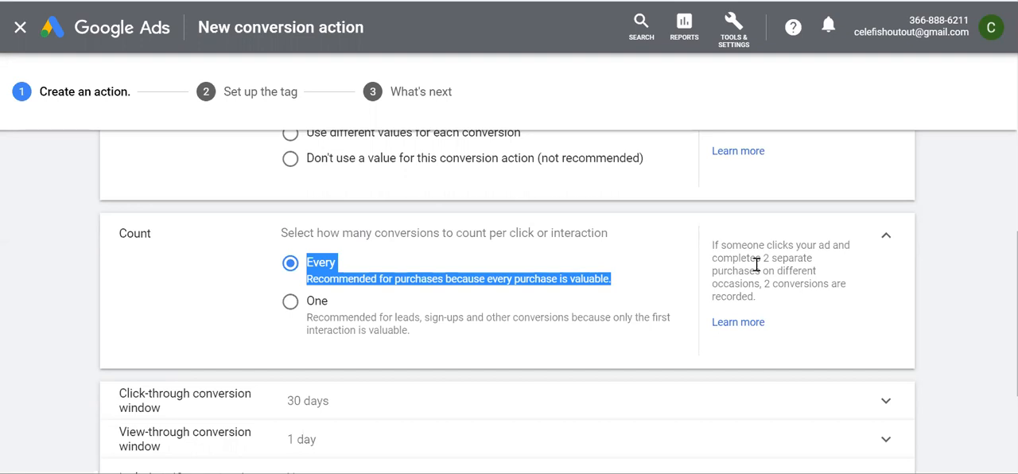
{"action": "left_click_drag", "start_coordinate": [712, 245], "coordinate": [768, 265]}
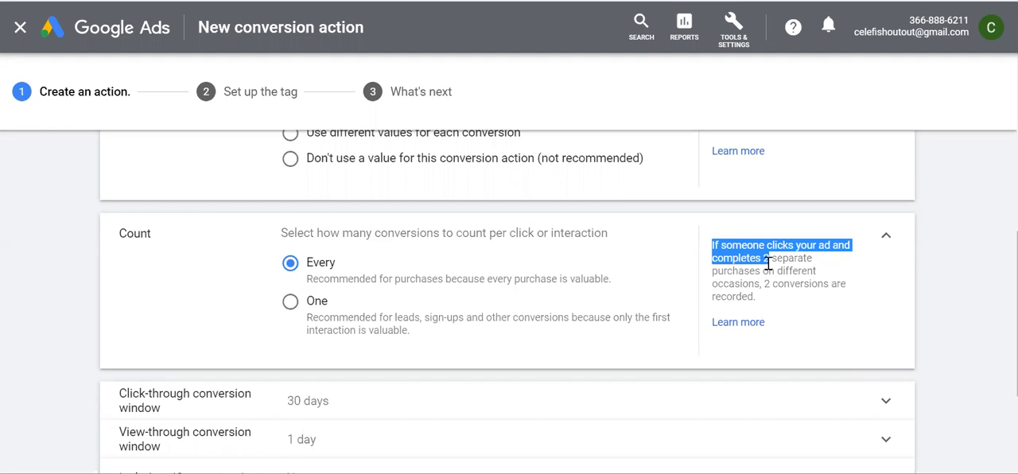
{"action": "left_click_drag", "start_coordinate": [618, 280], "coordinate": [298, 261]}
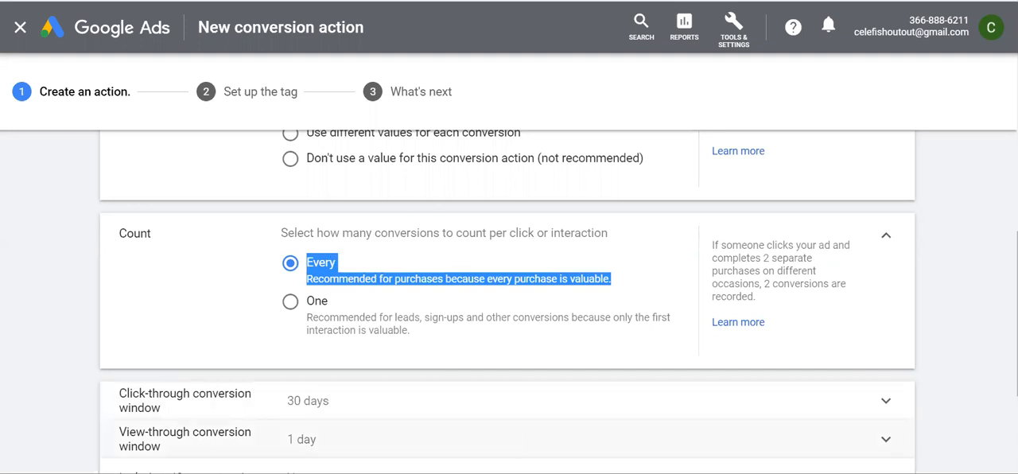
{"action": "left_click", "coordinate": [543, 428]}
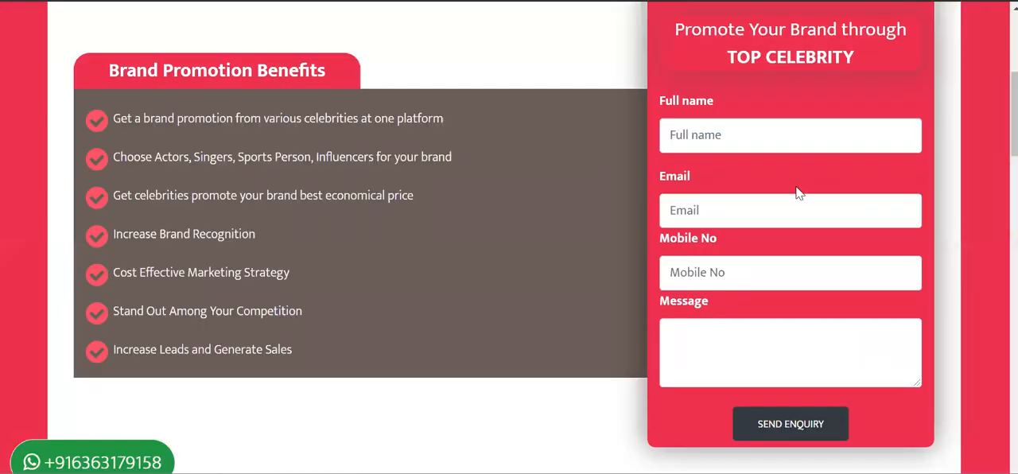
{"action": "scroll", "coordinate": [799, 354], "scroll_direction": "down", "scroll_amount": 1}
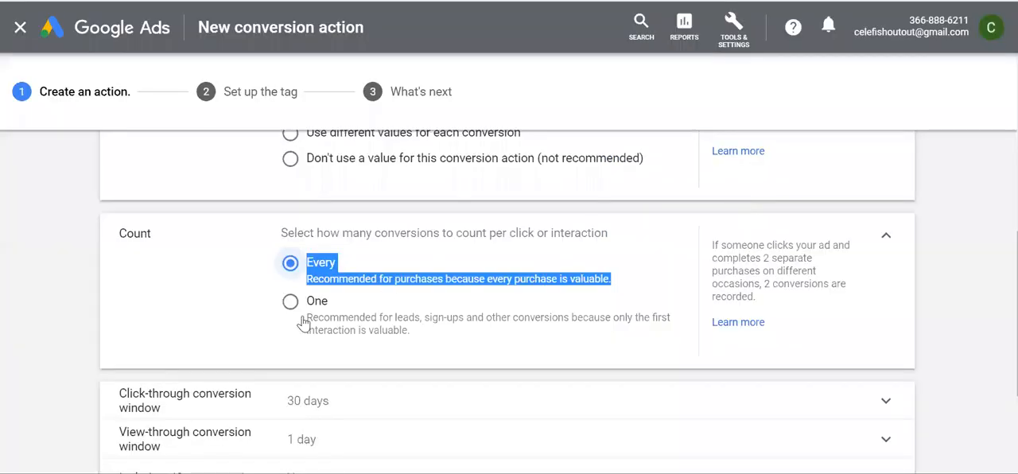
Set the conversion count to One per click or interaction and read its explanation for tracking leads
{"action": "left_click", "coordinate": [292, 304]}
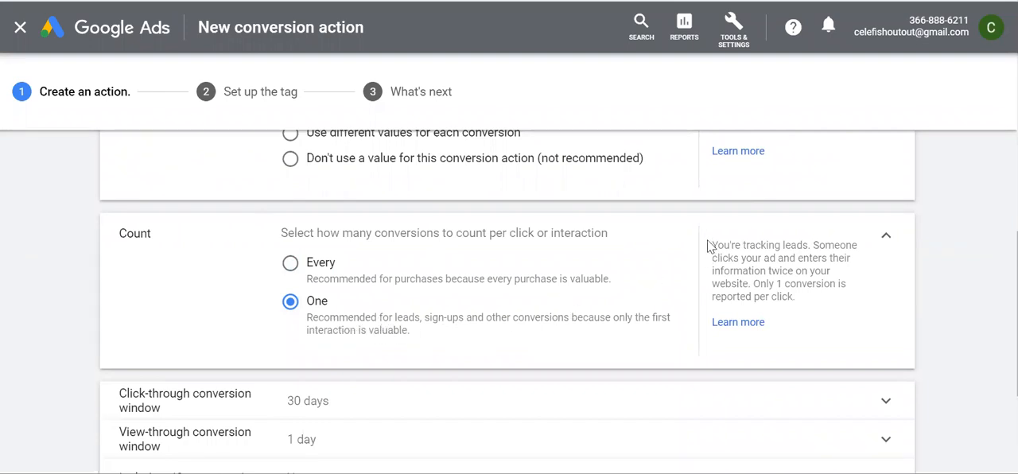
{"action": "left_click_drag", "start_coordinate": [711, 245], "coordinate": [818, 241]}
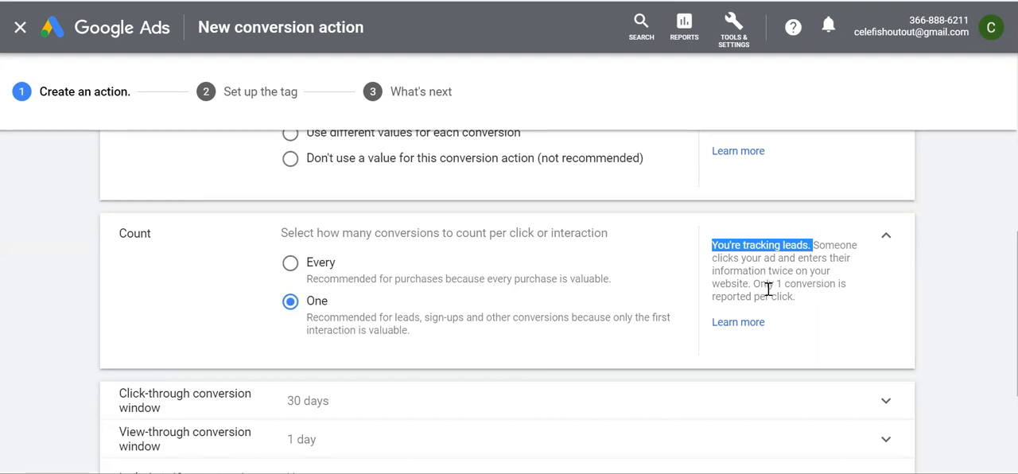
{"action": "left_click_drag", "start_coordinate": [416, 334], "coordinate": [292, 304]}
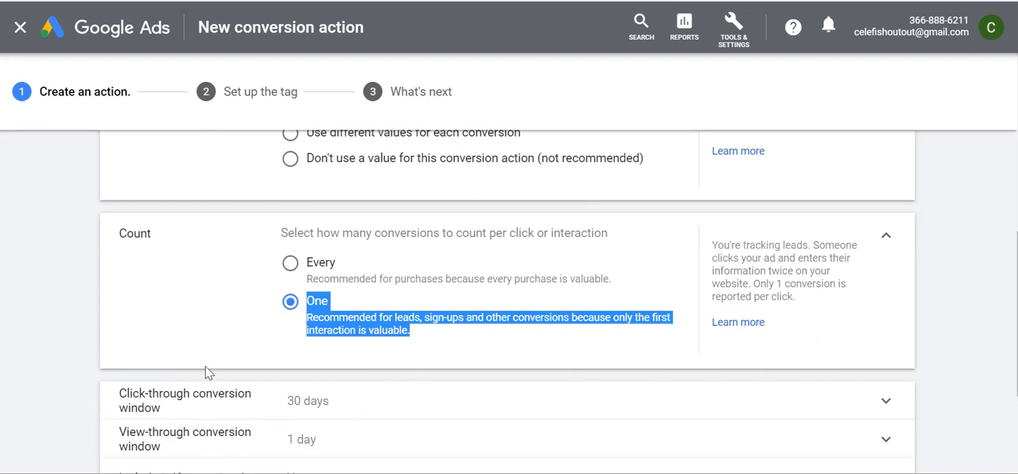
Examine the click-through conversion window's available durations and guidance, keeping the 30-day window
{"action": "scroll", "coordinate": [206, 373], "scroll_direction": "down", "scroll_amount": 2}
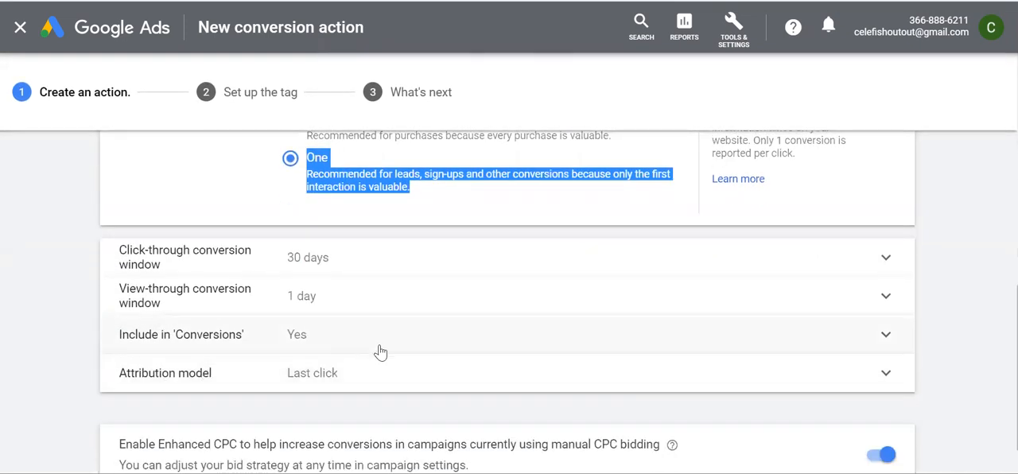
{"action": "scroll", "coordinate": [380, 353], "scroll_direction": "down", "scroll_amount": 1}
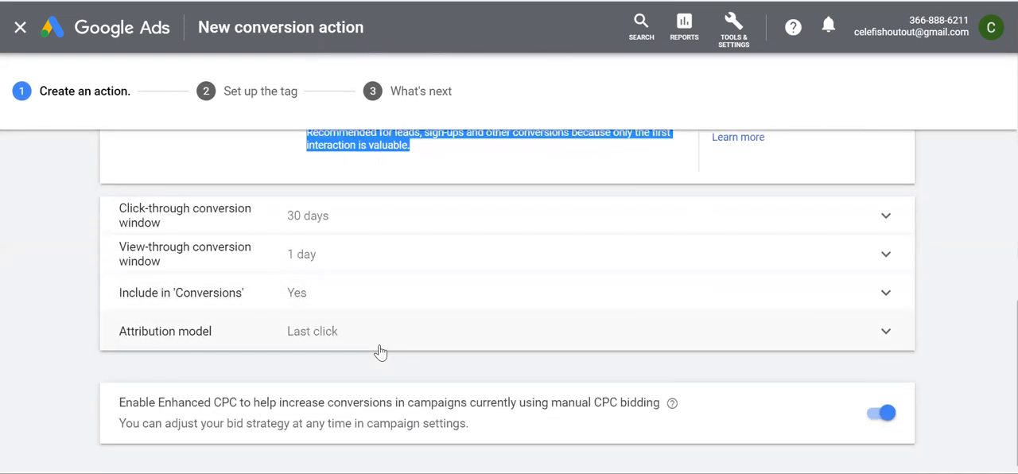
{"action": "left_click", "coordinate": [364, 228]}
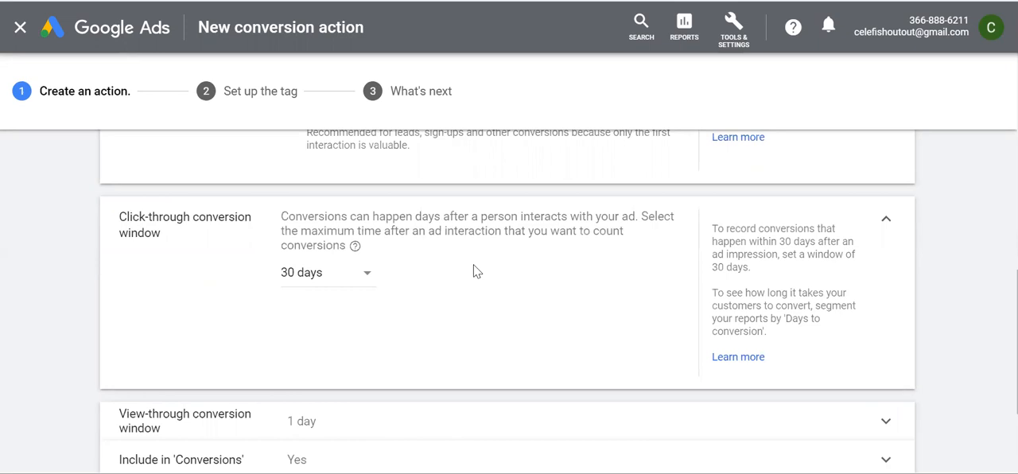
{"action": "left_click", "coordinate": [334, 284]}
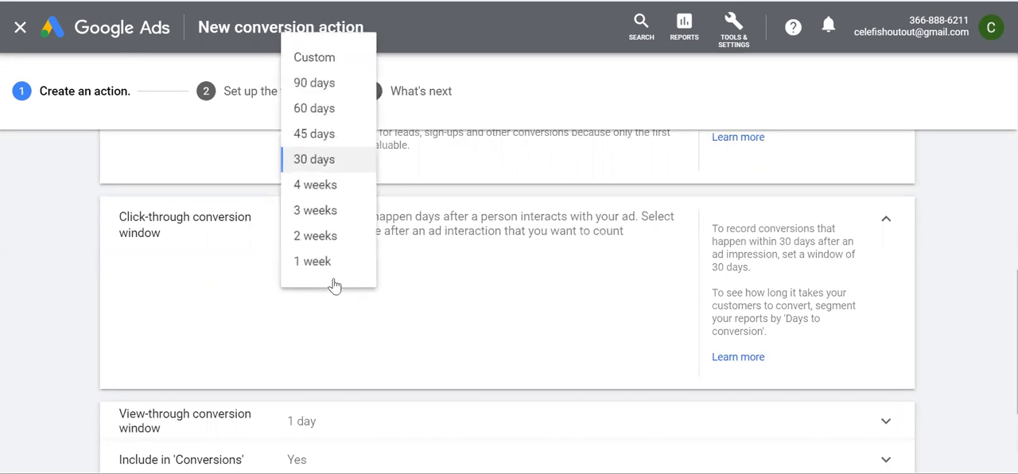
{"action": "left_click", "coordinate": [443, 285]}
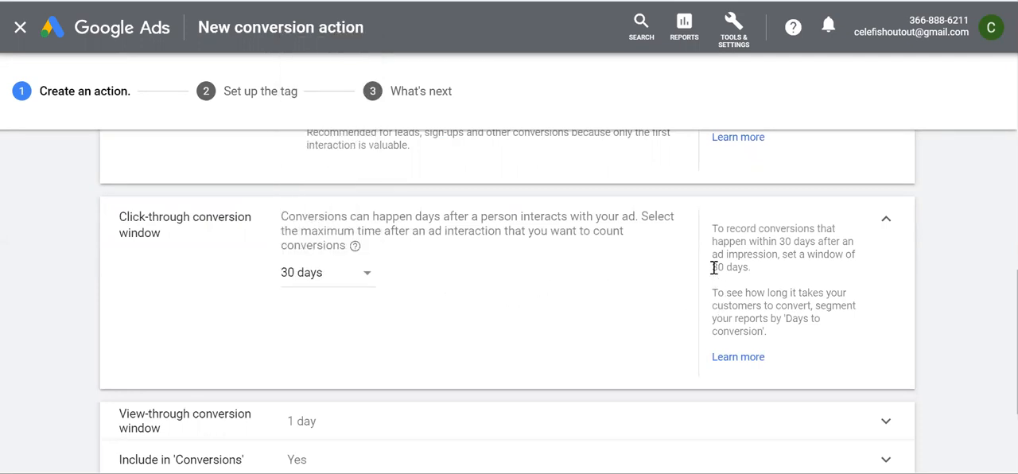
{"action": "left_click_drag", "start_coordinate": [711, 228], "coordinate": [818, 244]}
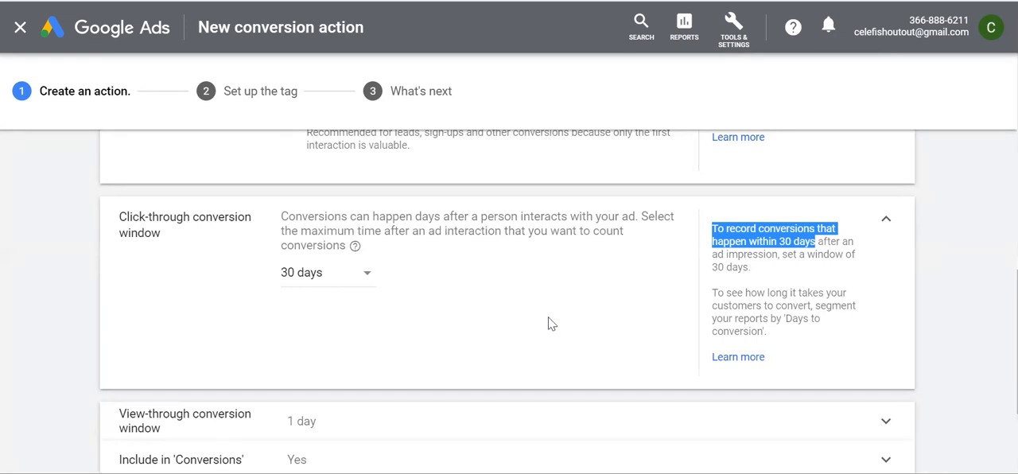
{"action": "left_click_drag", "start_coordinate": [712, 292], "coordinate": [814, 308]}
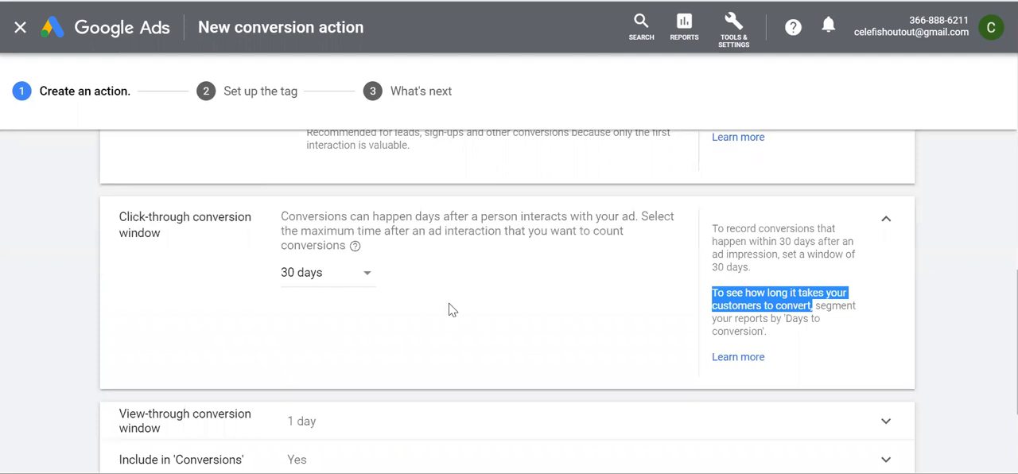
{"action": "left_click", "coordinate": [340, 276]}
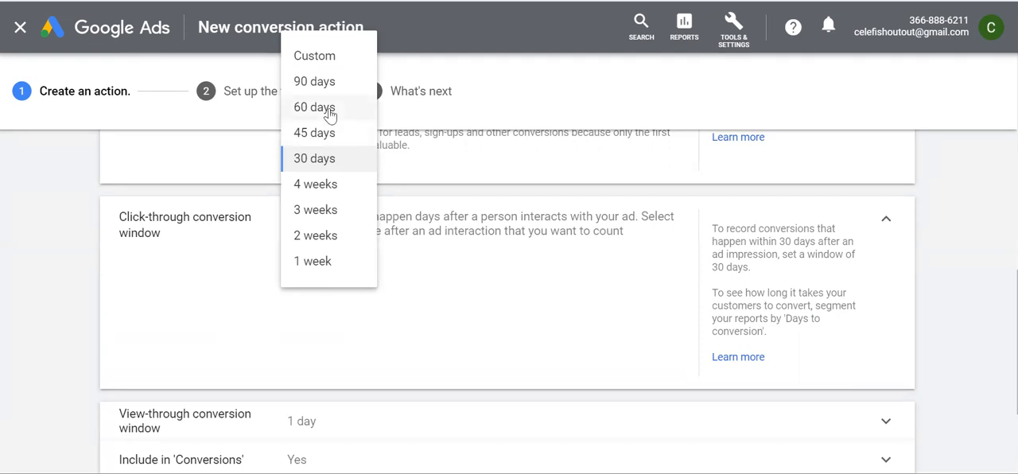
{"action": "left_click", "coordinate": [474, 248]}
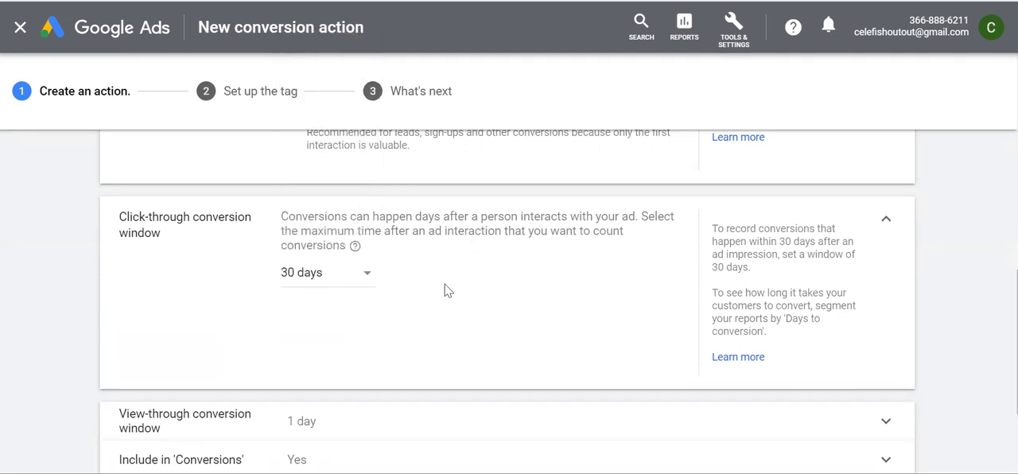
Look over the view-through conversion window and the Include in 'Conversions' setting without changing either
{"action": "scroll", "coordinate": [505, 310], "scroll_direction": "down", "scroll_amount": 2}
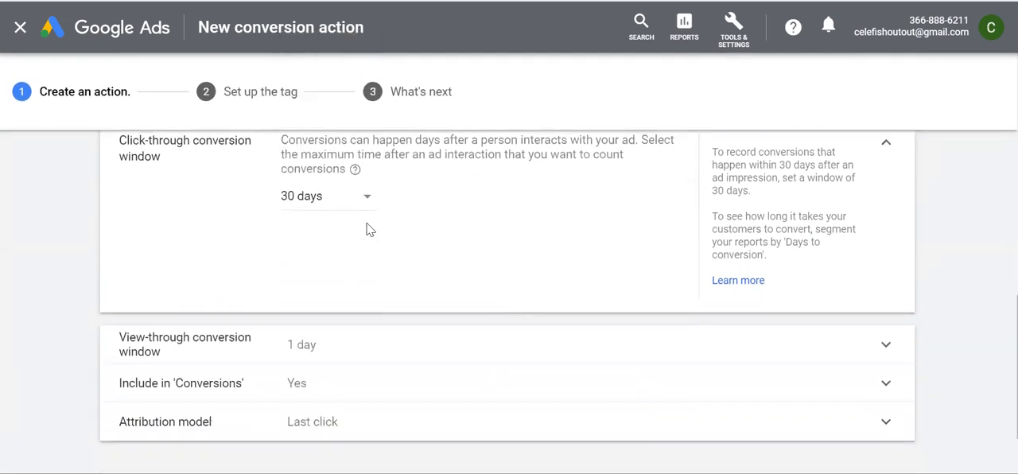
{"action": "scroll", "coordinate": [402, 234], "scroll_direction": "down", "scroll_amount": 1}
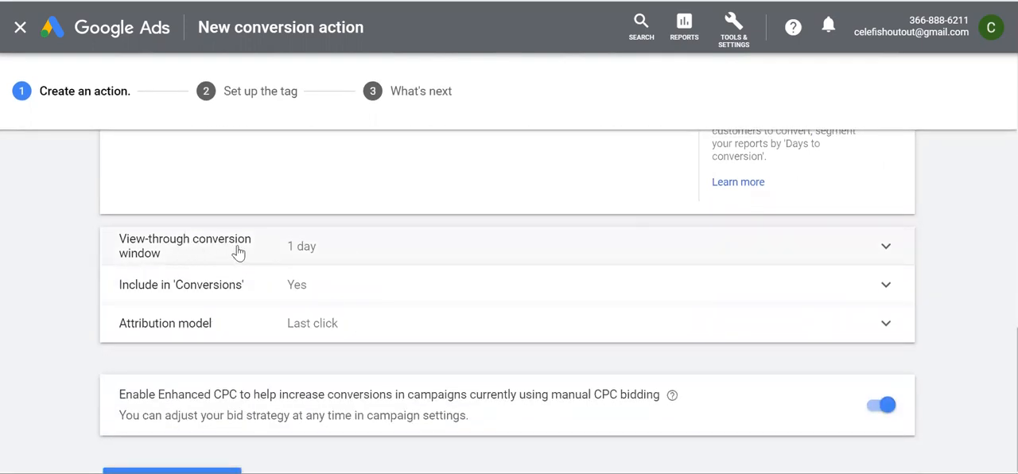
{"action": "left_click", "coordinate": [366, 250]}
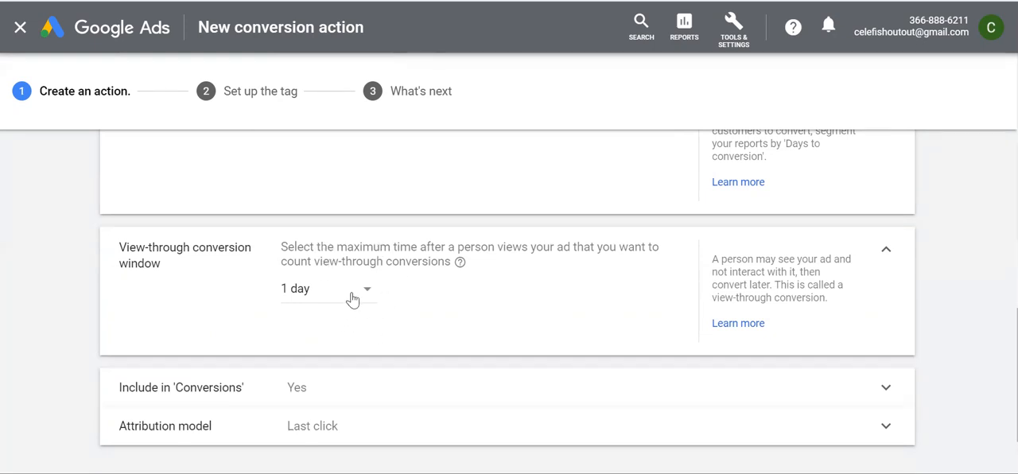
{"action": "scroll", "coordinate": [473, 311], "scroll_direction": "down", "scroll_amount": 1}
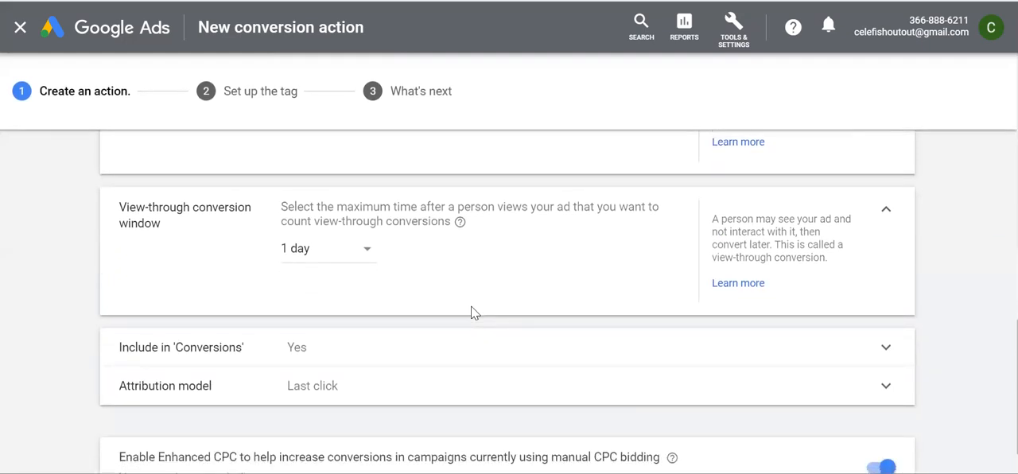
{"action": "scroll", "coordinate": [472, 311], "scroll_direction": "down", "scroll_amount": 2}
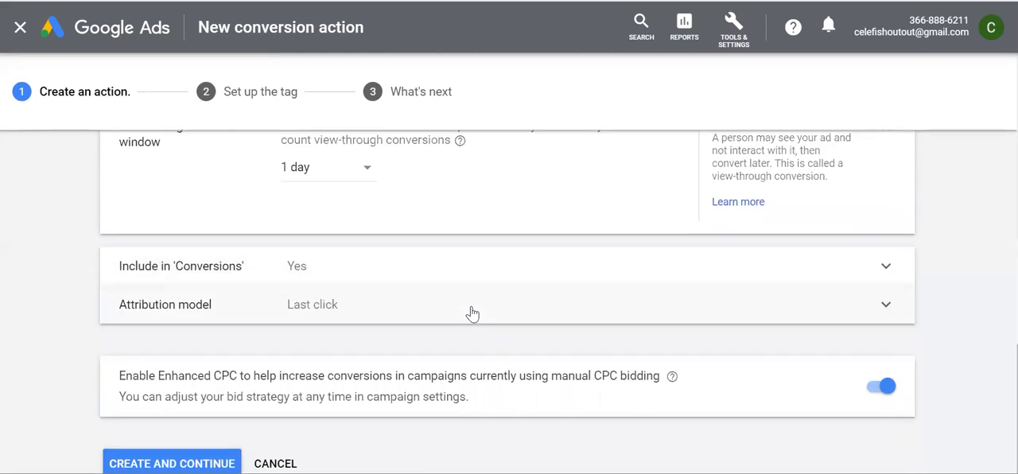
{"action": "left_click", "coordinate": [449, 274]}
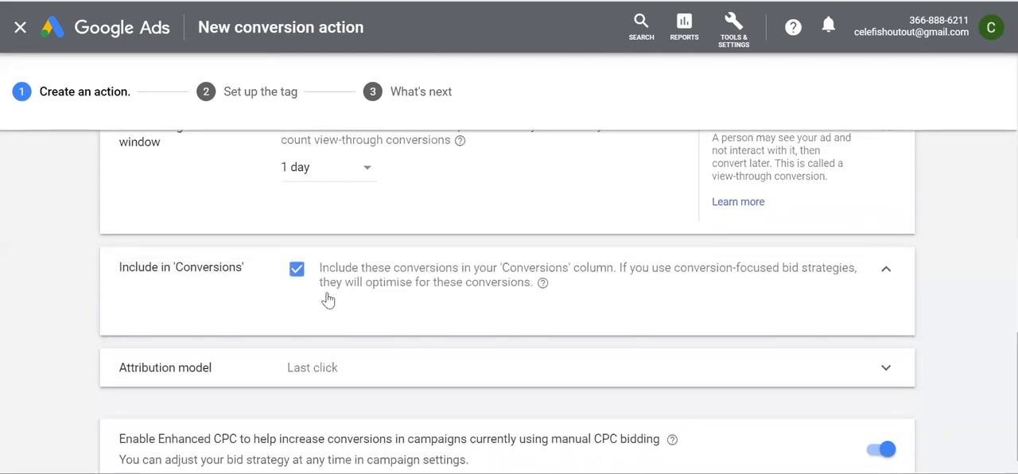
{"action": "left_click", "coordinate": [884, 272]}
{"action": "scroll", "coordinate": [634, 312], "scroll_direction": "down", "scroll_amount": 1}
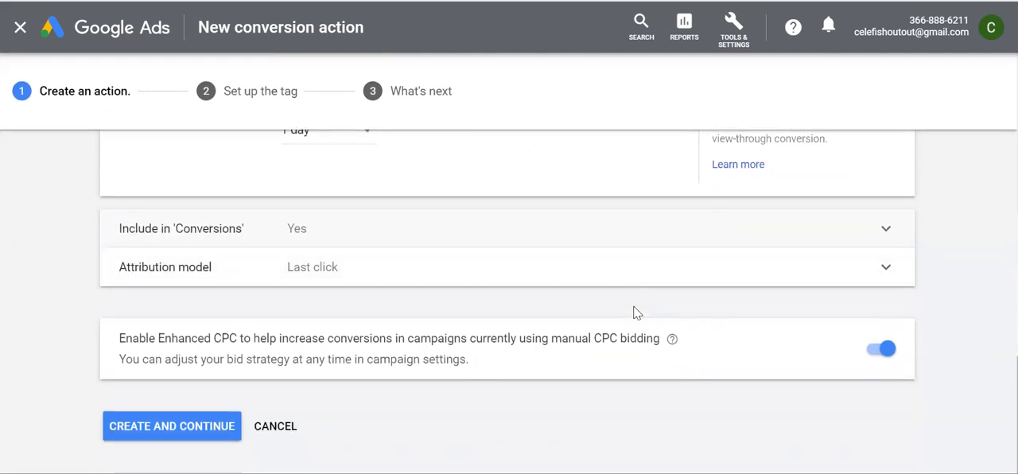
Review the attribution model options and read each description from Data-driven to Position-based, keeping Last click
{"action": "left_click", "coordinate": [450, 277]}
{"action": "scroll", "coordinate": [493, 343], "scroll_direction": "down", "scroll_amount": 2}
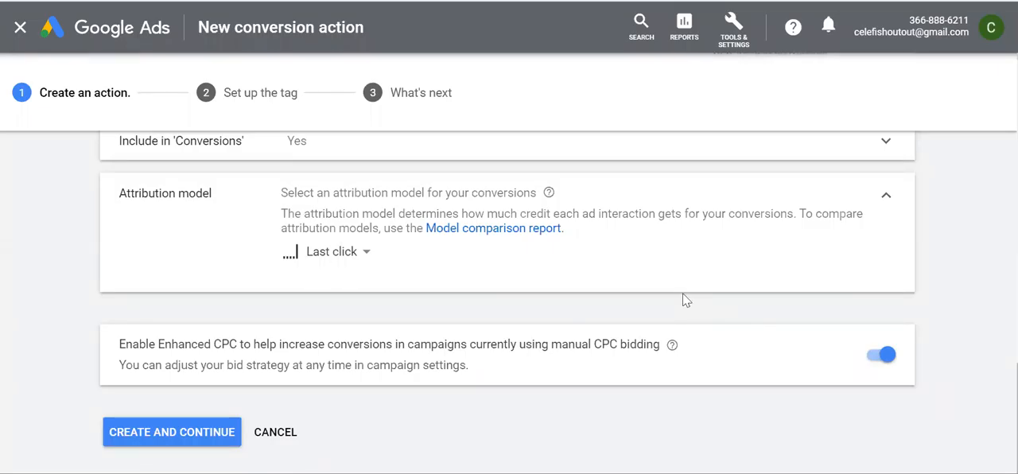
{"action": "left_click", "coordinate": [356, 253]}
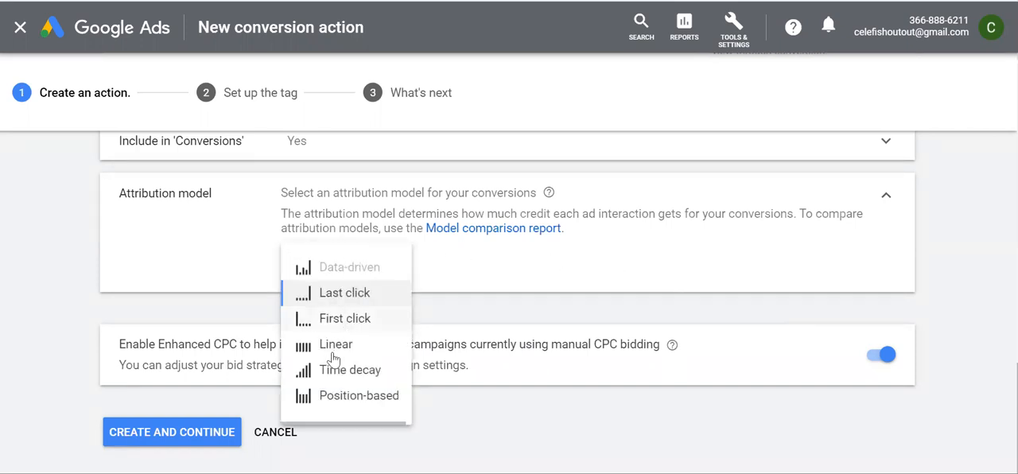
{"action": "mouse_move", "coordinate": [334, 276]}
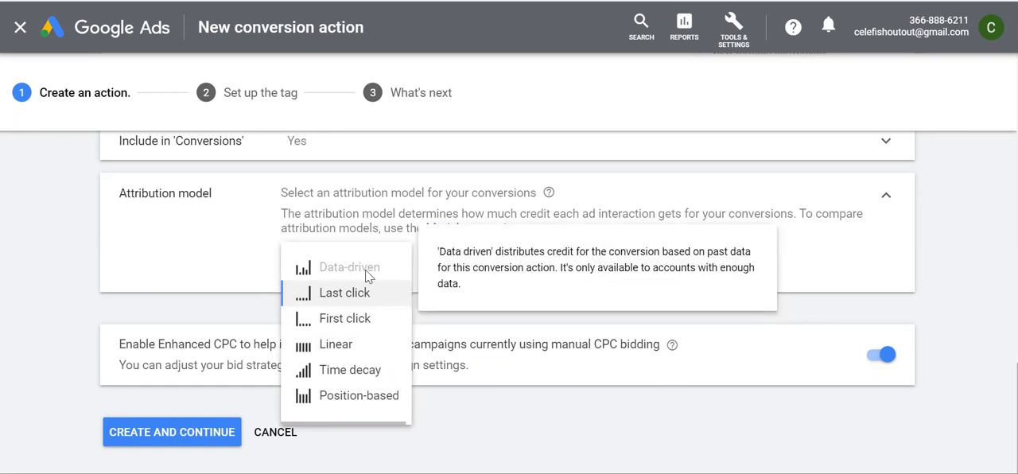
{"action": "mouse_move", "coordinate": [340, 296]}
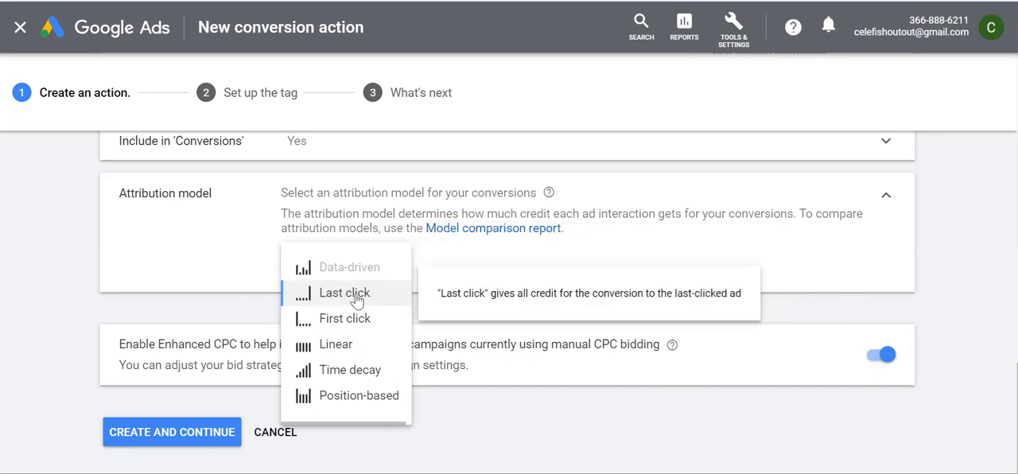
{"action": "mouse_move", "coordinate": [348, 322]}
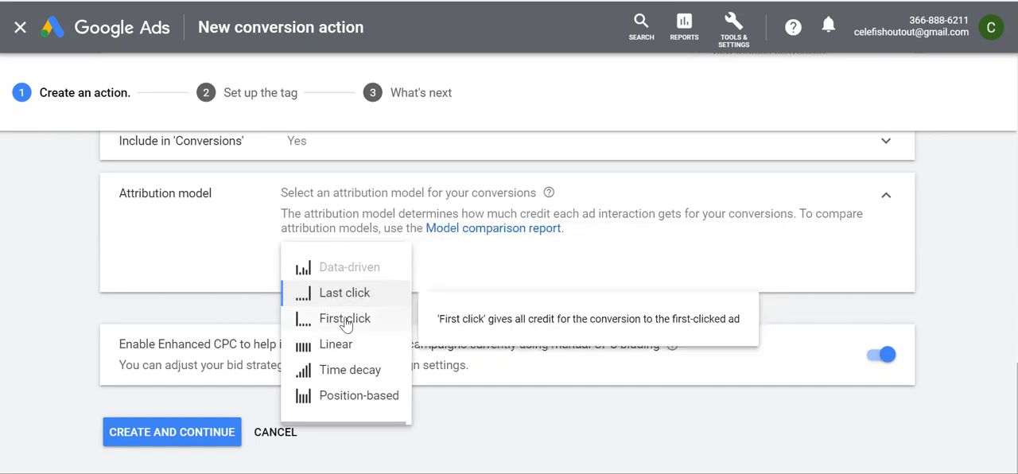
{"action": "mouse_move", "coordinate": [337, 352]}
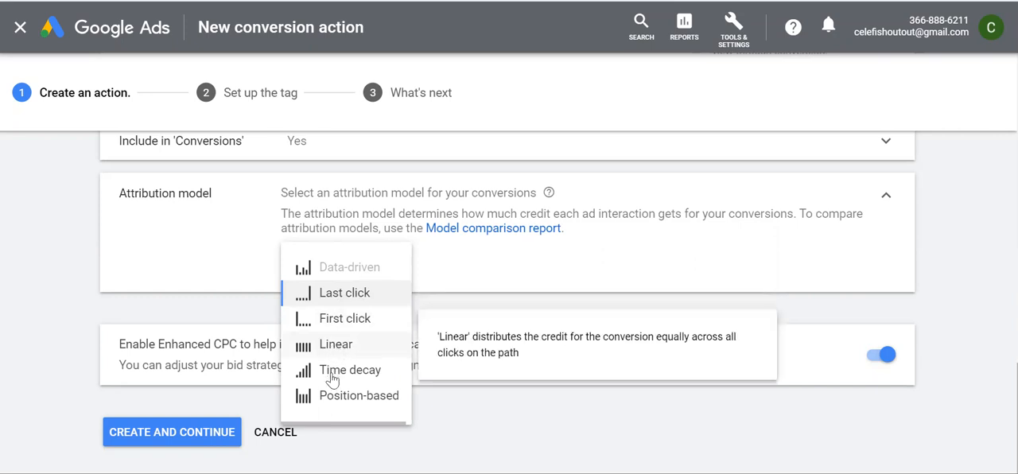
{"action": "mouse_move", "coordinate": [339, 377]}
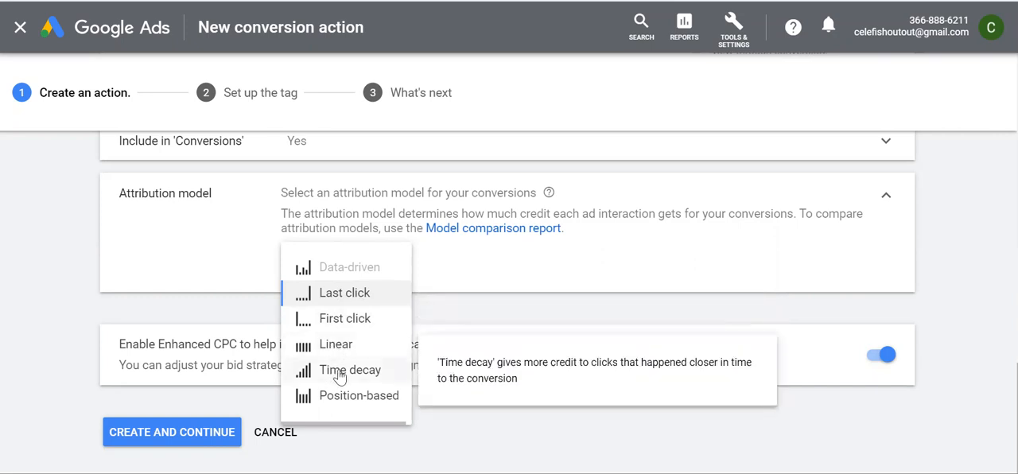
{"action": "mouse_move", "coordinate": [341, 406]}
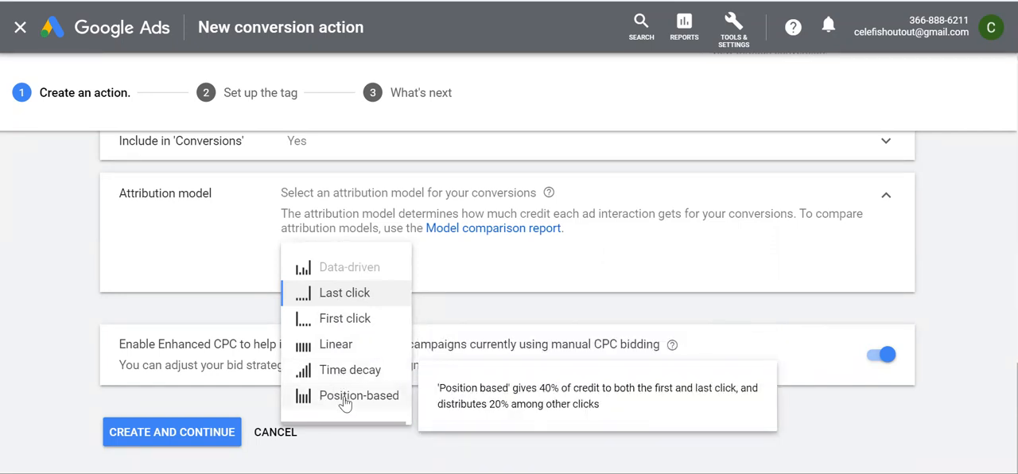
{"action": "left_click", "coordinate": [491, 276]}
Open a blank Notepad document, move its window fully into view and insert blank lines at the start
{"action": "mouse_move", "coordinate": [350, 256]}
{"action": "key", "text": "super+s"}
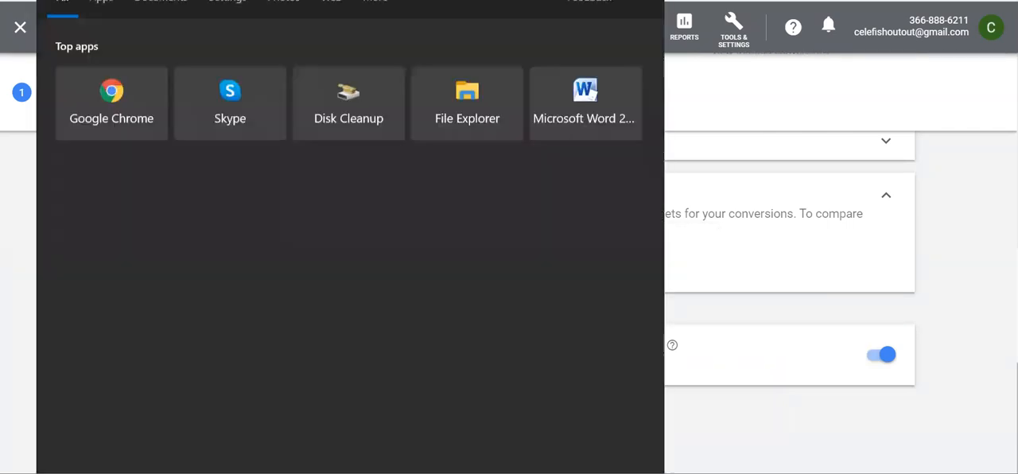
{"action": "type", "text": "note"}
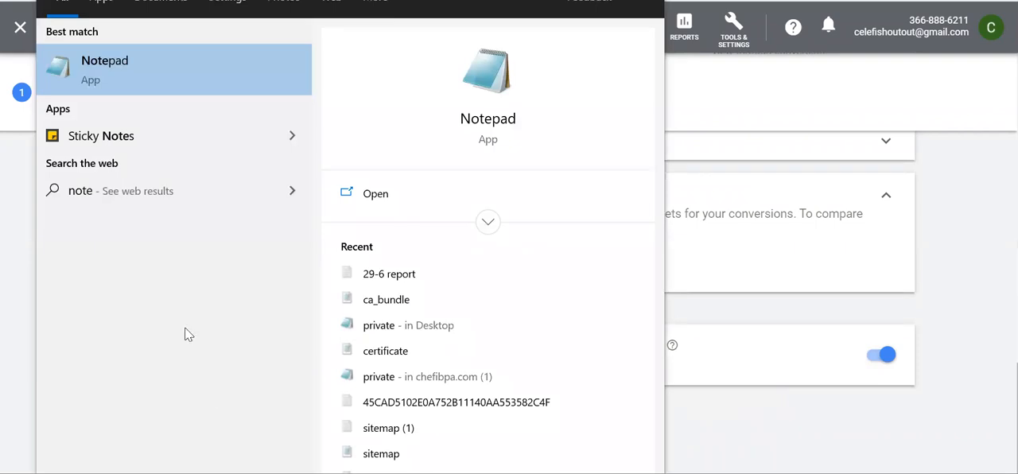
{"action": "left_click", "coordinate": [178, 69]}
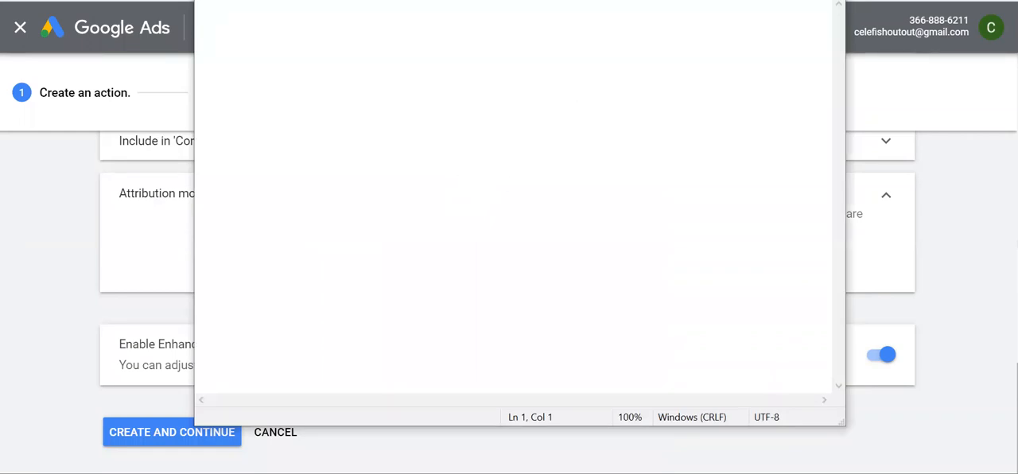
{"action": "left_click_drag", "start_coordinate": [630, 0], "coordinate": [719, 52]}
{"action": "key", "text": "Return"}
{"action": "key", "text": "Return"}
{"action": "key", "text": "Return"}
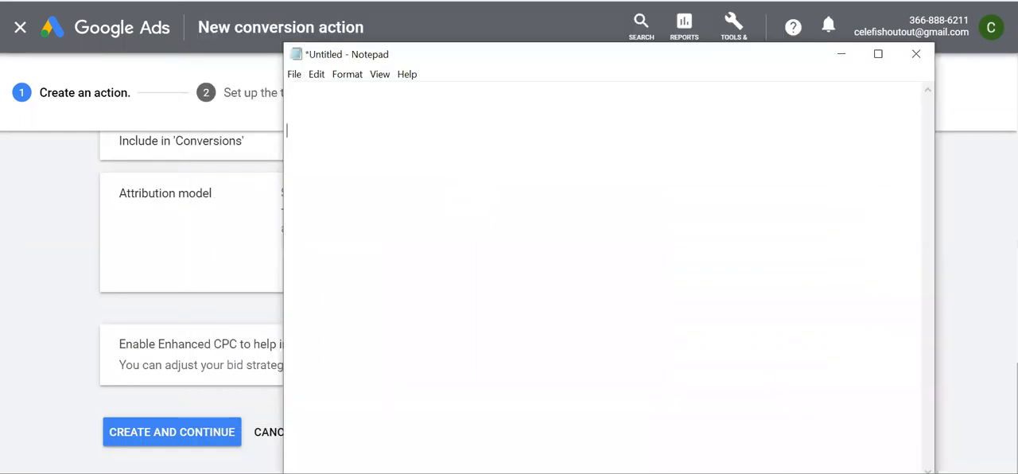
Write the heading "Data Driven Attribution Model :" in the Notepad document
{"action": "type", "text": "Data Driven "}
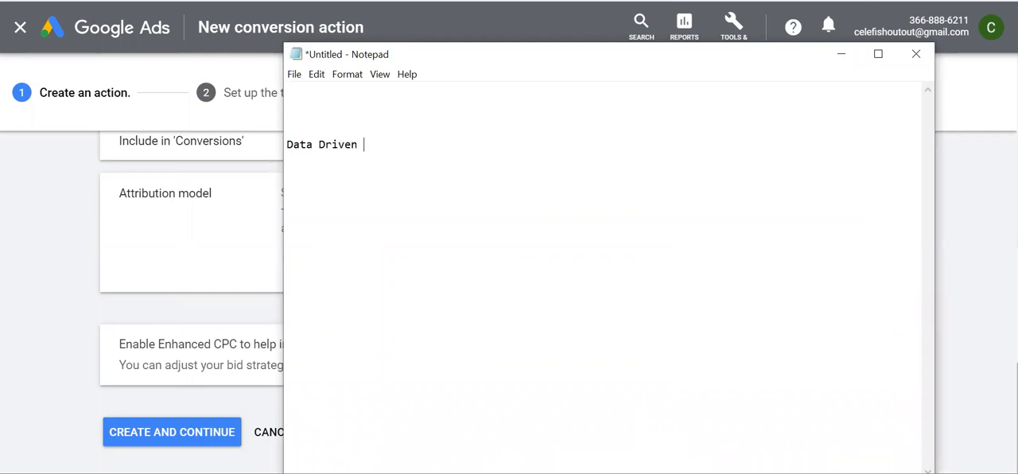
{"action": "type", "text": "Attribution Model :"}
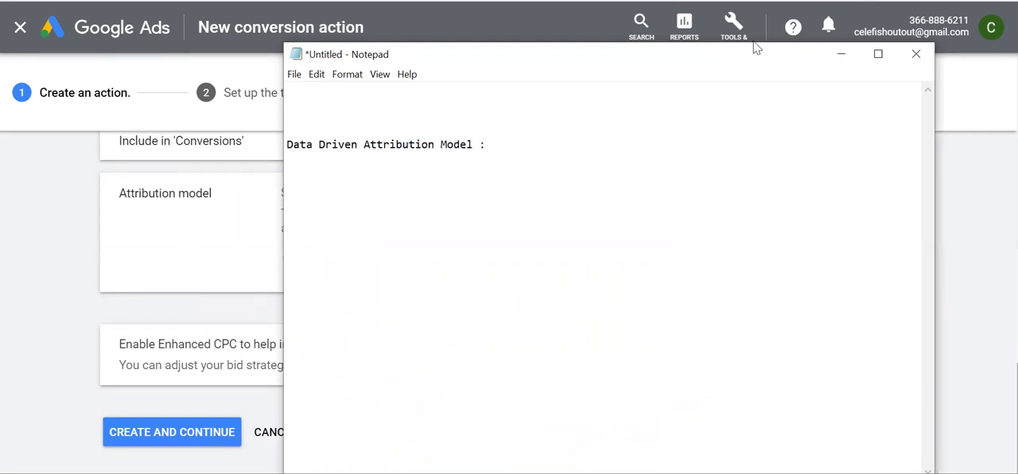
Return to the conversion action in Google Ads and read the description of the Data-driven attribution model
{"action": "left_click", "coordinate": [842, 53]}
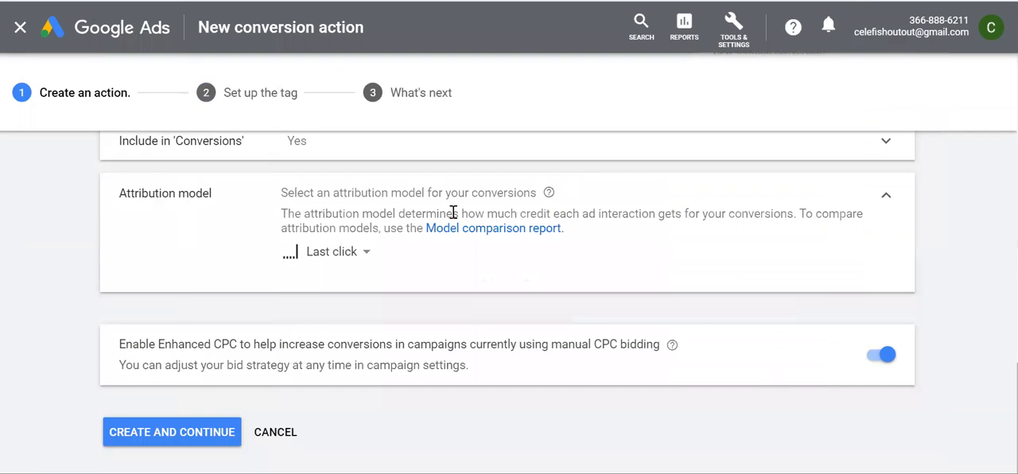
{"action": "left_click", "coordinate": [332, 258]}
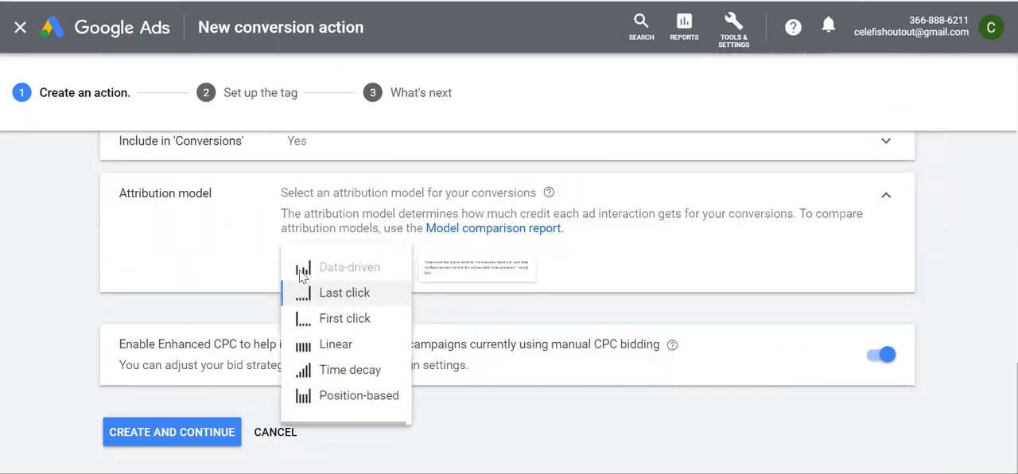
{"action": "mouse_move", "coordinate": [300, 278]}
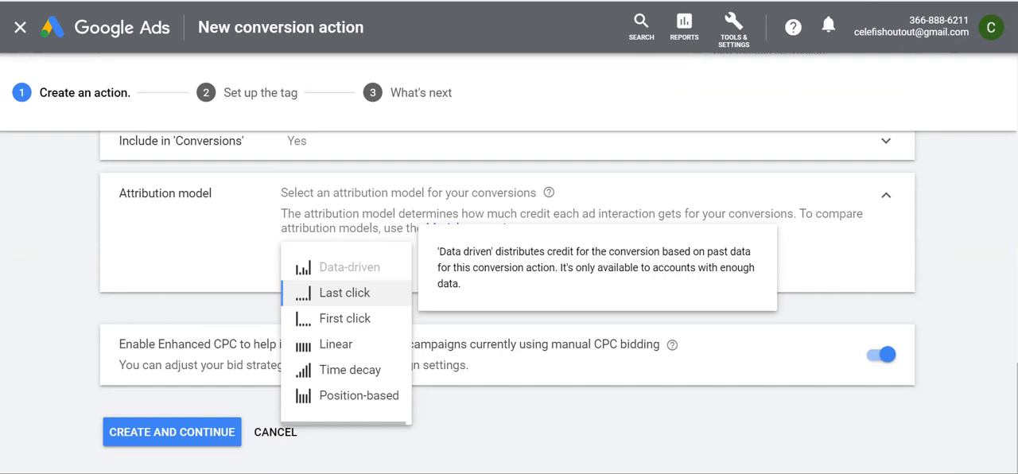
In the Notepad document, add a spaced list numbered 1 to 4, naming item 1 "Ads" and item 2 "SEO"
{"action": "key", "text": "alt+Tab"}
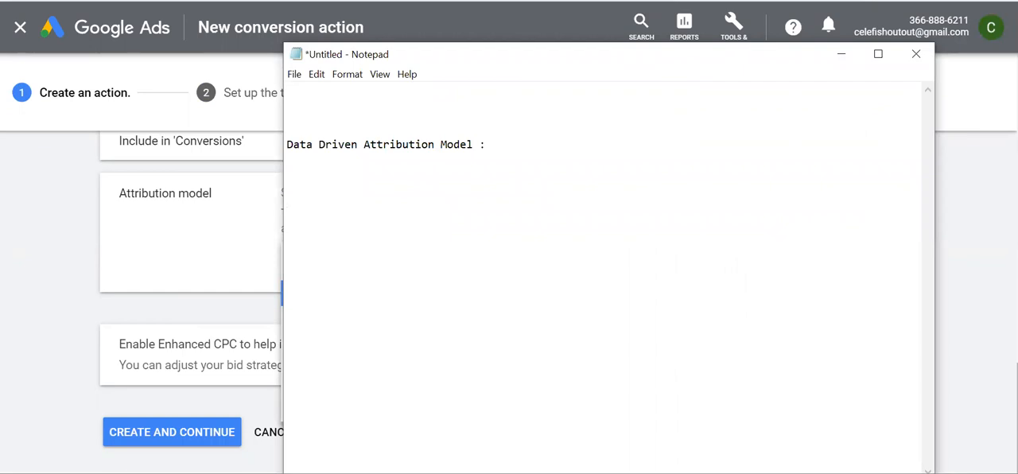
{"action": "type", "text": "1-"}
{"action": "type", "text": "3-"}
{"action": "key", "text": "Return"}
{"action": "type", "text": "Ads"}
{"action": "double_click", "coordinate": [314, 200]}
{"action": "left_click", "coordinate": [315, 242]}
{"action": "type", "text": "SEO"}
Append the total credit 100 to the Data Driven Attribution Model heading
{"action": "left_click_drag", "start_coordinate": [498, 147], "coordinate": [277, 145]}
{"action": "left_click", "coordinate": [344, 202]}
{"action": "left_click", "coordinate": [525, 143]}
{"action": "type", "text": "100"}
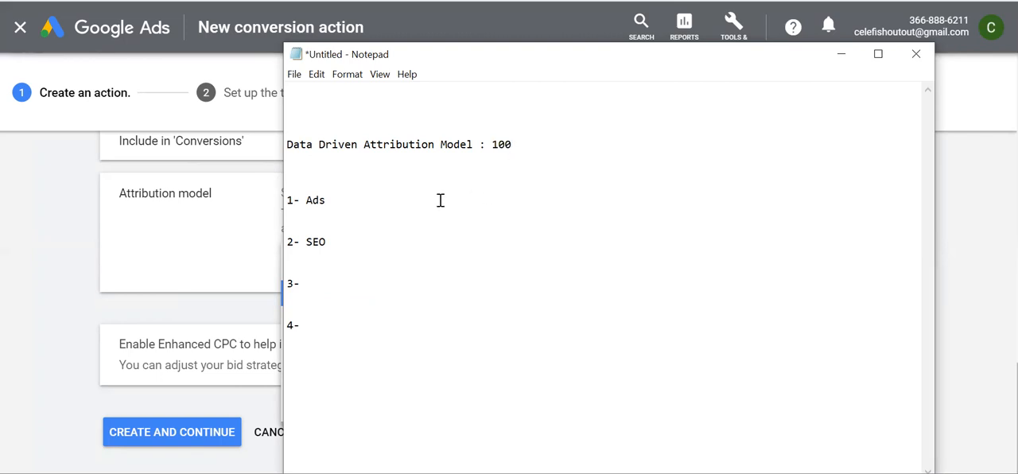
Assign "--- 30" to Ads and "--- 10" to SEO, and fill item 3 with "Ad --- 40"
{"action": "left_click", "coordinate": [413, 201]}
{"action": "type", "text": "--- 30"}
{"action": "left_click", "coordinate": [355, 236]}
{"action": "type", "text": "--- 10   3- Ad --- 40"}
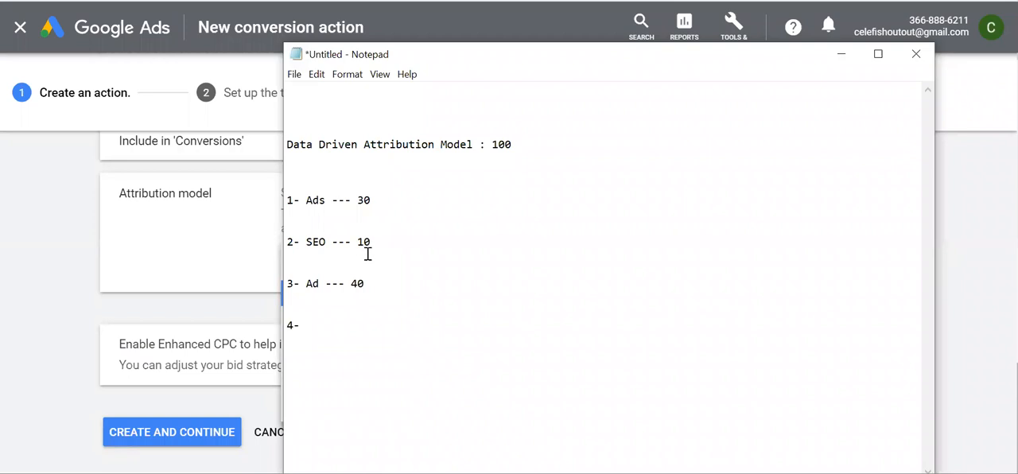
Fill item 4 of the list with "Email Marketing --- 30"
{"action": "left_click", "coordinate": [327, 322]}
{"action": "type", "text": "Email Marketing"}
{"action": "key", "text": "BackSpace"}
{"action": "key", "text": "BackSpace"}
{"action": "type", "text": "--- 30"}
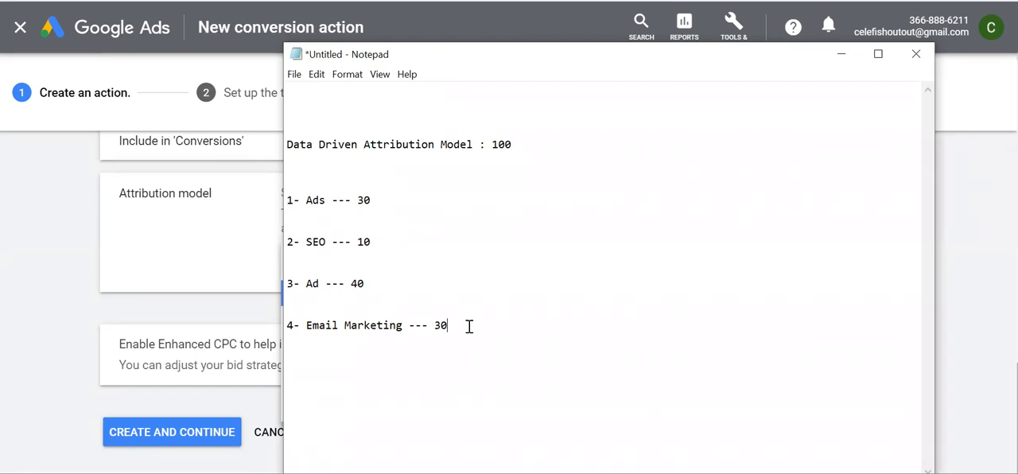
Review how the data-driven model splits the credit by highlighting the heading and the list lines
{"action": "left_click_drag", "start_coordinate": [469, 326], "coordinate": [286, 200]}
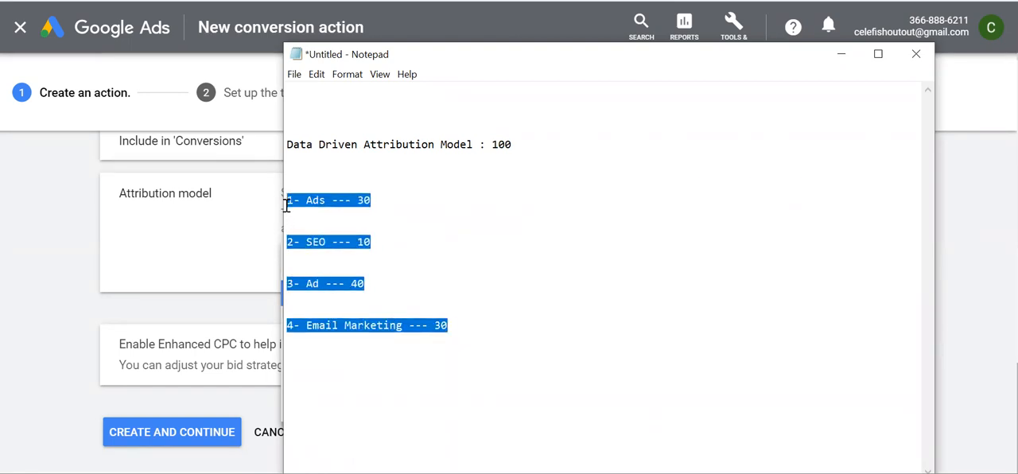
{"action": "left_click", "coordinate": [464, 277]}
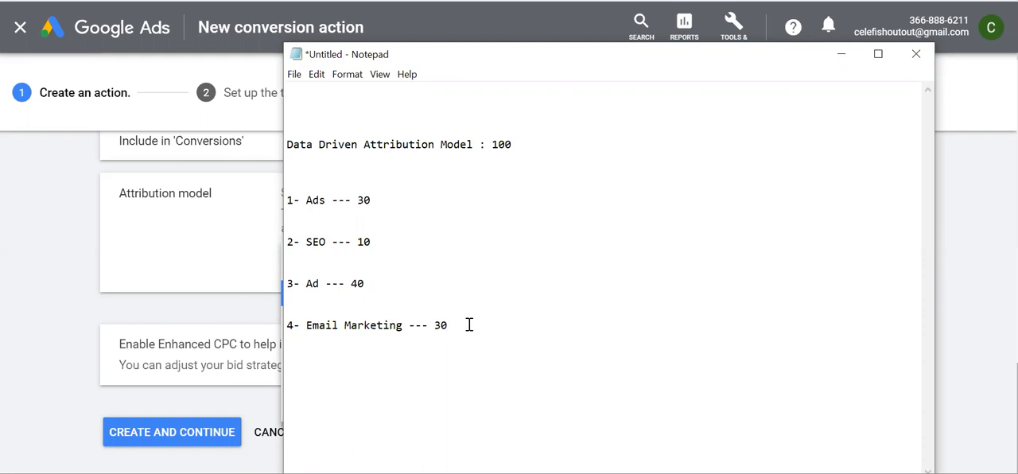
{"action": "left_click_drag", "start_coordinate": [515, 148], "coordinate": [287, 150]}
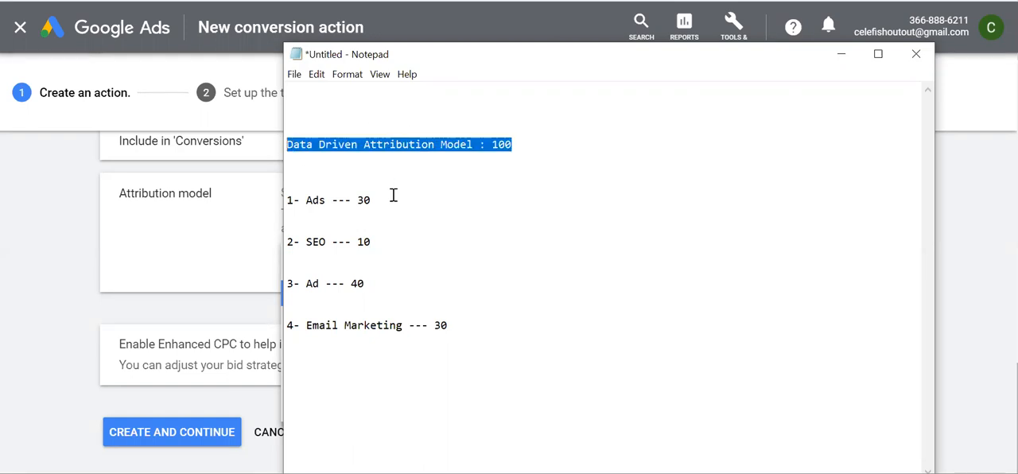
{"action": "left_click", "coordinate": [493, 322]}
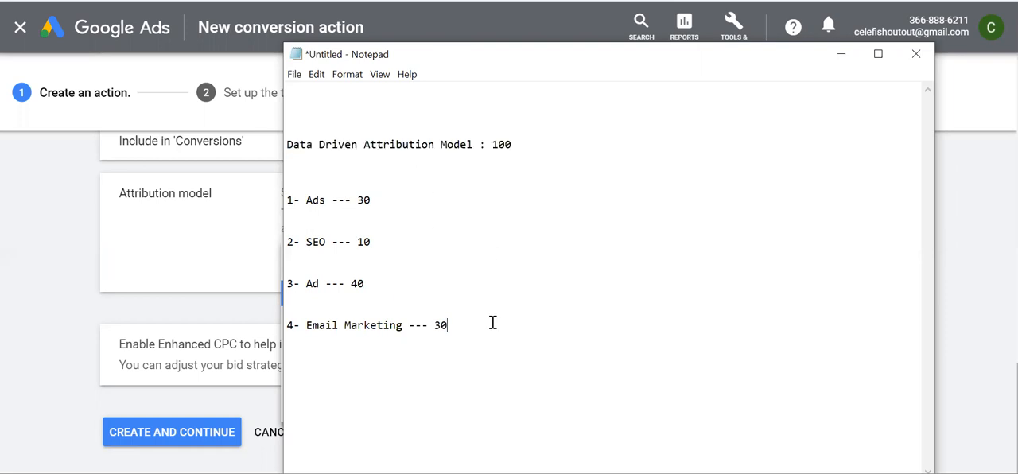
{"action": "left_click_drag", "start_coordinate": [375, 202], "coordinate": [280, 199]}
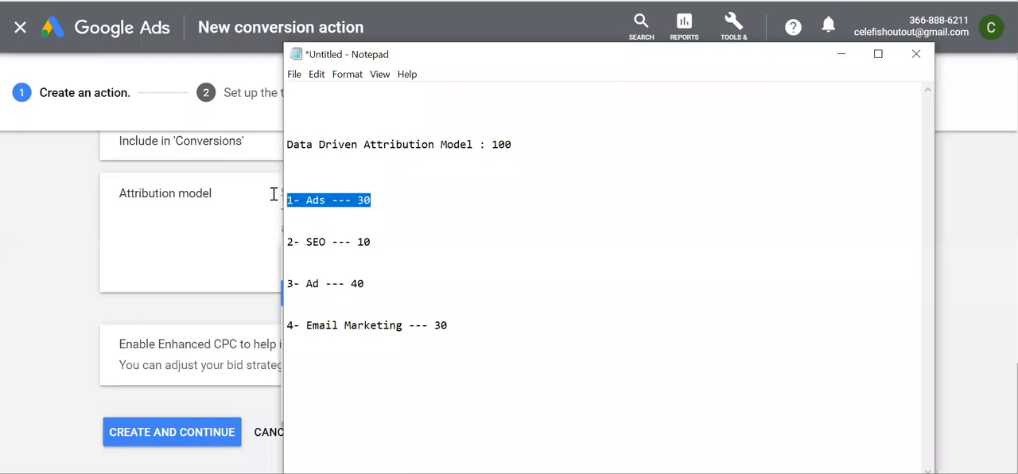
{"action": "left_click", "coordinate": [373, 207]}
{"action": "left_click_drag", "start_coordinate": [381, 245], "coordinate": [273, 242]}
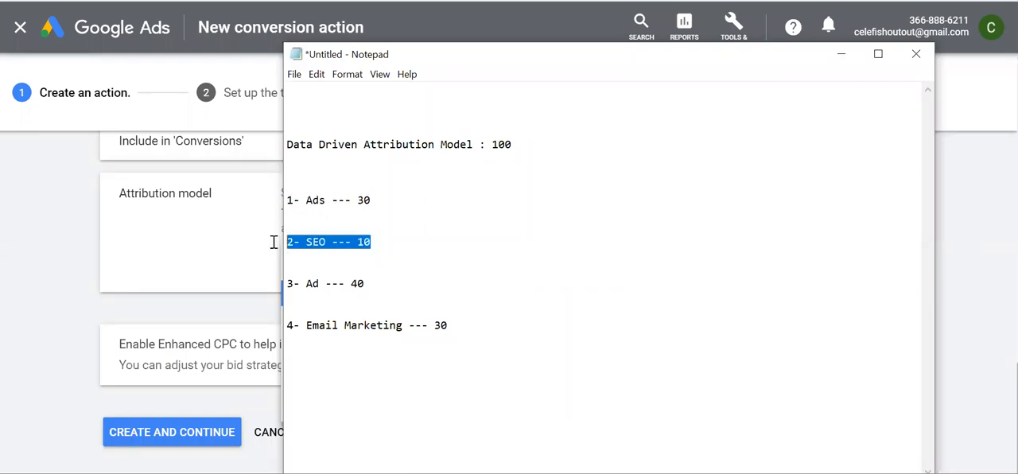
{"action": "left_click", "coordinate": [460, 322]}
{"action": "left_click_drag", "start_coordinate": [461, 326], "coordinate": [285, 143]}
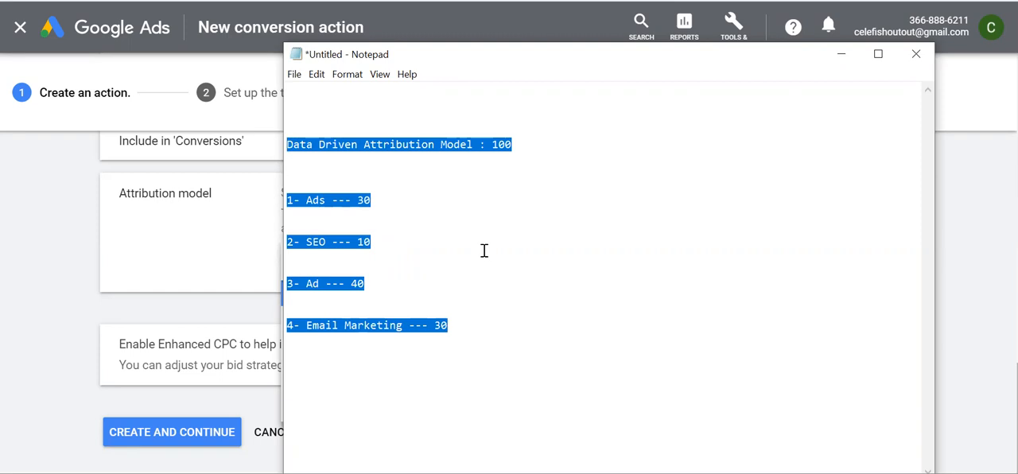
{"action": "left_click", "coordinate": [483, 247]}
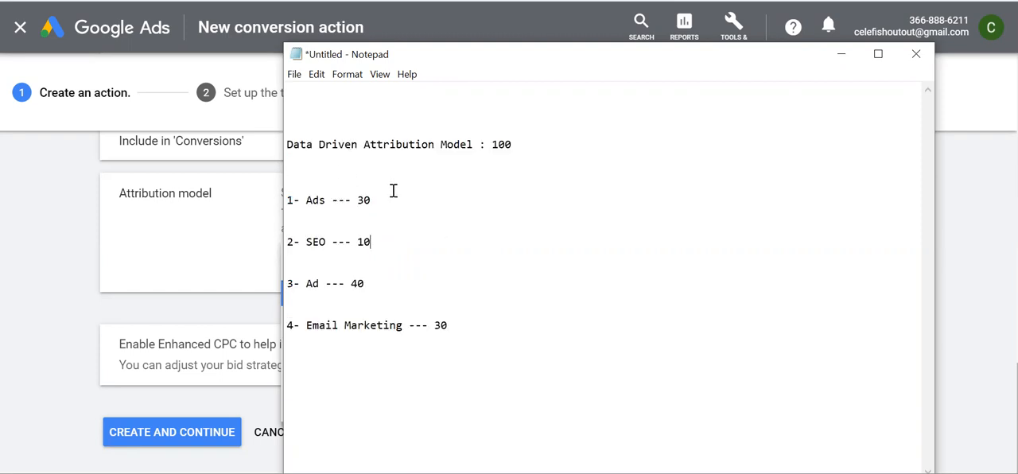
Check the Last click option in Google Ads and change the Notepad heading to "Last Click Attribution Model : 100"
{"action": "key", "text": "alt+Tab"}
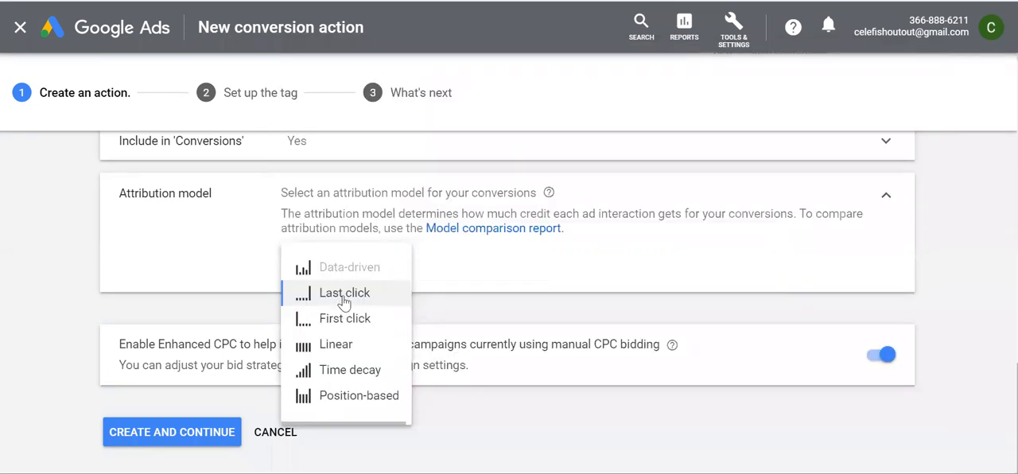
{"action": "key", "text": "alt+Tab"}
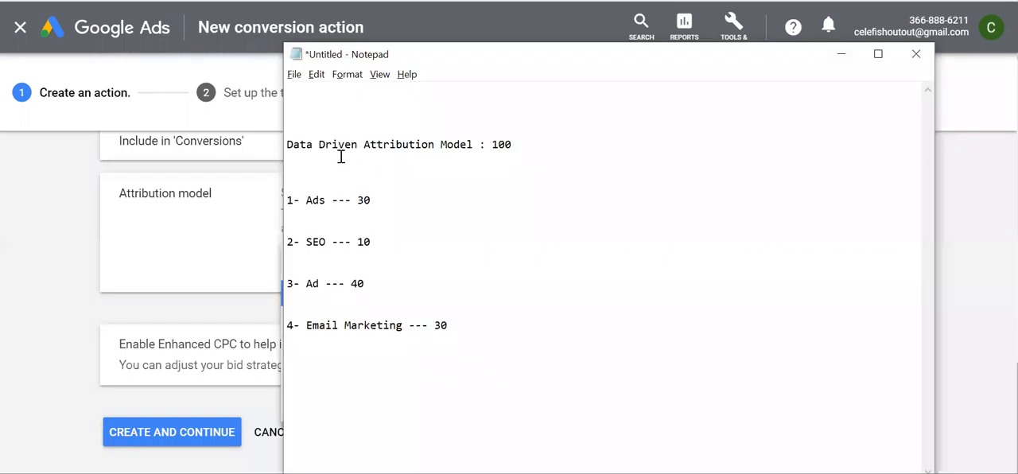
{"action": "left_click", "coordinate": [357, 148]}
{"action": "key", "text": "BackSpace"}
{"action": "key", "text": "BackSpace"}
{"action": "key", "text": "BackSpace"}
{"action": "key", "text": "BackSpace"}
{"action": "key", "text": "BackSpace"}
{"action": "key", "text": "BackSpace"}
{"action": "key", "text": "BackSpace"}
{"action": "key", "text": "BackSpace"}
{"action": "key", "text": "BackSpace"}
{"action": "key", "text": "BackSpace"}
{"action": "key", "text": "BackSpace"}
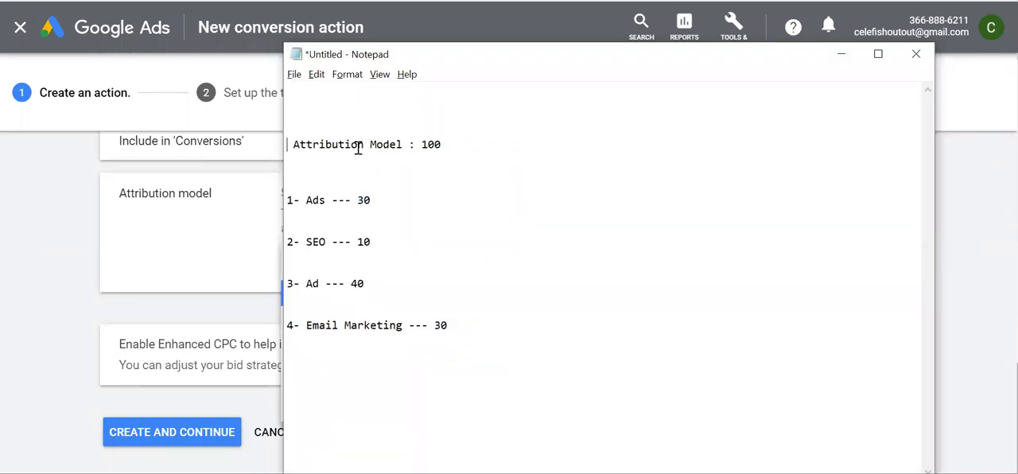
{"action": "type", "text": "Last Click"}
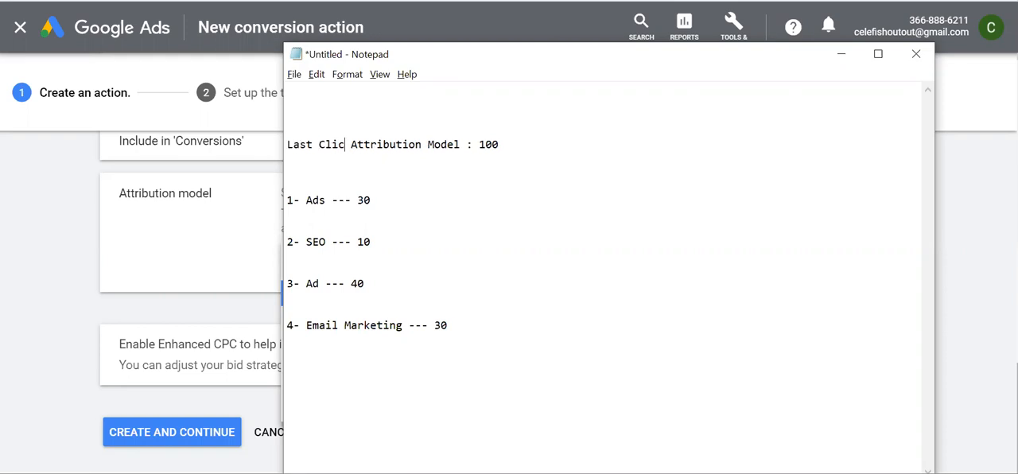
Set the credit of Ads, SEO and Ad to 0 and of Email Marketing to 100
{"action": "left_click", "coordinate": [391, 201]}
{"action": "key", "text": "BackSpace"}
{"action": "key", "text": "BackSpace"}
{"action": "type", "text": "0"}
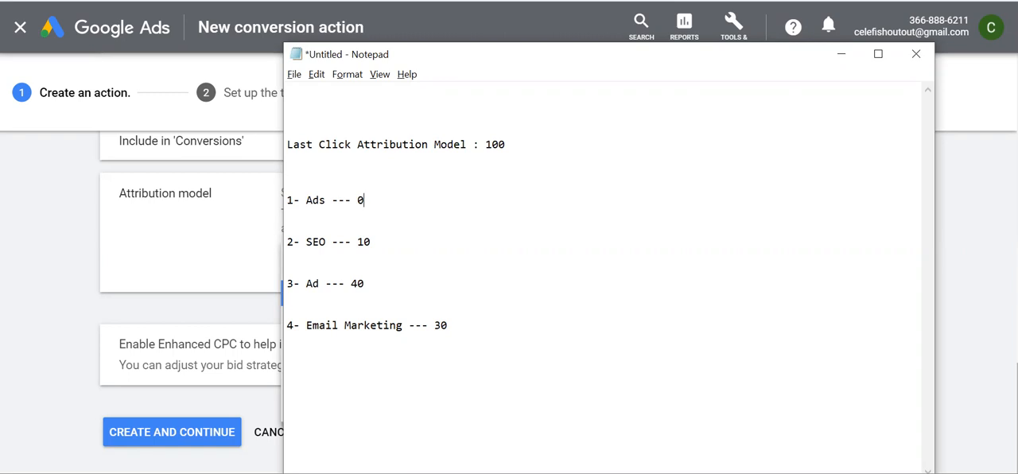
{"action": "left_click", "coordinate": [383, 244]}
{"action": "key", "text": "BackSpace"}
{"action": "key", "text": "BackSpace"}
{"action": "type", "text": "0"}
{"action": "left_click", "coordinate": [375, 286]}
{"action": "key", "text": "BackSpace"}
{"action": "key", "text": "BackSpace"}
{"action": "type", "text": "1"}
Review the last-click example by highlighting the Email Marketing line and the SEO and Ad lines
{"action": "left_click_drag", "start_coordinate": [481, 327], "coordinate": [288, 322]}
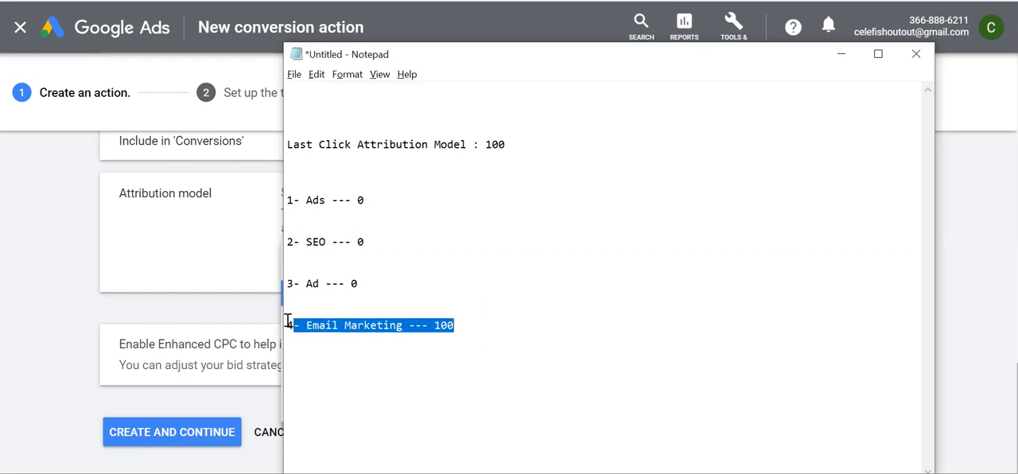
{"action": "left_click", "coordinate": [465, 334]}
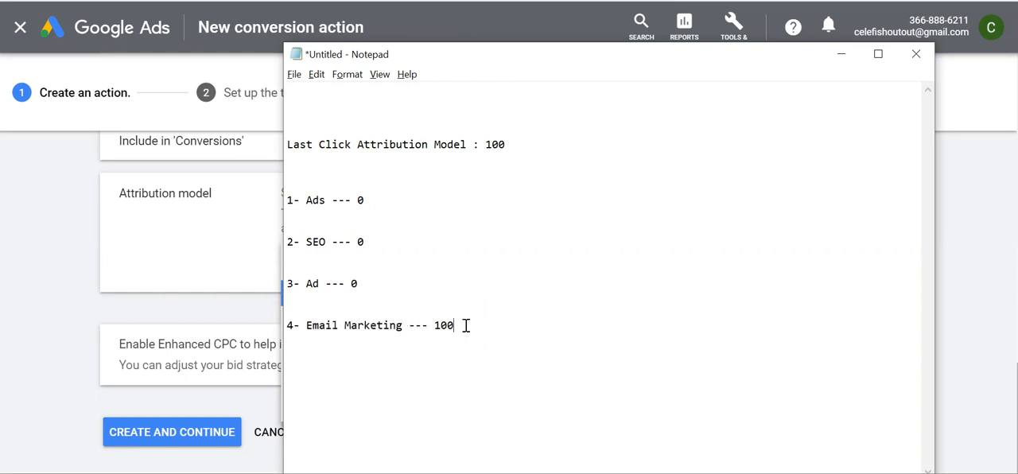
{"action": "left_click", "coordinate": [289, 327], "text": "shift"}
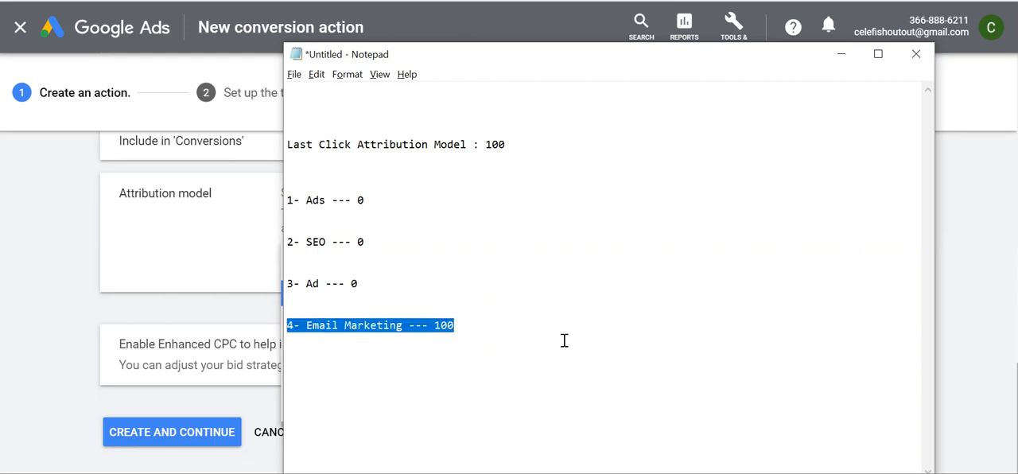
{"action": "left_click", "coordinate": [493, 332]}
{"action": "left_click_drag", "start_coordinate": [477, 334], "coordinate": [285, 328]}
{"action": "left_click", "coordinate": [476, 314]}
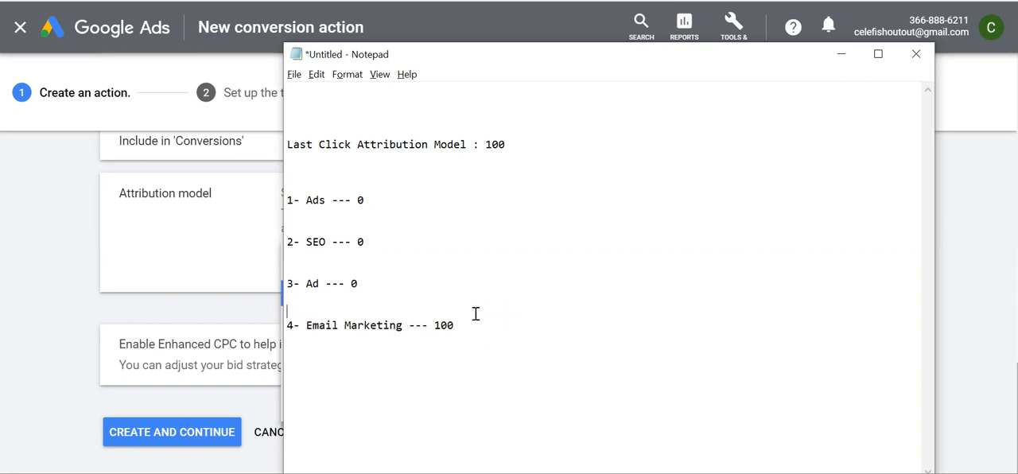
{"action": "left_click_drag", "start_coordinate": [463, 325], "coordinate": [280, 323]}
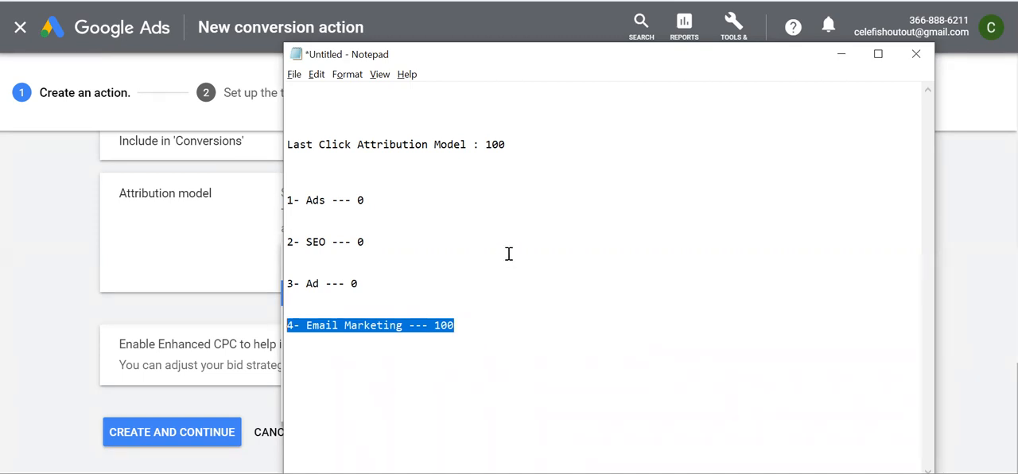
{"action": "left_click", "coordinate": [456, 335]}
{"action": "left_click_drag", "start_coordinate": [456, 325], "coordinate": [286, 326]}
{"action": "left_click_drag", "start_coordinate": [362, 283], "coordinate": [289, 218]}
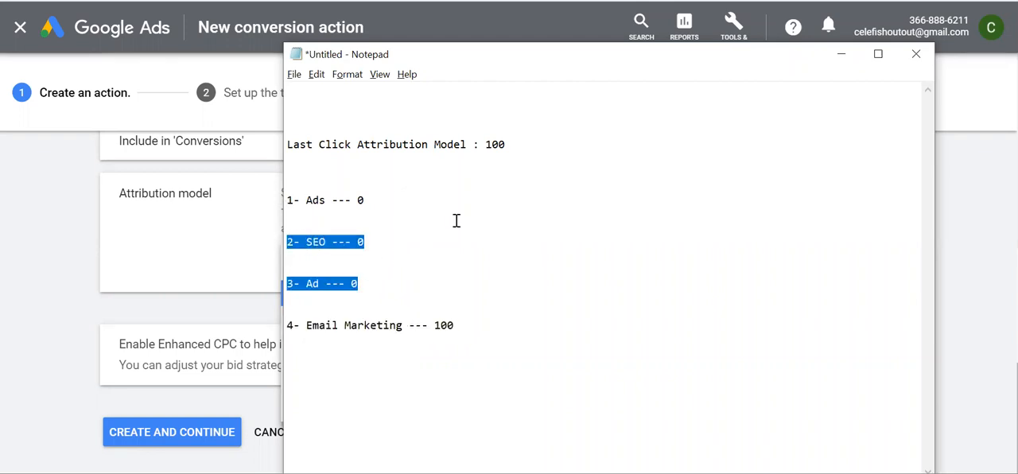
Switch to Google Ads and set the conversion action's attribution model to First click
{"action": "left_click", "coordinate": [236, 255]}
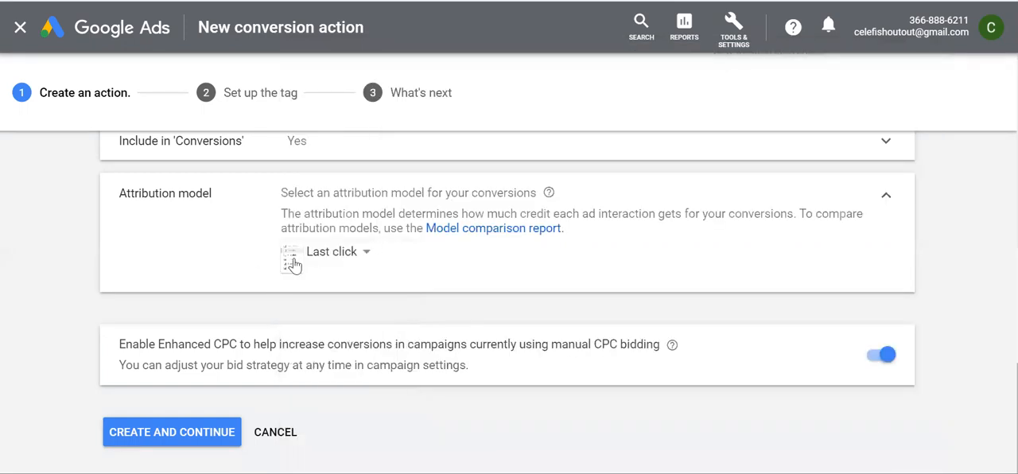
{"action": "left_click", "coordinate": [316, 251]}
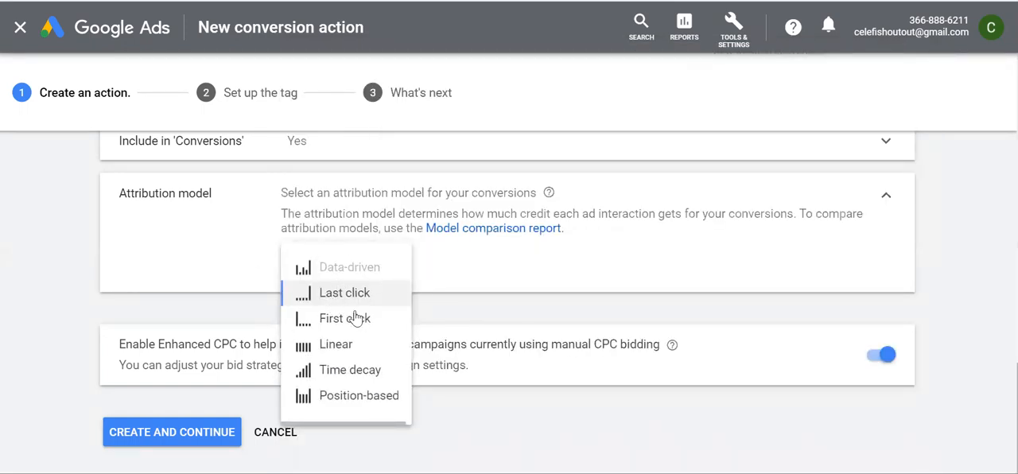
{"action": "left_click", "coordinate": [334, 326]}
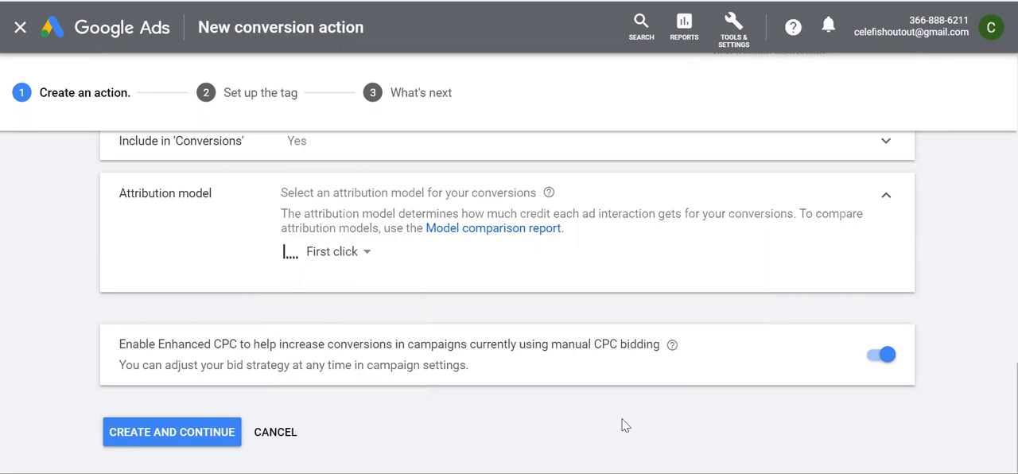
In the Notepad example, set the credit of Ads to 100 and of Email Marketing to 0
{"action": "key", "text": "alt+Tab"}
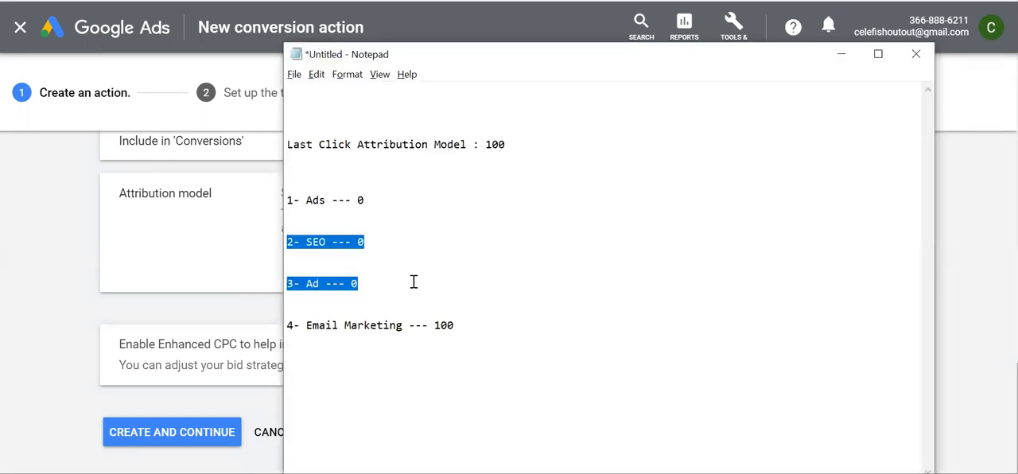
{"action": "left_click", "coordinate": [367, 229]}
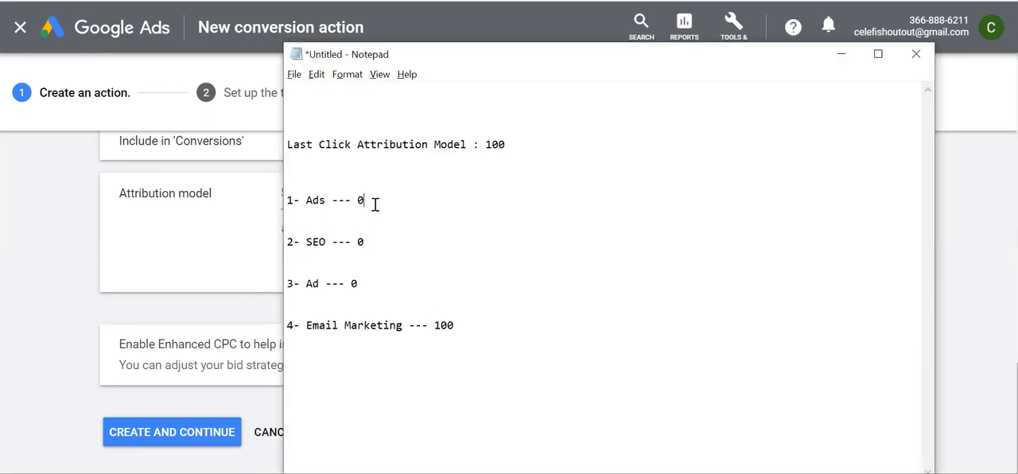
{"action": "type", "text": "1000"}
{"action": "key", "text": "BackSpace"}
{"action": "left_click", "coordinate": [459, 326]}
{"action": "key", "text": "BackSpace"}
{"action": "type", "text": "0"}
{"action": "left_click_drag", "start_coordinate": [384, 201], "coordinate": [291, 189]}
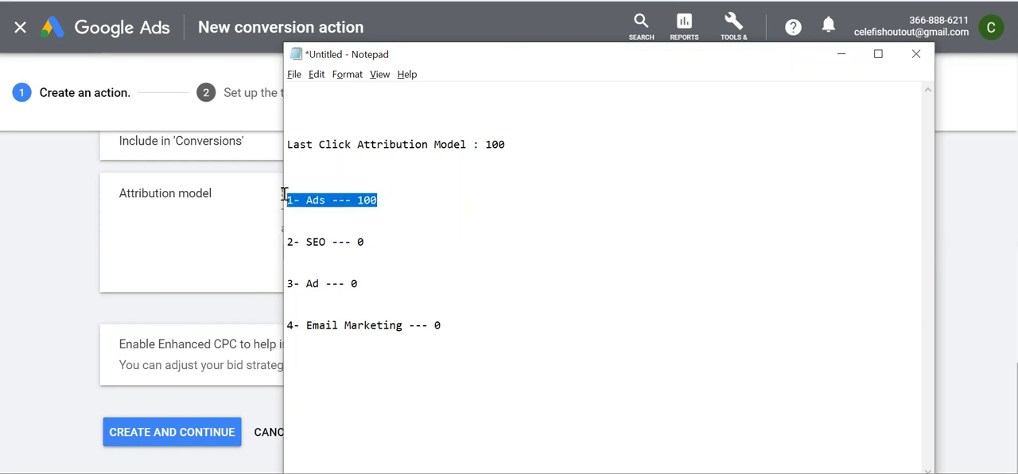
Compare the attribution model setting in Google Ads with the credit breakdown in Notepad
{"action": "key", "text": "alt+Tab"}
{"action": "left_click_drag", "start_coordinate": [283, 197], "coordinate": [538, 199]}
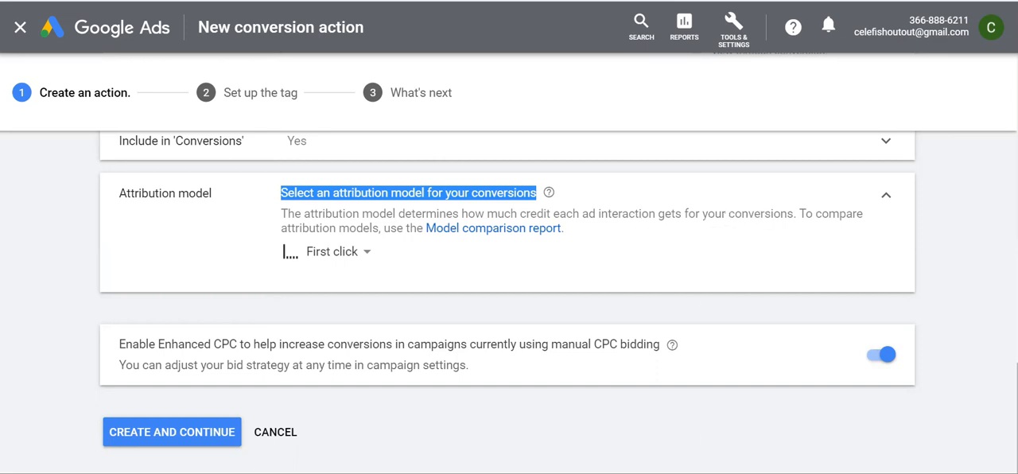
{"action": "key", "text": "alt+Tab"}
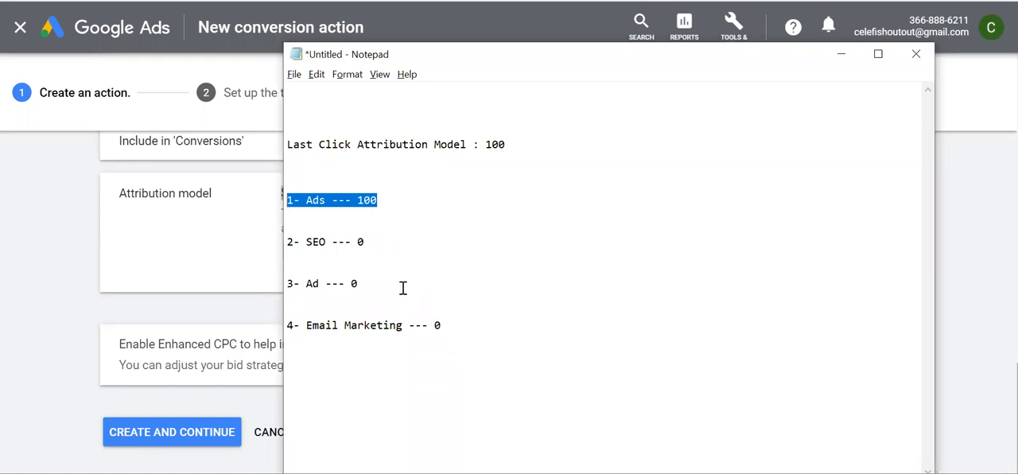
{"action": "left_click", "coordinate": [415, 230]}
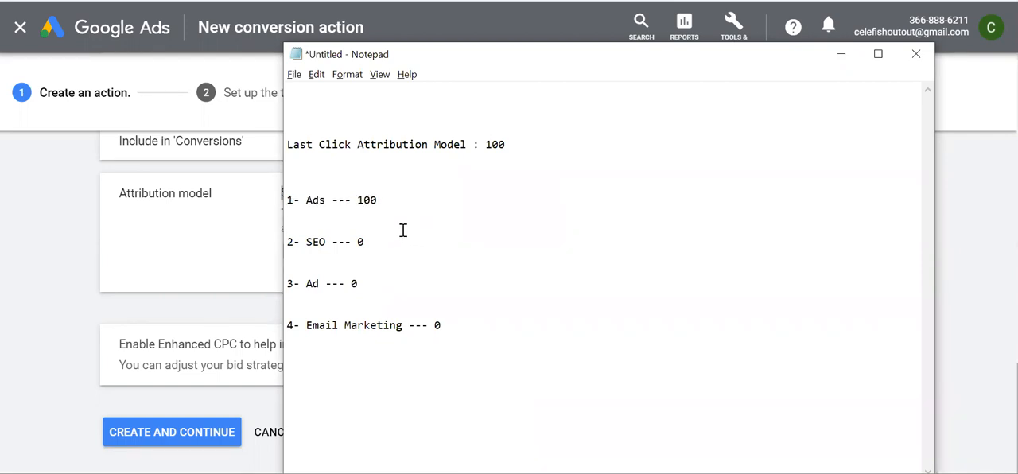
{"action": "left_click", "coordinate": [249, 246]}
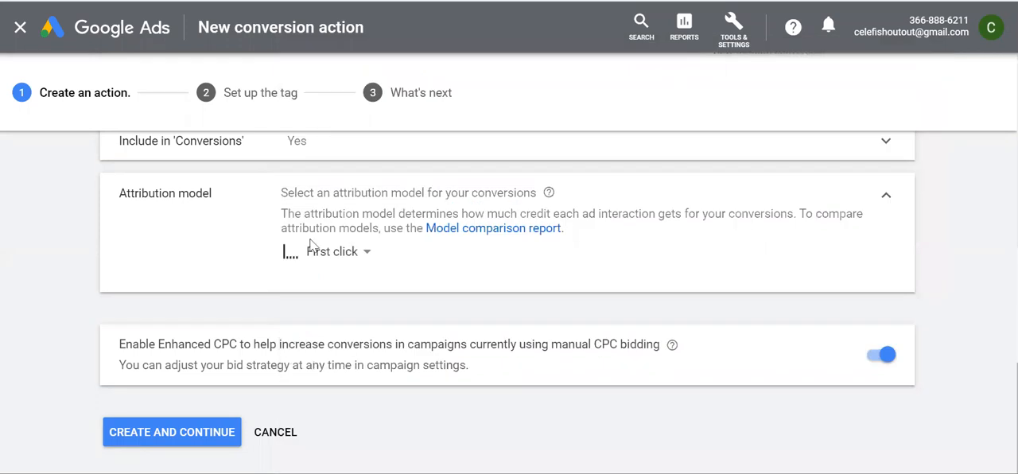
Review the attribution model options and set the conversion action's model to Linear
{"action": "left_click", "coordinate": [335, 253]}
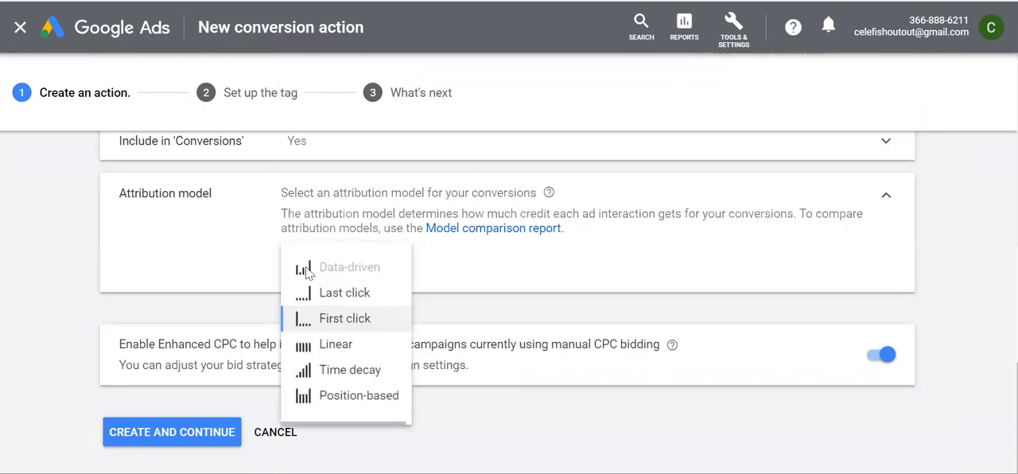
{"action": "mouse_move", "coordinate": [338, 273]}
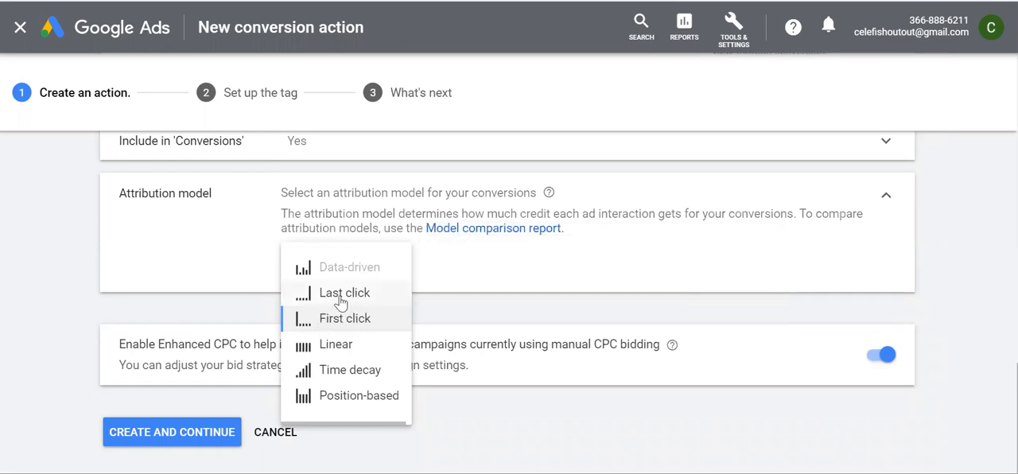
{"action": "mouse_move", "coordinate": [342, 297]}
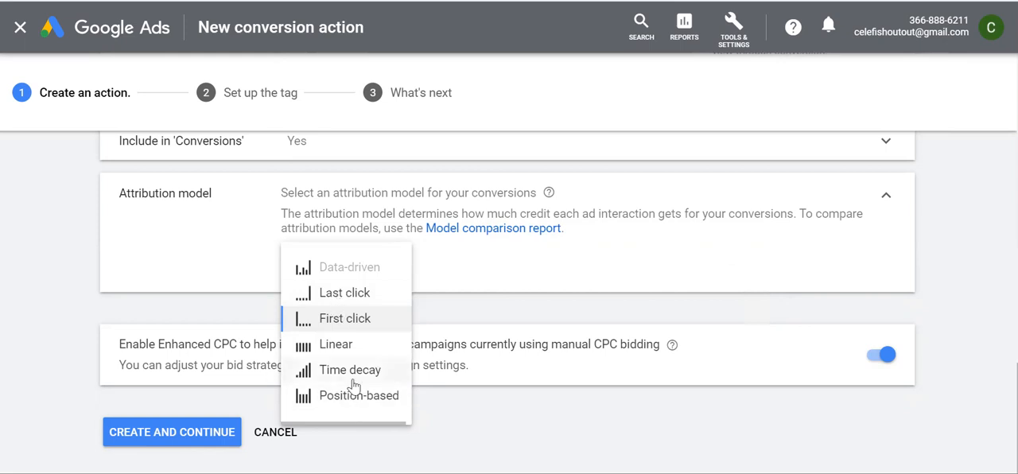
{"action": "left_click", "coordinate": [201, 260]}
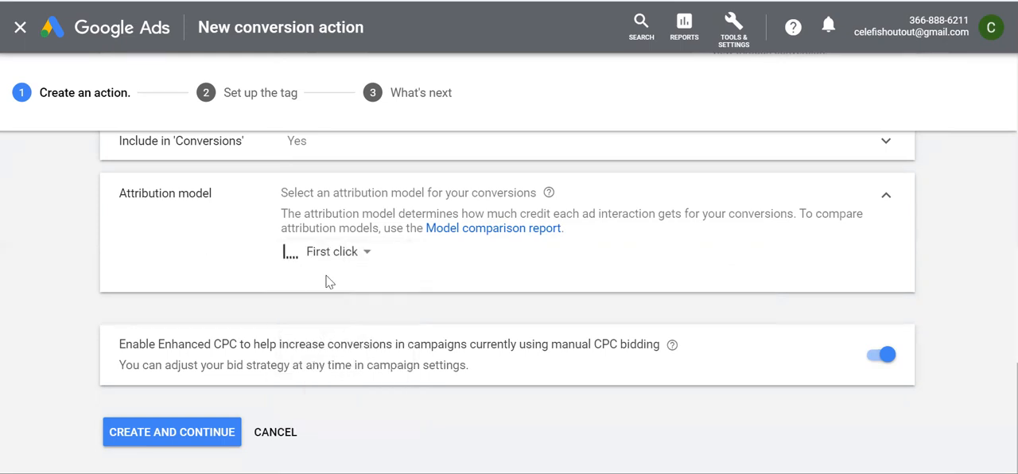
{"action": "left_click", "coordinate": [338, 253]}
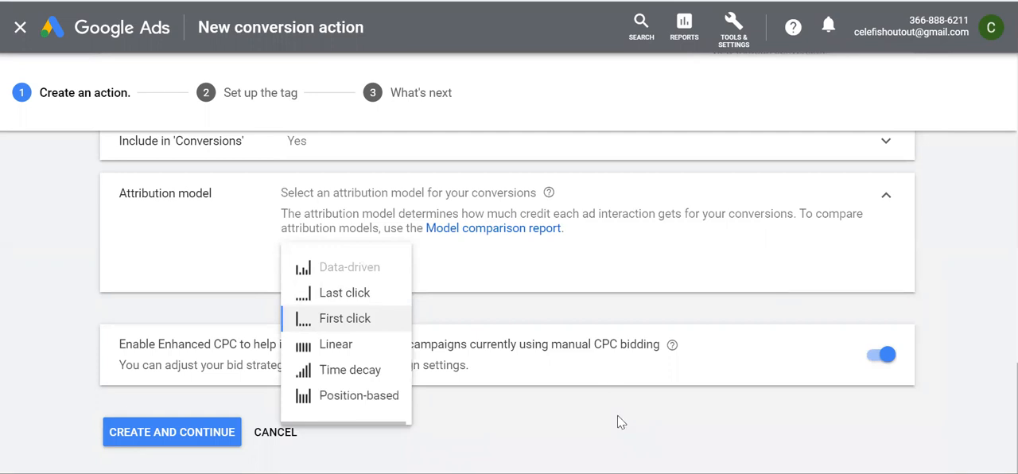
{"action": "left_click", "coordinate": [338, 346]}
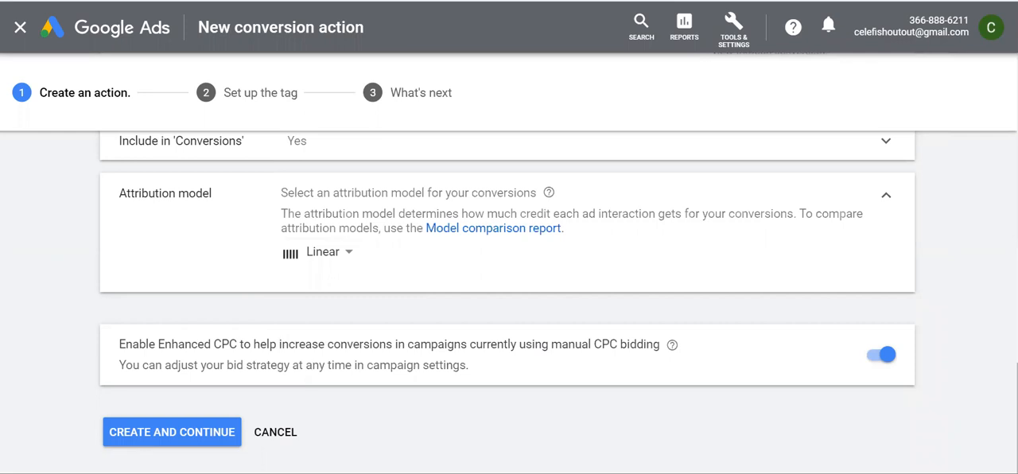
Switch to the Notepad example and set the credit of Ads and of SEO to 25
{"action": "key", "text": "alt+Tab"}
{"action": "left_click", "coordinate": [391, 203]}
{"action": "key", "text": "BackSpace"}
{"action": "key", "text": "BackSpace"}
{"action": "type", "text": "25"}
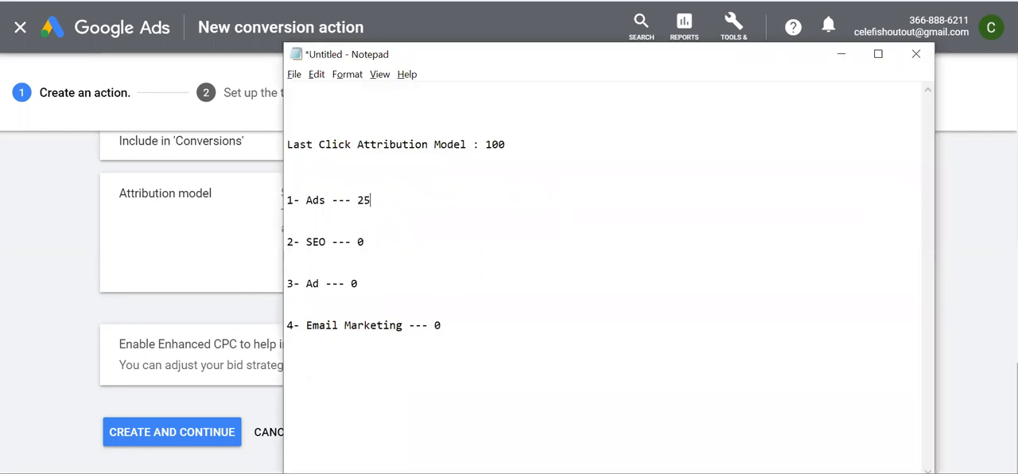
{"action": "left_click", "coordinate": [368, 243]}
{"action": "key", "text": "BackSpace"}
{"action": "type", "text": "2"}
Rename the Ads entry to Ad Interaction1 and replace the SEO, Ad and Email Marketing labels with the same text
{"action": "left_click", "coordinate": [326, 201]}
{"action": "key", "text": "BackSpace"}
{"action": "type", "text": "Interaction1"}
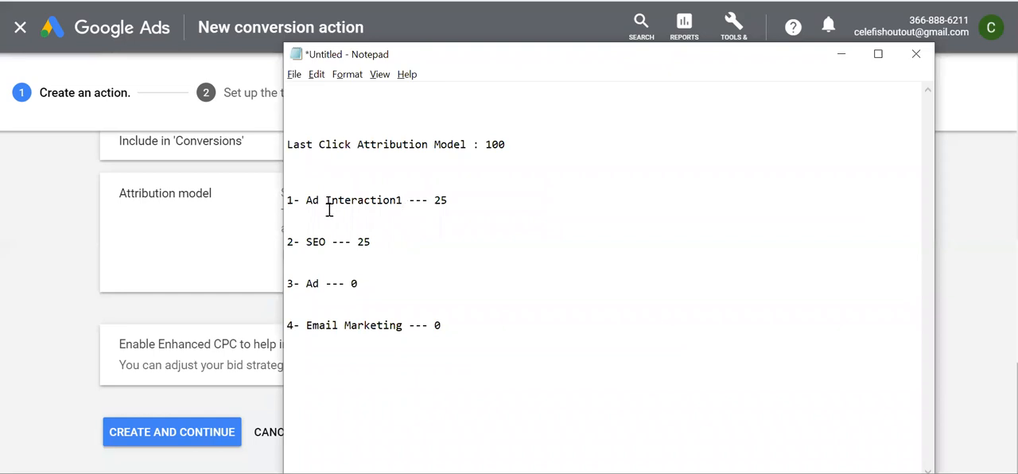
{"action": "left_click_drag", "start_coordinate": [326, 241], "coordinate": [308, 202]}
{"action": "key", "text": "ctrl+c"}
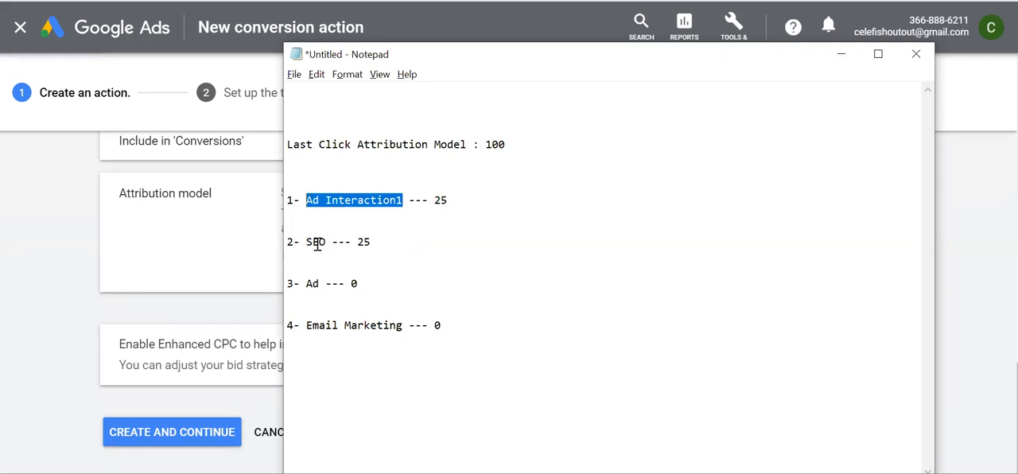
{"action": "left_click_drag", "start_coordinate": [326, 241], "coordinate": [305, 242]}
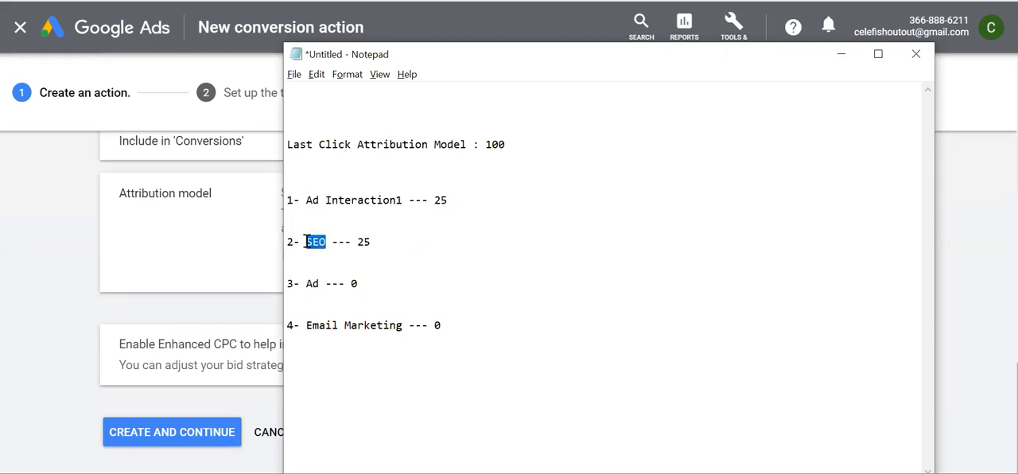
{"action": "key", "text": "ctrl+v"}
{"action": "left_click_drag", "start_coordinate": [319, 284], "coordinate": [305, 284]}
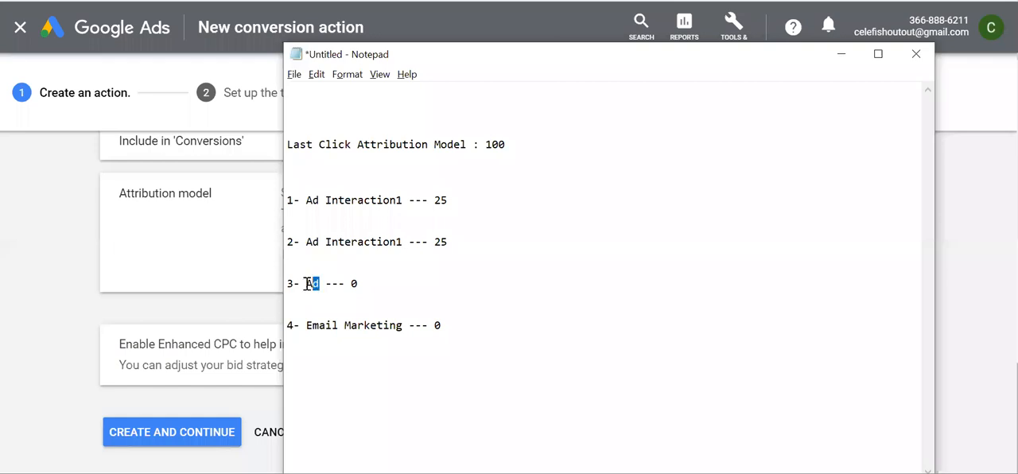
{"action": "key", "text": "ctrl+v"}
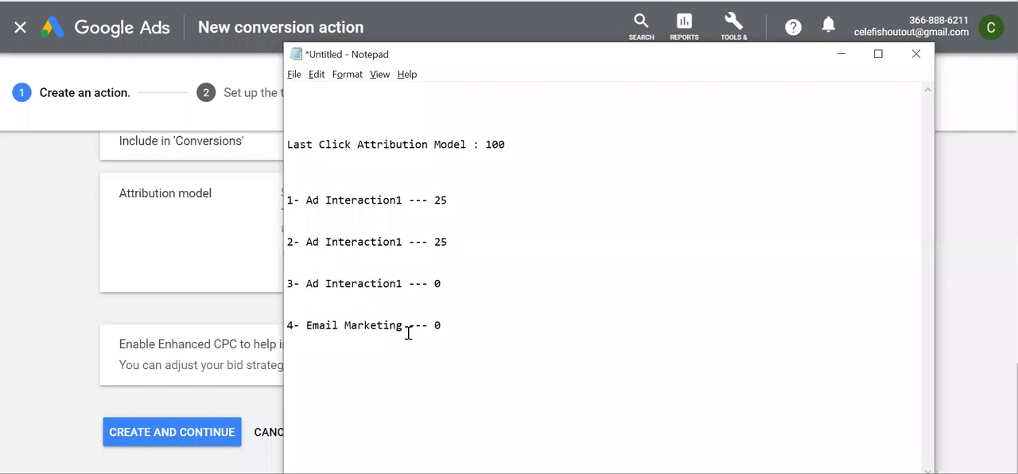
{"action": "left_click_drag", "start_coordinate": [403, 326], "coordinate": [308, 329]}
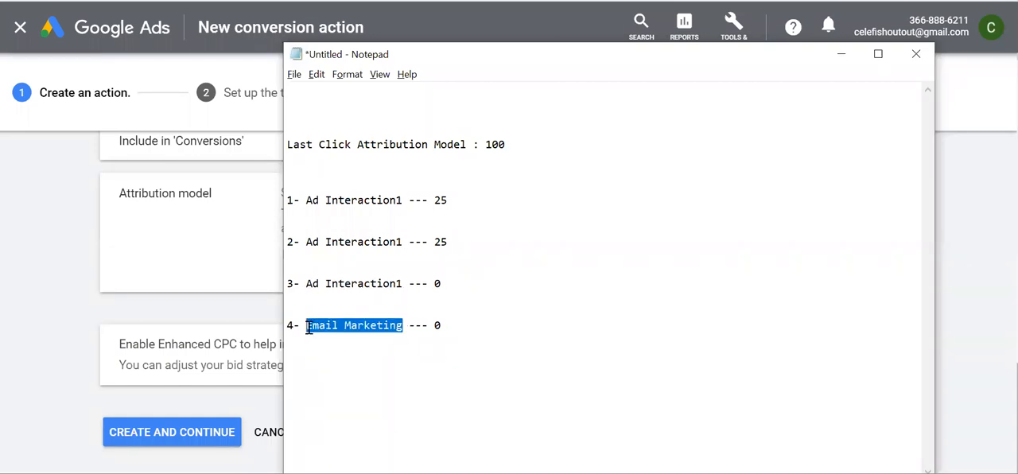
{"action": "key", "text": "ctrl+v"}
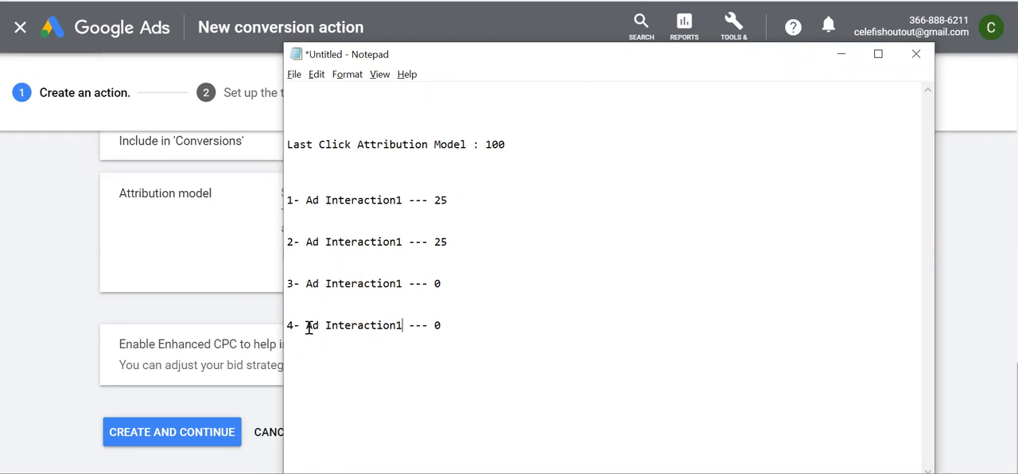
Renumber the second to fourth labels as Ad Interaction2, Ad Interaction3 and Ad Interaction4, and set the last two credits to 25
{"action": "left_click", "coordinate": [404, 242]}
{"action": "key", "text": "BackSpace"}
{"action": "type", "text": "2"}
{"action": "left_click", "coordinate": [403, 284]}
{"action": "key", "text": "BackSpace"}
{"action": "type", "text": "3"}
{"action": "left_click", "coordinate": [405, 325]}
{"action": "key", "text": "BackSpace"}
{"action": "type", "text": "4"}
{"action": "key", "text": "BackSpace"}
{"action": "type", "text": "2"}
Switch to Google Ads and set the conversion action's attribution model to Time decay
{"action": "key", "text": "alt+Tab"}
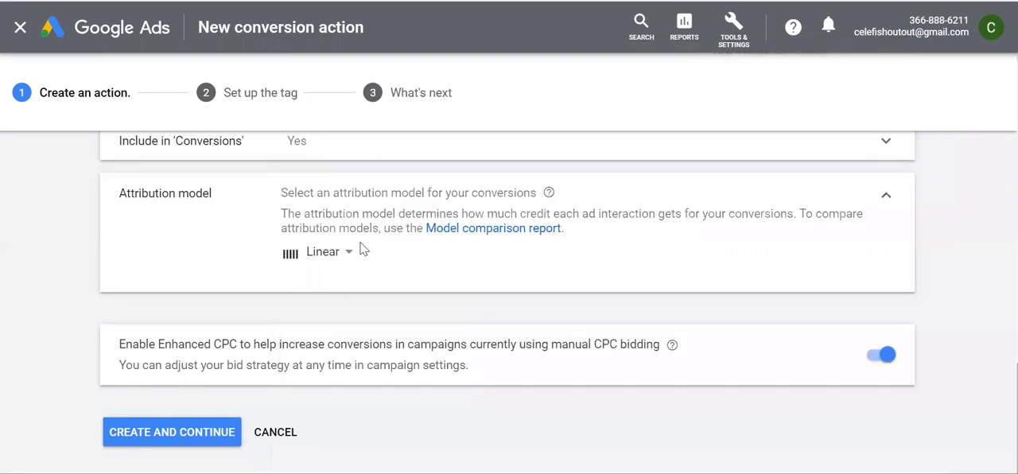
{"action": "left_click", "coordinate": [333, 263]}
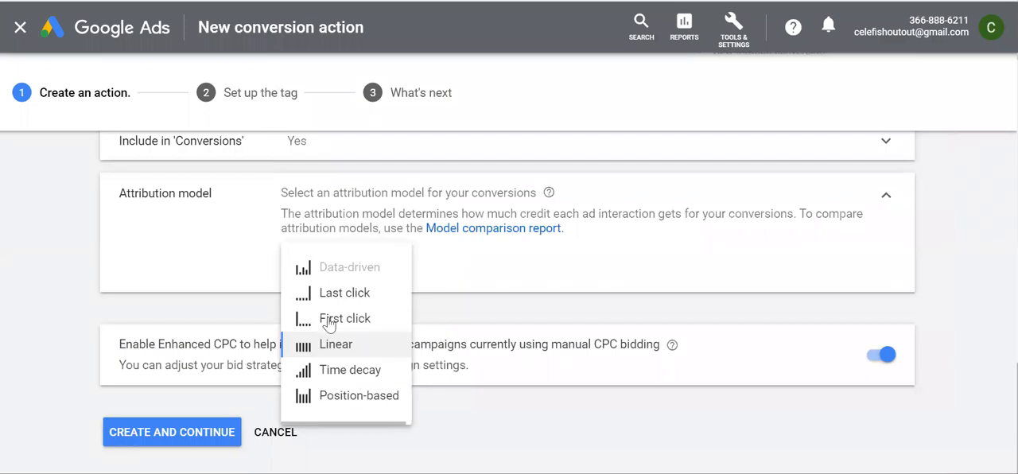
{"action": "left_click", "coordinate": [338, 372]}
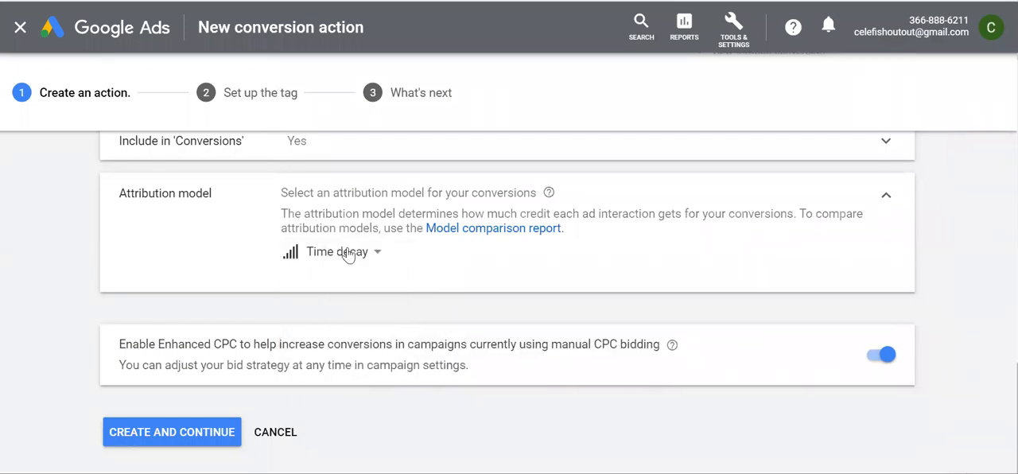
In the Notepad example, clear the Ad Interaction1 credit and change the heading to Time Decay Attribution Model
{"action": "key", "text": "alt+Tab"}
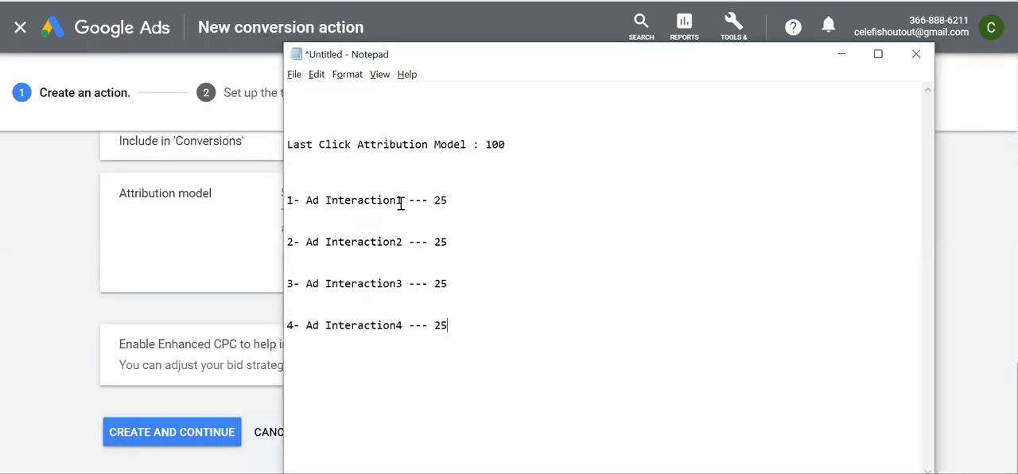
{"action": "double_click", "coordinate": [449, 202]}
{"action": "key", "text": "BackSpace"}
{"action": "left_click_drag", "start_coordinate": [351, 146], "coordinate": [288, 149]}
{"action": "type", "text": "Time Dec"}
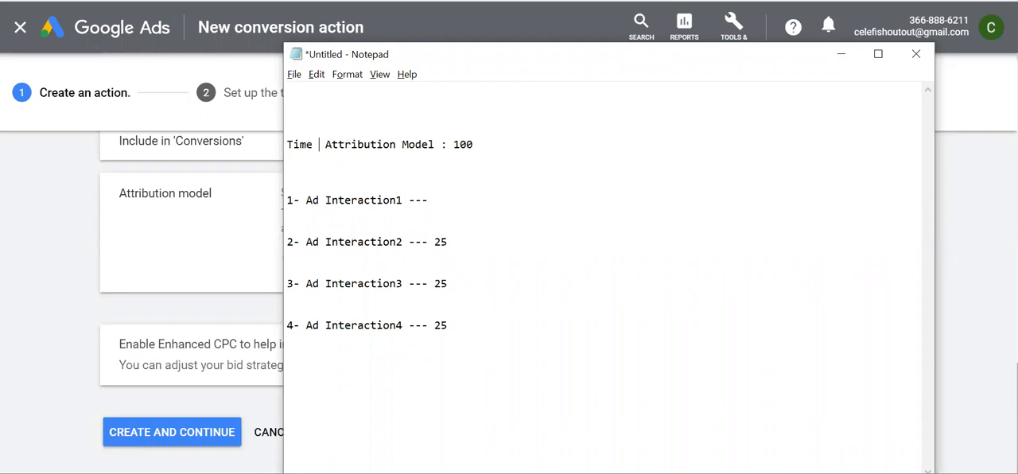
{"action": "type", "text": "ay"}
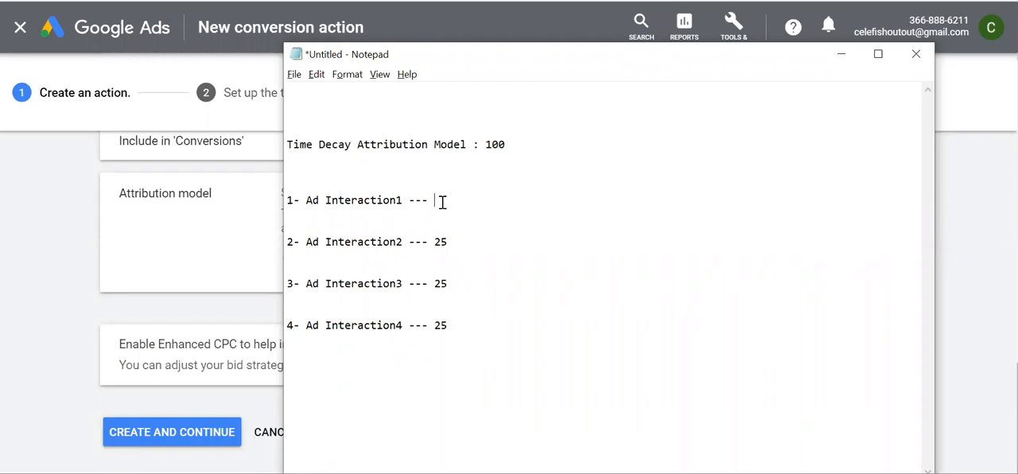
{"action": "type", "text": "1"}
Enter increasing credits for the four ad interactions, with 20, 30 and 40 for Ad Interaction2, Ad Interaction3 and Ad Interaction4
{"action": "key", "text": "BackSpace"}
{"action": "type", "text": "2"}
{"action": "left_click_drag", "start_coordinate": [454, 286], "coordinate": [453, 271]}
{"action": "left_click", "coordinate": [449, 242]}
{"action": "left_click", "coordinate": [452, 284]}
{"action": "key", "text": "BackSpace"}
{"action": "key", "text": "BackSpace"}
{"action": "type", "text": "30"}
{"action": "left_click", "coordinate": [451, 326]}
{"action": "key", "text": "BackSpace"}
{"action": "key", "text": "BackSpace"}
{"action": "type", "text": "40"}
Switch to Google Ads and set the conversion action's attribution model to Position-based
{"action": "key", "text": "alt+Tab"}
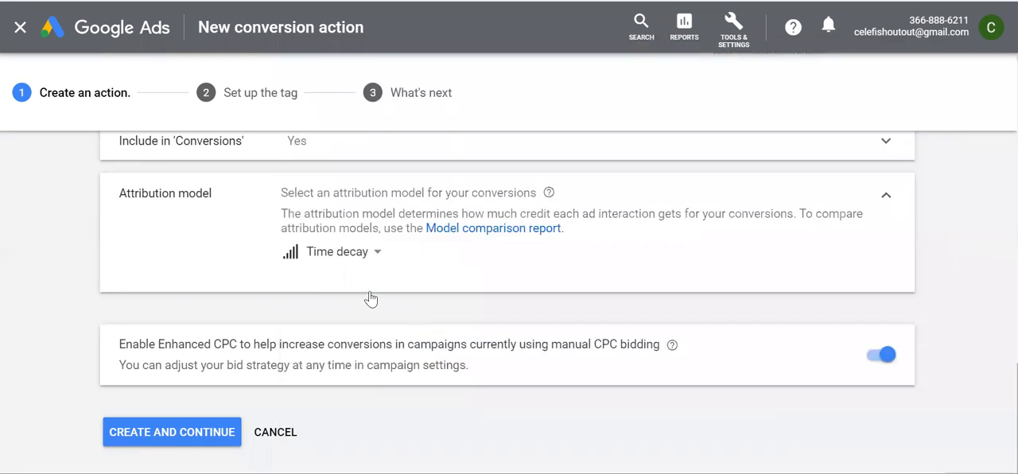
{"action": "left_click", "coordinate": [348, 253]}
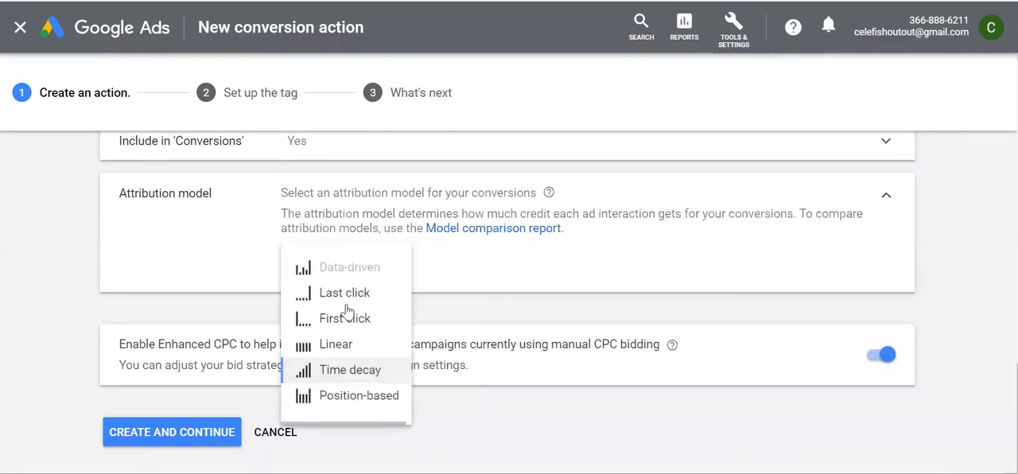
{"action": "left_click", "coordinate": [343, 397]}
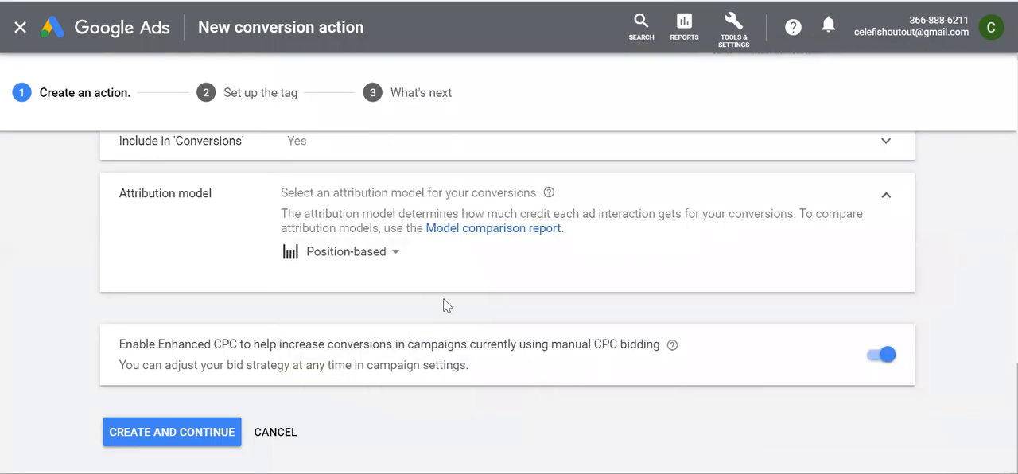
In the Notepad example, set the credits of Ad Interaction1 and Ad Interaction4 to 30
{"action": "key", "text": "alt+Tab"}
{"action": "left_click", "coordinate": [451, 204]}
{"action": "key", "text": "BackSpace"}
{"action": "key", "text": "BackSpace"}
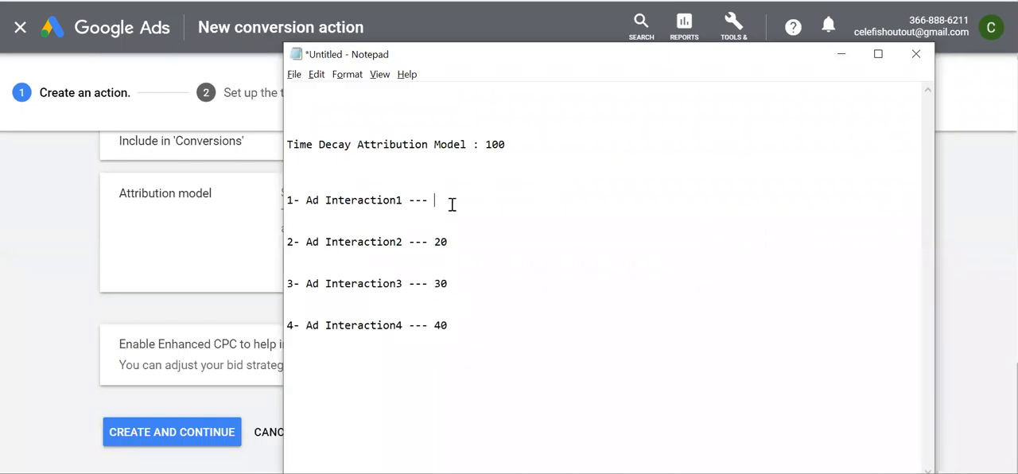
{"action": "type", "text": "2"}
{"action": "left_click", "coordinate": [463, 323]}
{"action": "key", "text": "BackSpace"}
{"action": "key", "text": "BackSpace"}
{"action": "type", "text": "30"}
{"action": "left_click", "coordinate": [454, 200]}
{"action": "key", "text": "BackSpace"}
{"action": "key", "text": "BackSpace"}
{"action": "type", "text": "30"}
Set the credit of Ad Interaction3 to 20
{"action": "left_click", "coordinate": [454, 250]}
{"action": "left_click", "coordinate": [451, 284]}
{"action": "key", "text": "BackSpace"}
{"action": "key", "text": "BackSpace"}
{"action": "type", "text": "20"}
Compare the Position-based setting in Google Ads with the credit distribution in Notepad
{"action": "left_click", "coordinate": [171, 253]}
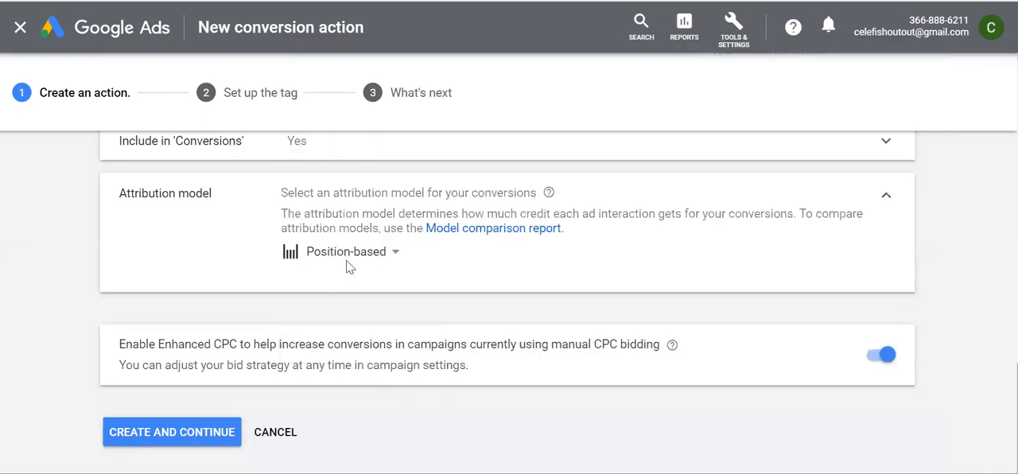
{"action": "key", "text": "alt+Tab"}
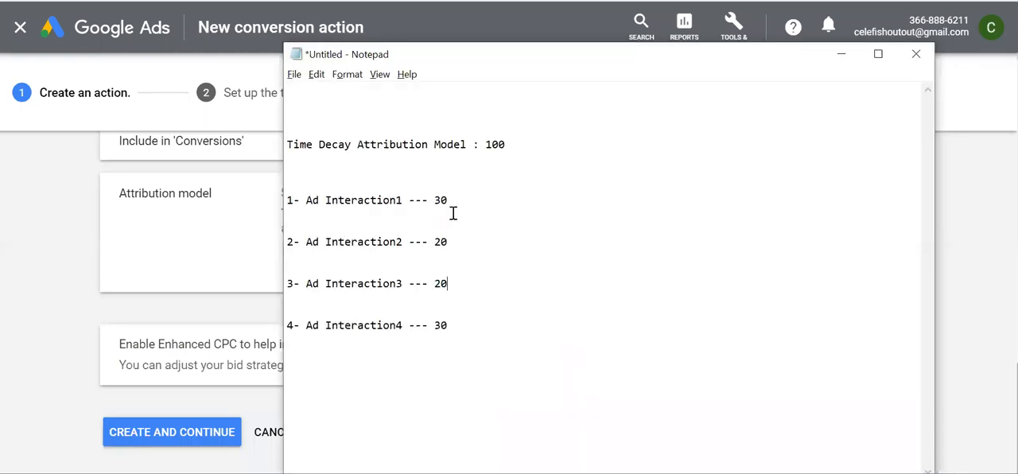
{"action": "left_click", "coordinate": [253, 264]}
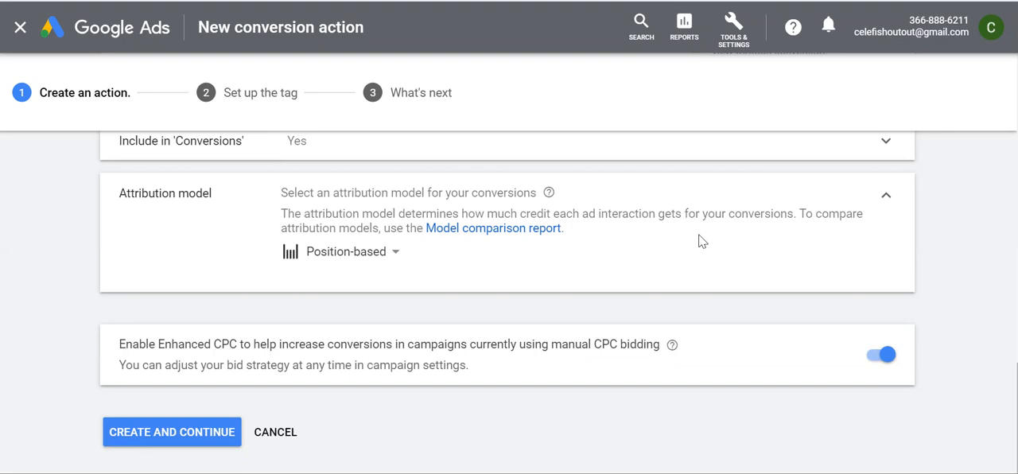
Set the conversion action's attribution model to Last click
{"action": "left_click", "coordinate": [364, 259]}
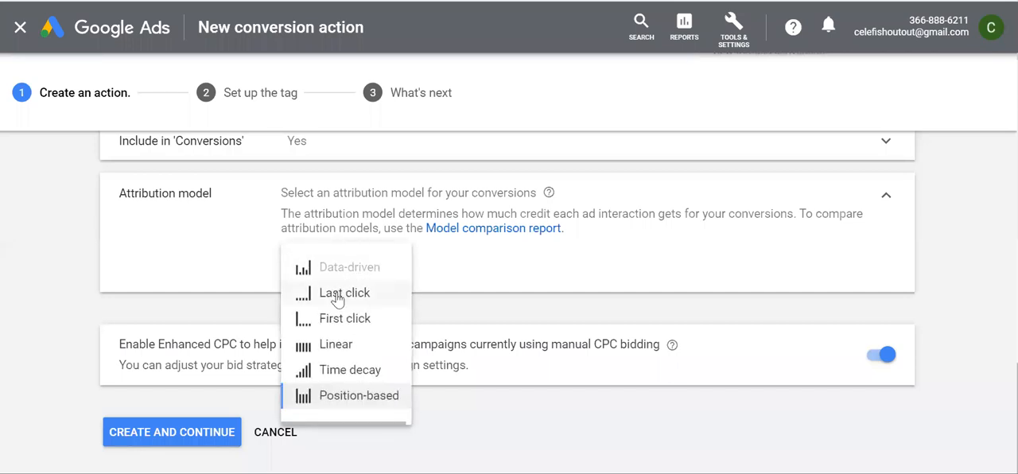
{"action": "left_click", "coordinate": [337, 296]}
{"action": "left_click", "coordinate": [341, 252]}
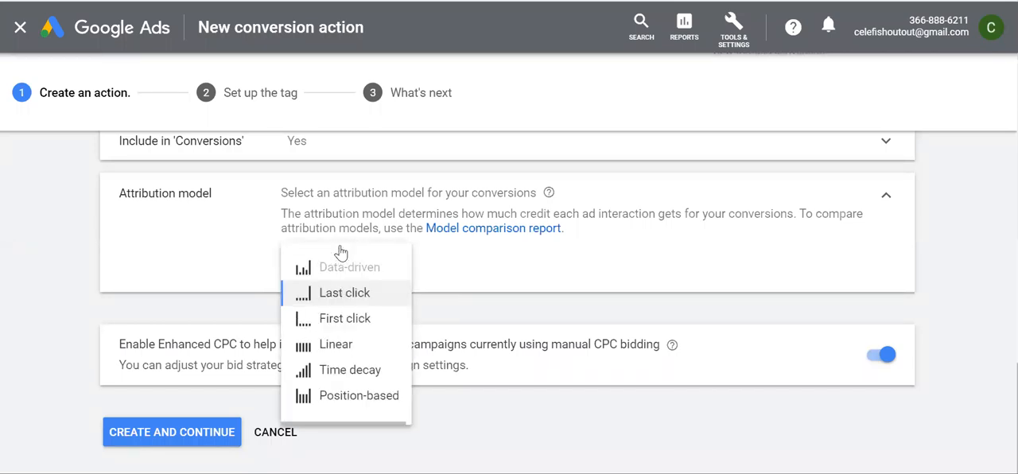
{"action": "left_click", "coordinate": [470, 287]}
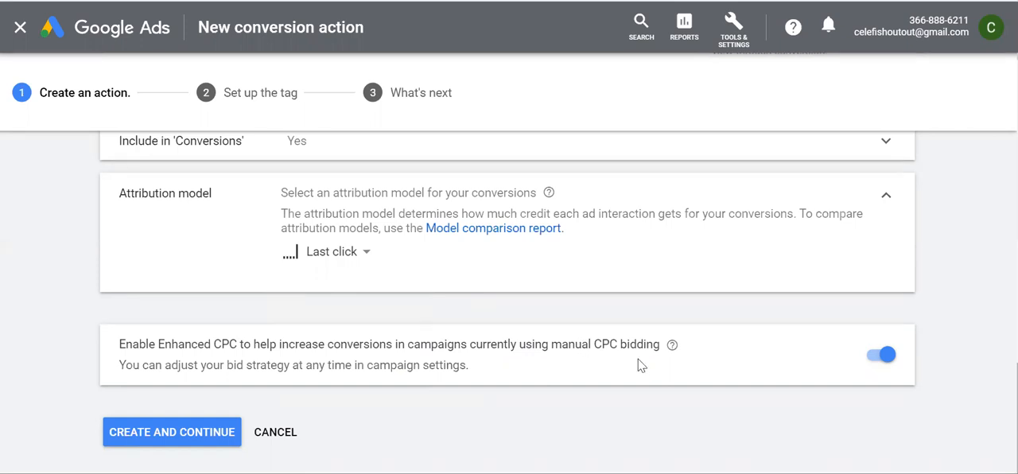
Turn off Enhanced CPC for manual CPC campaigns and create the conversion action
{"action": "scroll", "coordinate": [637, 368], "scroll_direction": "down", "scroll_amount": 1}
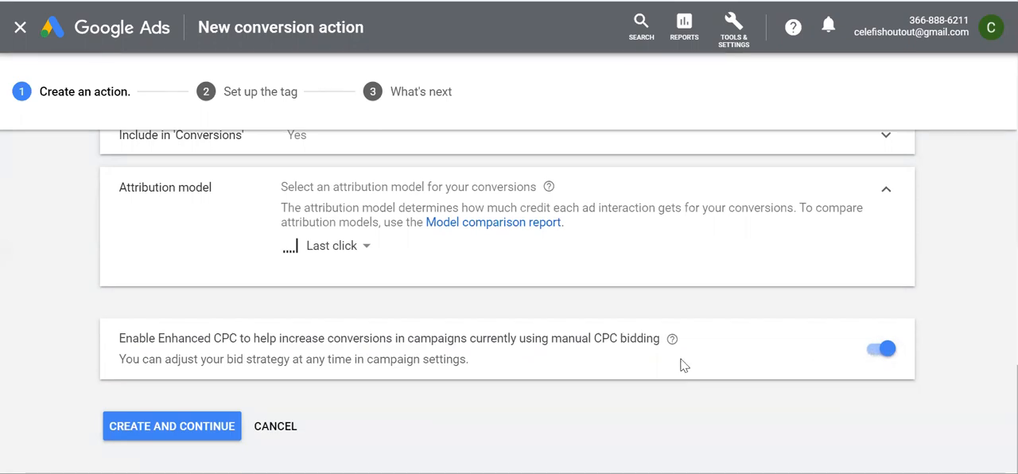
{"action": "left_click", "coordinate": [876, 352]}
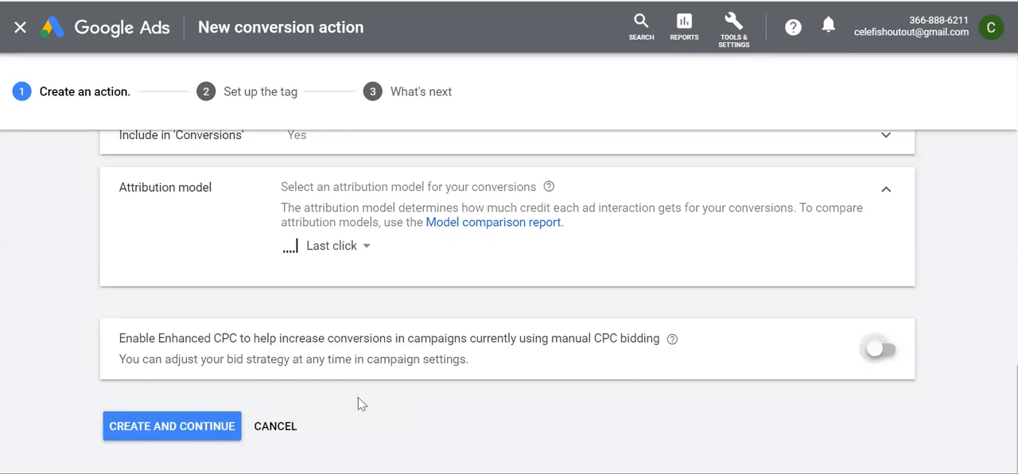
{"action": "left_click", "coordinate": [188, 430]}
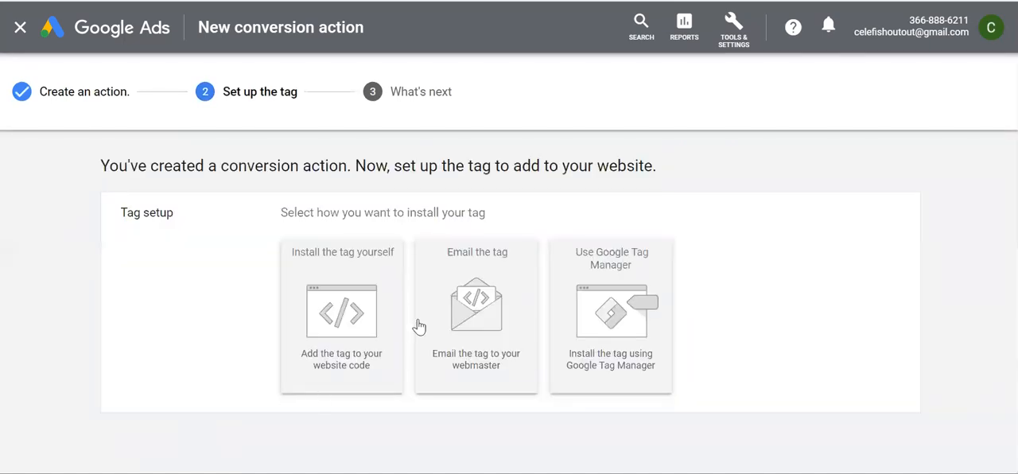
View the tag setup instructions for installing the tag yourself and for emailing it to the webmaster
{"action": "left_click", "coordinate": [342, 309]}
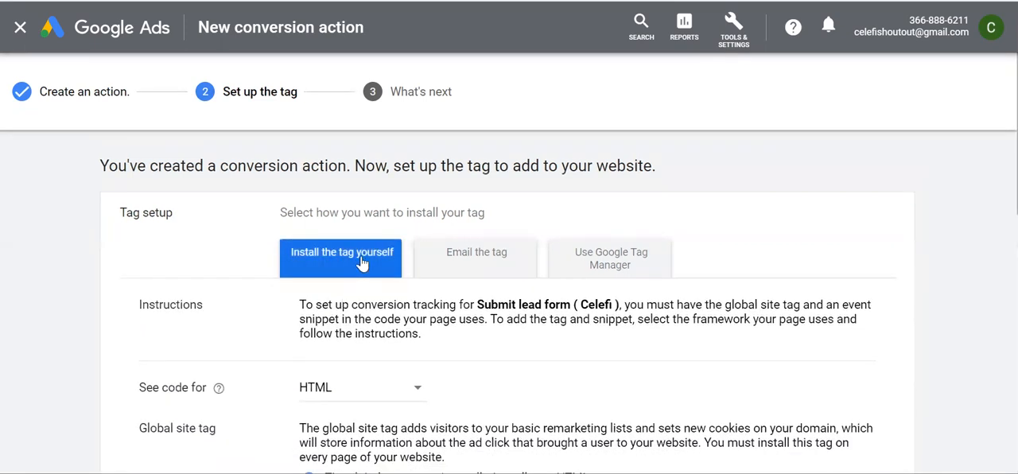
{"action": "left_click", "coordinate": [482, 265]}
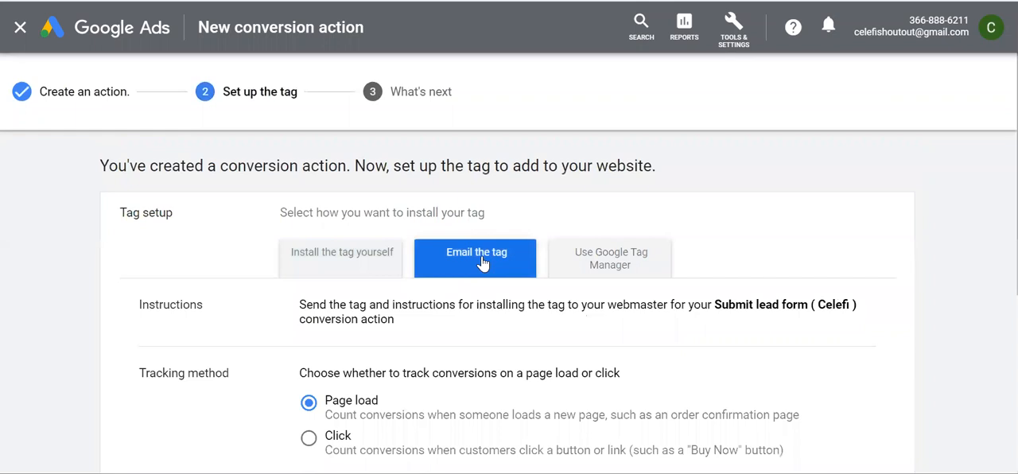
Review the tracking method, tag descriptions and webmaster address field for emailing the tag
{"action": "scroll", "coordinate": [475, 337], "scroll_direction": "down", "scroll_amount": 5}
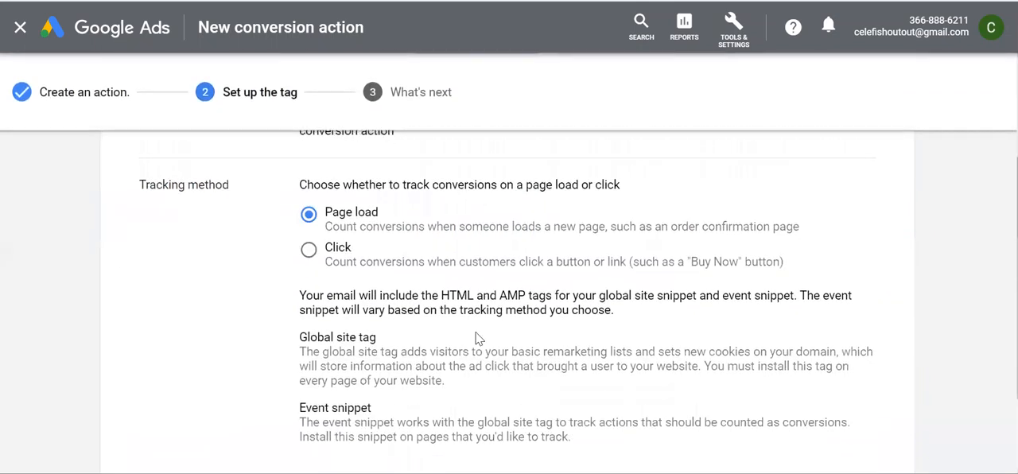
{"action": "scroll", "coordinate": [471, 394], "scroll_direction": "up", "scroll_amount": 4}
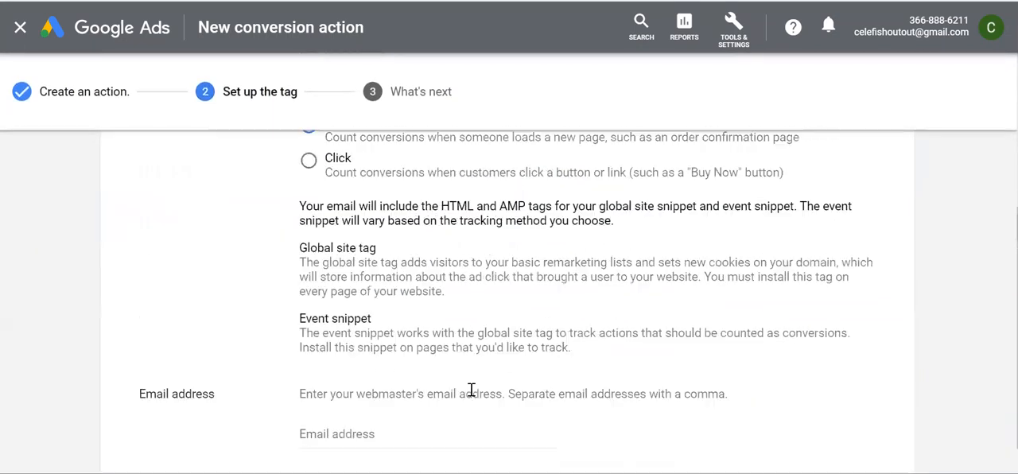
{"action": "scroll", "coordinate": [426, 398], "scroll_direction": "down", "scroll_amount": 4}
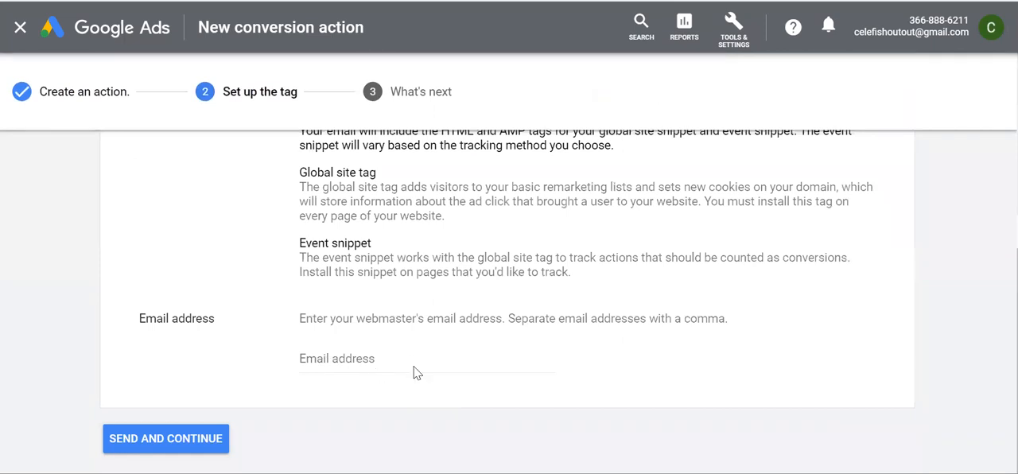
{"action": "scroll", "coordinate": [416, 371], "scroll_direction": "up", "scroll_amount": 4}
View the Google Tag Manager installation instructions for the Submit lead form (Celefi) conversion action
{"action": "left_click", "coordinate": [612, 225]}
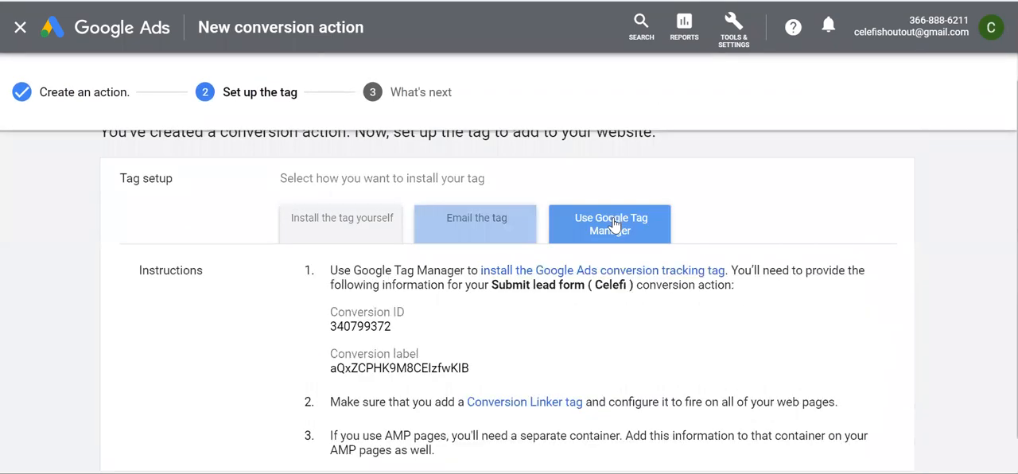
{"action": "scroll", "coordinate": [464, 424], "scroll_direction": "down", "scroll_amount": 1}
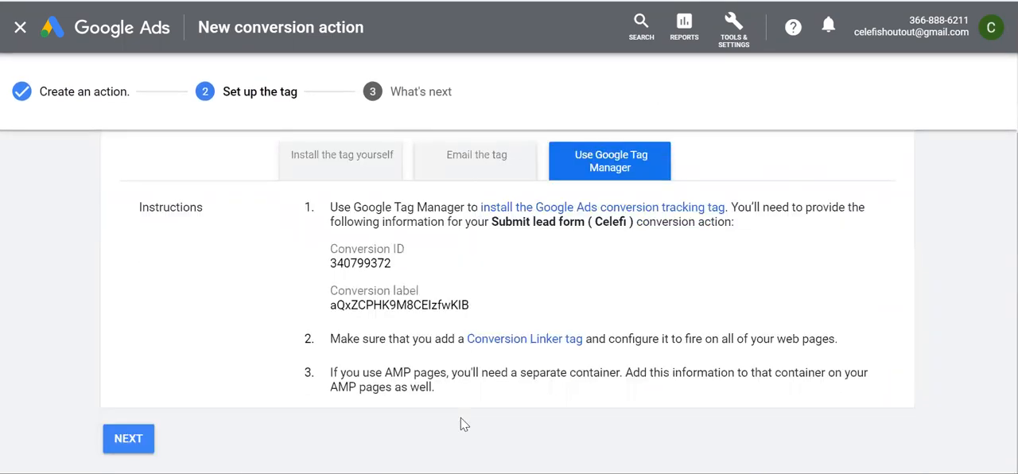
{"action": "scroll", "coordinate": [462, 424], "scroll_direction": "up", "scroll_amount": 1}
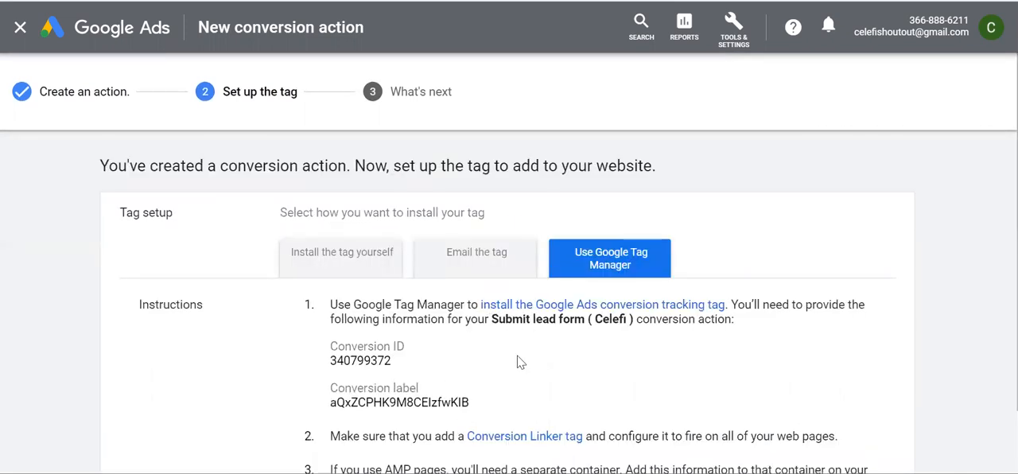
{"action": "scroll", "coordinate": [522, 343], "scroll_direction": "down", "scroll_amount": 1}
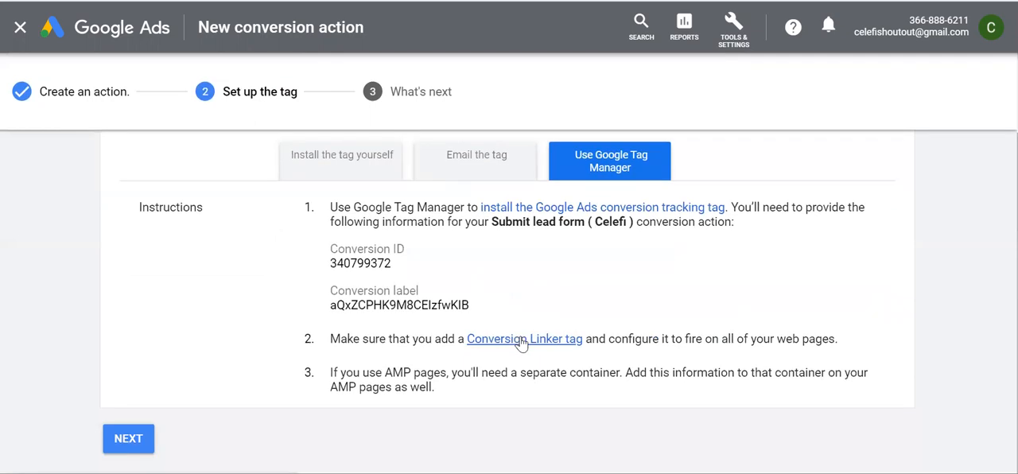
Return to the self-install instructions and examine the global site tag code and where to paste it
{"action": "left_click", "coordinate": [328, 171]}
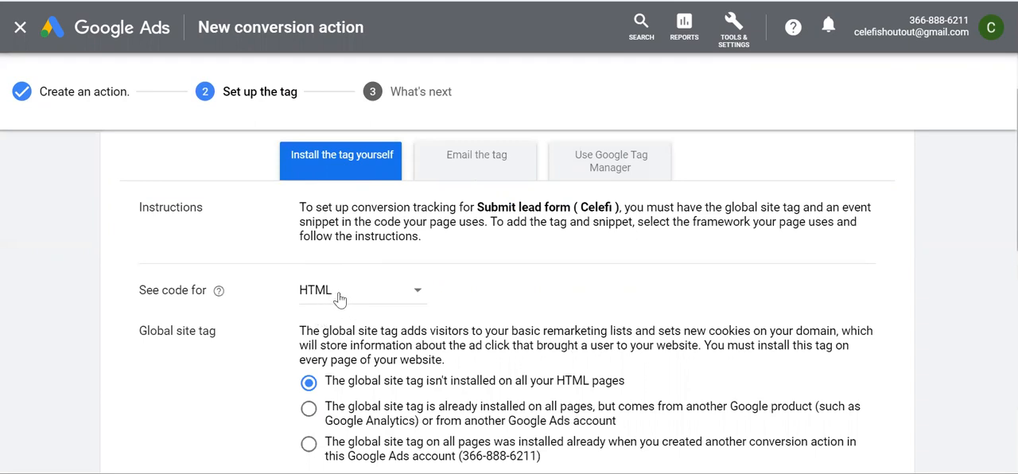
{"action": "scroll", "coordinate": [505, 308], "scroll_direction": "down", "scroll_amount": 1}
{"action": "scroll", "coordinate": [504, 308], "scroll_direction": "down", "scroll_amount": 4}
{"action": "scroll", "coordinate": [504, 308], "scroll_direction": "up", "scroll_amount": 3}
{"action": "scroll", "coordinate": [504, 308], "scroll_direction": "up", "scroll_amount": 1}
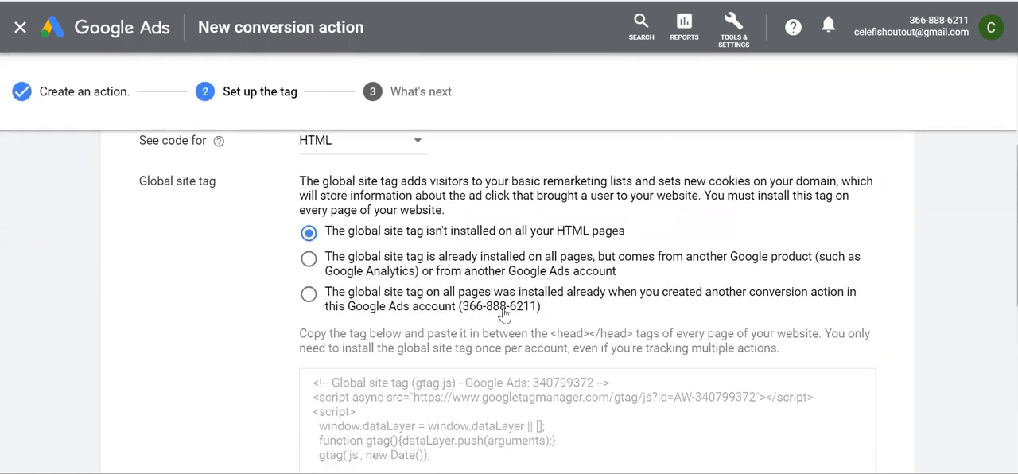
{"action": "scroll", "coordinate": [416, 318], "scroll_direction": "down", "scroll_amount": 1}
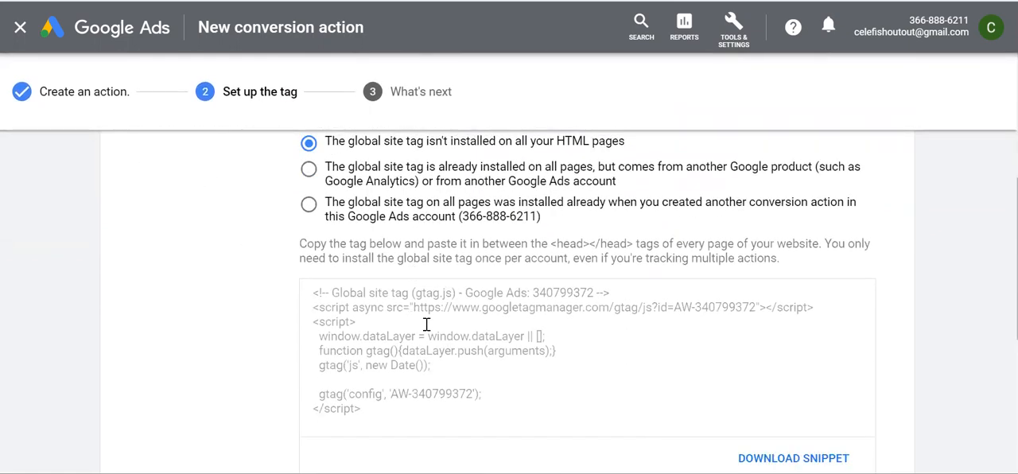
{"action": "left_click", "coordinate": [376, 409]}
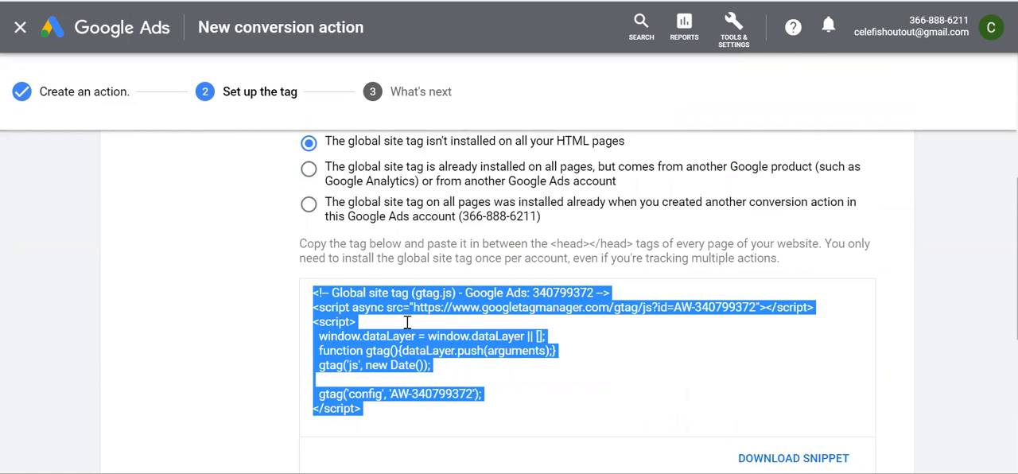
{"action": "left_click_drag", "start_coordinate": [303, 243], "coordinate": [721, 243]}
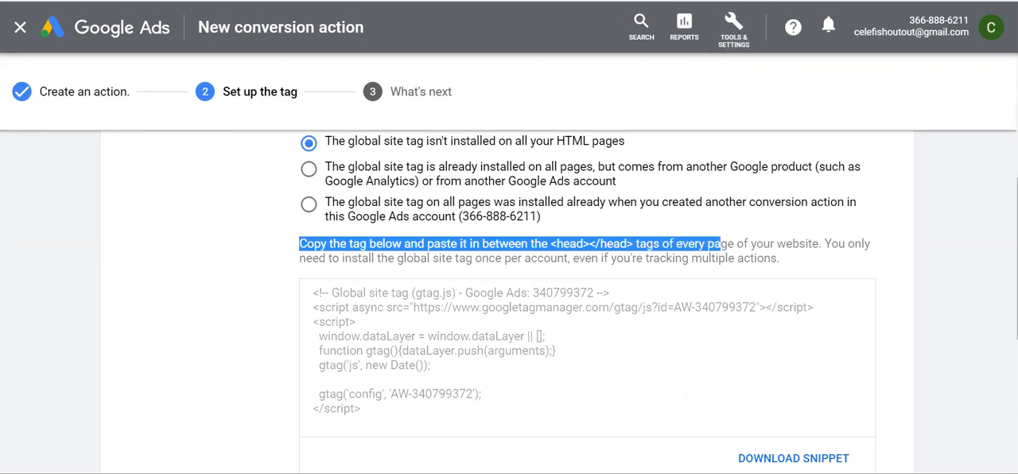
Search Google for "google tag manager" in a new browser tab
{"action": "key", "text": "ctrl+t"}
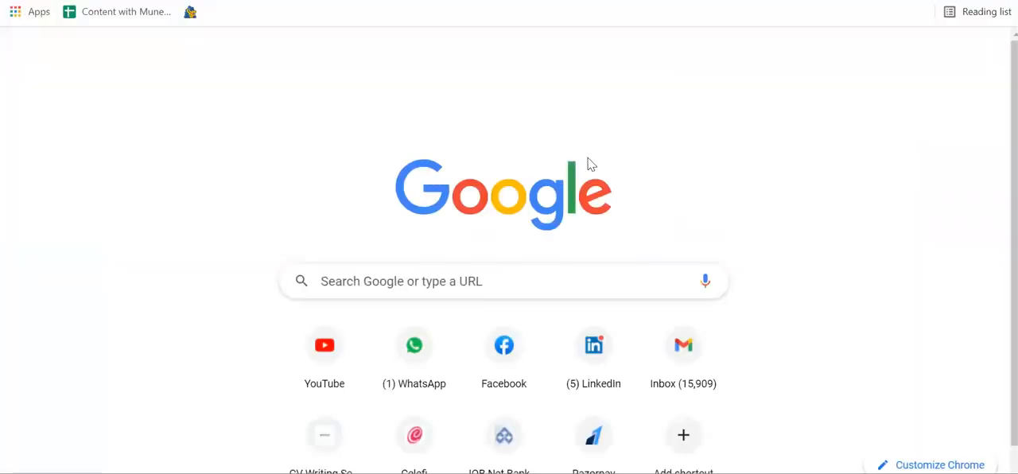
{"action": "type", "text": "google"}
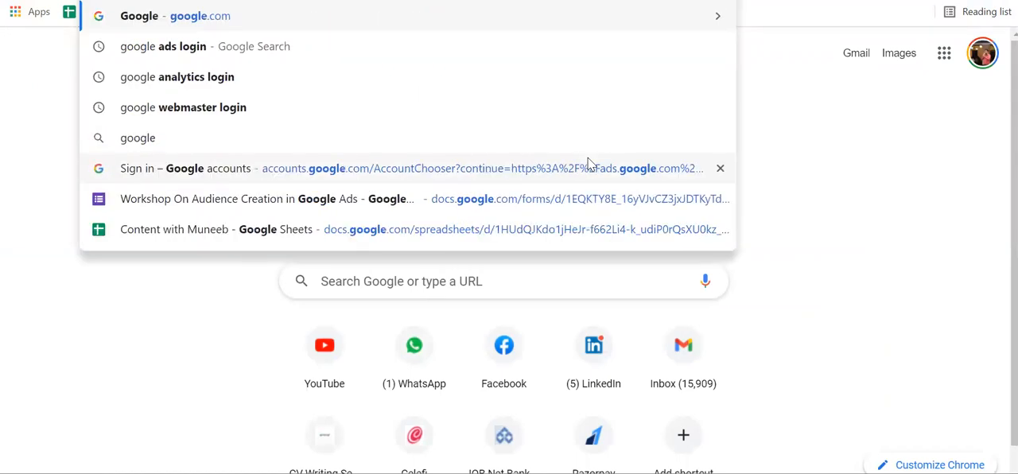
{"action": "type", "text": " tag"}
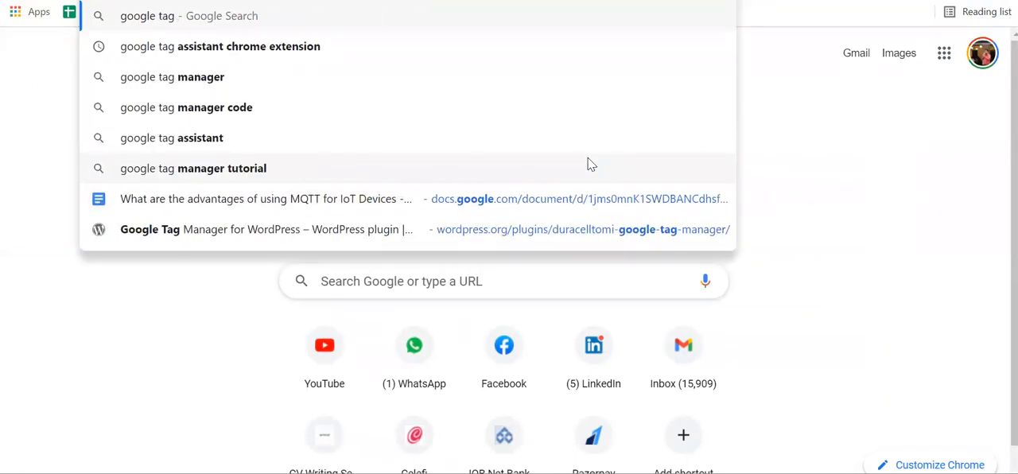
{"action": "key", "text": "Down"}
{"action": "key", "text": "Down"}
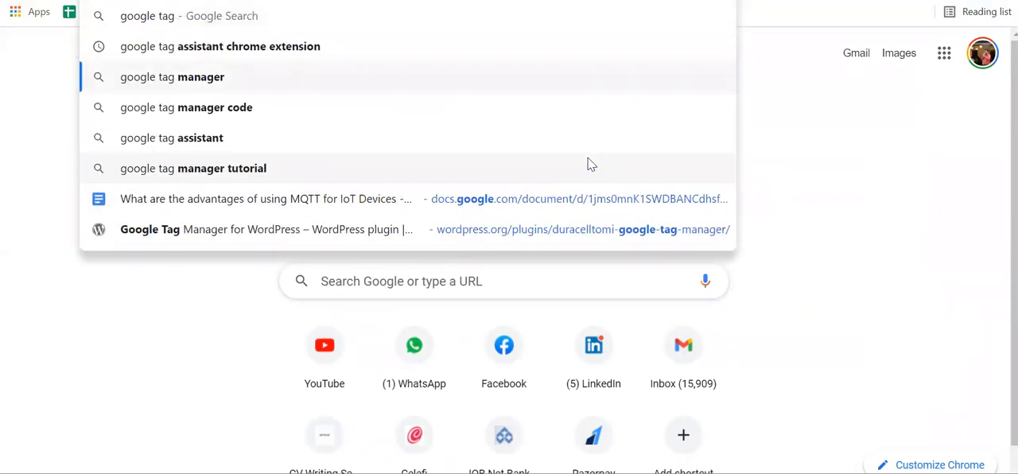
{"action": "key", "text": "Return"}
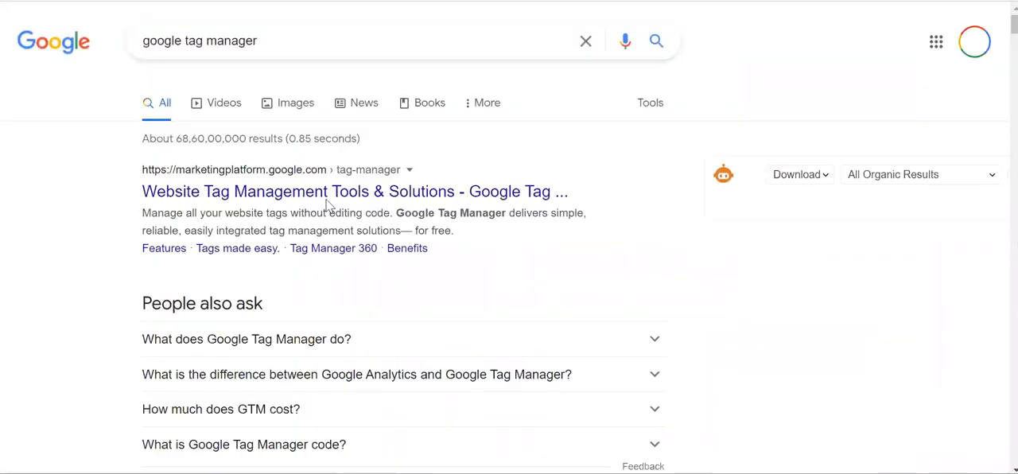
Refine the search to "google tag manager wordpress plugin" and open the Google Tag Manager for WordPress plugin page
{"action": "left_click", "coordinate": [334, 33]}
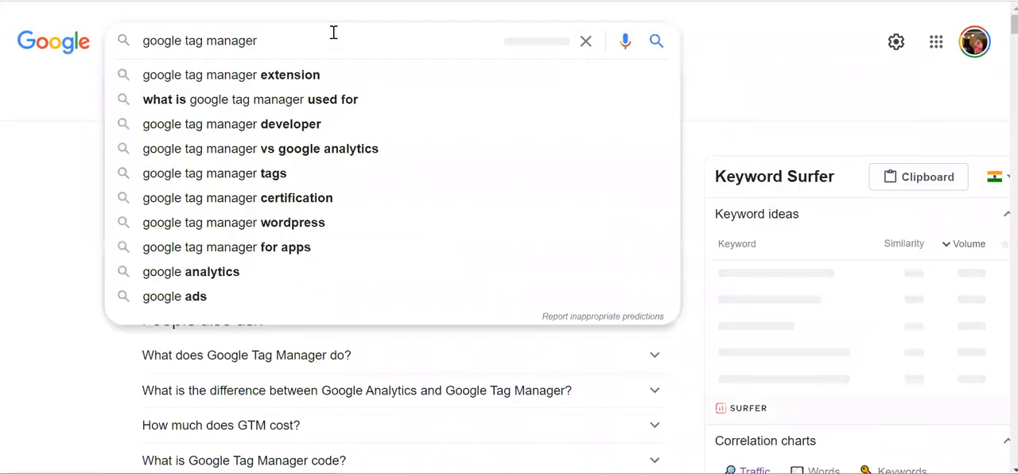
{"action": "type", "text": "wordpres"}
{"action": "key", "text": "Down"}
{"action": "key", "text": "Down"}
{"action": "key", "text": "Return"}
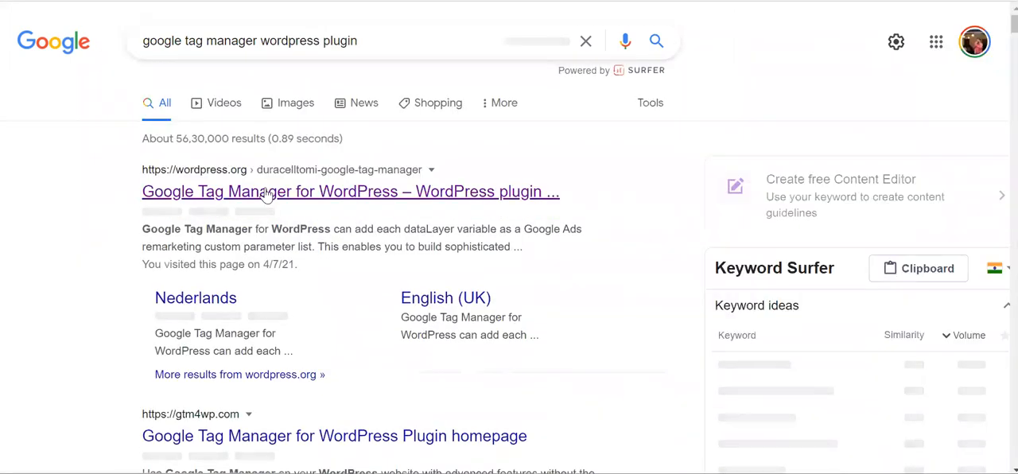
{"action": "left_click", "coordinate": [267, 193]}
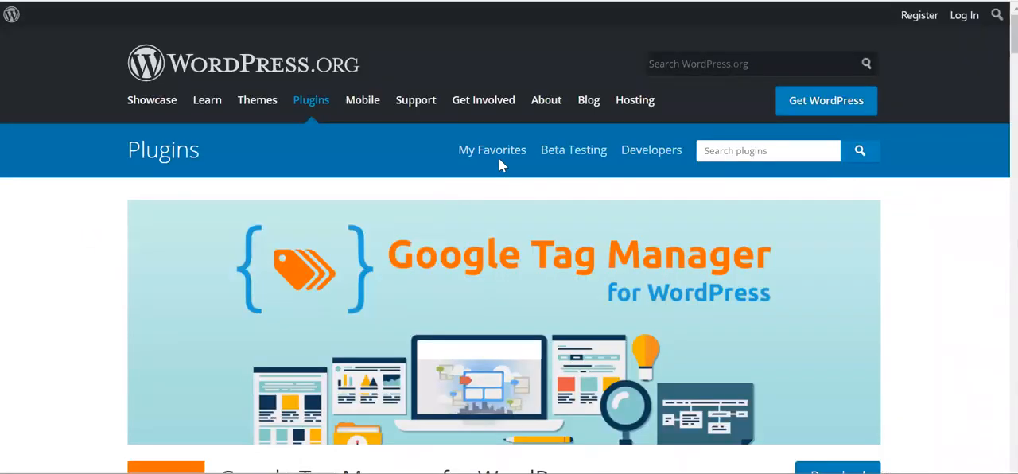
Search the WordPress.org plugin directory for "header footer manager"
{"action": "left_click", "coordinate": [312, 102]}
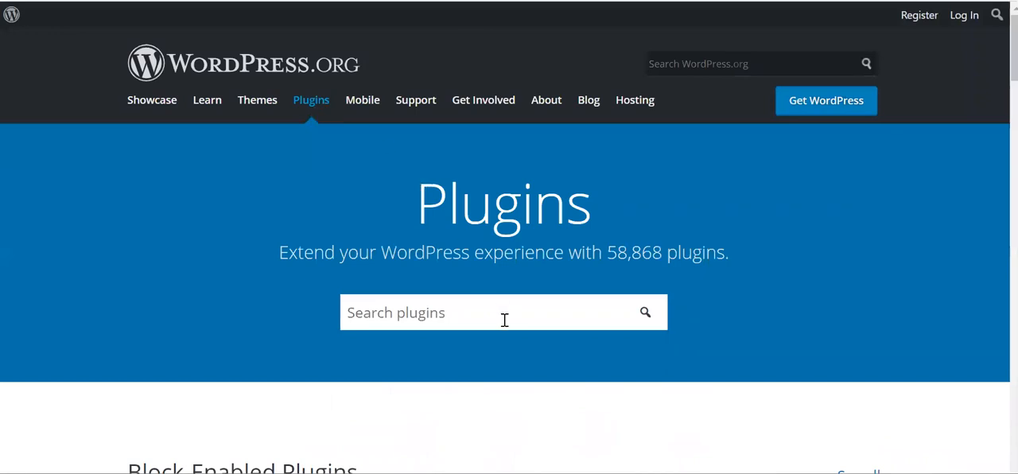
{"action": "scroll", "coordinate": [502, 318], "scroll_direction": "down", "scroll_amount": 2}
{"action": "left_click", "coordinate": [451, 130]}
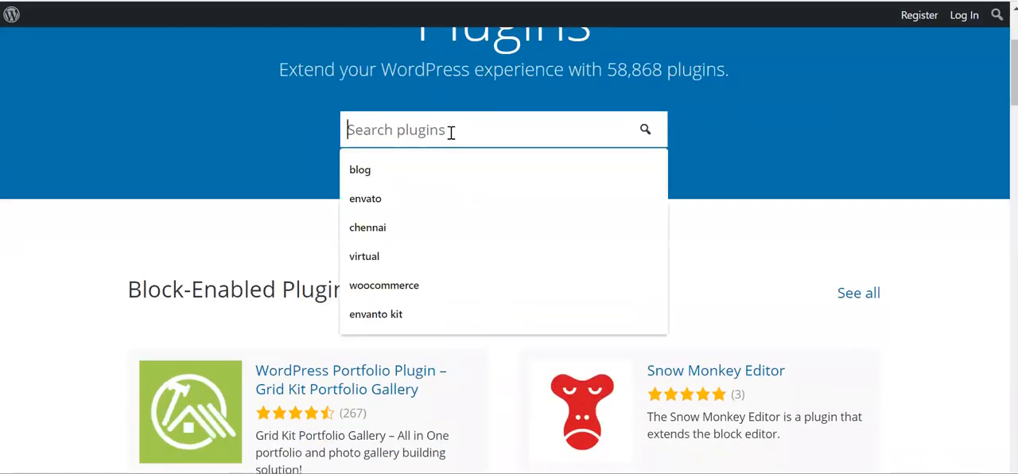
{"action": "type", "text": "header "}
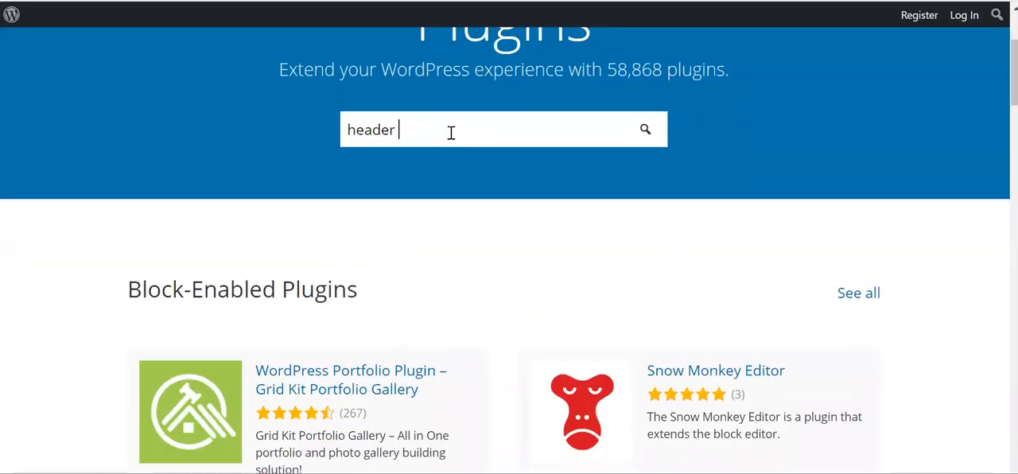
{"action": "type", "text": "footer manager"}
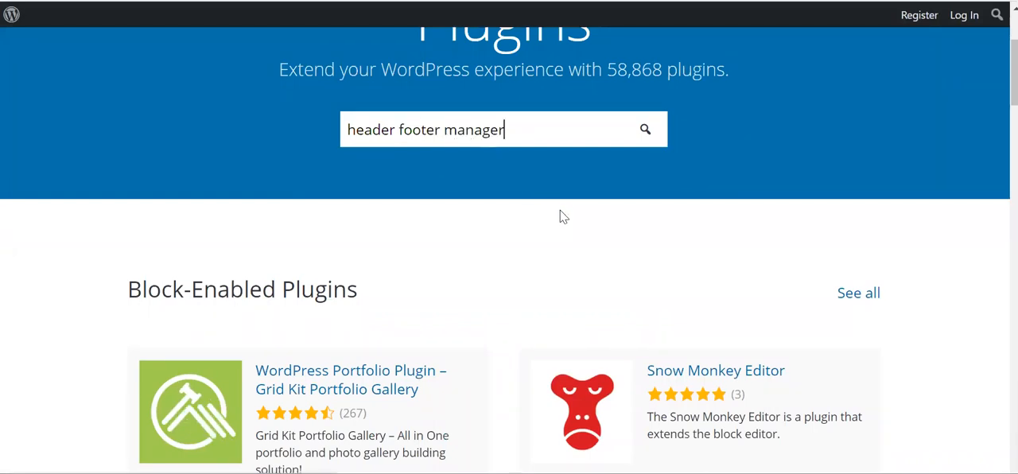
{"action": "key", "text": "Return"}
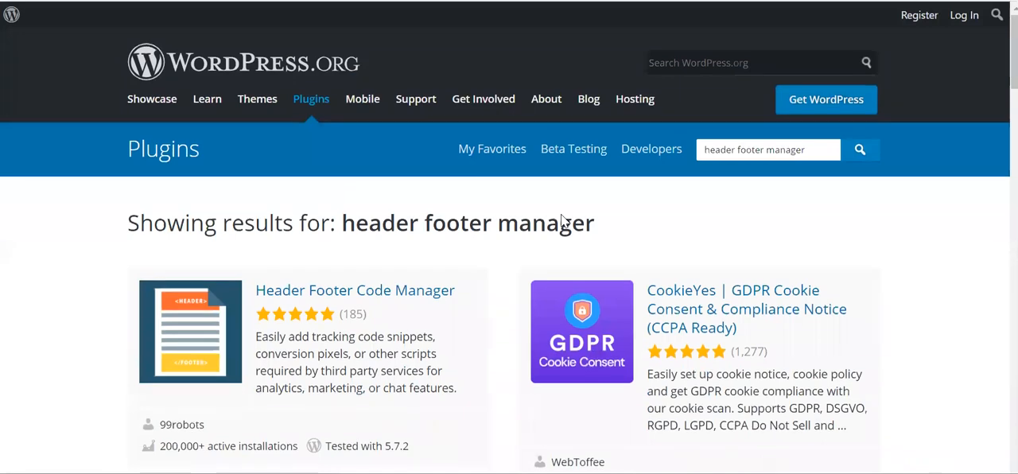
Open the Header Footer Code Manager plugin page and review its description, benefits and features
{"action": "scroll", "coordinate": [561, 223], "scroll_direction": "down", "scroll_amount": 1}
{"action": "left_click", "coordinate": [285, 231]}
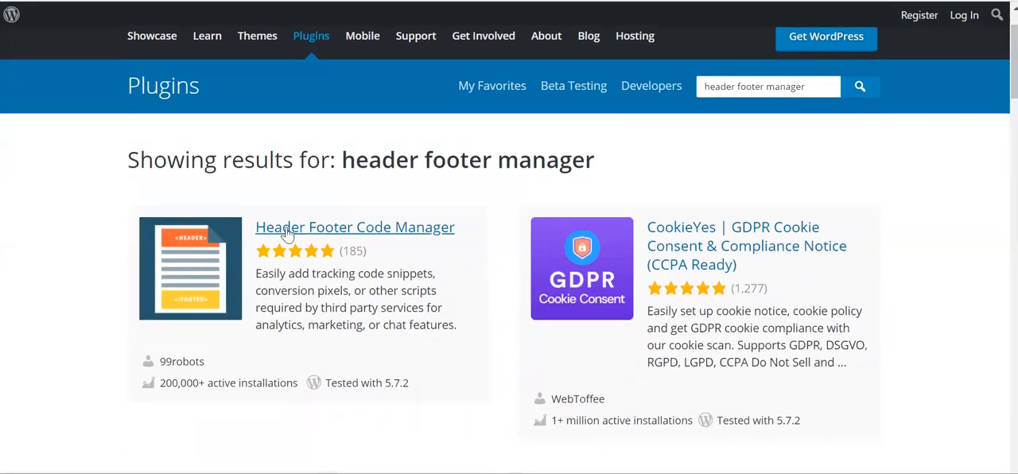
{"action": "scroll", "coordinate": [524, 342], "scroll_direction": "down", "scroll_amount": 4}
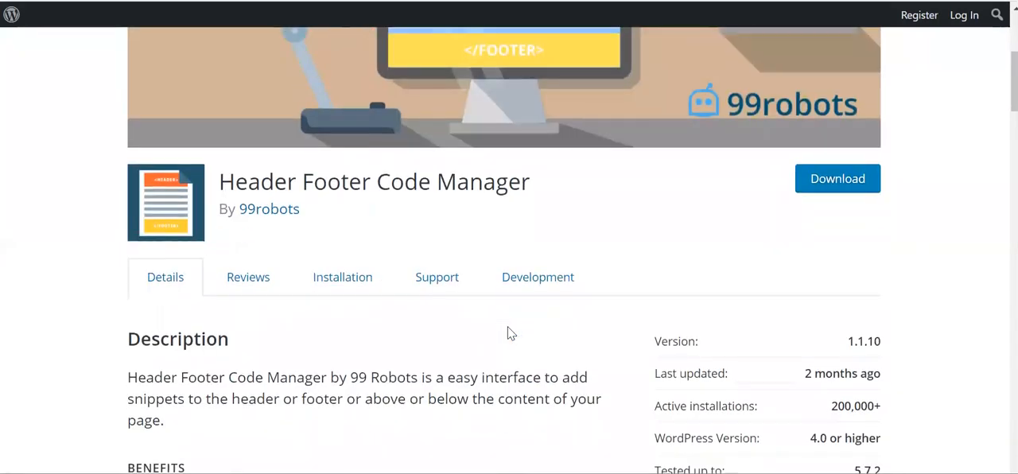
{"action": "scroll", "coordinate": [382, 332], "scroll_direction": "down", "scroll_amount": 10}
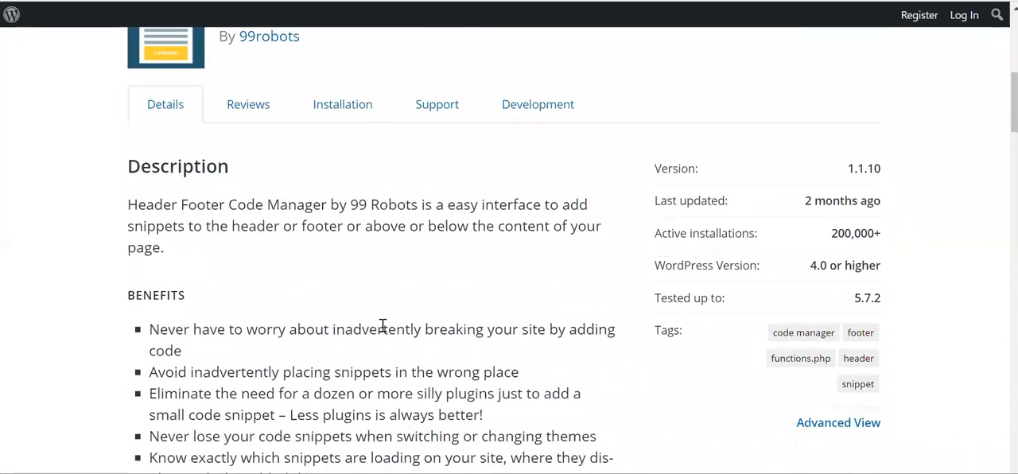
{"action": "scroll", "coordinate": [382, 332], "scroll_direction": "up", "scroll_amount": 3}
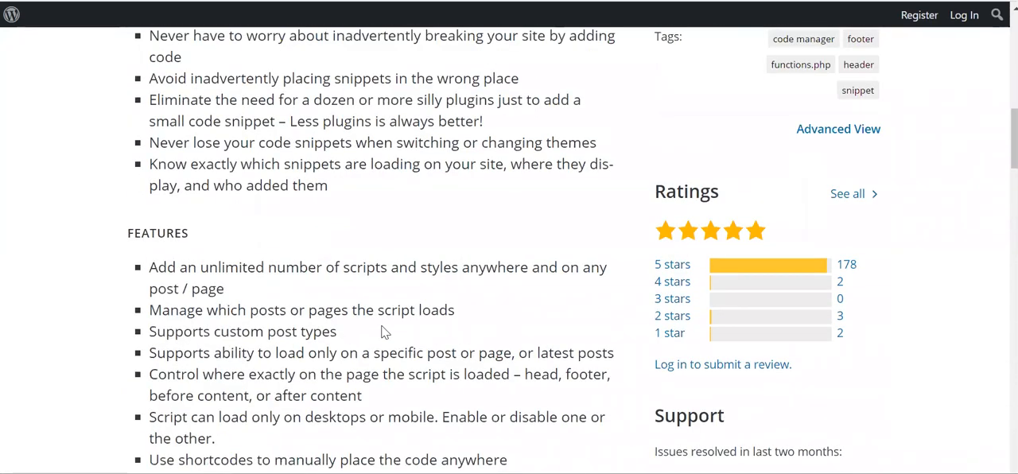
{"action": "scroll", "coordinate": [382, 332], "scroll_direction": "down", "scroll_amount": 6}
{"action": "scroll", "coordinate": [382, 331], "scroll_direction": "down", "scroll_amount": 3}
{"action": "scroll", "coordinate": [380, 332], "scroll_direction": "up", "scroll_amount": 15}
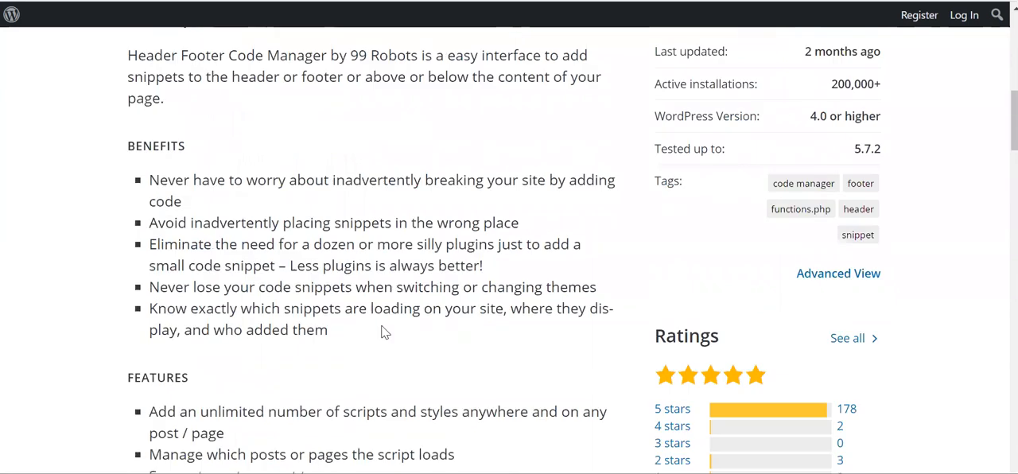
{"action": "scroll", "coordinate": [436, 294], "scroll_direction": "down", "scroll_amount": 3}
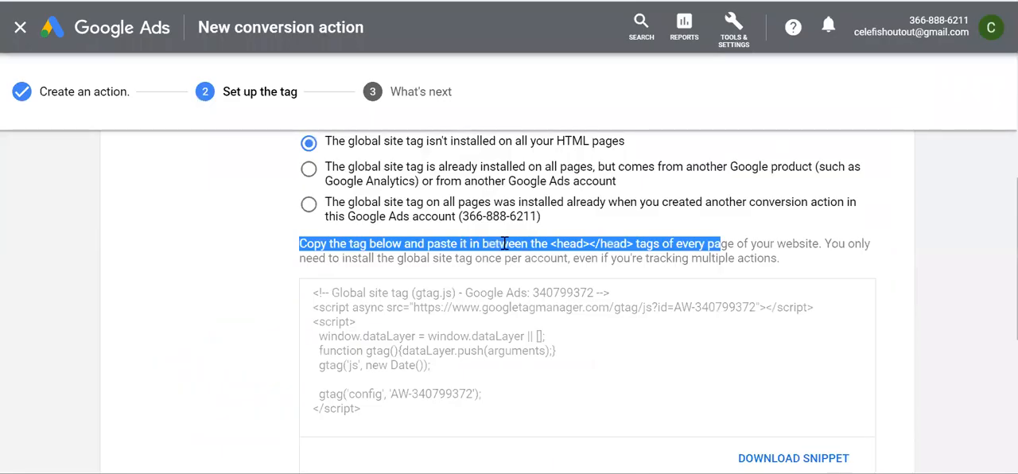
Back in Google Ads, highlight the global site tag code and examine the event snippet options for page load or click
{"action": "scroll", "coordinate": [505, 244], "scroll_direction": "down", "scroll_amount": 1}
{"action": "left_click", "coordinate": [408, 311]}
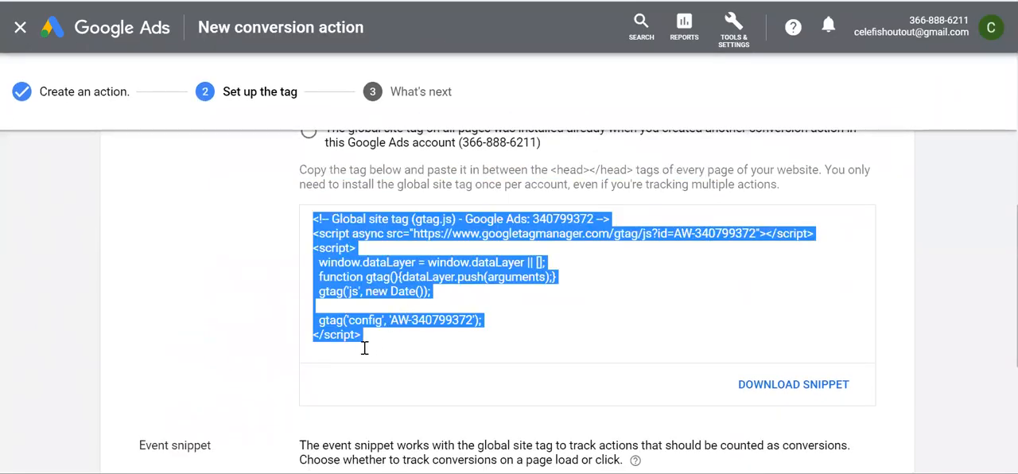
{"action": "left_click_drag", "start_coordinate": [368, 340], "coordinate": [309, 219]}
{"action": "scroll", "coordinate": [411, 298], "scroll_direction": "down", "scroll_amount": 4}
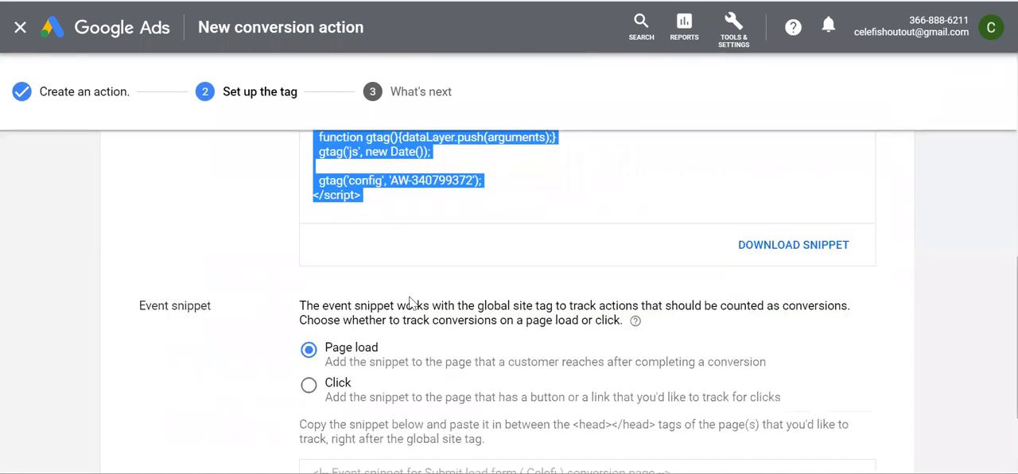
{"action": "scroll", "coordinate": [366, 318], "scroll_direction": "up", "scroll_amount": 1}
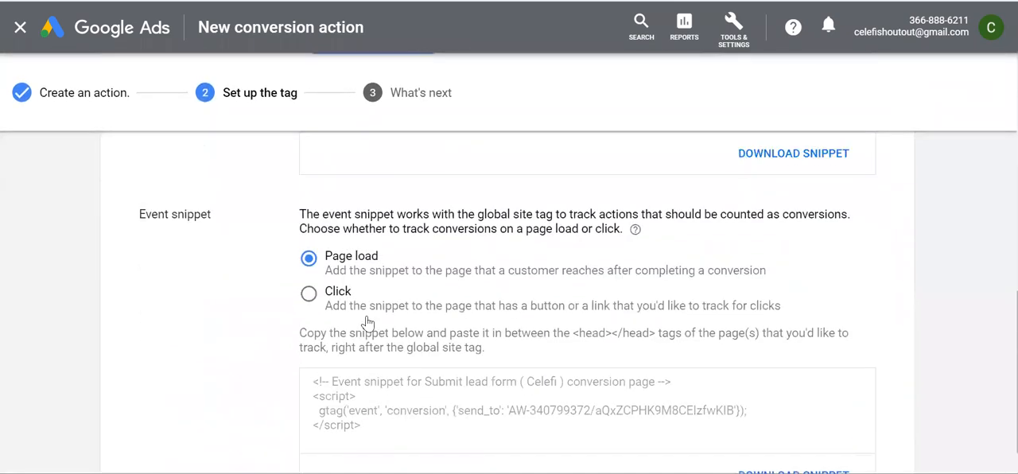
{"action": "double_click", "coordinate": [191, 227]}
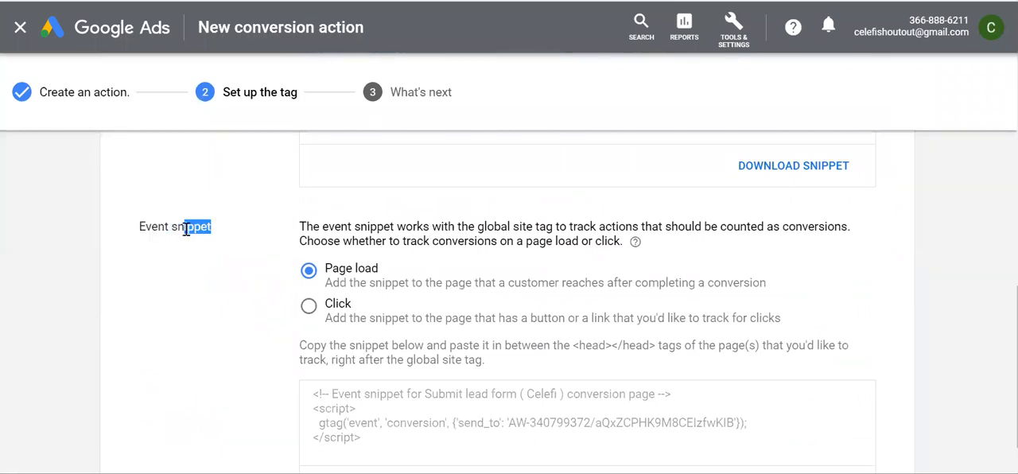
Compare the Global site tag and Event snippet sections, and select the whole global site tag code
{"action": "scroll", "coordinate": [188, 234], "scroll_direction": "up", "scroll_amount": 5}
{"action": "left_click_drag", "start_coordinate": [142, 291], "coordinate": [230, 298]}
{"action": "scroll", "coordinate": [232, 301], "scroll_direction": "down", "scroll_amount": 4}
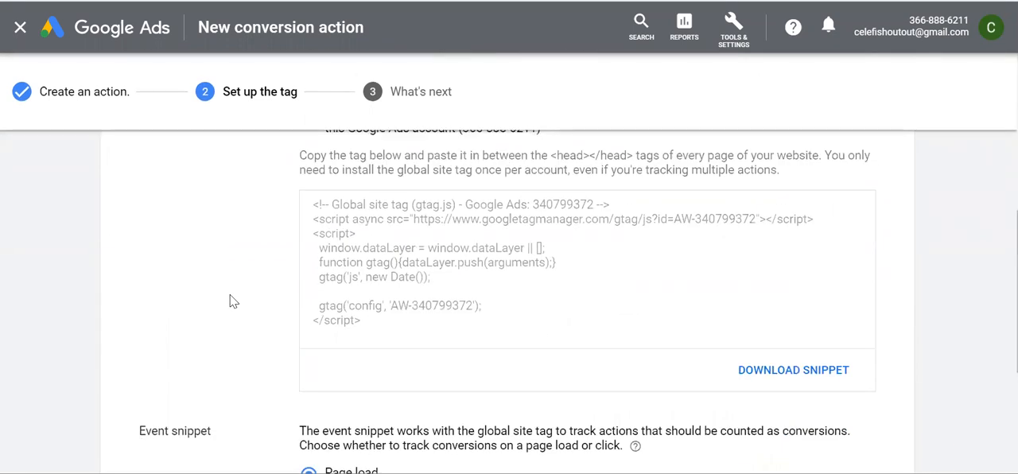
{"action": "scroll", "coordinate": [231, 301], "scroll_direction": "down", "scroll_amount": 3}
{"action": "triple_click", "coordinate": [179, 205]}
{"action": "scroll", "coordinate": [220, 218], "scroll_direction": "up", "scroll_amount": 4}
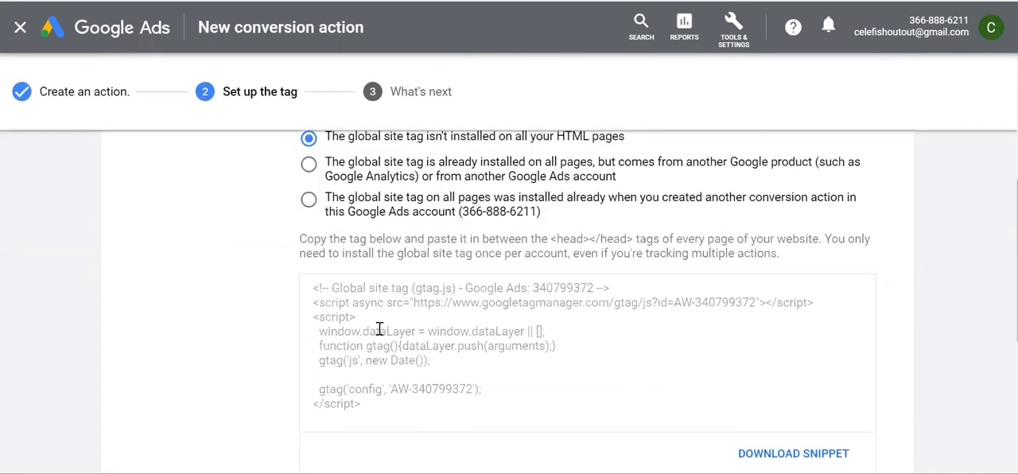
{"action": "scroll", "coordinate": [379, 329], "scroll_direction": "down", "scroll_amount": 2}
{"action": "left_click", "coordinate": [383, 249]}
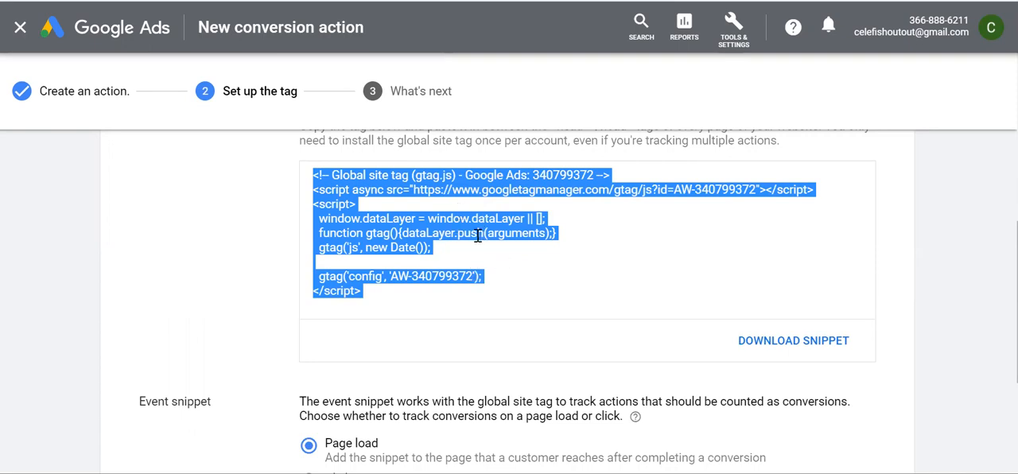
{"action": "scroll", "coordinate": [477, 236], "scroll_direction": "up", "scroll_amount": 2}
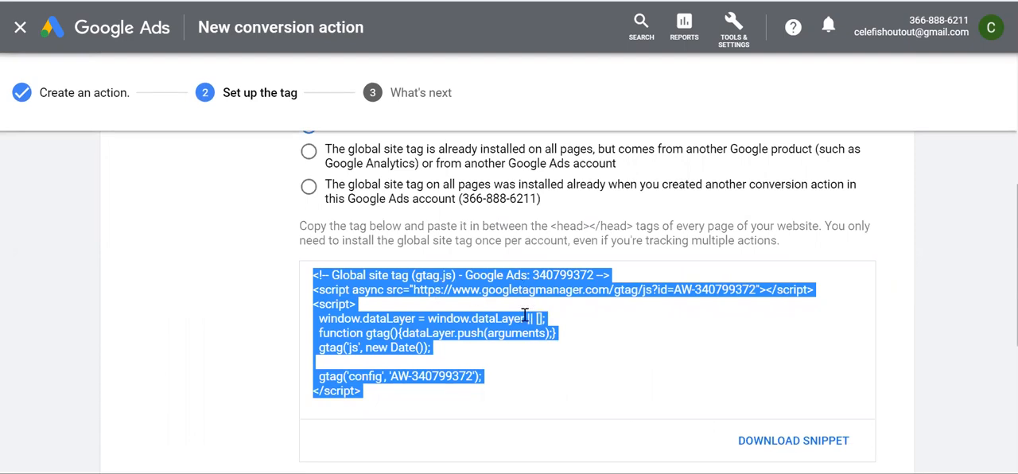
Select the event snippet code for the lead form conversion page and compare it with the global site tag
{"action": "scroll", "coordinate": [470, 288], "scroll_direction": "down", "scroll_amount": 5}
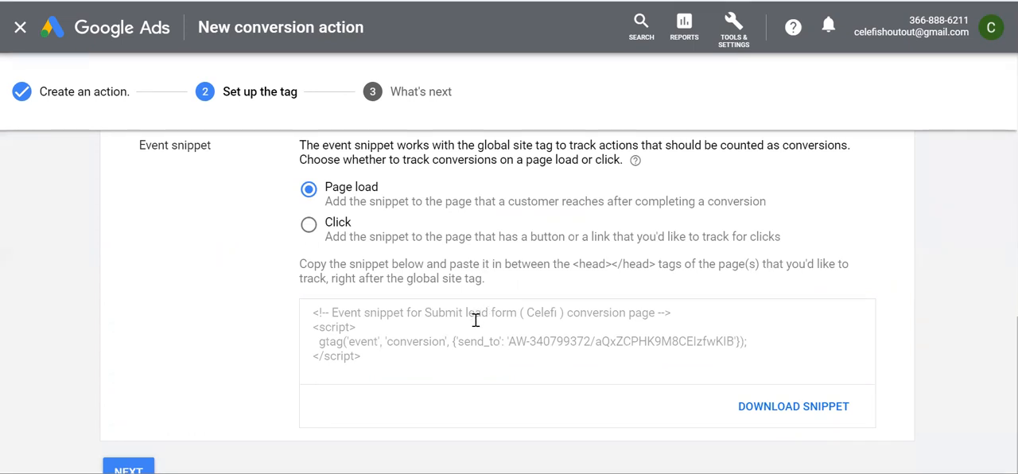
{"action": "left_click", "coordinate": [376, 358]}
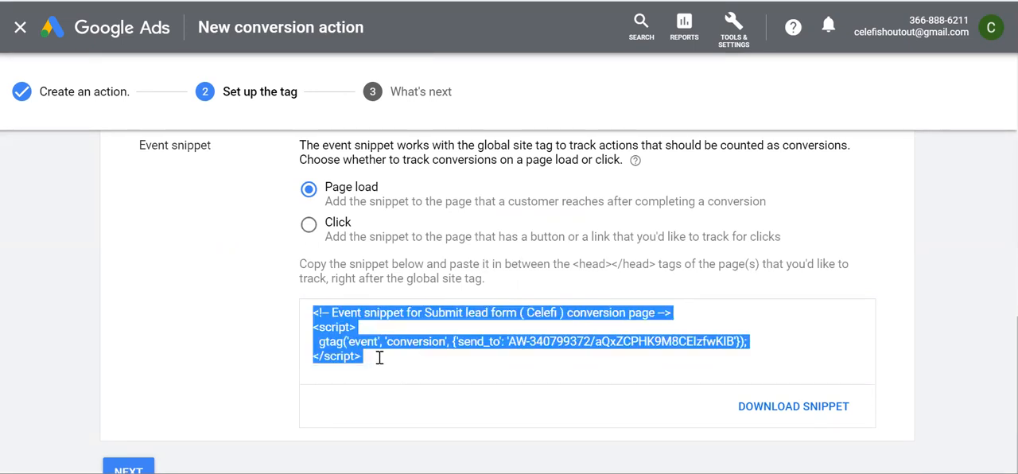
{"action": "scroll", "coordinate": [443, 365], "scroll_direction": "up", "scroll_amount": 4}
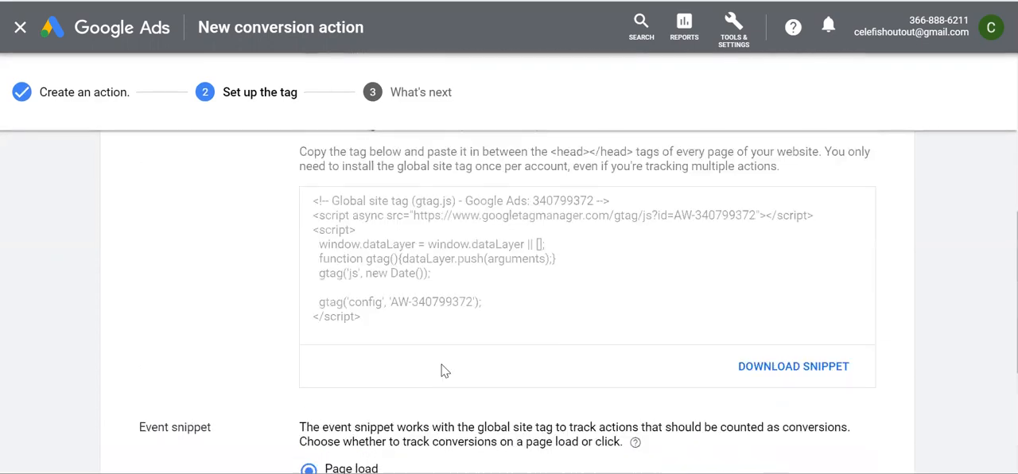
{"action": "scroll", "coordinate": [439, 328], "scroll_direction": "down", "scroll_amount": 3}
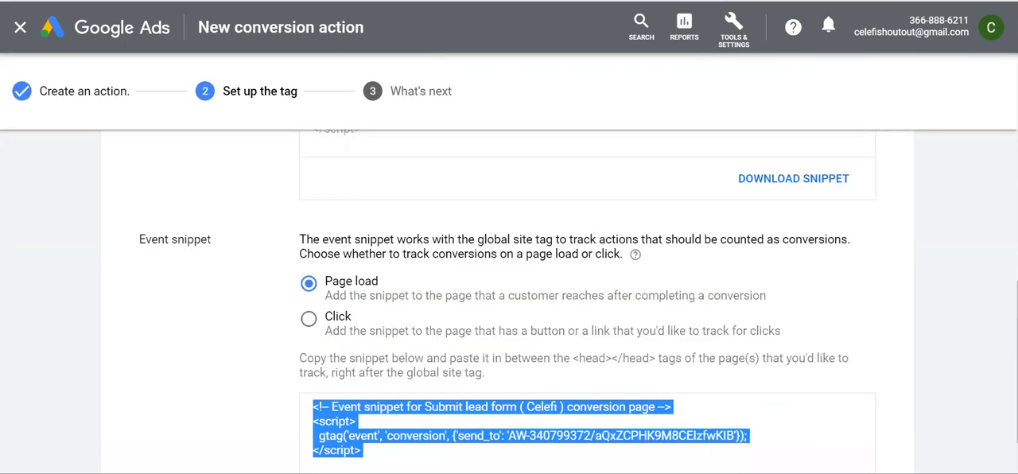
{"action": "scroll", "coordinate": [403, 344], "scroll_direction": "up", "scroll_amount": 5}
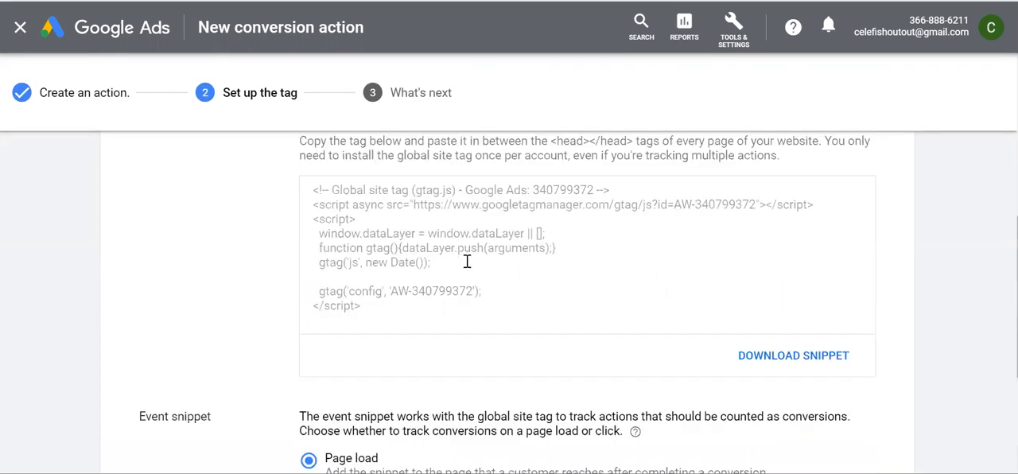
{"action": "scroll", "coordinate": [462, 191], "scroll_direction": "down", "scroll_amount": 2}
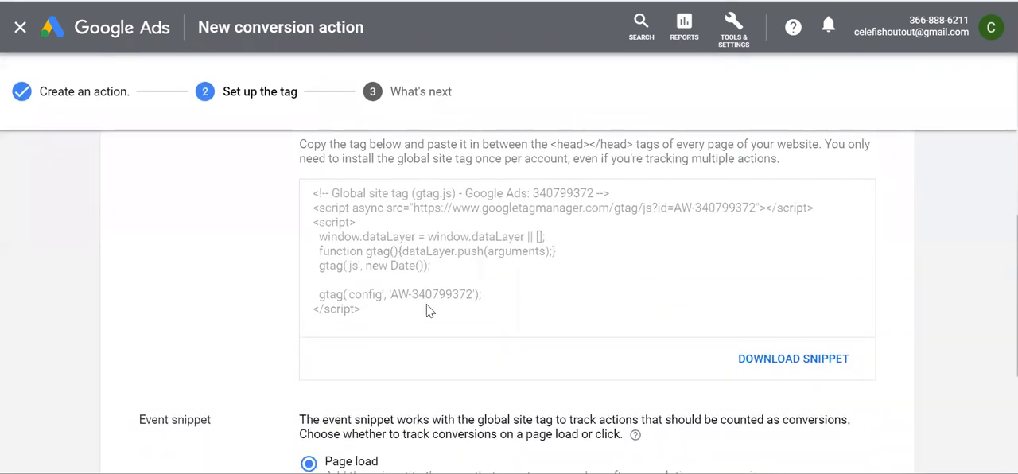
{"action": "scroll", "coordinate": [427, 306], "scroll_direction": "down", "scroll_amount": 4}
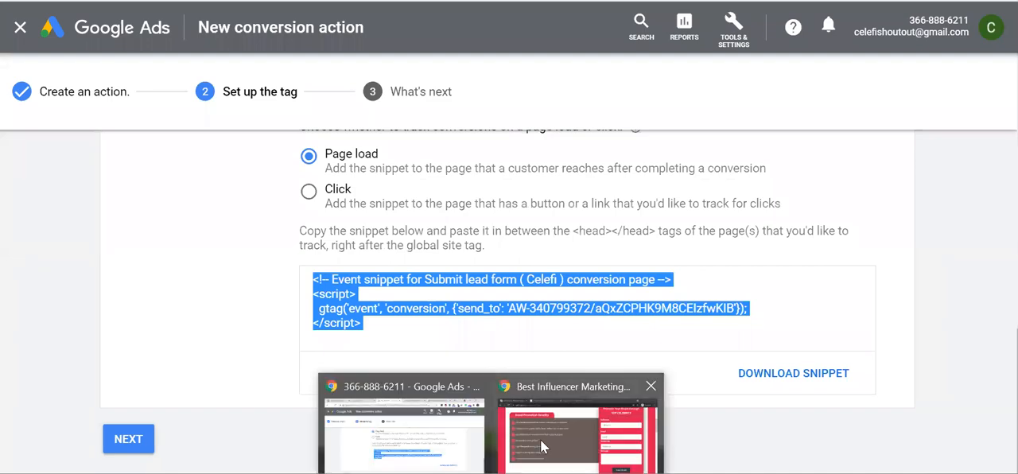
Switch to the Celefi brand promotion landing page and view it from the enquiry form up to the header
{"action": "left_click", "coordinate": [540, 439]}
{"action": "scroll", "coordinate": [391, 119], "scroll_direction": "up", "scroll_amount": 2}
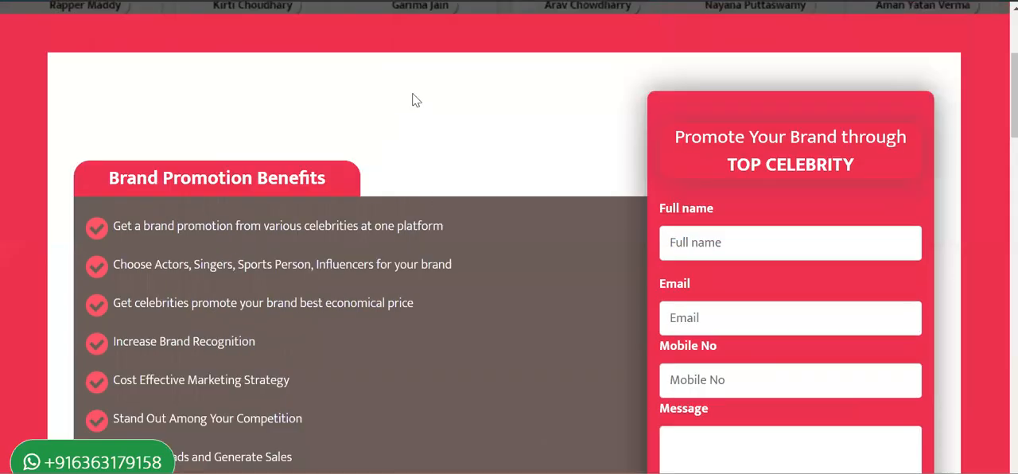
{"action": "scroll", "coordinate": [438, 197], "scroll_direction": "up", "scroll_amount": 3}
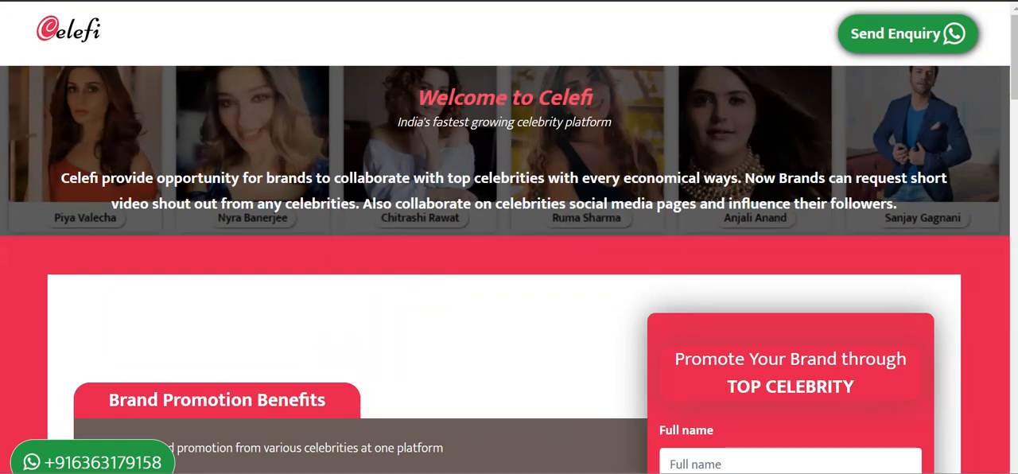
Switch to the Header Footer Code Manager plugin page and review its heading and description
{"action": "left_click", "coordinate": [397, 422]}
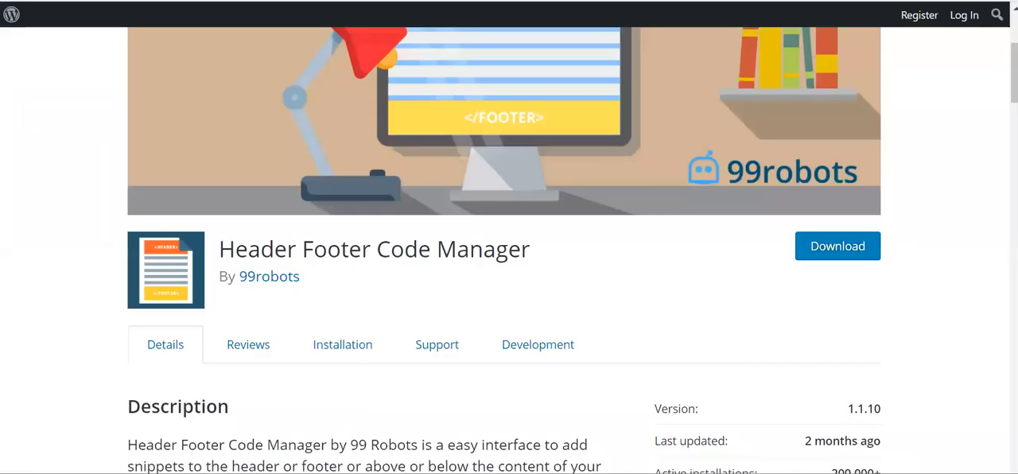
{"action": "scroll", "coordinate": [405, 329], "scroll_direction": "up", "scroll_amount": 1}
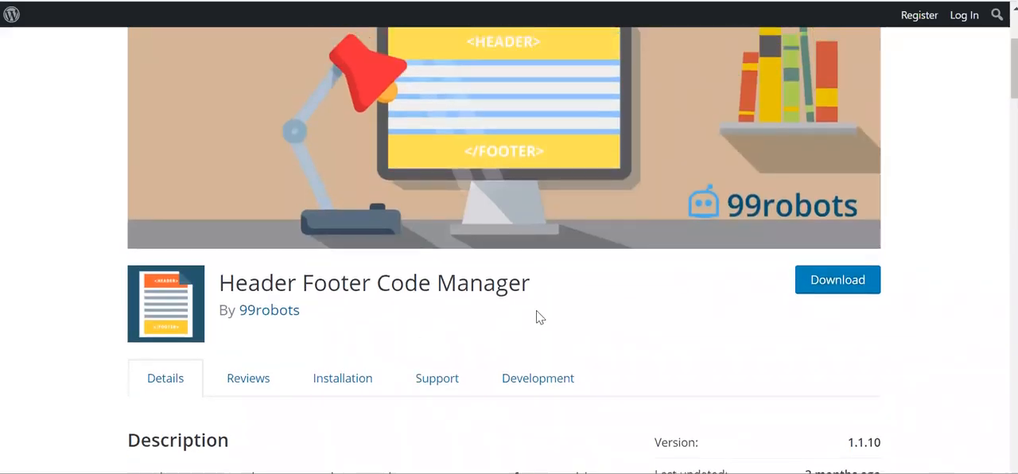
{"action": "scroll", "coordinate": [537, 317], "scroll_direction": "down", "scroll_amount": 3}
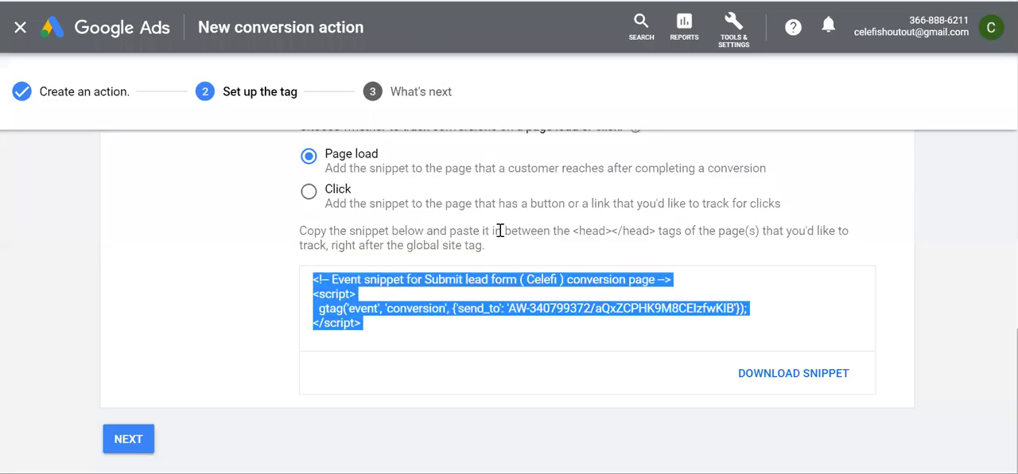
{"action": "scroll", "coordinate": [486, 199], "scroll_direction": "up", "scroll_amount": 5}
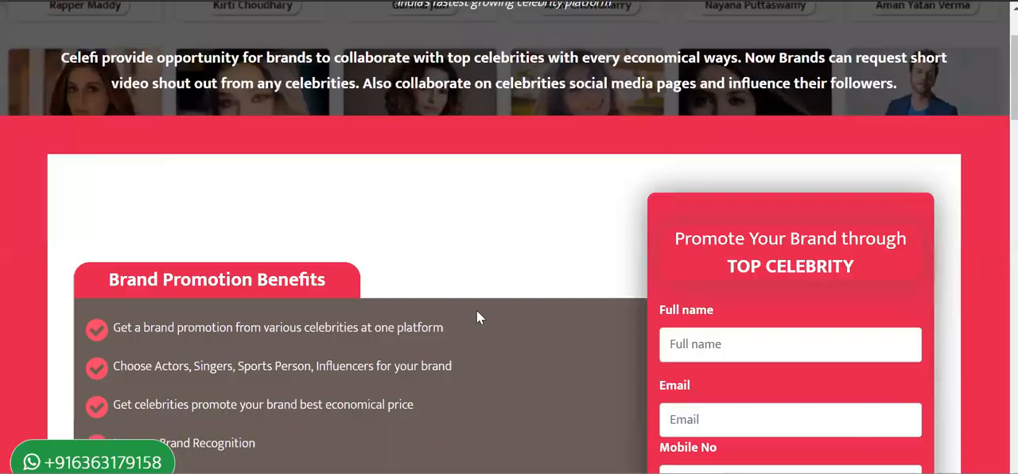
On the Celefi landing page, fill in the enquiry form's full name with "test" plus a test email and mobile number
{"action": "scroll", "coordinate": [477, 318], "scroll_direction": "down", "scroll_amount": 3}
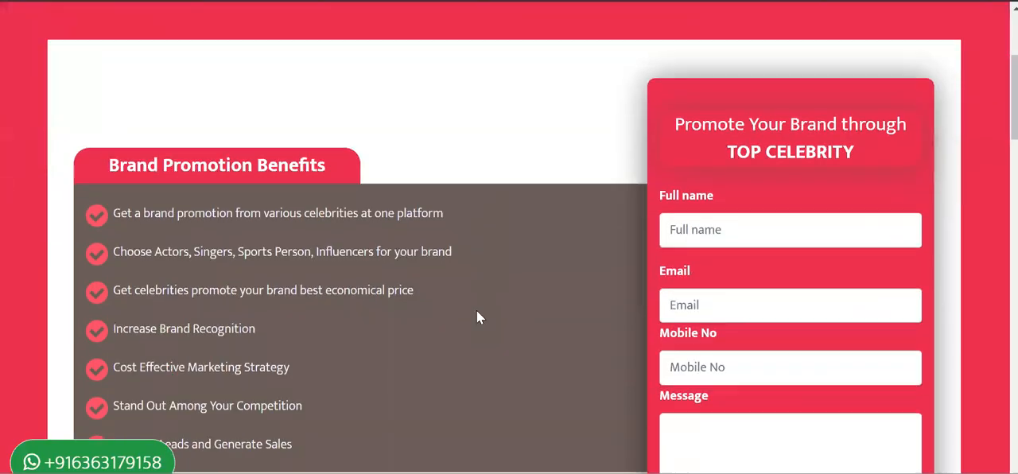
{"action": "left_click", "coordinate": [709, 222]}
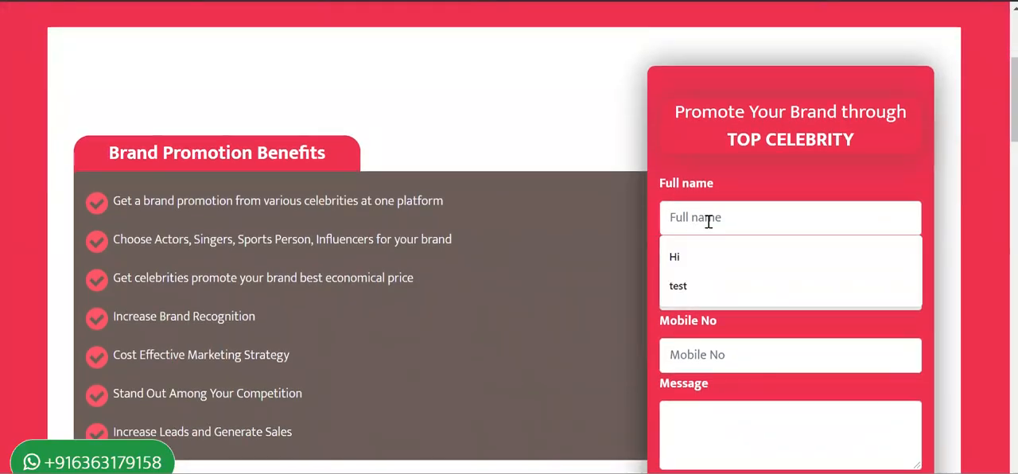
{"action": "type", "text": "test"}
{"action": "key", "text": "Tab"}
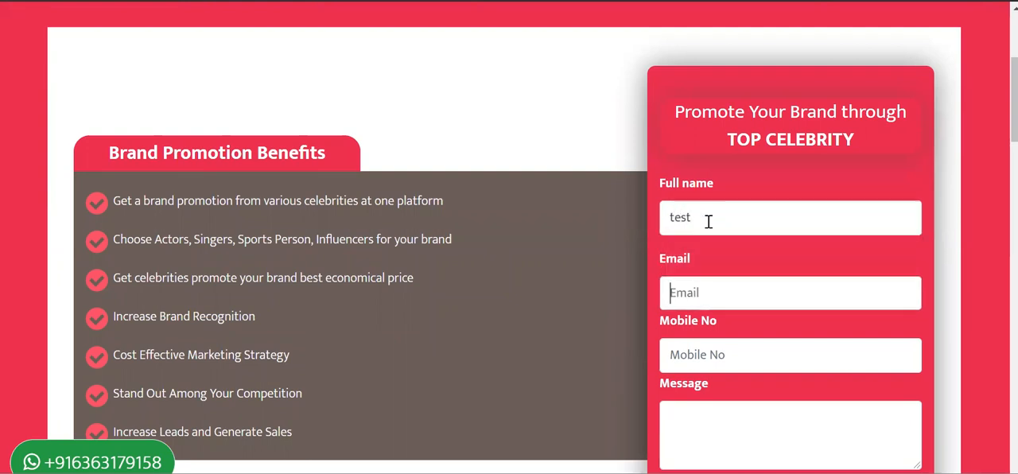
{"action": "type", "text": "test"}
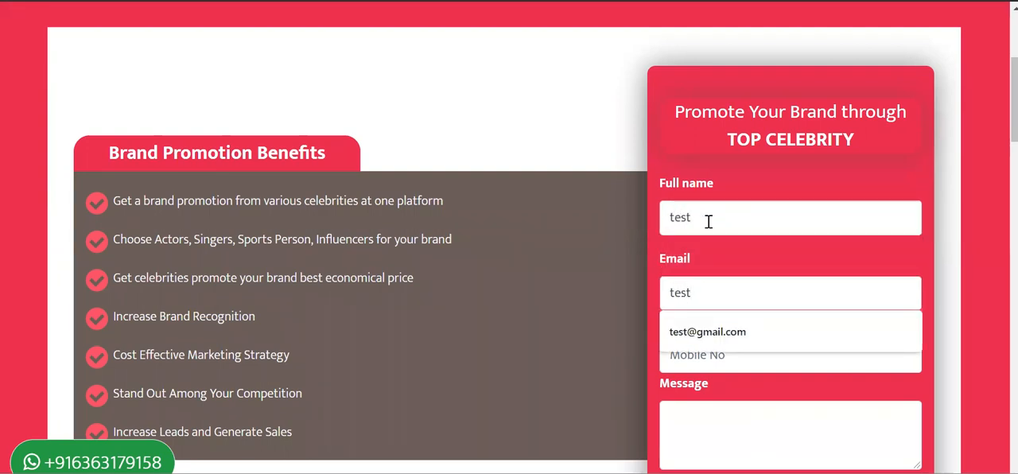
{"action": "key", "text": "Down"}
{"action": "key", "text": "Return"}
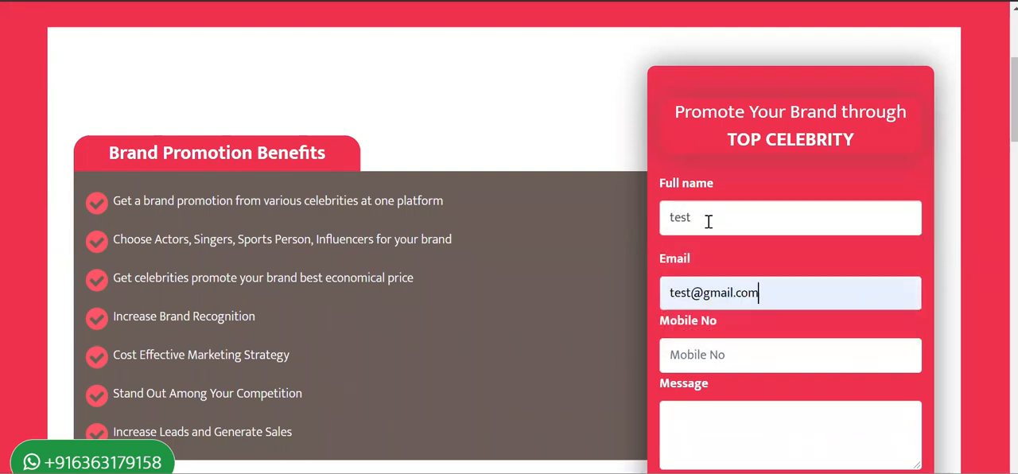
{"action": "left_click", "coordinate": [702, 356]}
{"action": "left_click", "coordinate": [716, 396]}
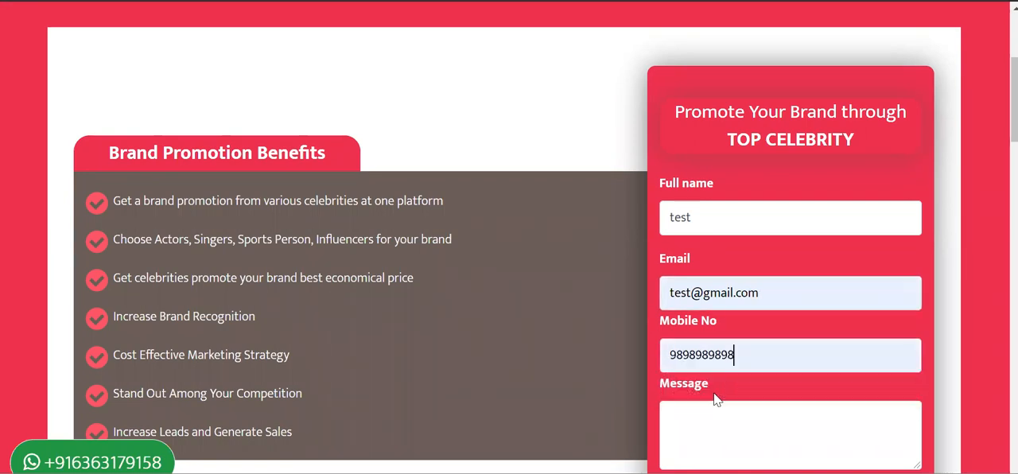
Enter a message starting "Hello this is test by" followed by the sender's name, and send the enquiry
{"action": "left_click", "coordinate": [720, 421]}
{"action": "type", "text": "el"}
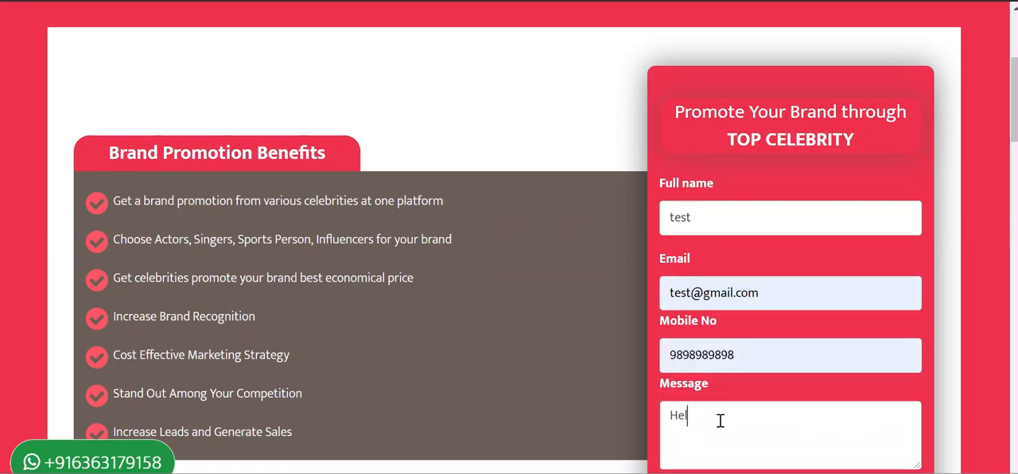
{"action": "type", "text": "lo this is "}
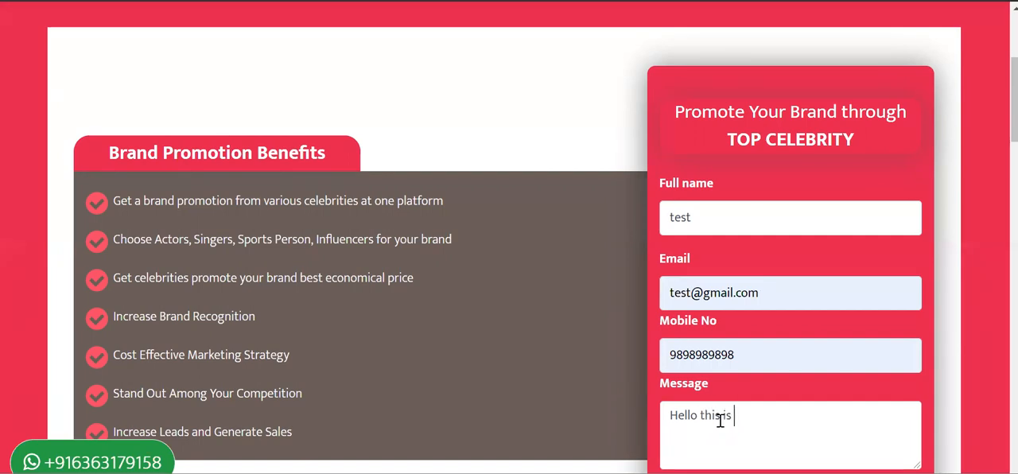
{"action": "type", "text": "test by "}
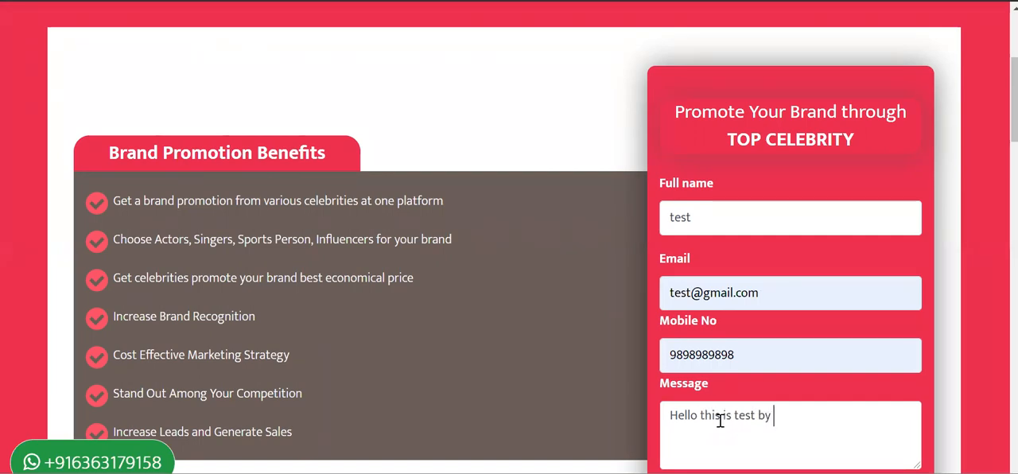
{"action": "type", "text": "pranav"}
{"action": "scroll", "coordinate": [720, 421], "scroll_direction": "down", "scroll_amount": 2}
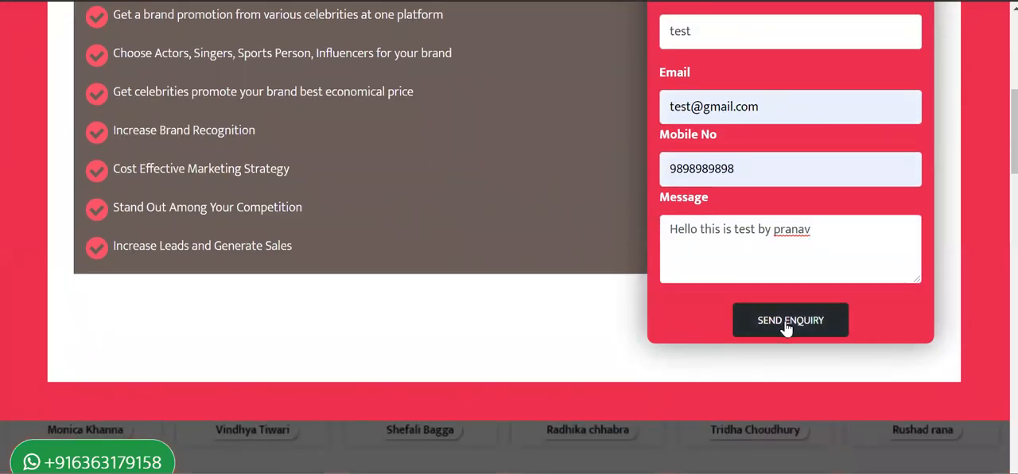
{"action": "left_click", "coordinate": [788, 327]}
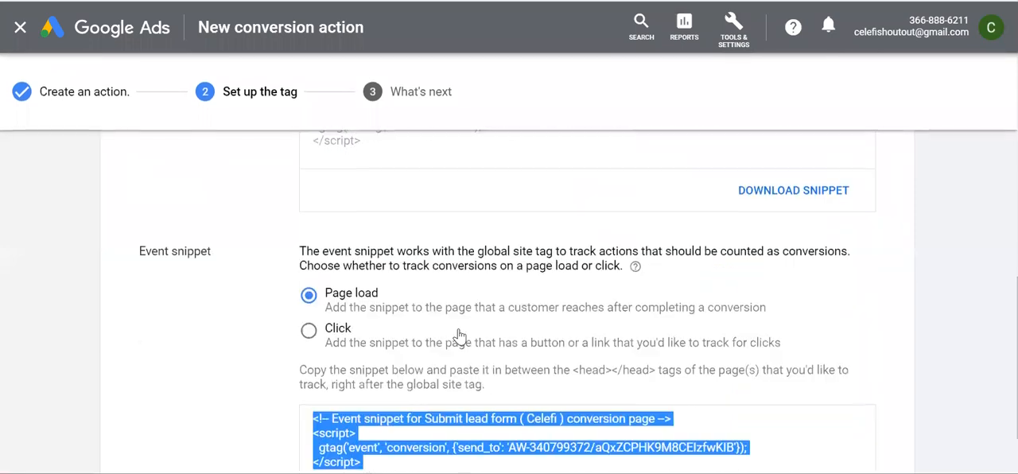
Back in Google Ads, reselect the event snippet code and review it alongside the Header Footer Code Manager page and the global site tag
{"action": "scroll", "coordinate": [460, 329], "scroll_direction": "down", "scroll_amount": 2}
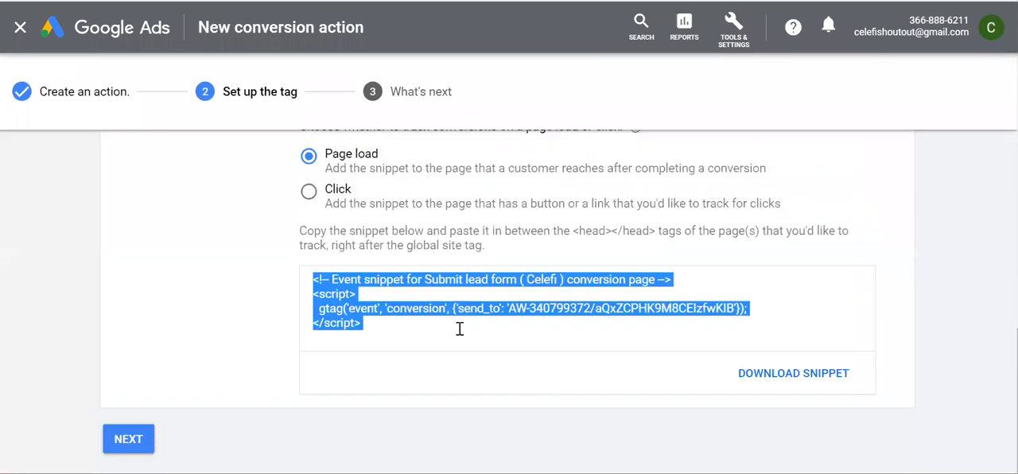
{"action": "left_click", "coordinate": [375, 307]}
{"action": "left_click_drag", "start_coordinate": [366, 323], "coordinate": [303, 284]}
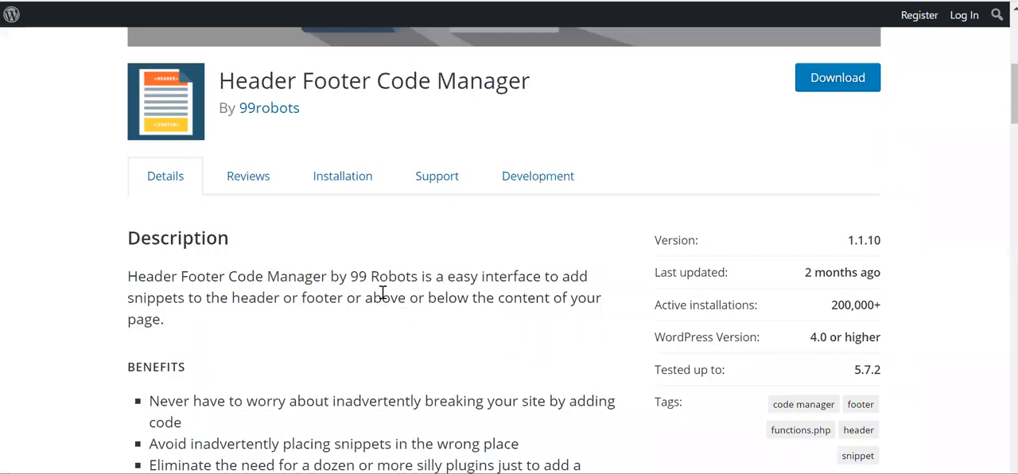
{"action": "scroll", "coordinate": [383, 290], "scroll_direction": "down", "scroll_amount": 1}
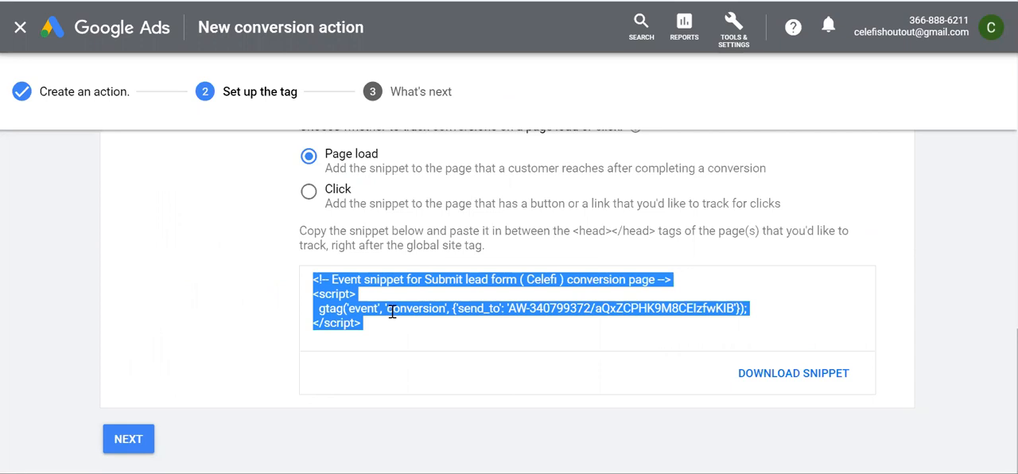
{"action": "scroll", "coordinate": [440, 285], "scroll_direction": "up", "scroll_amount": 3}
{"action": "scroll", "coordinate": [440, 285], "scroll_direction": "up", "scroll_amount": 2}
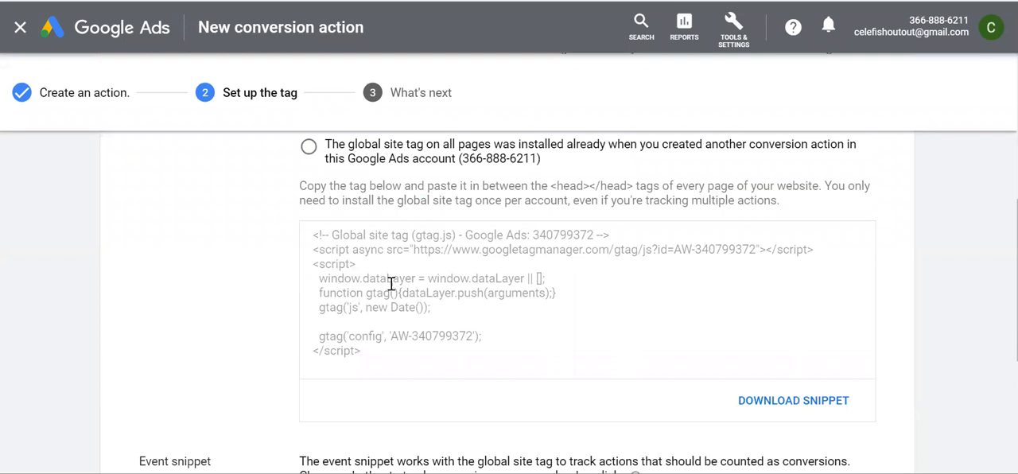
Return to the Celefi Thank You page and highlight the contact phone number for quick assistance
{"action": "scroll", "coordinate": [391, 285], "scroll_direction": "down", "scroll_amount": 5}
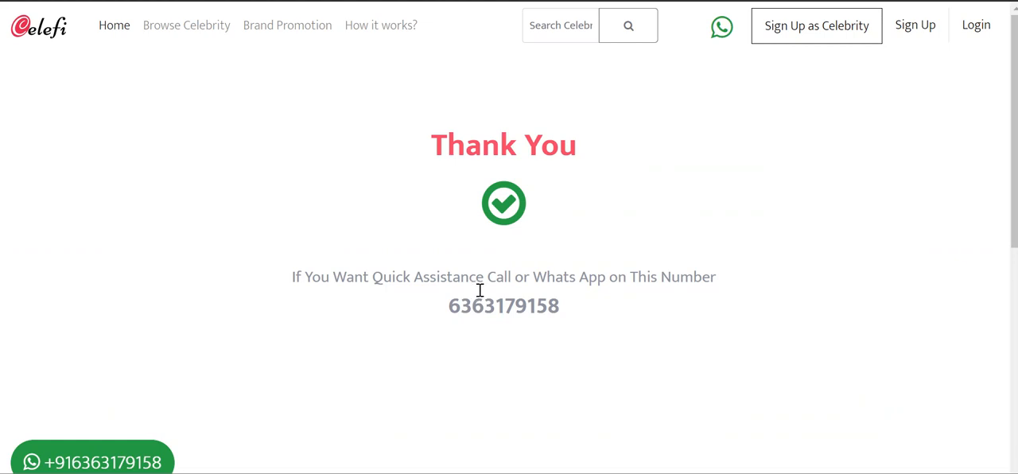
{"action": "left_click_drag", "start_coordinate": [451, 305], "coordinate": [576, 312]}
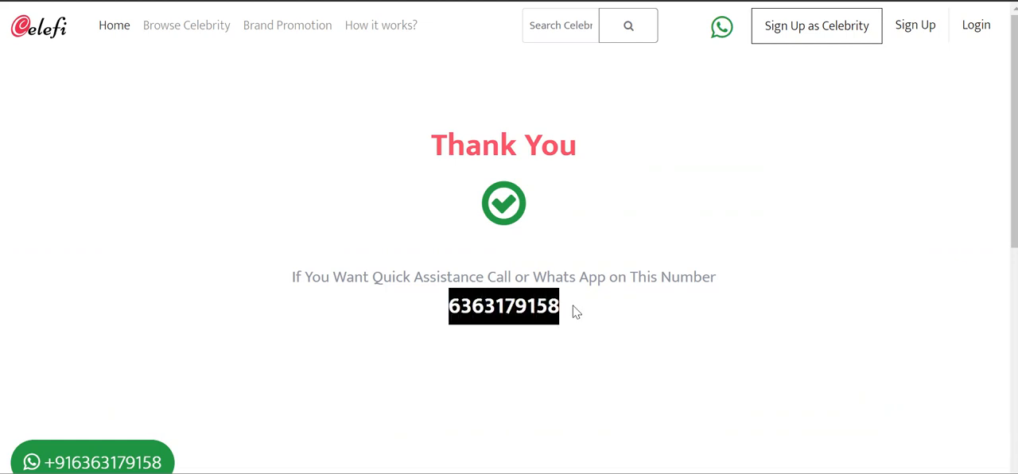
{"action": "left_click", "coordinate": [482, 323]}
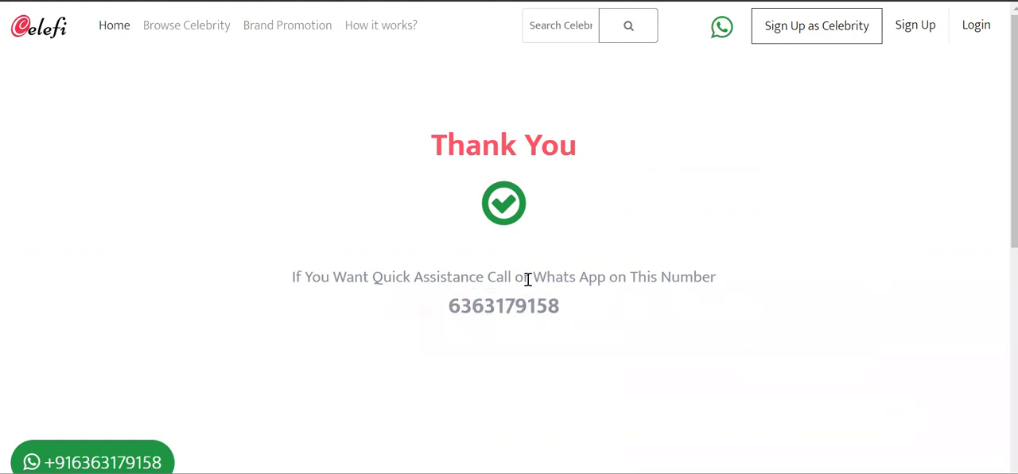
Highlight the contact phone number, followed by the quick-assistance sentence above it, on the Celefi Thank You page
{"action": "left_click_drag", "start_coordinate": [564, 315], "coordinate": [407, 315]}
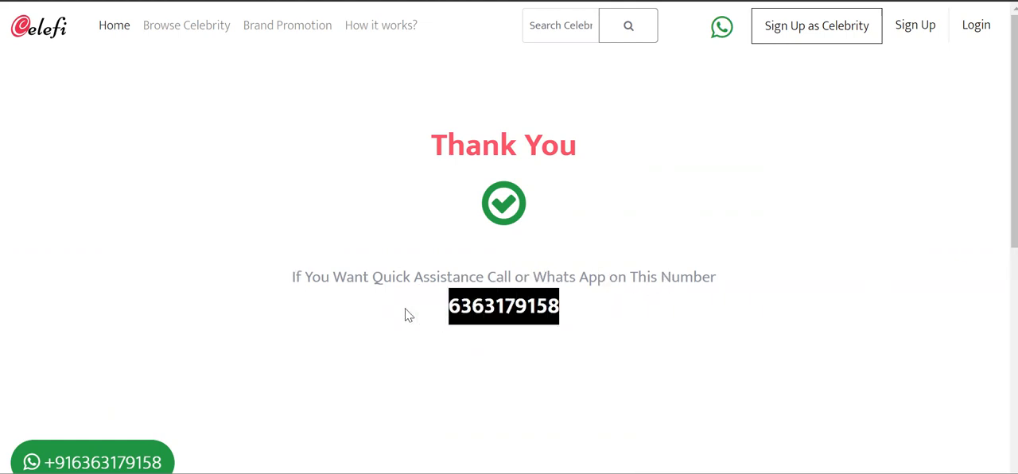
{"action": "left_click", "coordinate": [565, 317]}
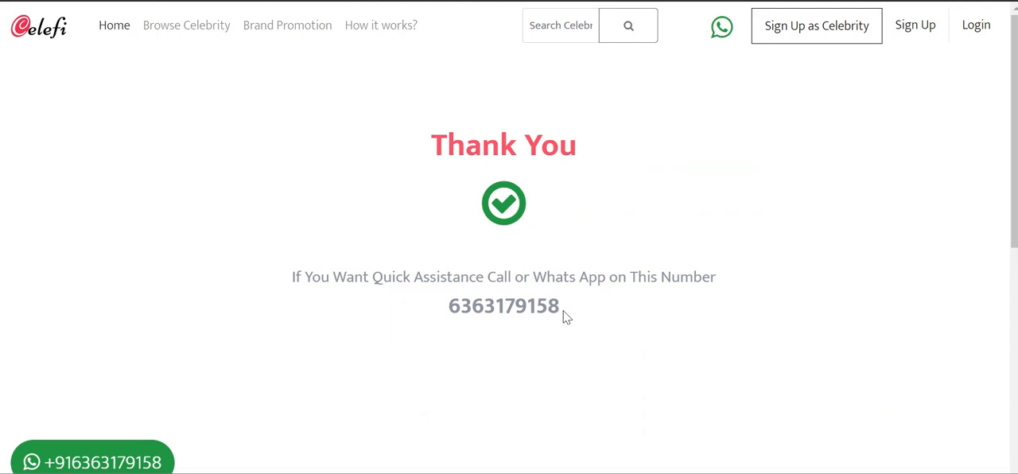
{"action": "left_click_drag", "start_coordinate": [291, 277], "coordinate": [728, 278]}
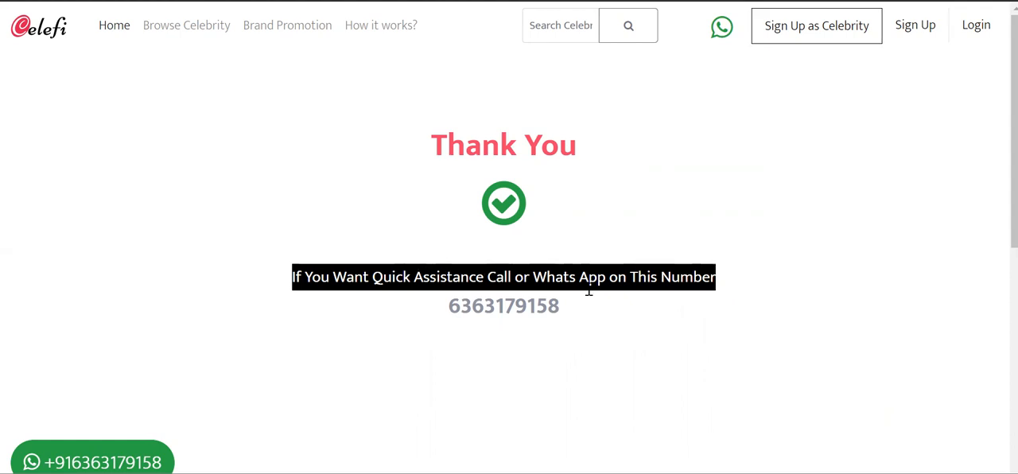
Switch to the VWO blog article and examine HubSpot's thank-you page as an example of getting customer referrals
{"action": "scroll", "coordinate": [488, 375], "scroll_direction": "down", "scroll_amount": 1}
{"action": "scroll", "coordinate": [478, 371], "scroll_direction": "up", "scroll_amount": 1}
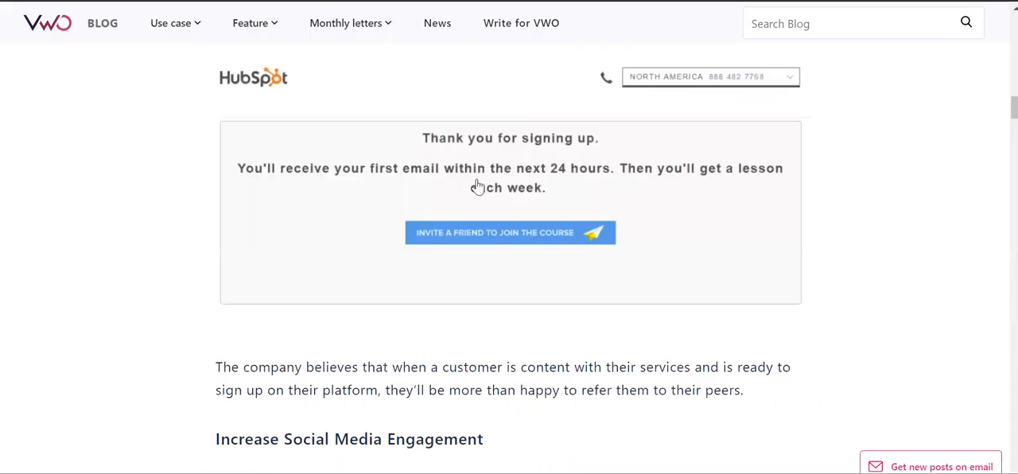
{"action": "scroll", "coordinate": [502, 298], "scroll_direction": "up", "scroll_amount": 2}
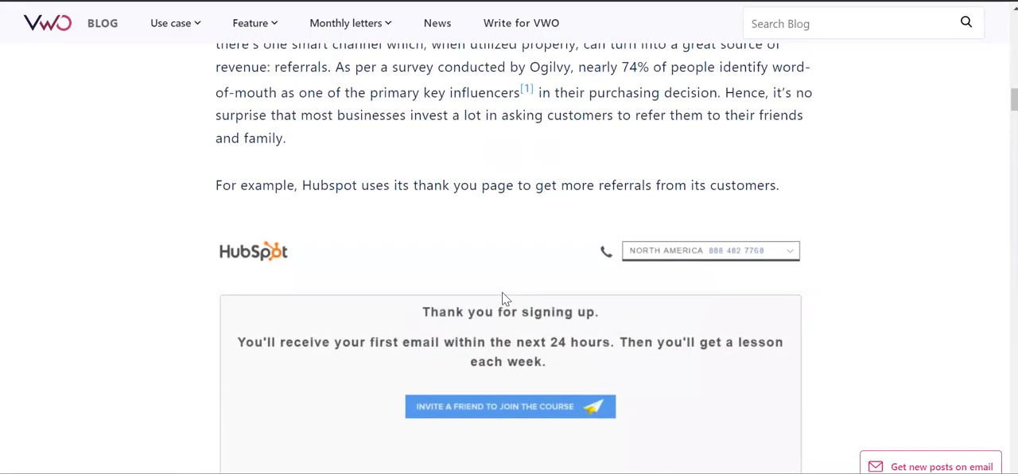
{"action": "scroll", "coordinate": [502, 294], "scroll_direction": "down", "scroll_amount": 2}
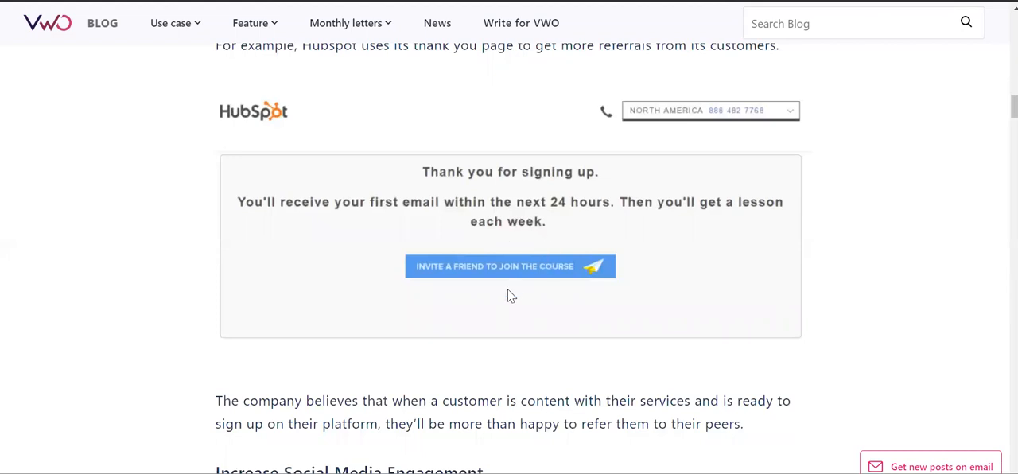
{"action": "scroll", "coordinate": [552, 271], "scroll_direction": "down", "scroll_amount": 1}
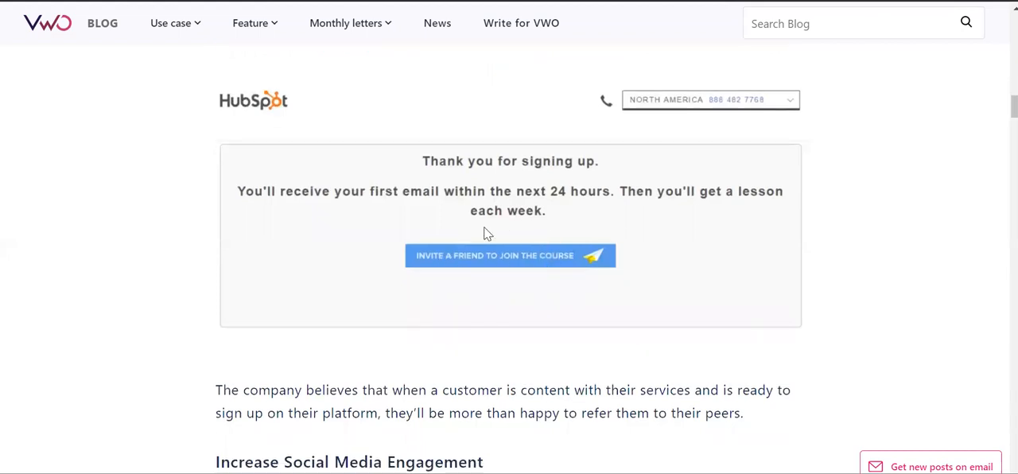
{"action": "scroll", "coordinate": [532, 273], "scroll_direction": "down", "scroll_amount": 2}
{"action": "scroll", "coordinate": [528, 271], "scroll_direction": "up", "scroll_amount": 2}
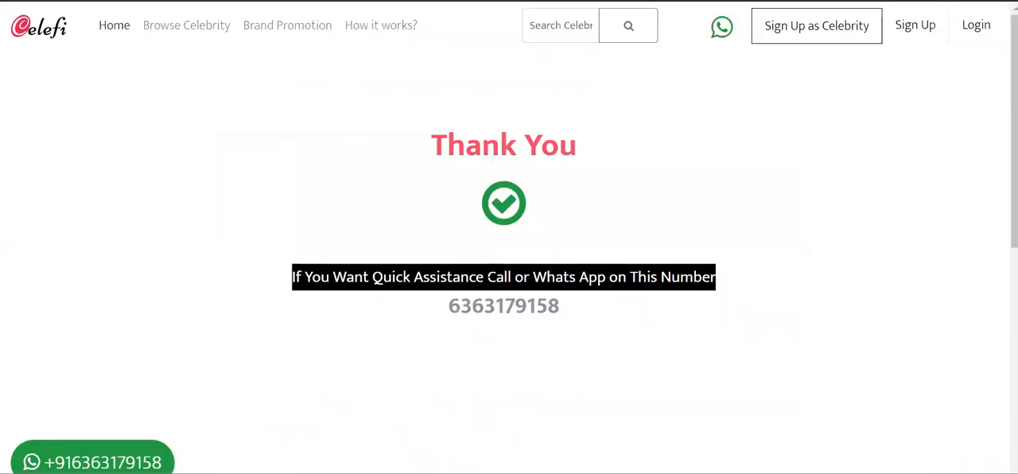
Clear the highlight on the Celefi Thank You page, and review the VWO article's Punchbowl, Bliss and Smart Passive Income examples
{"action": "left_click", "coordinate": [491, 279]}
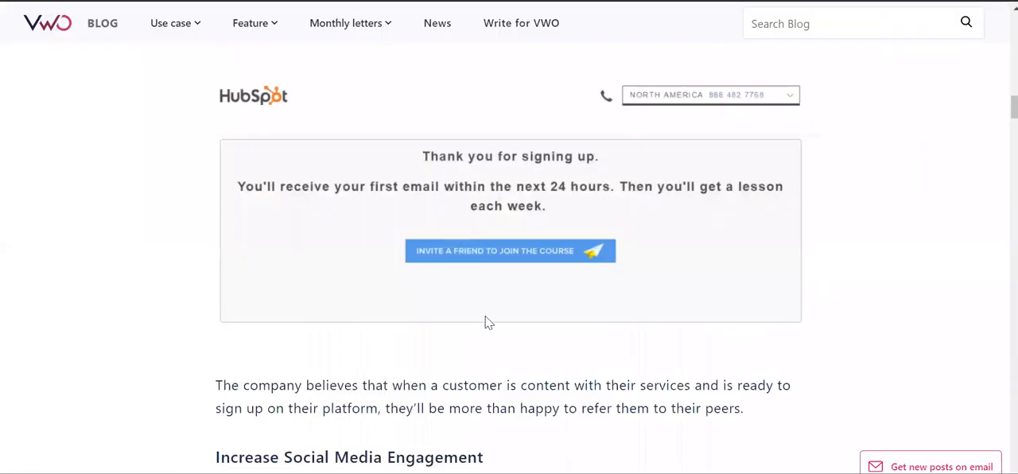
{"action": "scroll", "coordinate": [484, 322], "scroll_direction": "down", "scroll_amount": 5}
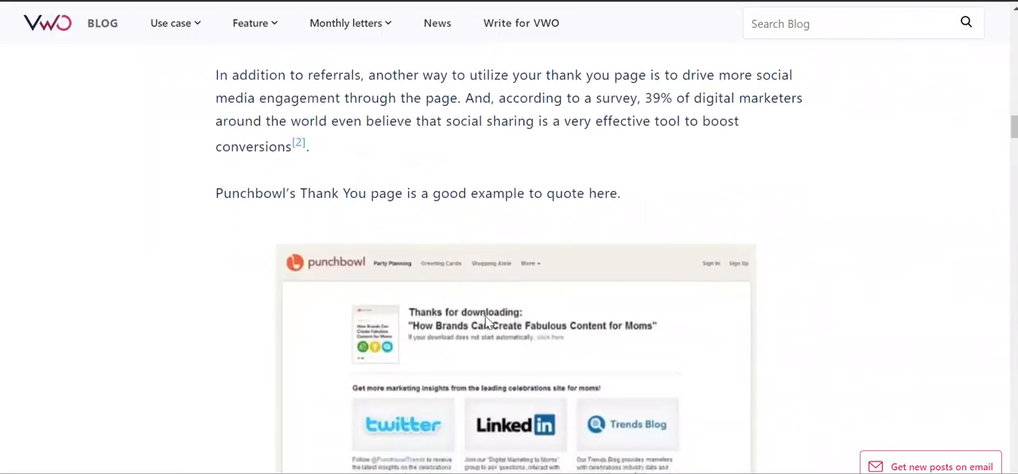
{"action": "scroll", "coordinate": [487, 322], "scroll_direction": "down", "scroll_amount": 2}
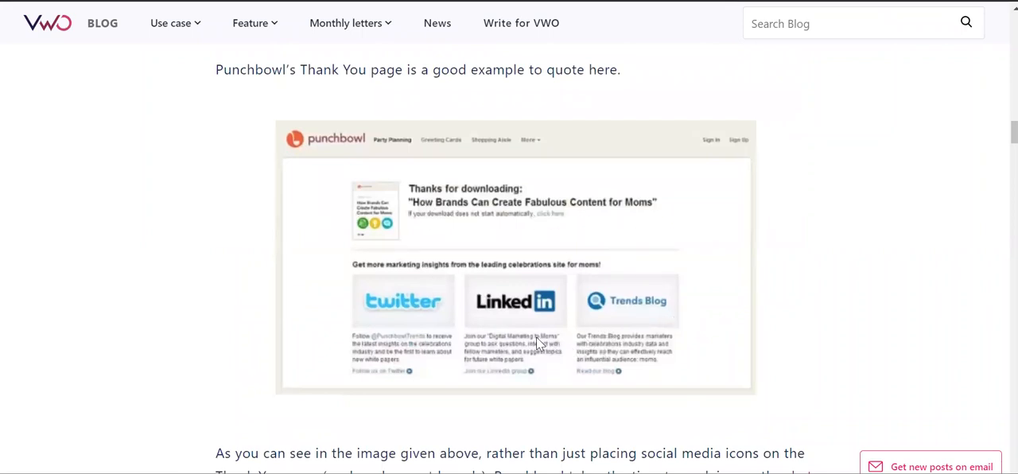
{"action": "scroll", "coordinate": [560, 347], "scroll_direction": "down", "scroll_amount": 5}
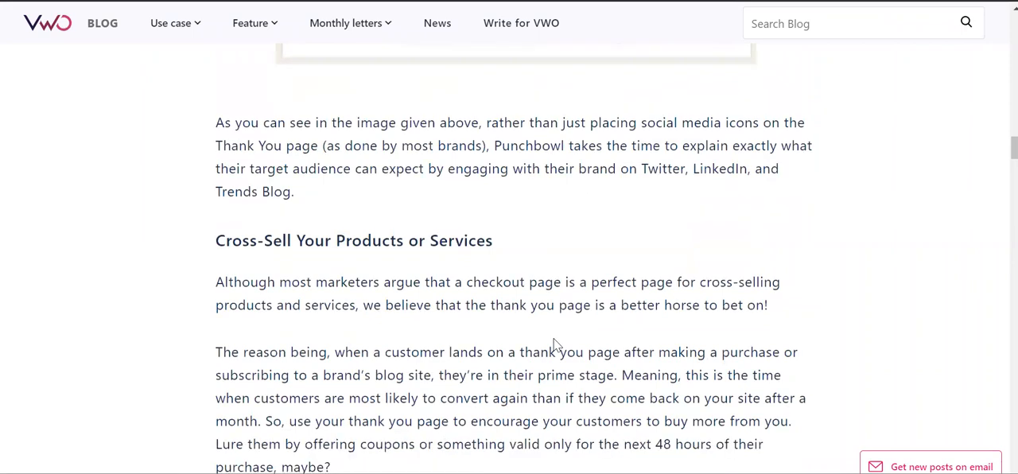
{"action": "scroll", "coordinate": [557, 345], "scroll_direction": "down", "scroll_amount": 4}
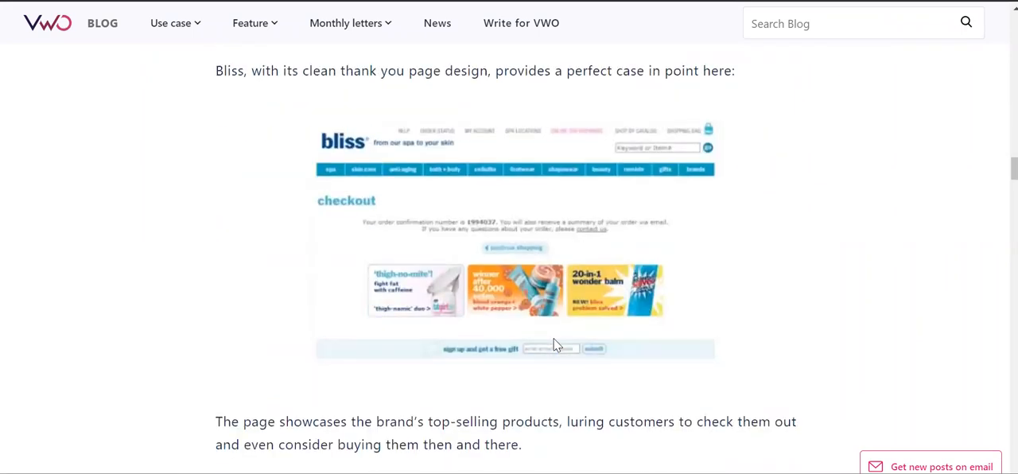
{"action": "scroll", "coordinate": [557, 346], "scroll_direction": "down", "scroll_amount": 9}
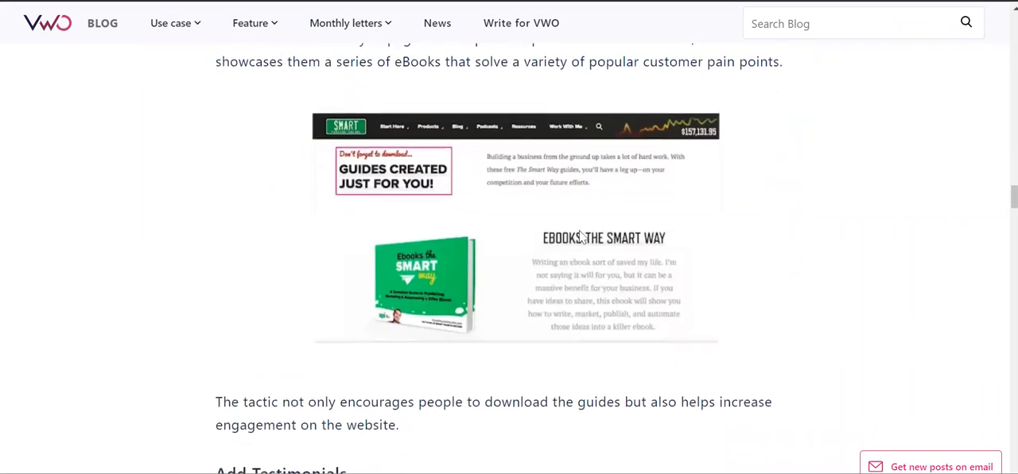
{"action": "scroll", "coordinate": [569, 270], "scroll_direction": "up", "scroll_amount": 1}
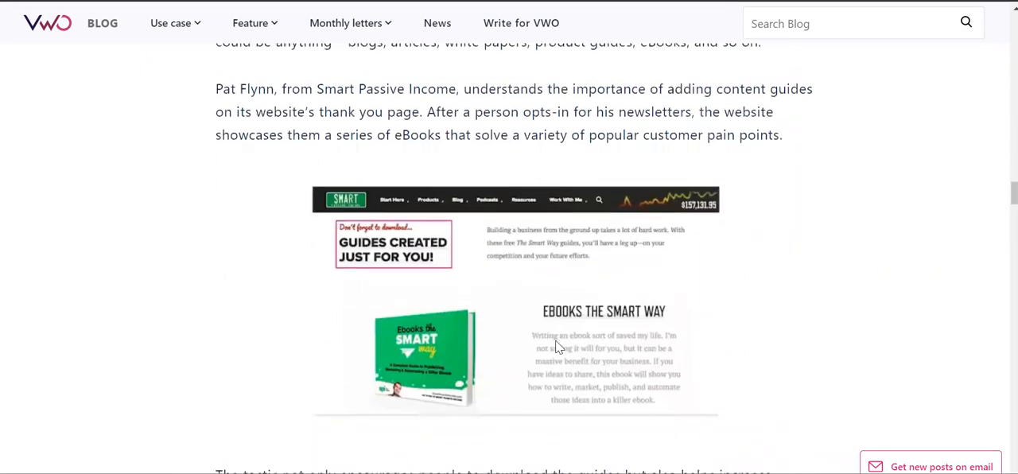
{"action": "scroll", "coordinate": [557, 345], "scroll_direction": "down", "scroll_amount": 1}
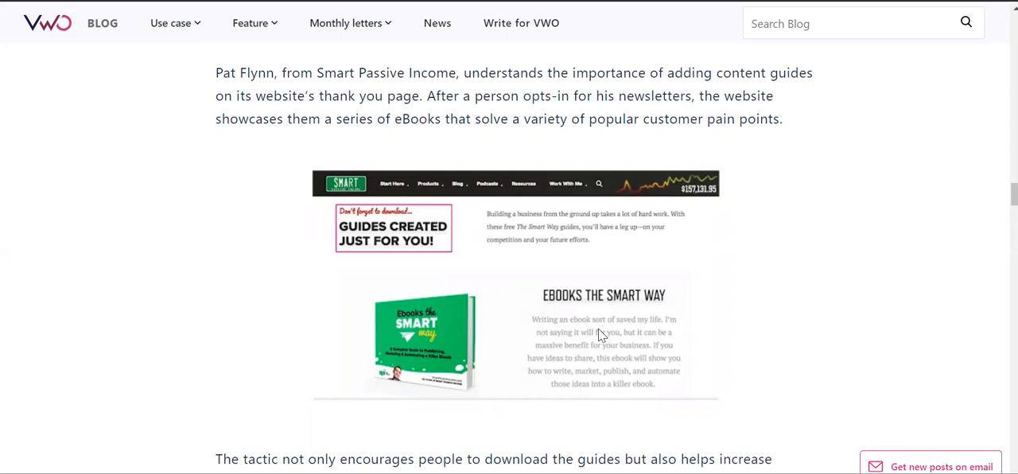
Examine the article's Best Fitness testimonials example and the Apple Store example for collecting feedback on a thank-you page
{"action": "scroll", "coordinate": [599, 334], "scroll_direction": "down", "scroll_amount": 3}
{"action": "scroll", "coordinate": [601, 335], "scroll_direction": "down", "scroll_amount": 4}
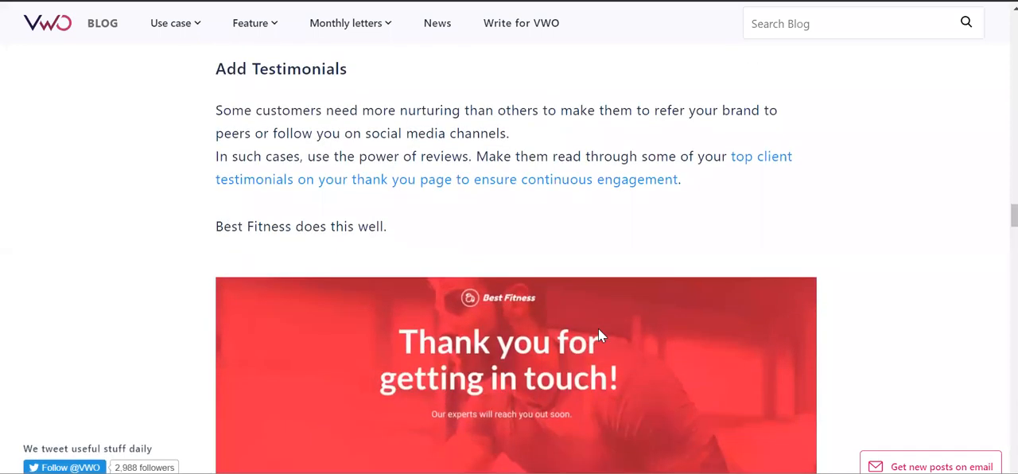
{"action": "scroll", "coordinate": [599, 328], "scroll_direction": "down", "scroll_amount": 2}
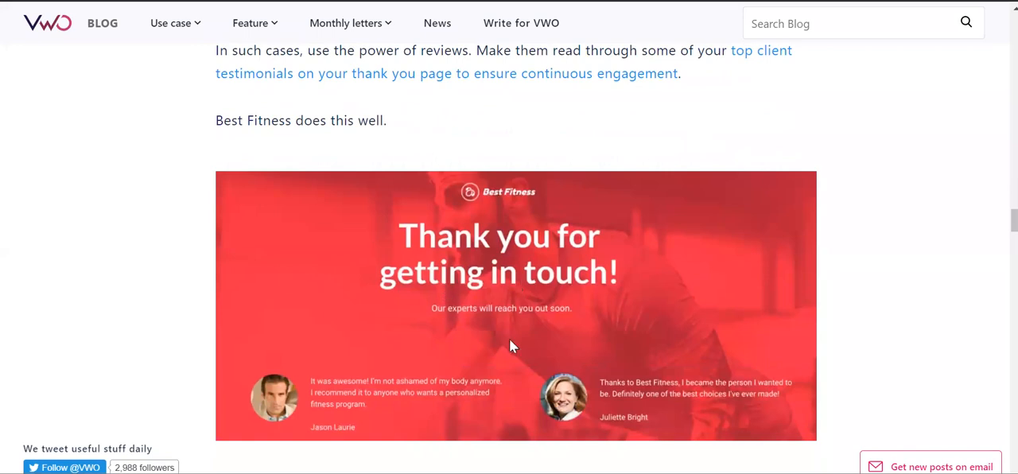
{"action": "scroll", "coordinate": [512, 346], "scroll_direction": "down", "scroll_amount": 1}
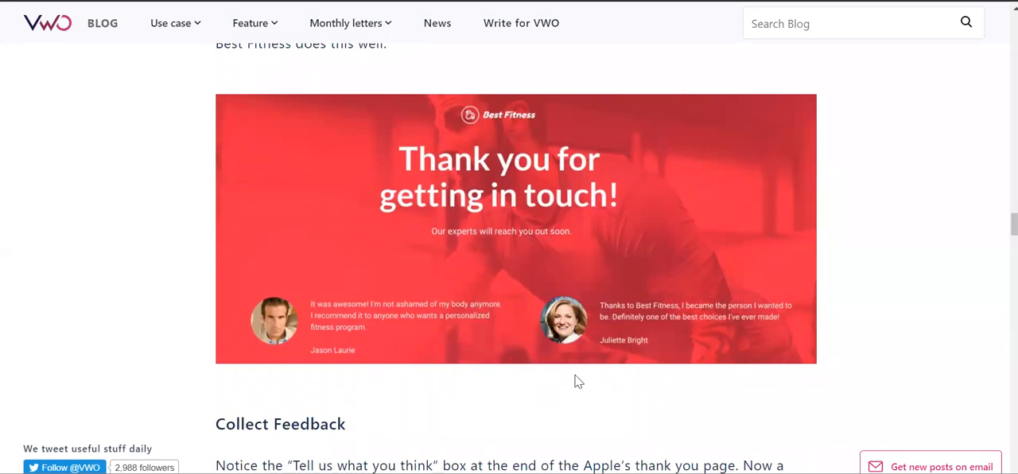
{"action": "scroll", "coordinate": [576, 380], "scroll_direction": "down", "scroll_amount": 2}
{"action": "scroll", "coordinate": [579, 381], "scroll_direction": "down", "scroll_amount": 3}
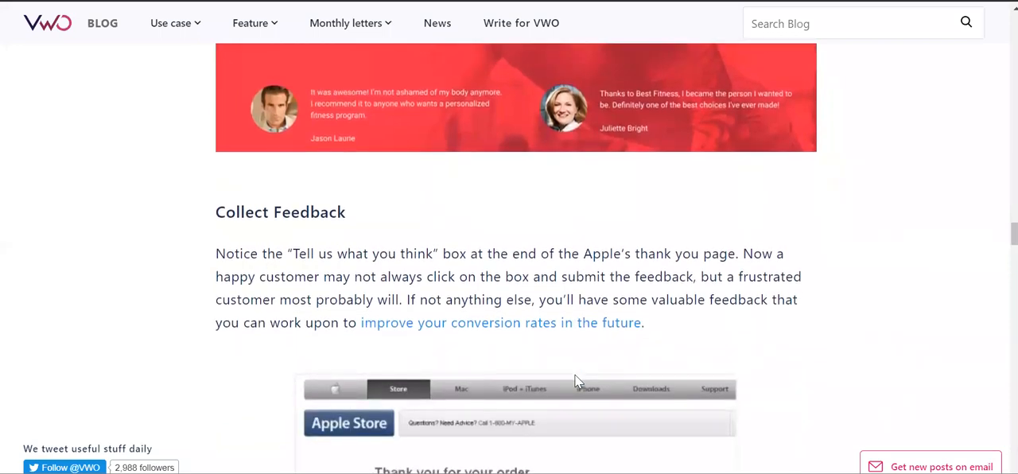
{"action": "scroll", "coordinate": [579, 381], "scroll_direction": "down", "scroll_amount": 3}
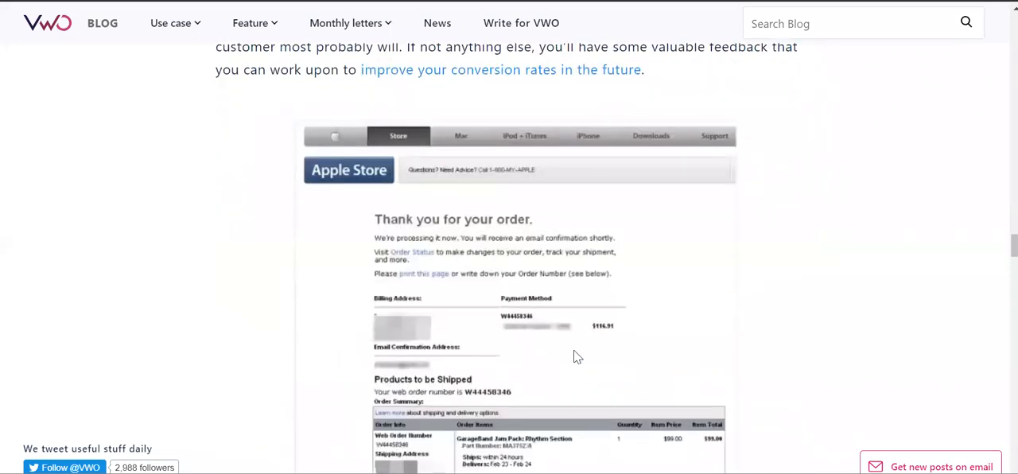
Review the article's section on talking money with returning visitors, including WordStream's free-trial offer on its thank-you page
{"action": "scroll", "coordinate": [578, 357], "scroll_direction": "down", "scroll_amount": 9}
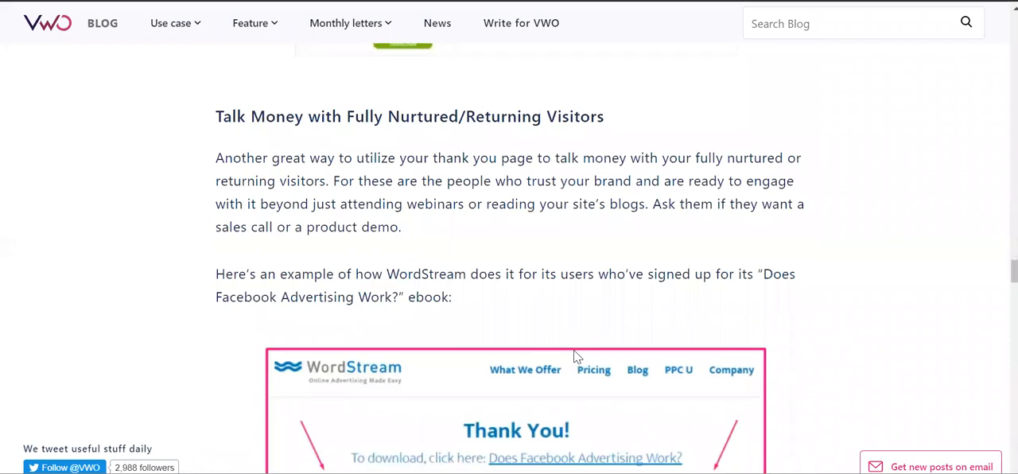
{"action": "scroll", "coordinate": [578, 357], "scroll_direction": "up", "scroll_amount": 1}
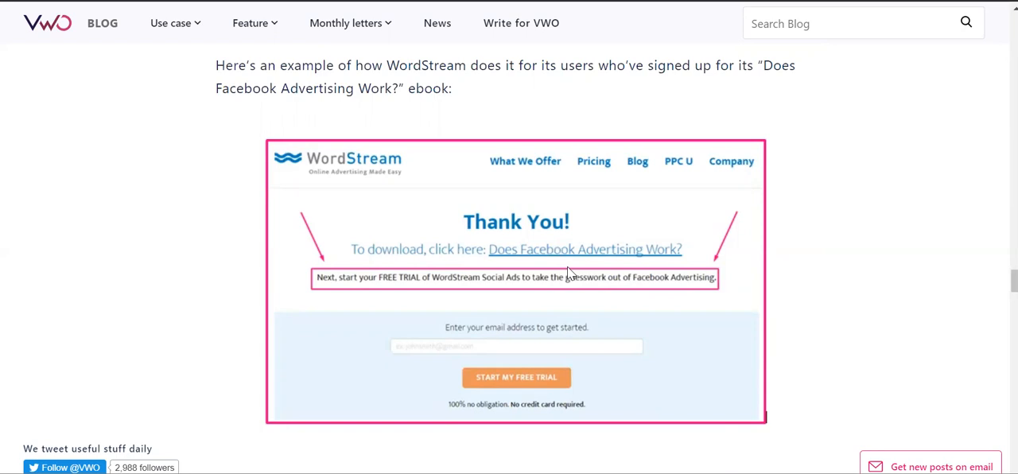
{"action": "scroll", "coordinate": [567, 267], "scroll_direction": "down", "scroll_amount": 2}
{"action": "scroll", "coordinate": [568, 267], "scroll_direction": "up", "scroll_amount": 5}
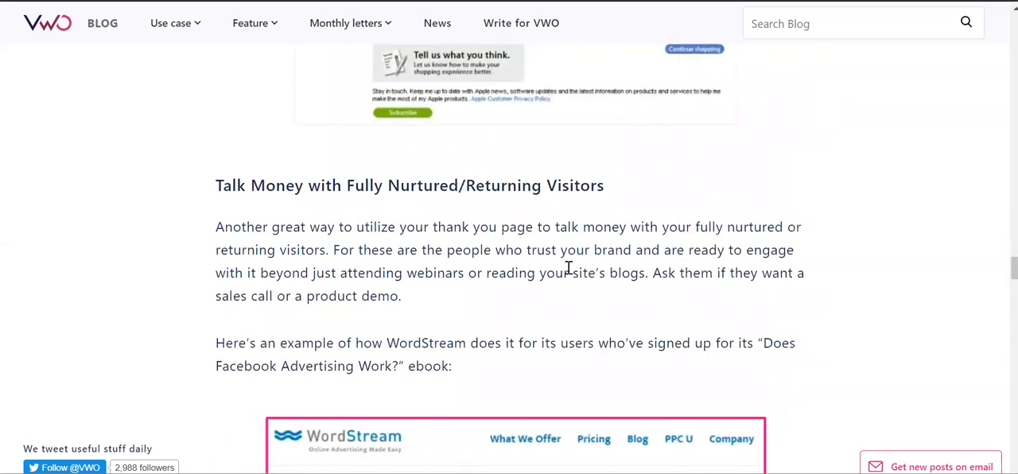
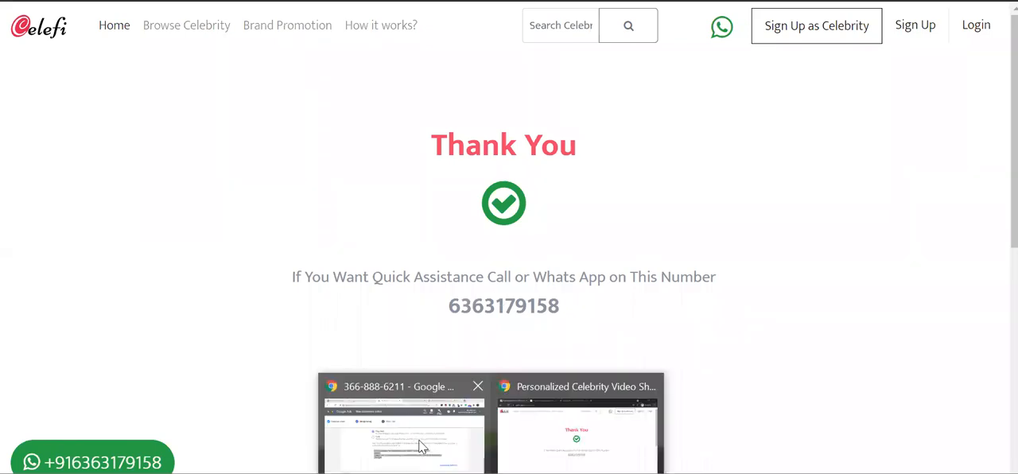
Return to Google Ads, finish the tag set-up for the Celefi lead-form conversion, and check its tracking status in the conversion actions list
{"action": "left_click", "coordinate": [422, 447]}
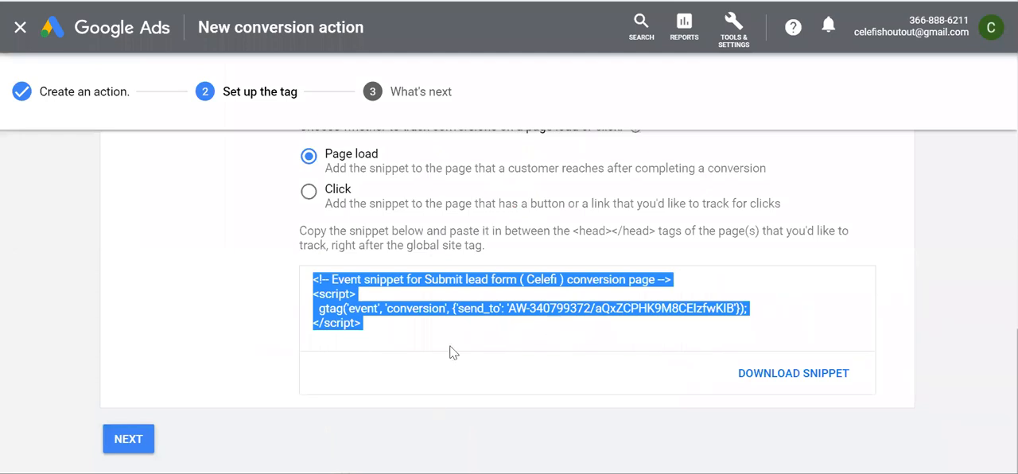
{"action": "scroll", "coordinate": [450, 353], "scroll_direction": "up", "scroll_amount": 6}
{"action": "scroll", "coordinate": [425, 325], "scroll_direction": "down", "scroll_amount": 6}
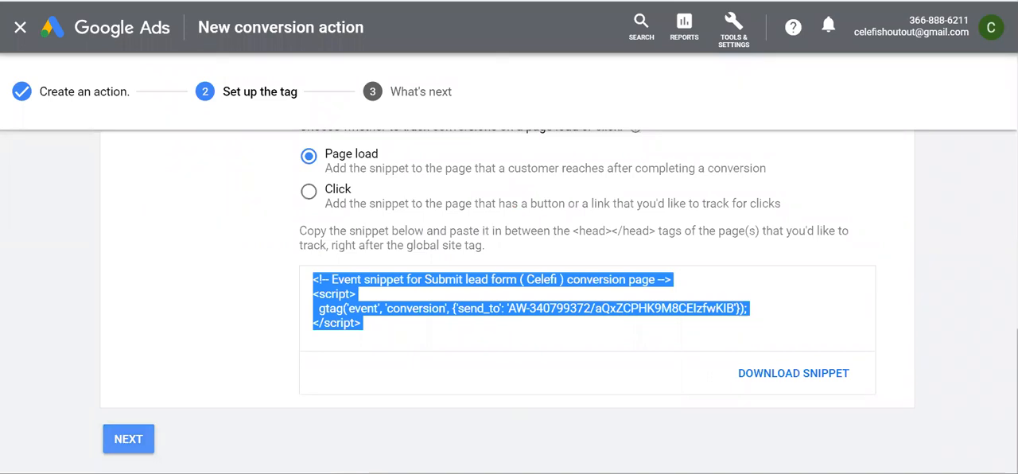
{"action": "left_click", "coordinate": [130, 439]}
{"action": "left_click", "coordinate": [128, 438]}
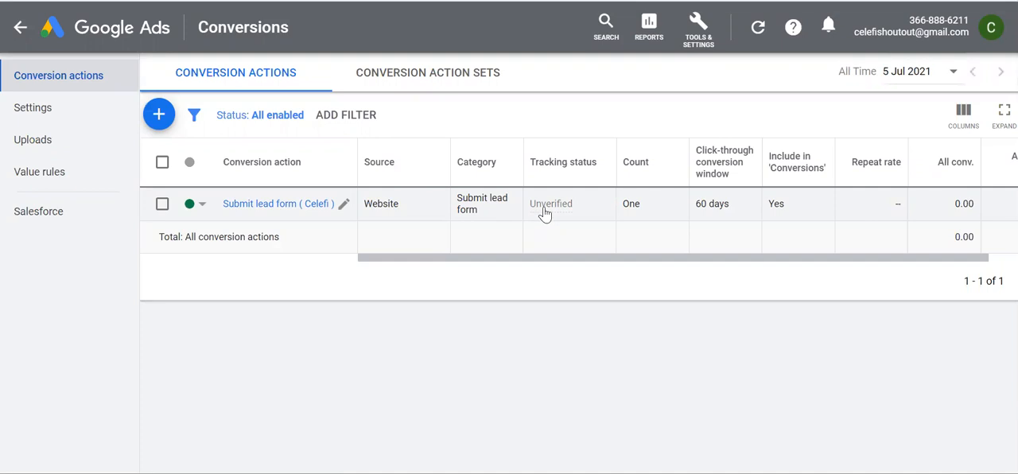
{"action": "mouse_move", "coordinate": [549, 211]}
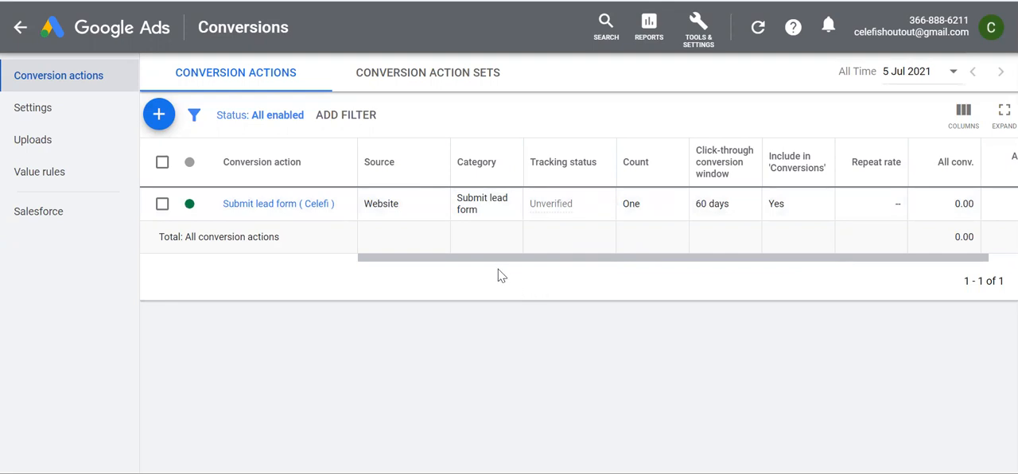
Start another conversion action and choose phone calls as the kind of conversion to track
{"action": "left_click", "coordinate": [159, 116]}
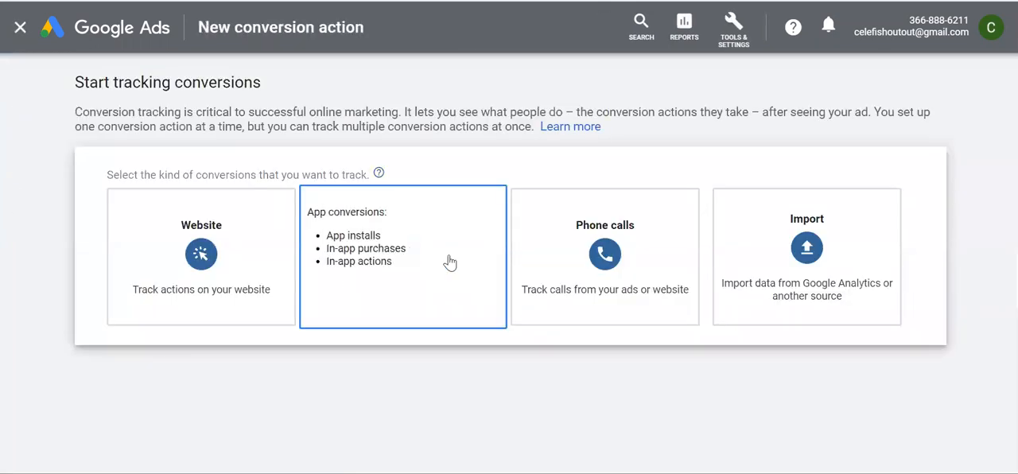
{"action": "left_click", "coordinate": [635, 290]}
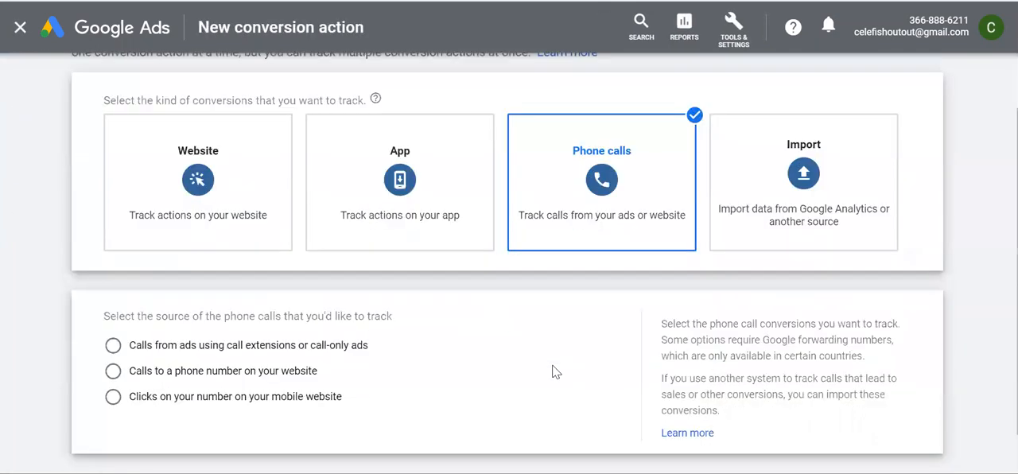
{"action": "scroll", "coordinate": [587, 187], "scroll_direction": "up", "scroll_amount": 2}
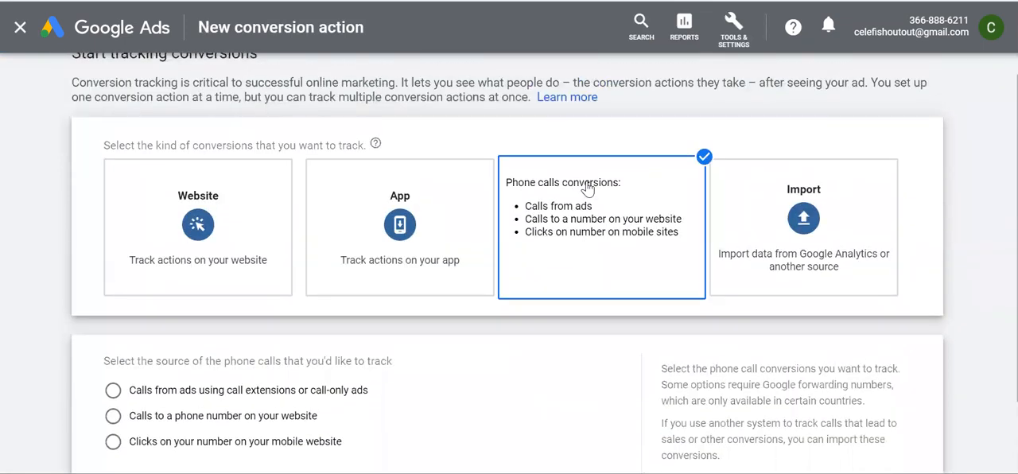
{"action": "scroll", "coordinate": [593, 195], "scroll_direction": "down", "scroll_amount": 2}
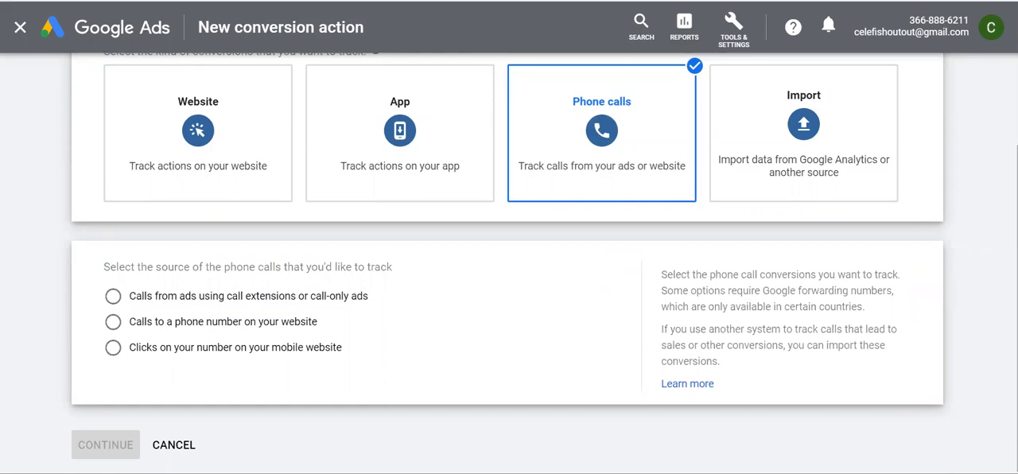
Switch to the Celefi brand promotion page and review its enquiry form and WhatsApp contact number
{"action": "left_click", "coordinate": [548, 450]}
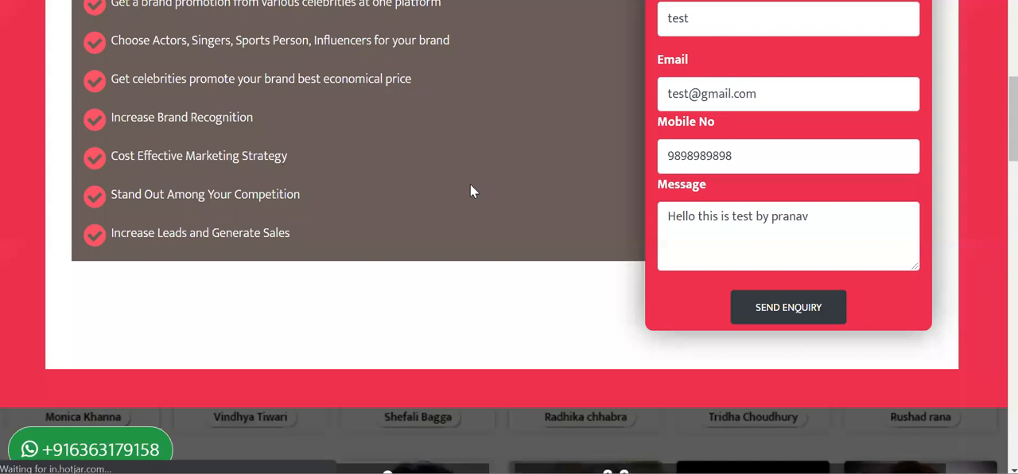
{"action": "scroll", "coordinate": [471, 183], "scroll_direction": "up", "scroll_amount": 6}
{"action": "scroll", "coordinate": [472, 189], "scroll_direction": "down", "scroll_amount": 9}
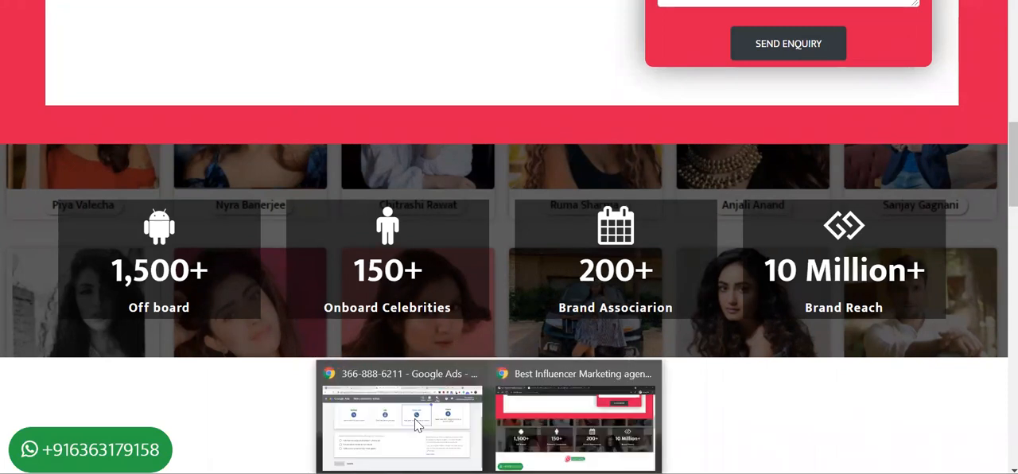
Return to Google Ads, set the call source to calls to a phone number on your website, and continue to the action's settings
{"action": "left_click", "coordinate": [406, 418]}
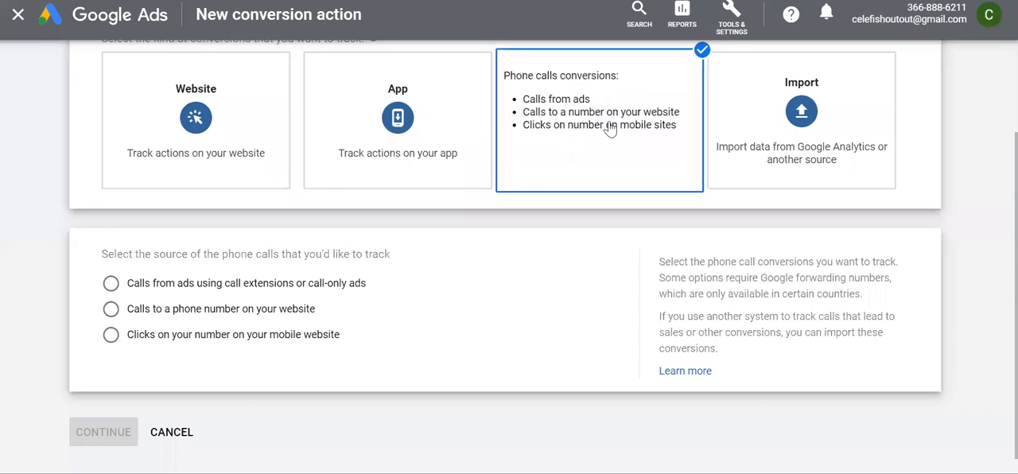
{"action": "scroll", "coordinate": [522, 314], "scroll_direction": "up", "scroll_amount": 1}
{"action": "scroll", "coordinate": [522, 313], "scroll_direction": "down", "scroll_amount": 2}
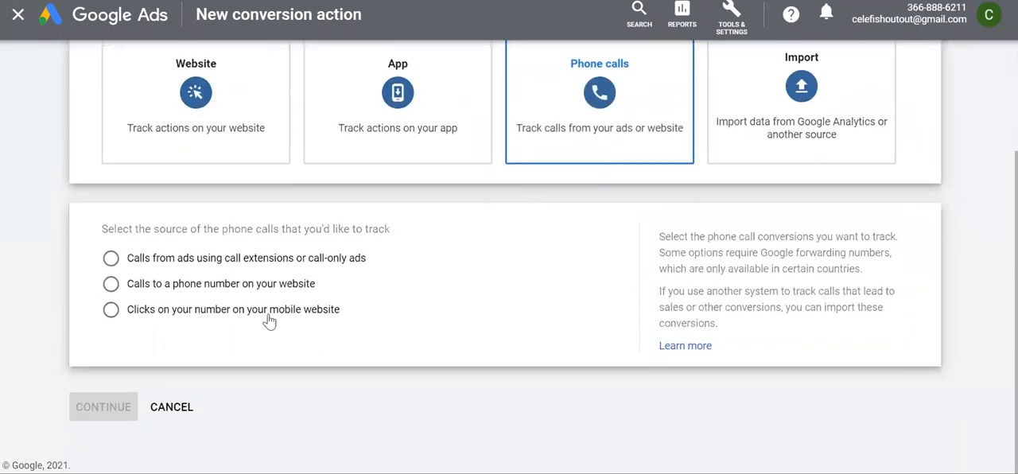
{"action": "left_click", "coordinate": [110, 257]}
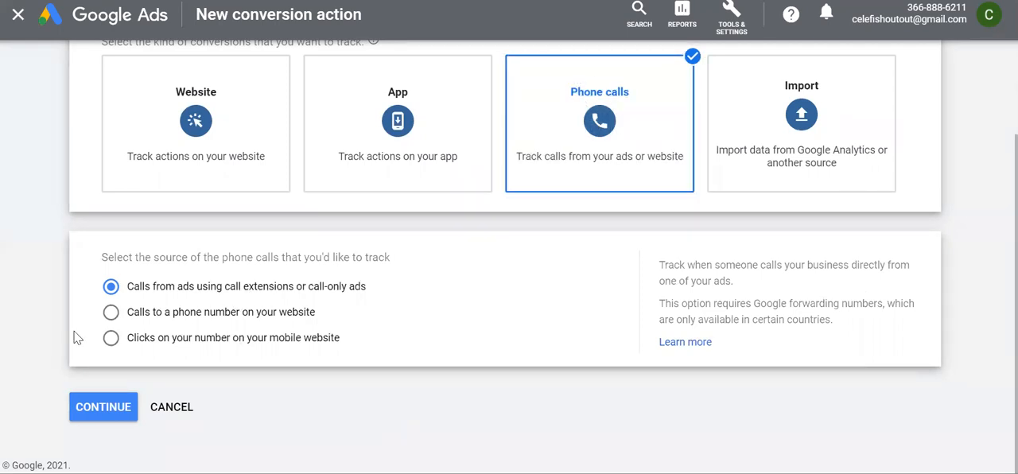
{"action": "left_click", "coordinate": [245, 313]}
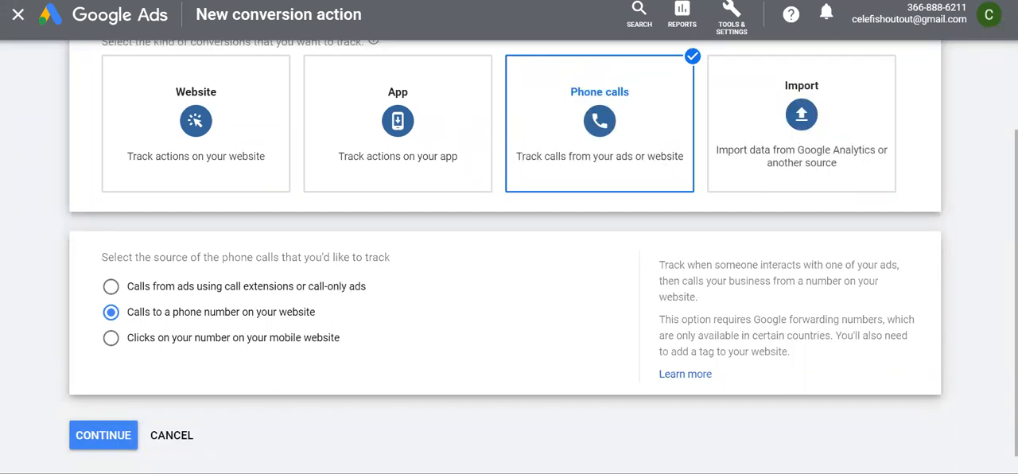
{"action": "left_click", "coordinate": [104, 445]}
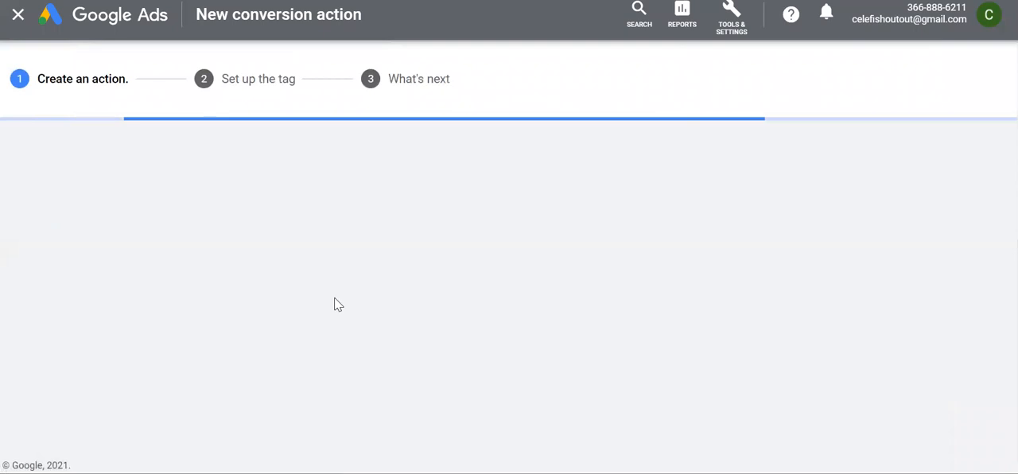
Look through the website-call conversion form's category, name, value, count and phone number sections
{"action": "scroll", "coordinate": [412, 298], "scroll_direction": "down", "scroll_amount": 10}
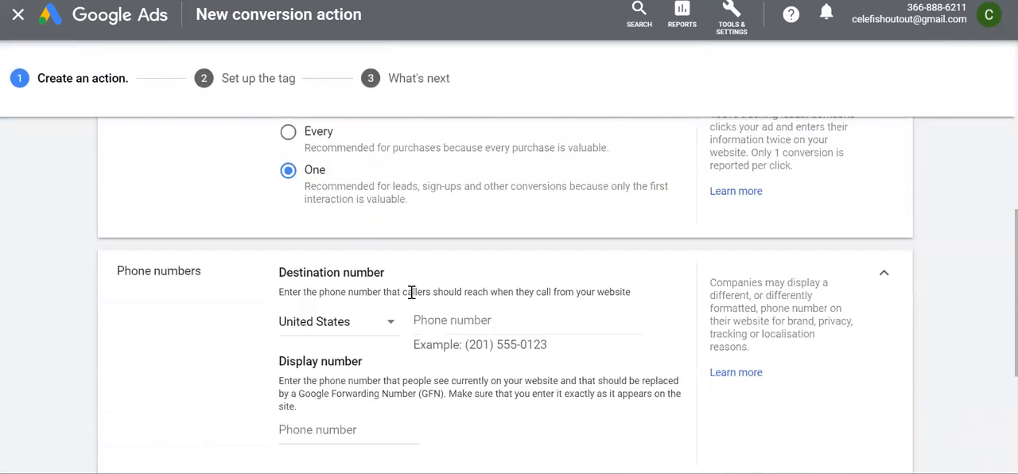
{"action": "scroll", "coordinate": [413, 298], "scroll_direction": "up", "scroll_amount": 6}
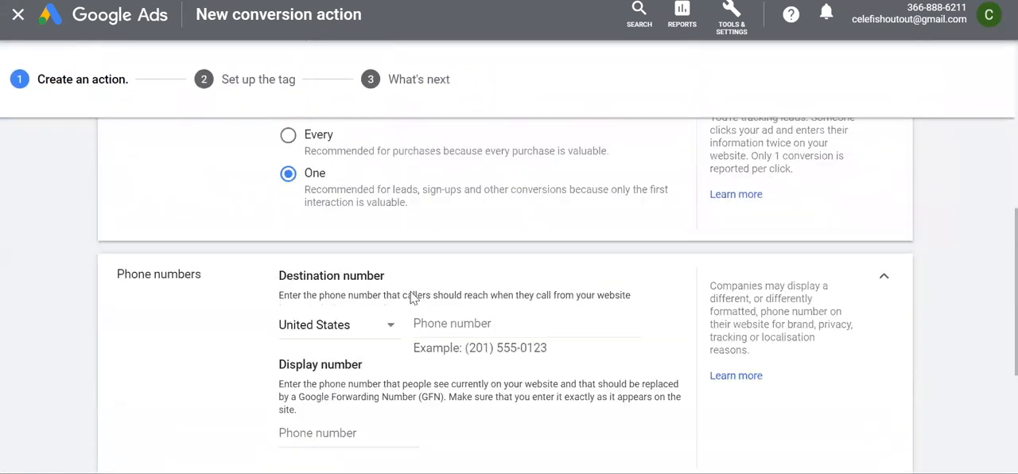
{"action": "scroll", "coordinate": [412, 298], "scroll_direction": "up", "scroll_amount": 3}
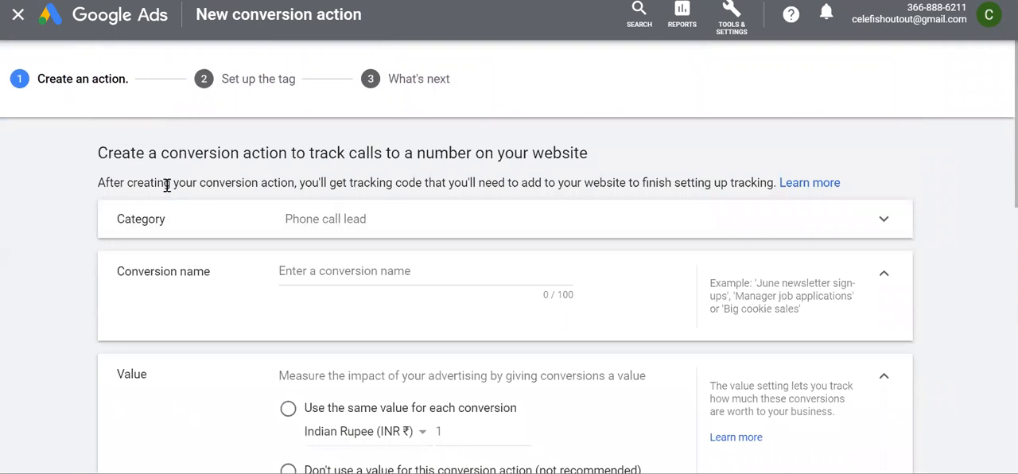
{"action": "scroll", "coordinate": [220, 207], "scroll_direction": "down", "scroll_amount": 2}
{"action": "scroll", "coordinate": [220, 206], "scroll_direction": "up", "scroll_amount": 1}
{"action": "scroll", "coordinate": [219, 207], "scroll_direction": "down", "scroll_amount": 5}
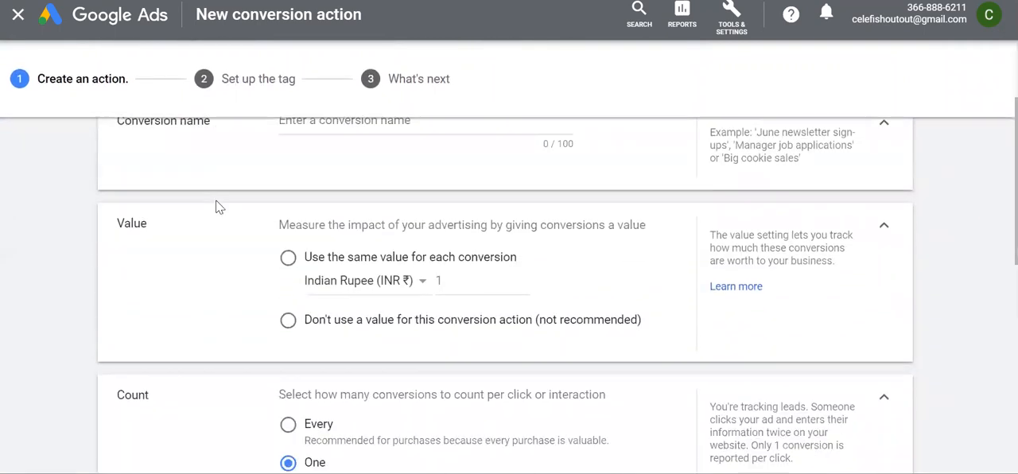
{"action": "scroll", "coordinate": [217, 207], "scroll_direction": "down", "scroll_amount": 5}
{"action": "scroll", "coordinate": [216, 207], "scroll_direction": "up", "scroll_amount": 5}
Examine the destination and display number fields, along with the call length, click-through conversion window and attribution model settings
{"action": "left_click", "coordinate": [445, 304]}
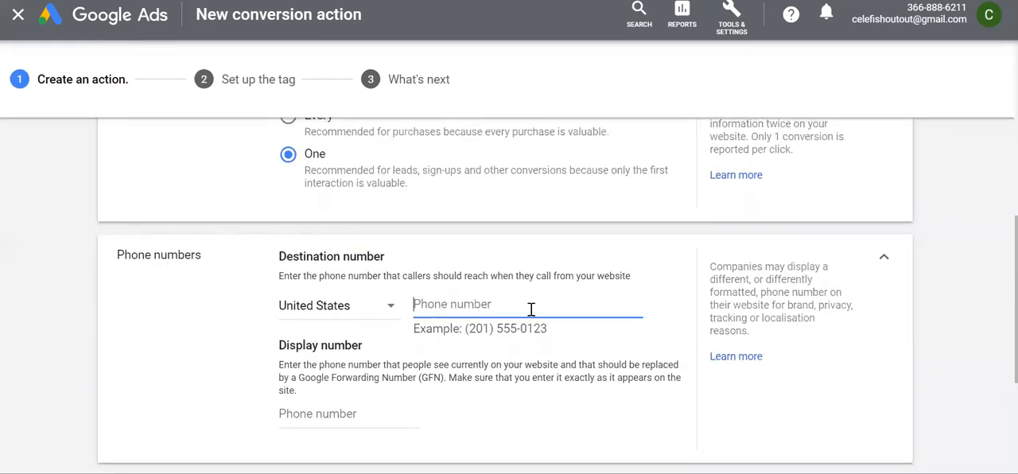
{"action": "scroll", "coordinate": [494, 279], "scroll_direction": "up", "scroll_amount": 2}
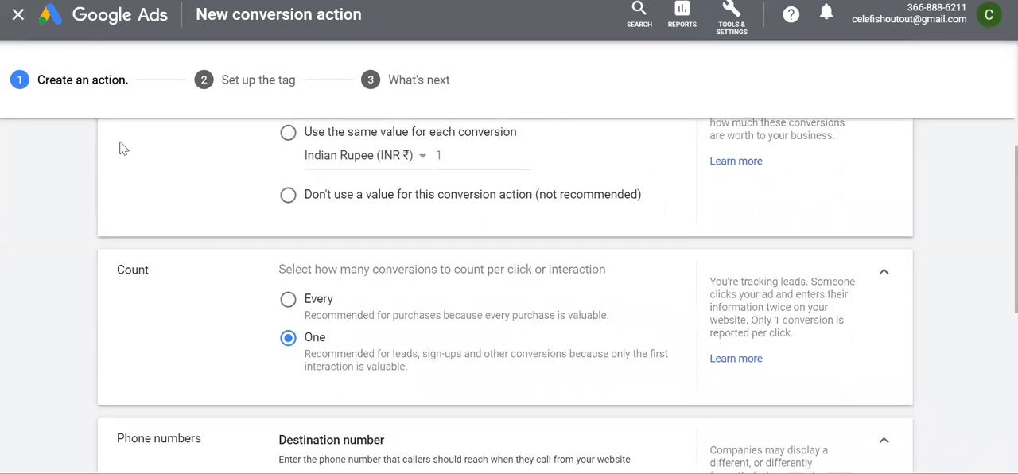
{"action": "scroll", "coordinate": [159, 290], "scroll_direction": "down", "scroll_amount": 2}
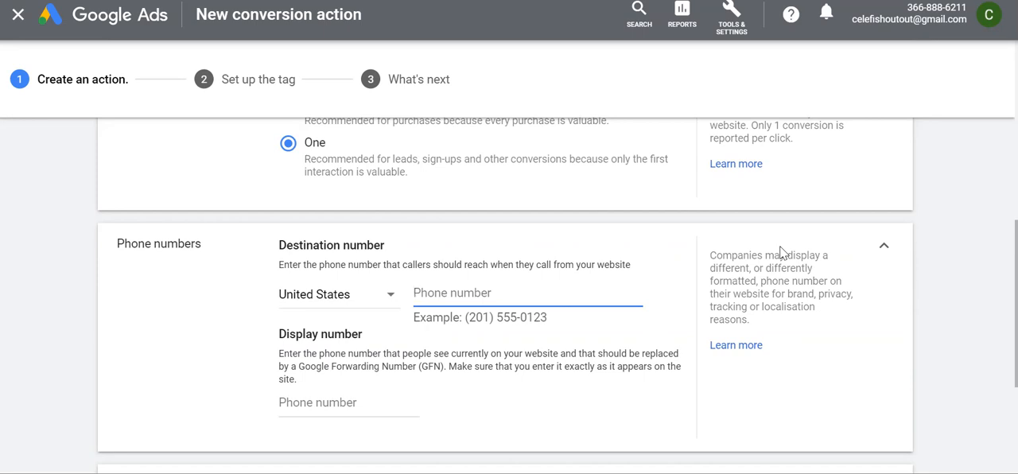
{"action": "left_click", "coordinate": [448, 188]}
{"action": "scroll", "coordinate": [446, 262], "scroll_direction": "down", "scroll_amount": 3}
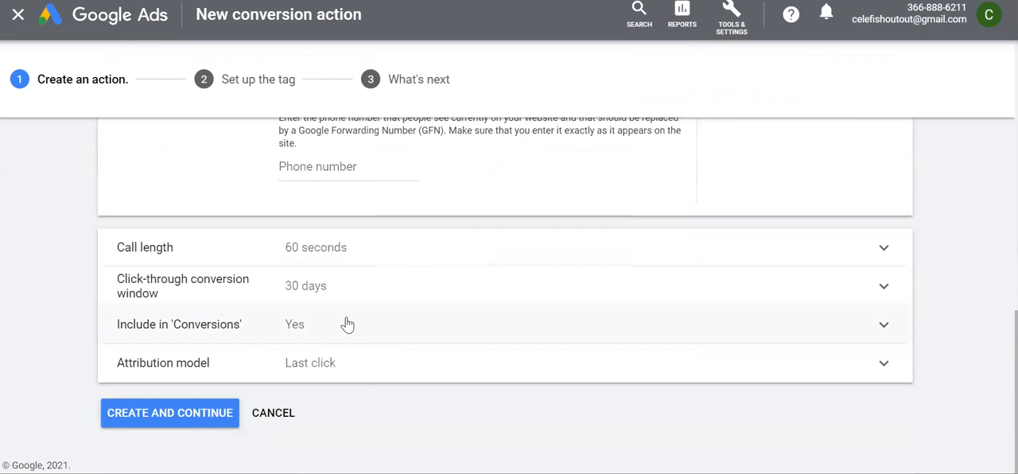
{"action": "scroll", "coordinate": [353, 261], "scroll_direction": "up", "scroll_amount": 3}
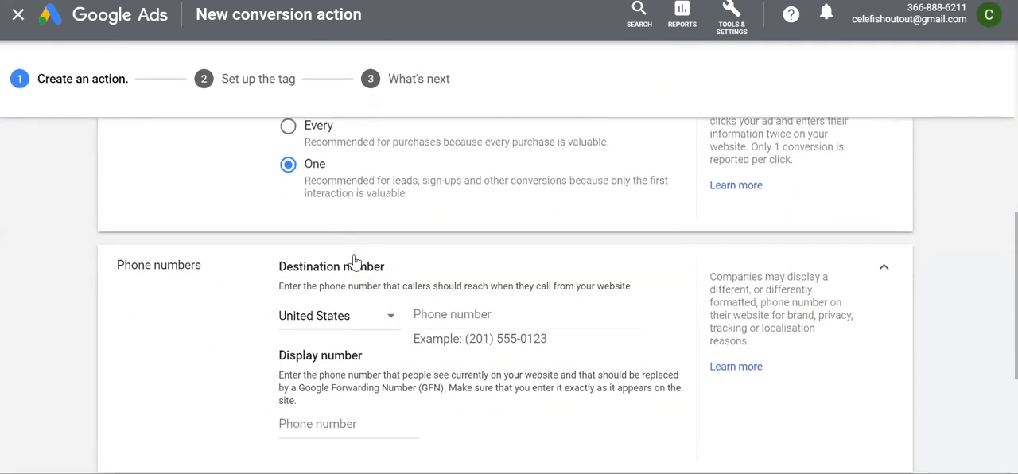
{"action": "scroll", "coordinate": [353, 261], "scroll_direction": "down", "scroll_amount": 3}
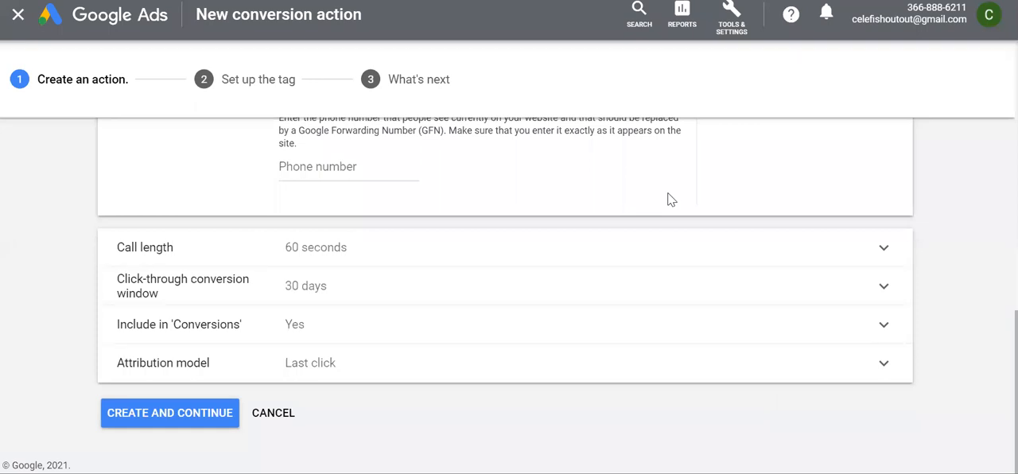
{"action": "left_click", "coordinate": [287, 422]}
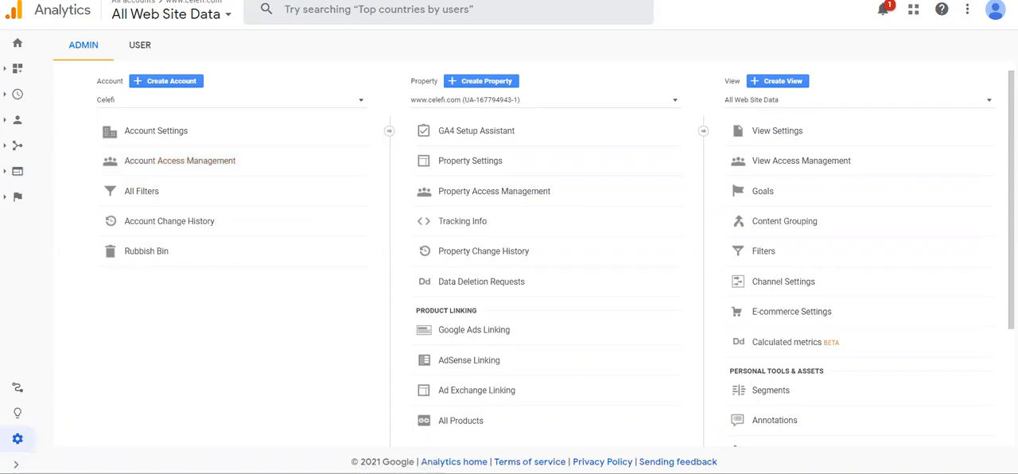
{"action": "left_click", "coordinate": [16, 464]}
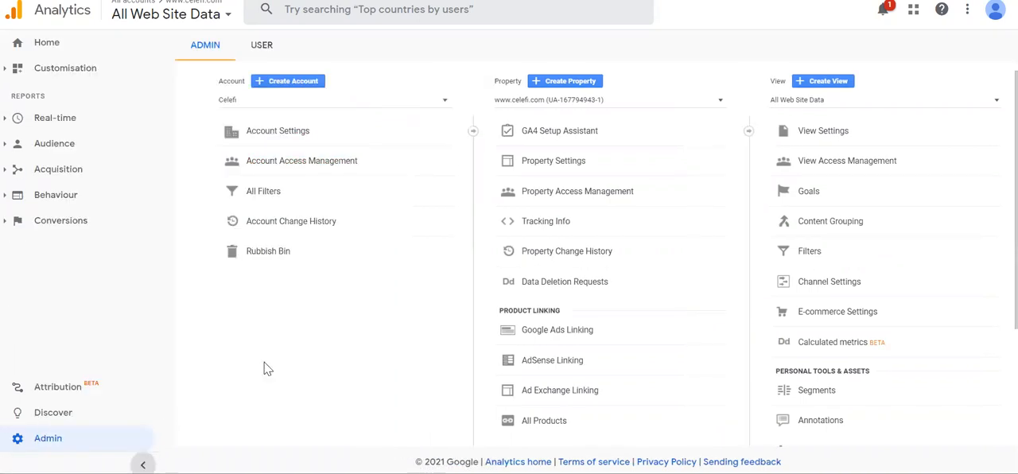
{"action": "left_click", "coordinate": [69, 117]}
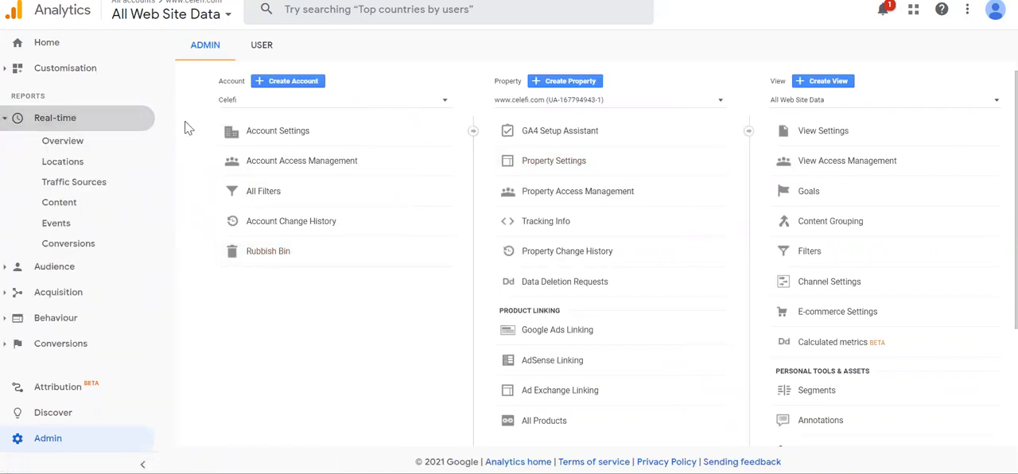
{"action": "left_click", "coordinate": [64, 144]}
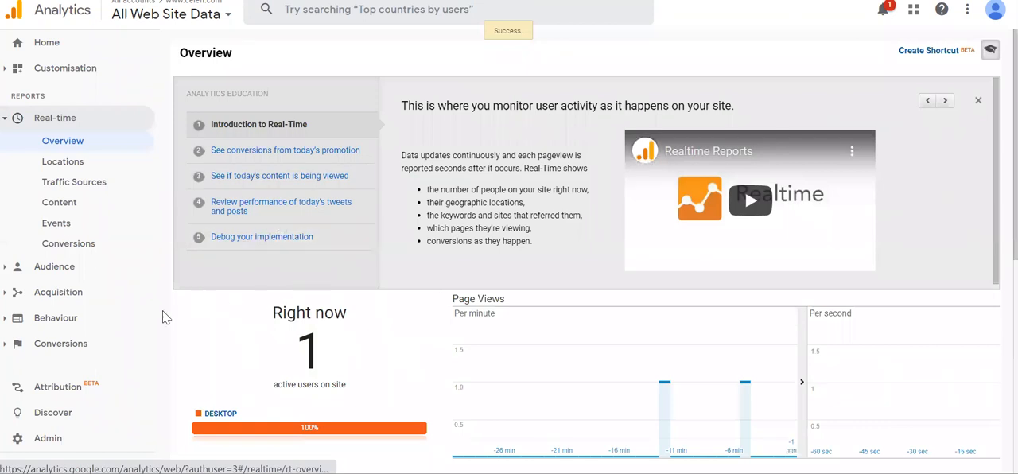
Open the goals of the All Web Site Data view in the admin settings and start a new goal with the Custom set-up
{"action": "left_click", "coordinate": [48, 442]}
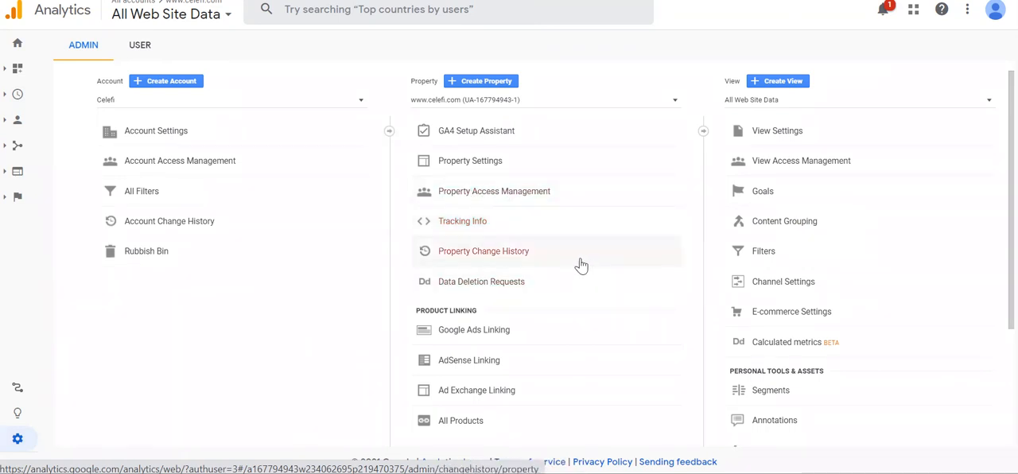
{"action": "left_click", "coordinate": [763, 194]}
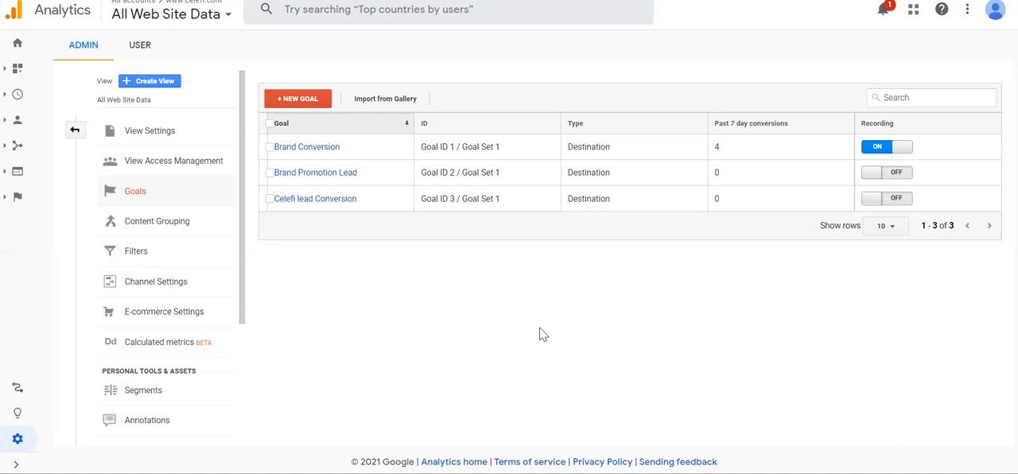
{"action": "left_click", "coordinate": [303, 104]}
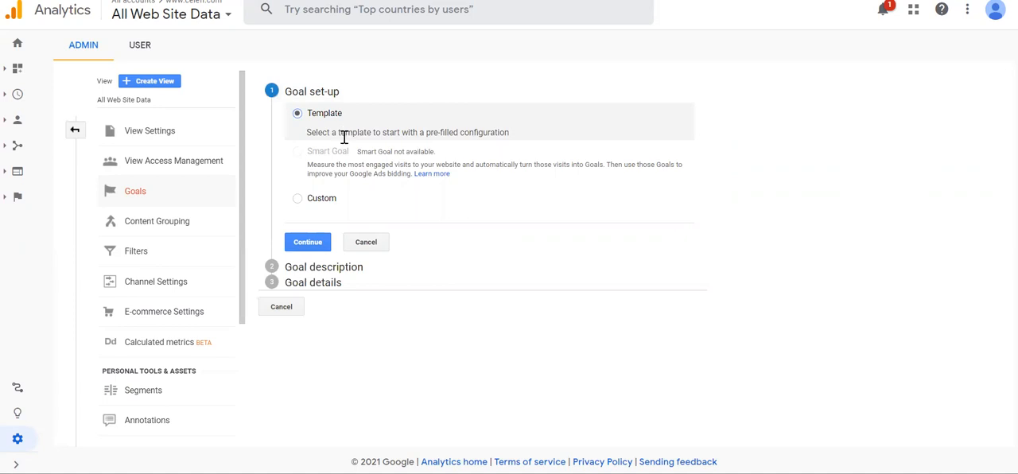
{"action": "left_click", "coordinate": [297, 200]}
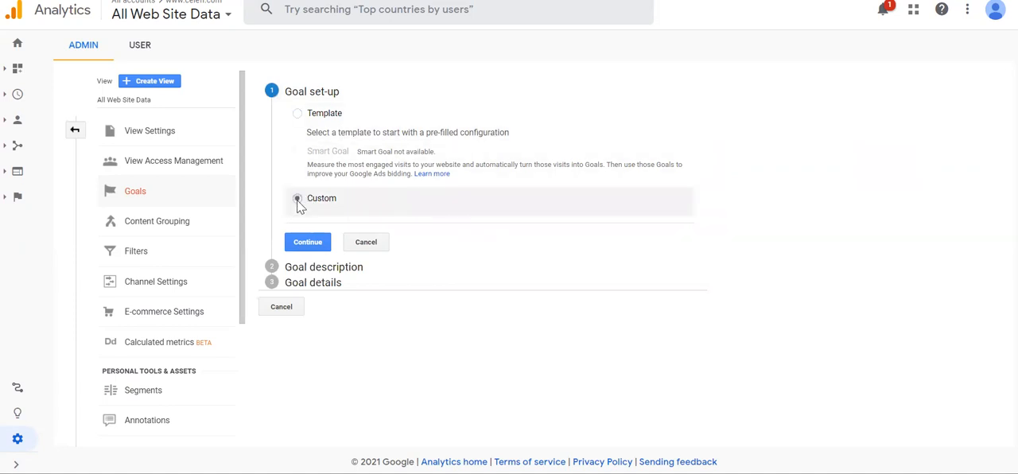
{"action": "left_click", "coordinate": [309, 243]}
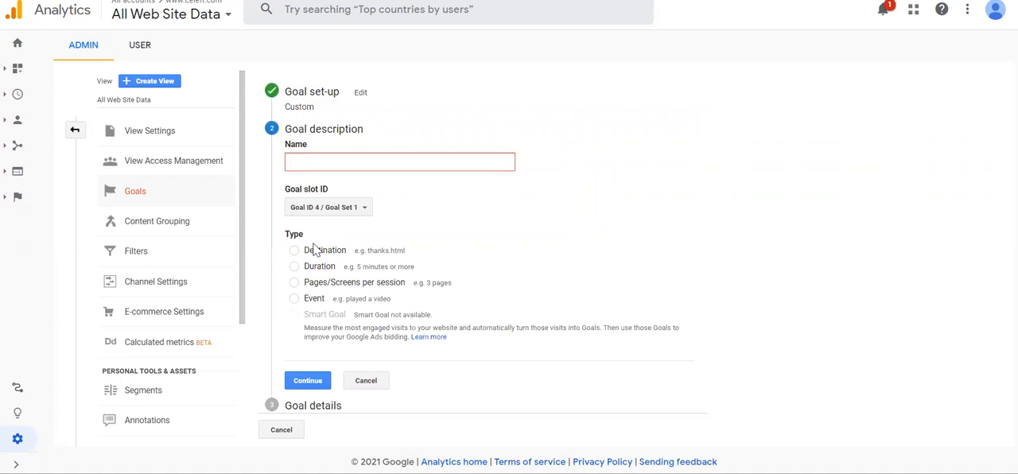
Name the new goal Brand promotion 05
{"action": "type", "text": "Brand"}
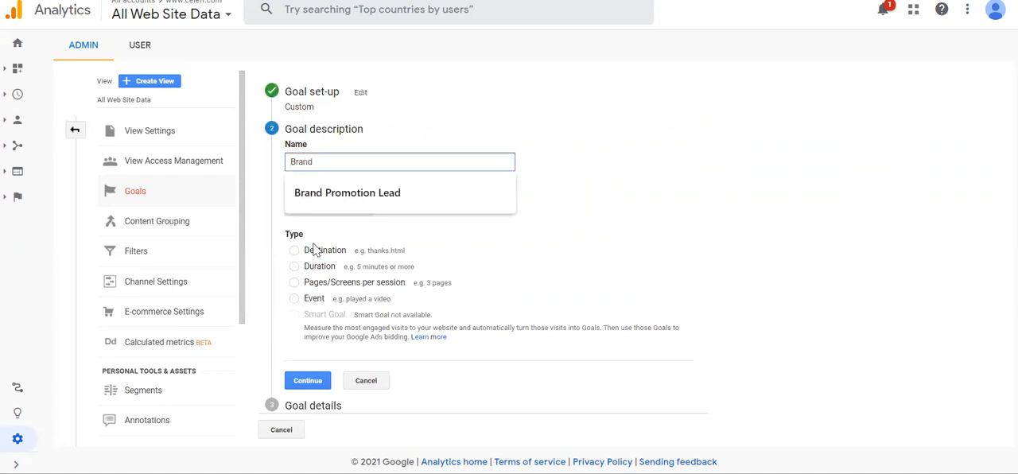
{"action": "type", "text": " promot"}
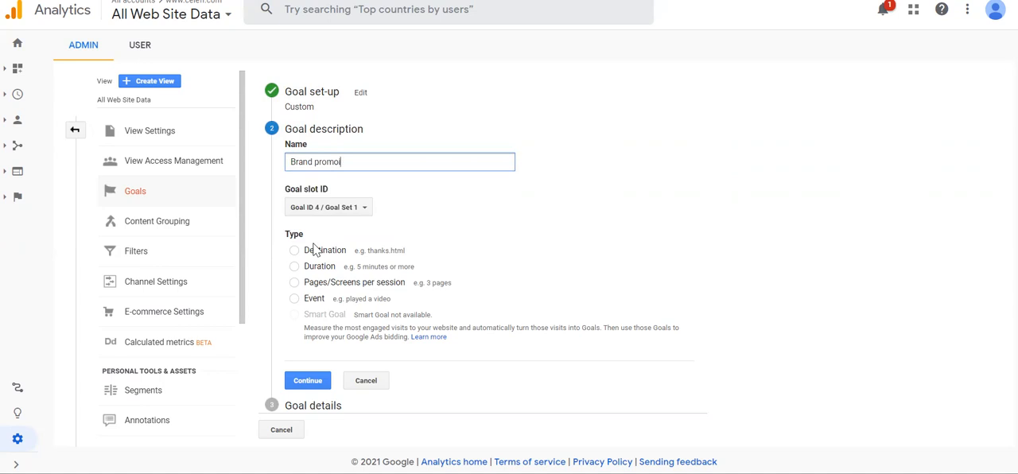
{"action": "type", "text": "ion "}
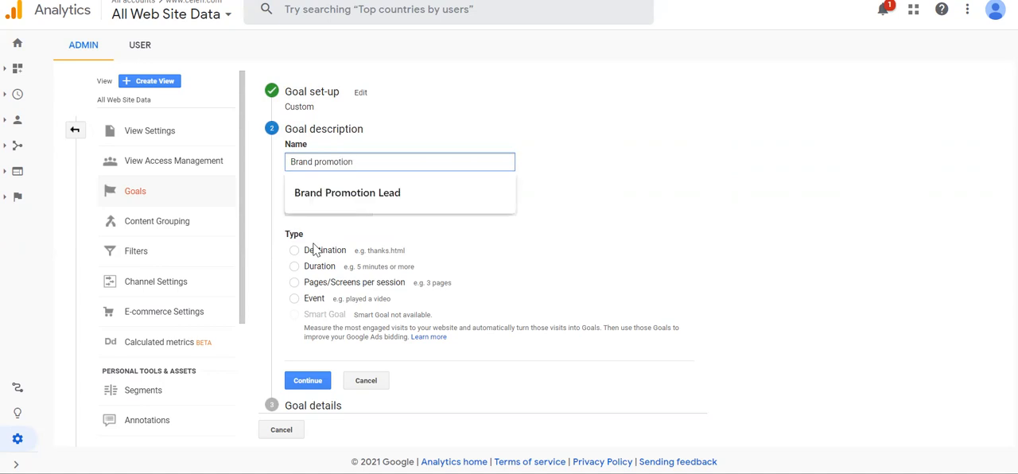
{"action": "type", "text": "05"}
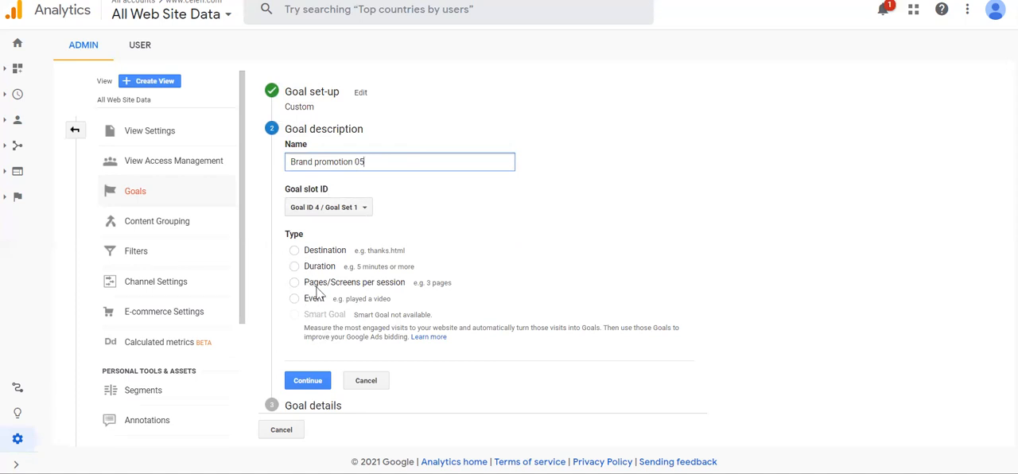
Look through the goal types, settle on Destination, and continue to the goal details
{"action": "left_click", "coordinate": [294, 251]}
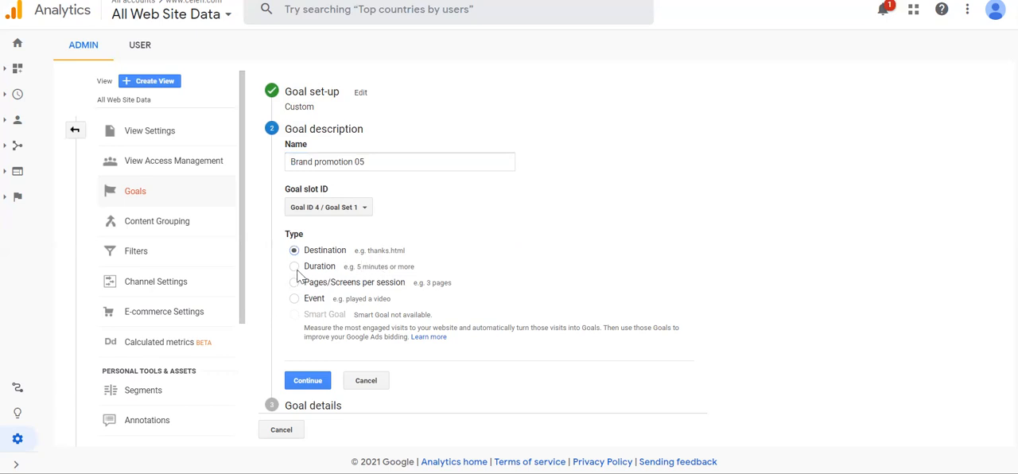
{"action": "left_click", "coordinate": [296, 268]}
{"action": "left_click", "coordinate": [296, 285]}
{"action": "left_click", "coordinate": [294, 299]}
{"action": "left_click", "coordinate": [294, 251]}
{"action": "left_click", "coordinate": [308, 384]}
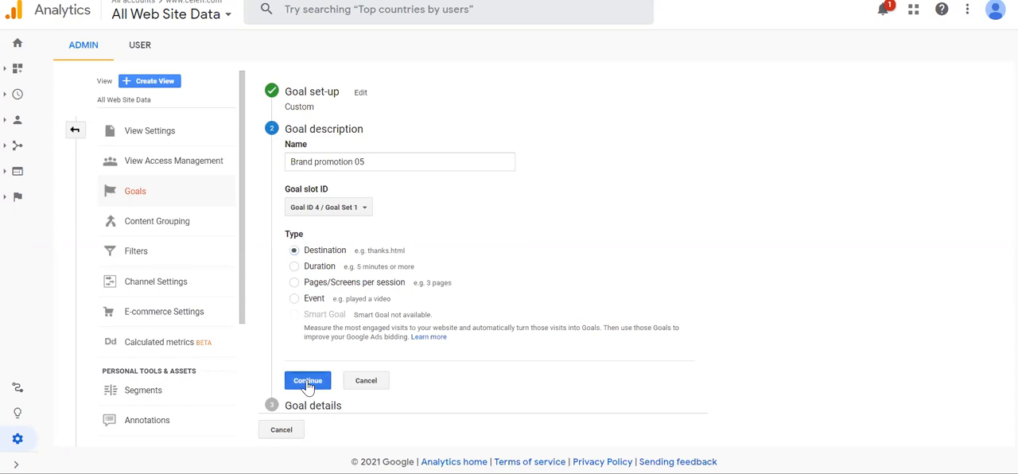
Check the Celefi site's thank-you page, and set the goal's destination to equal /thankyou.php
{"action": "left_click", "coordinate": [386, 211]}
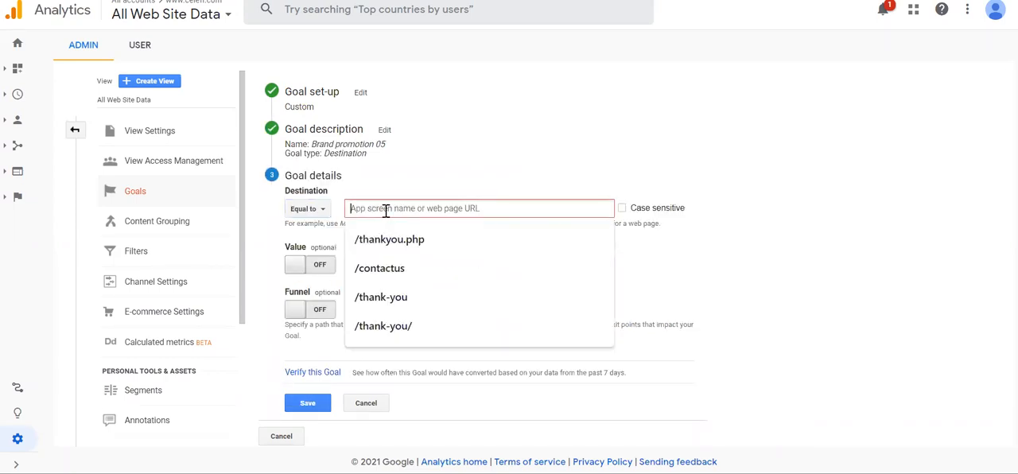
{"action": "left_click", "coordinate": [376, 180]}
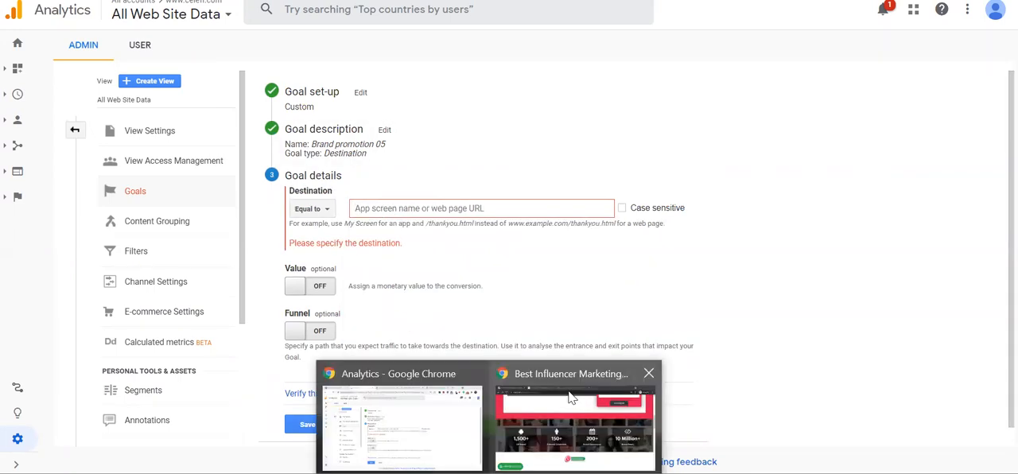
{"action": "left_click", "coordinate": [571, 399]}
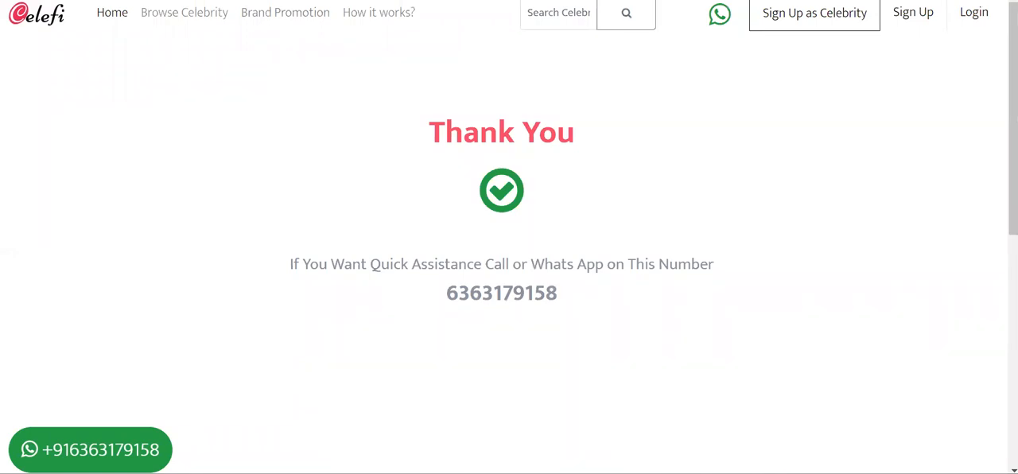
{"action": "left_click", "coordinate": [444, 408]}
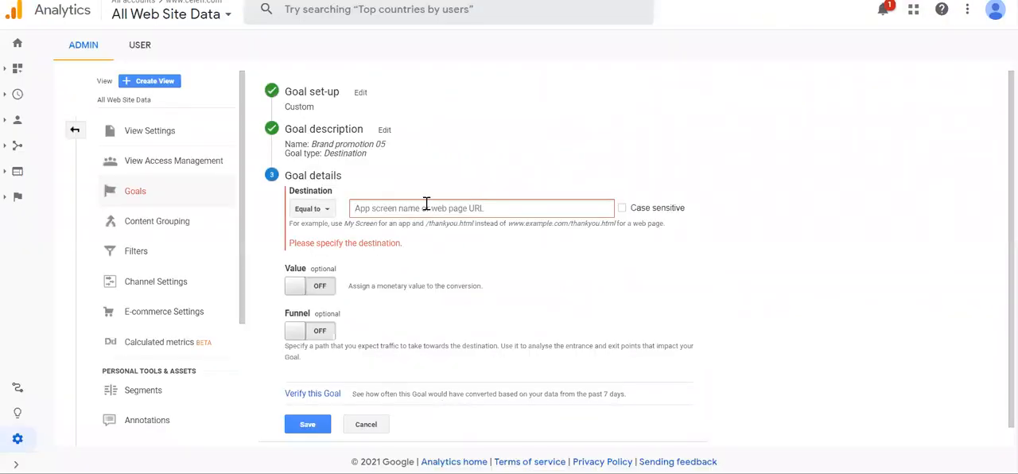
{"action": "left_click", "coordinate": [427, 208]}
{"action": "left_click", "coordinate": [398, 239]}
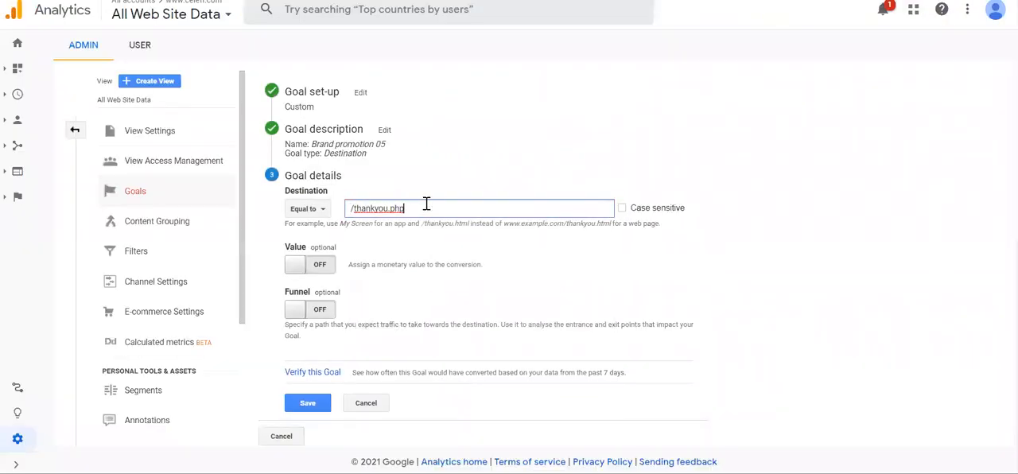
Revisit the goal description, return to the goal details, and assign the conversion a value of 20 USD
{"action": "left_click", "coordinate": [515, 162]}
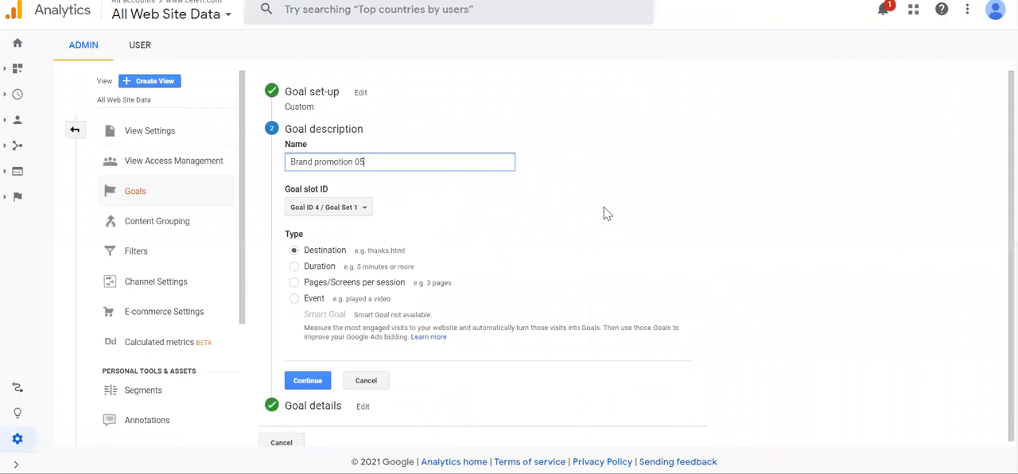
{"action": "left_click", "coordinate": [303, 378]}
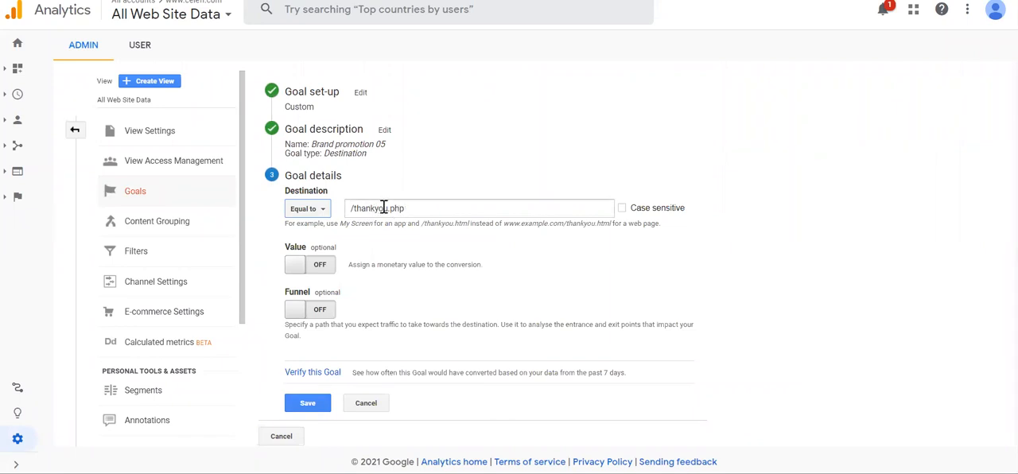
{"action": "left_click", "coordinate": [296, 274]}
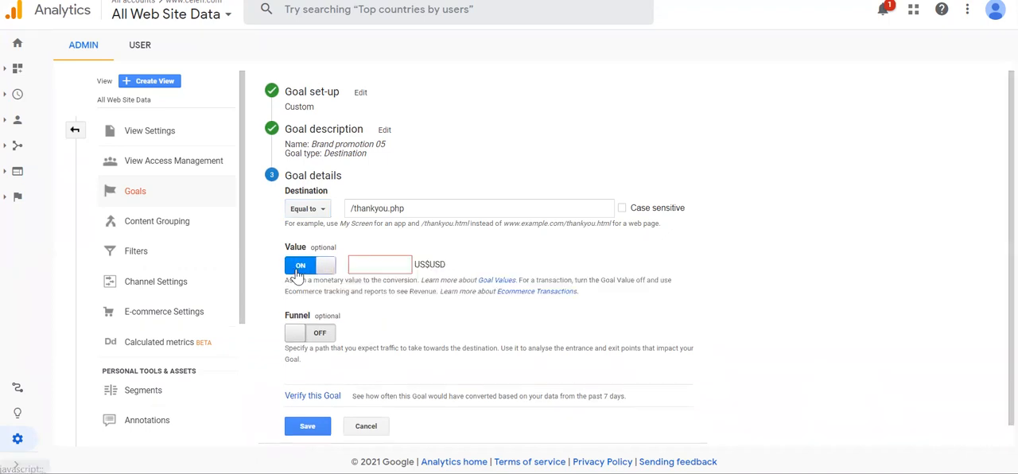
{"action": "left_click", "coordinate": [385, 265]}
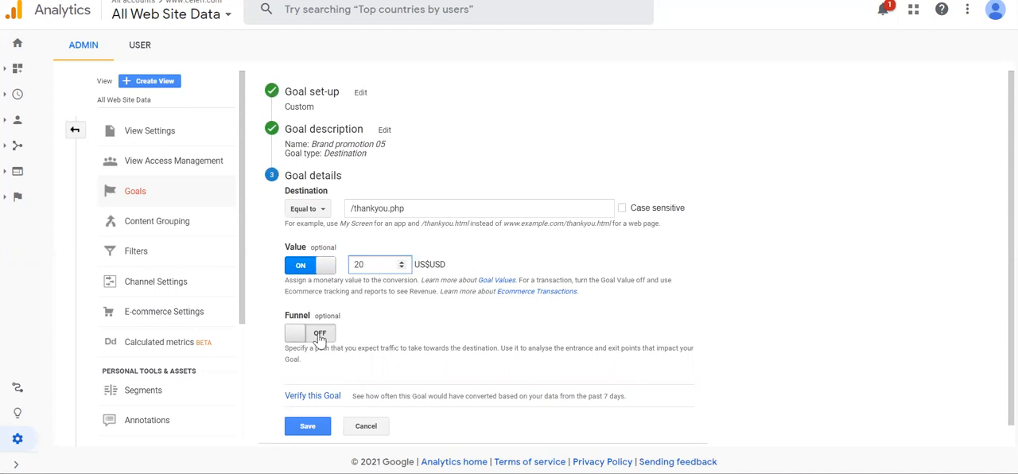
Enable the goal's optional funnel to view its step fields, and switch it off again
{"action": "scroll", "coordinate": [315, 343], "scroll_direction": "down", "scroll_amount": 1}
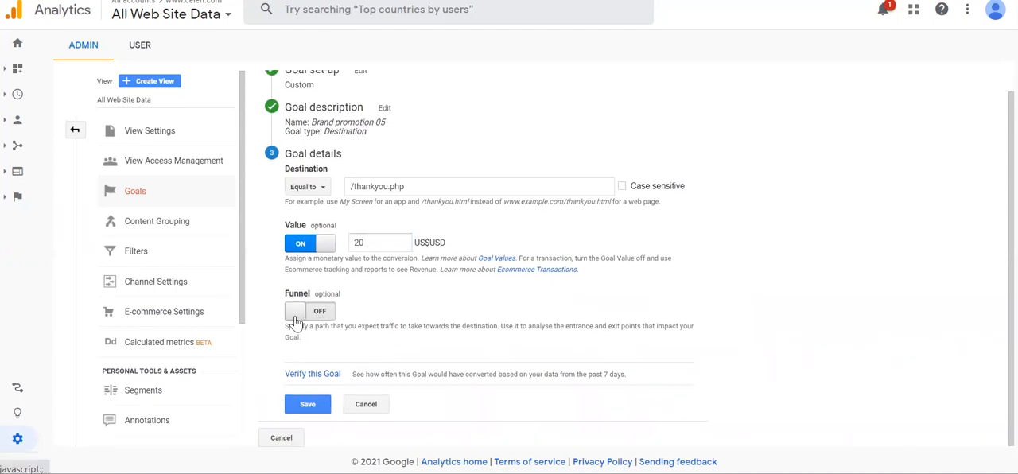
{"action": "left_click", "coordinate": [294, 313]}
{"action": "scroll", "coordinate": [525, 337], "scroll_direction": "down", "scroll_amount": 1}
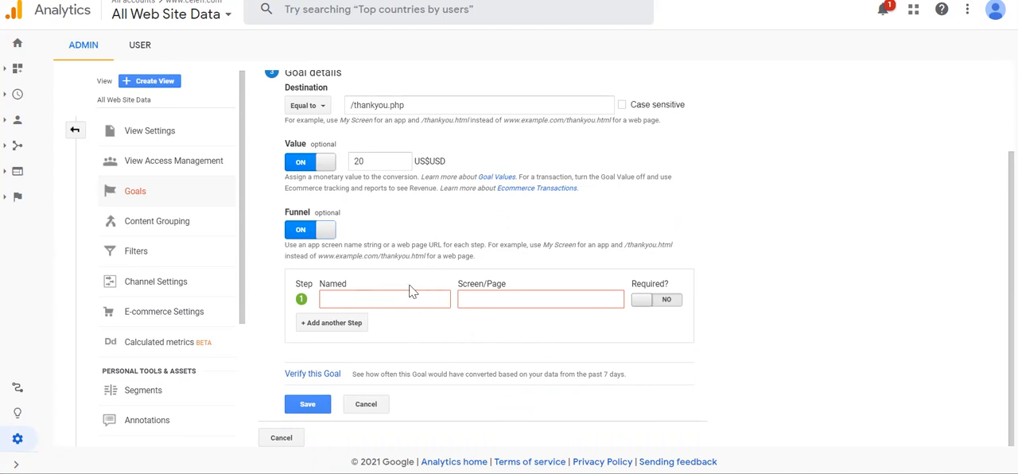
{"action": "left_click", "coordinate": [302, 233]}
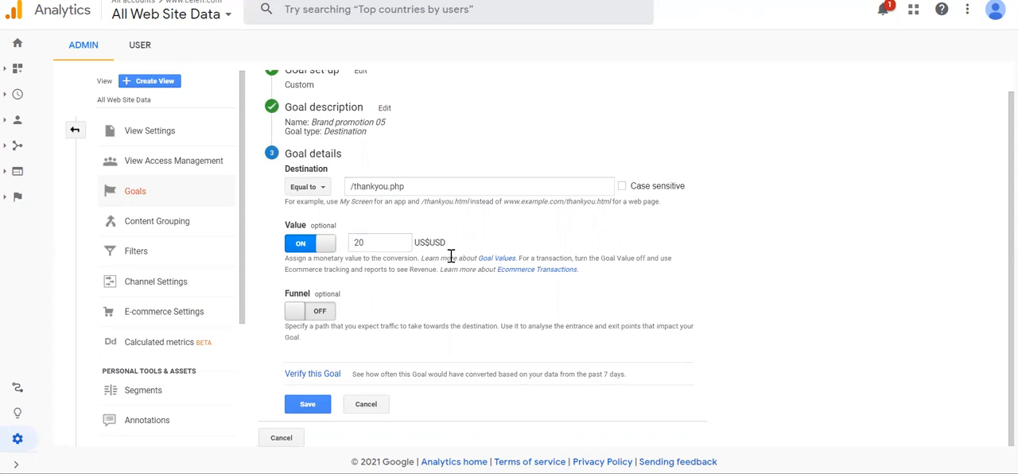
Verify the goal against the past 7 days of data, save it, and finish the goal set-up
{"action": "left_click", "coordinate": [310, 379]}
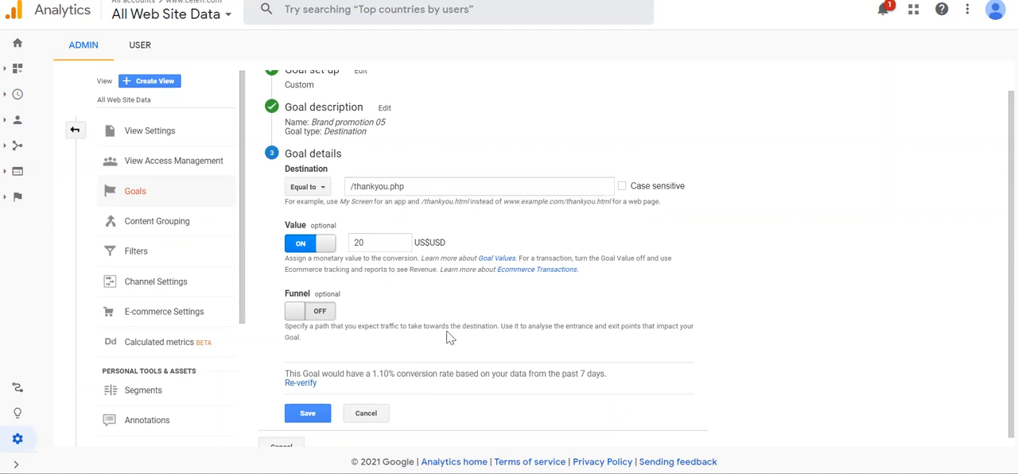
{"action": "scroll", "coordinate": [448, 336], "scroll_direction": "down", "scroll_amount": 1}
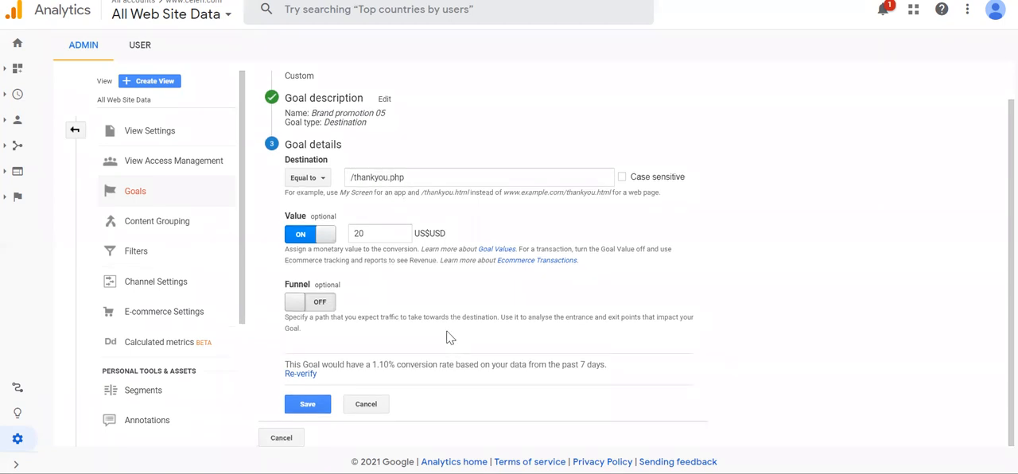
{"action": "left_click", "coordinate": [306, 405]}
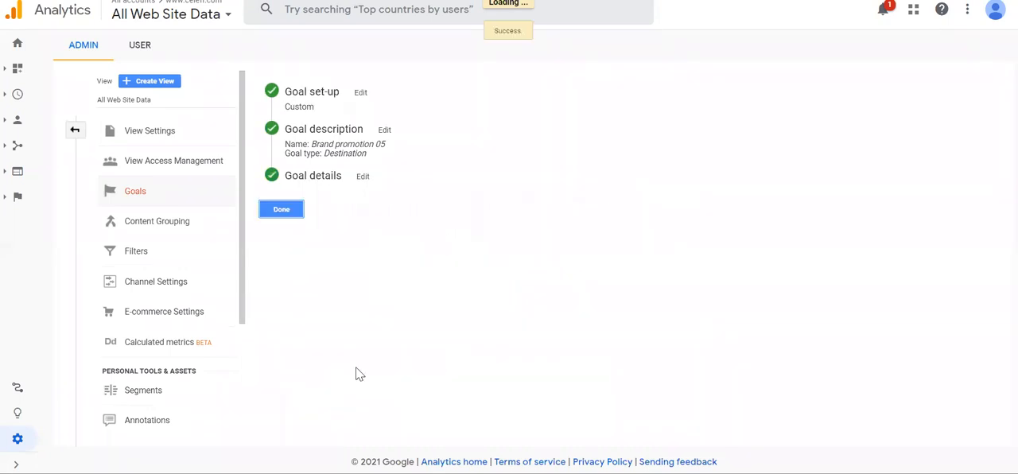
{"action": "left_click", "coordinate": [287, 216]}
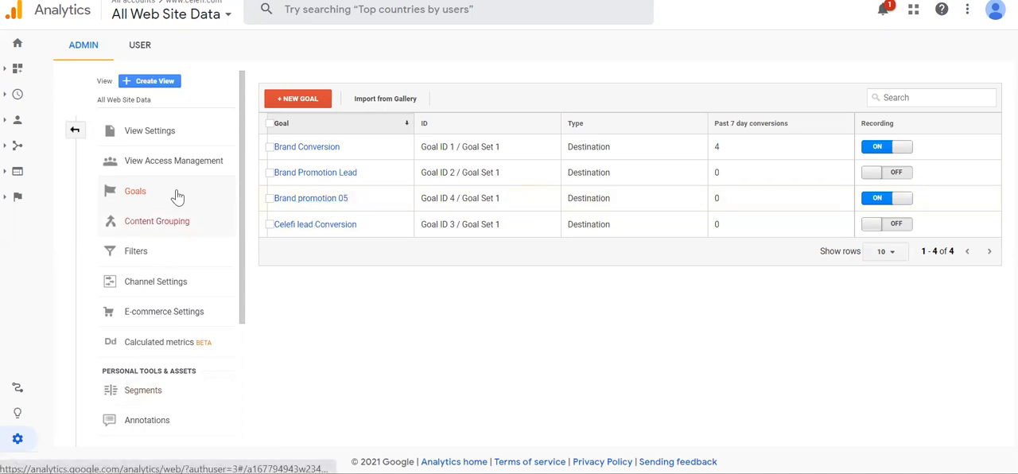
Review the view's goals list again from the admin overview, and return to that overview
{"action": "left_click", "coordinate": [73, 131]}
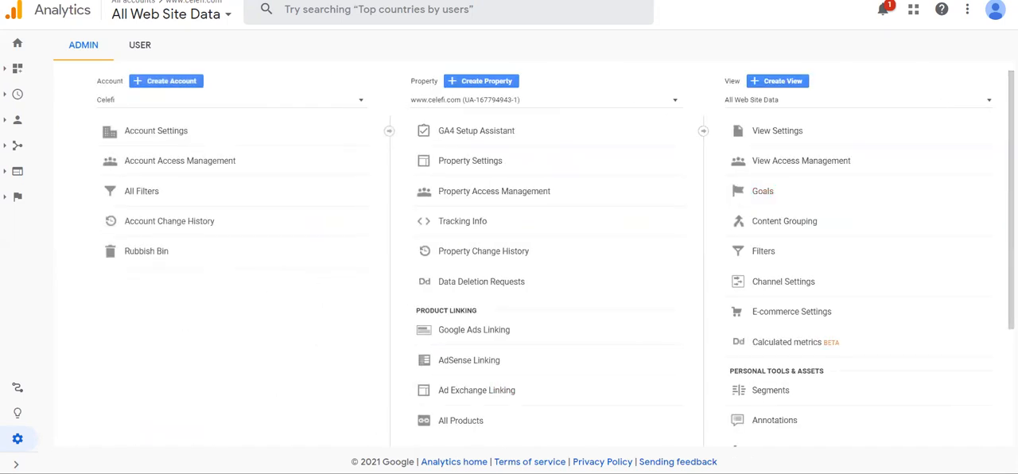
{"action": "left_click", "coordinate": [763, 192]}
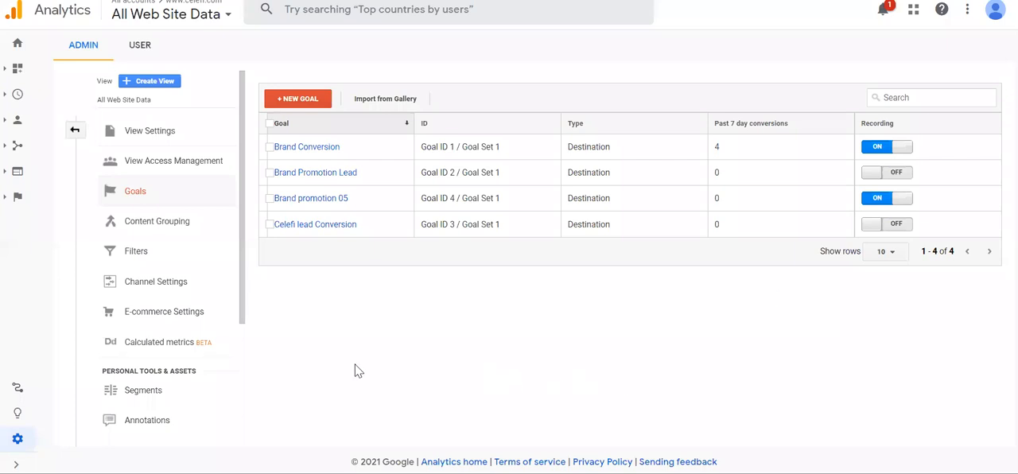
{"action": "left_click", "coordinate": [18, 440]}
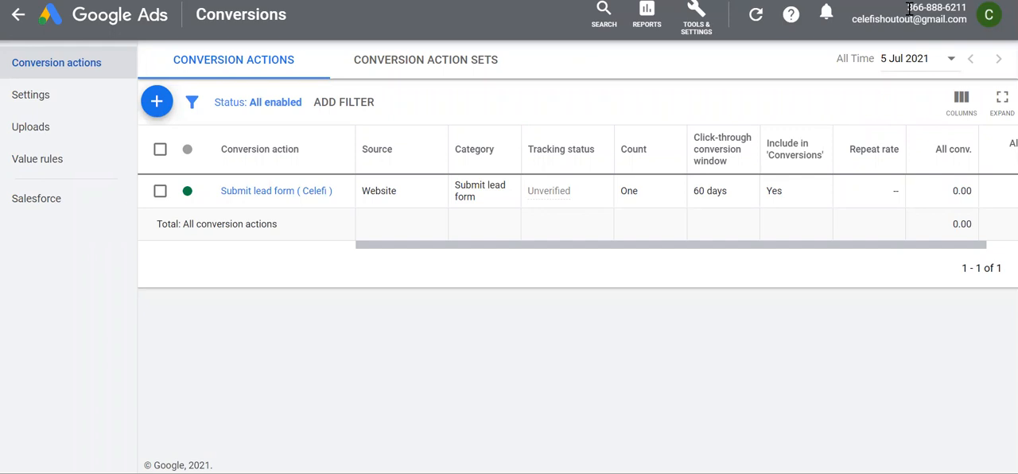
Check the Google Ads account number, review the Analytics property's existing Google Ads links, and return to the admin overview
{"action": "left_click_drag", "start_coordinate": [941, 10], "coordinate": [972, 11]}
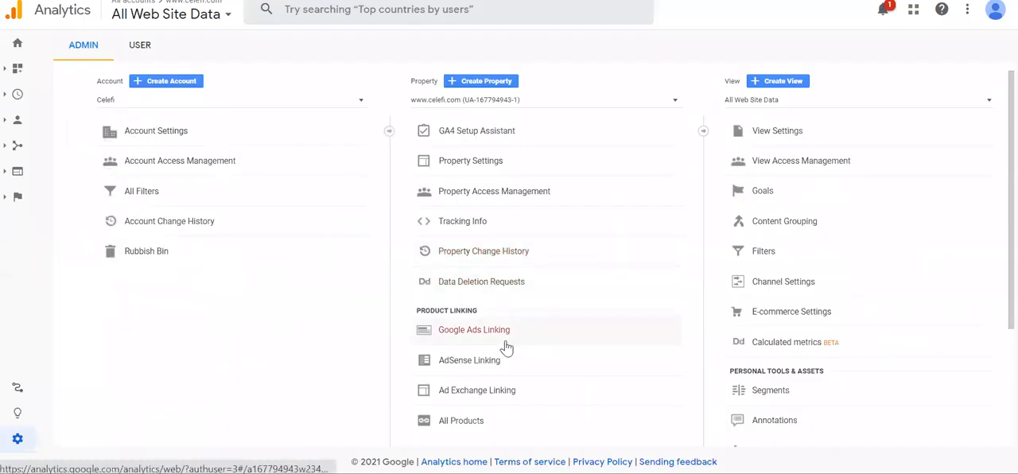
{"action": "left_click", "coordinate": [477, 337]}
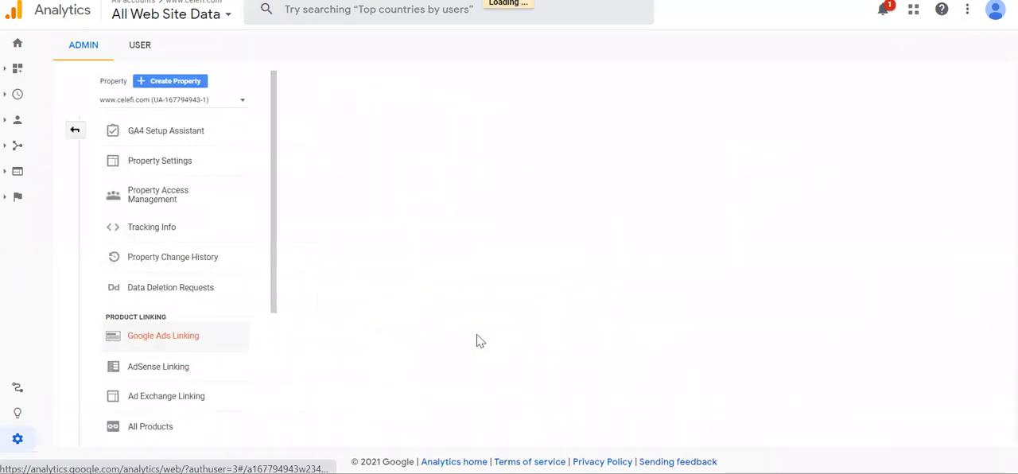
{"action": "left_click", "coordinate": [13, 445]}
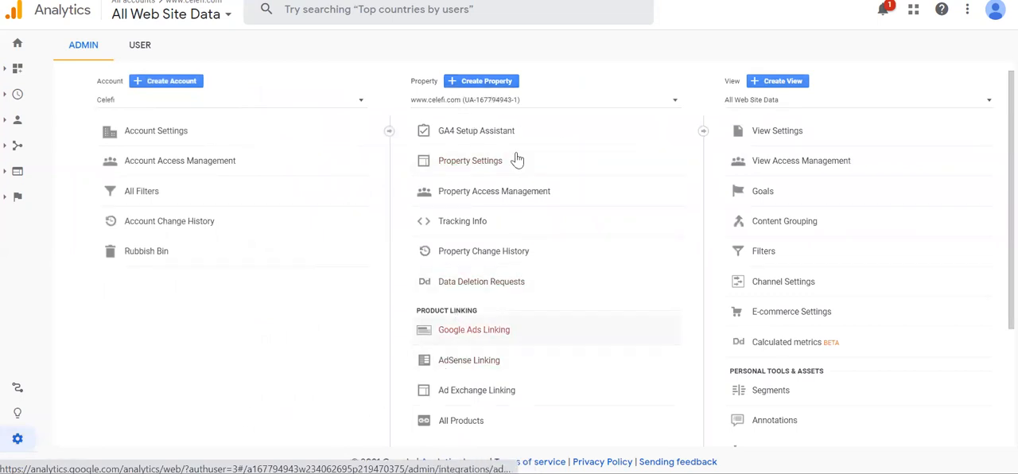
Start a new Google Ads link group for the property and select the listed Google Ads account to link
{"action": "left_click", "coordinate": [482, 337]}
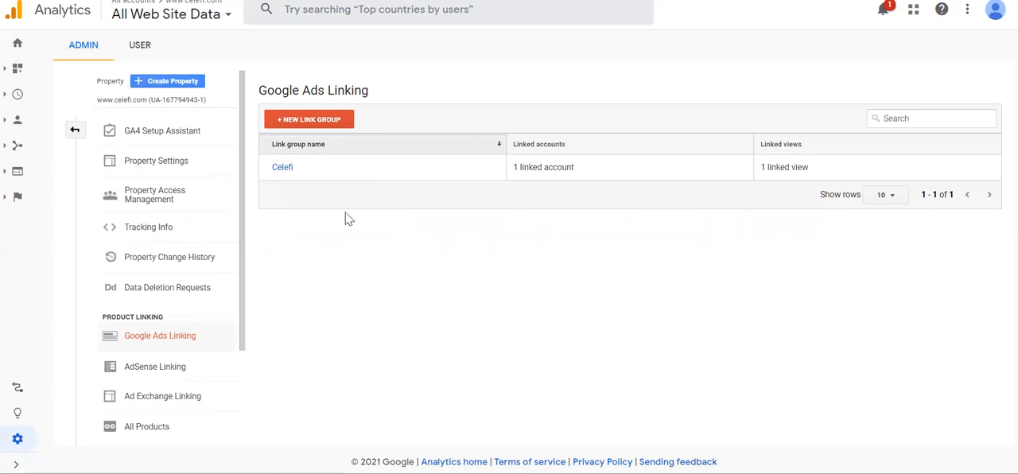
{"action": "left_click", "coordinate": [308, 121]}
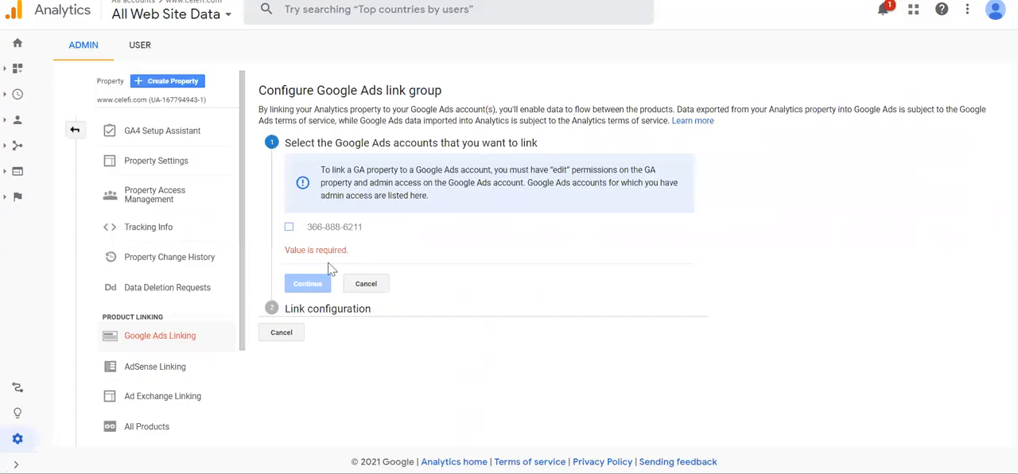
{"action": "left_click", "coordinate": [285, 228]}
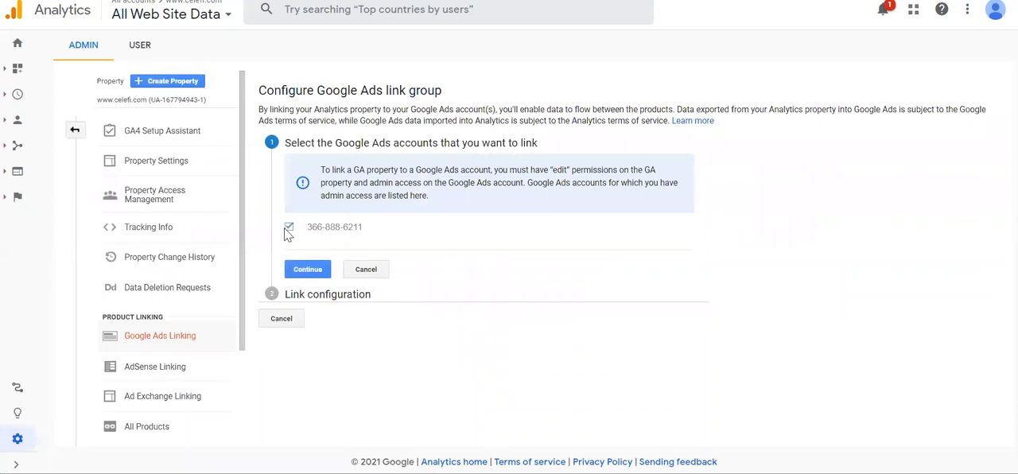
{"action": "left_click", "coordinate": [307, 270]}
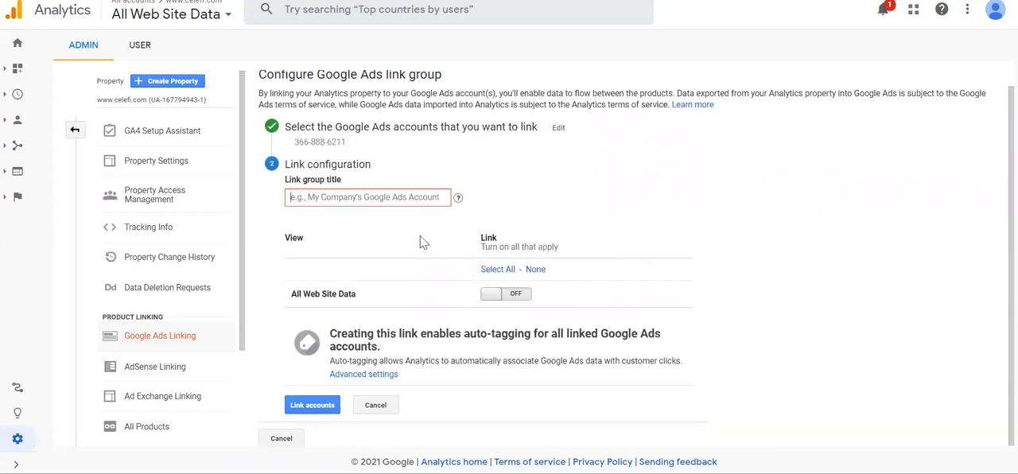
Title the link group Celefi, turn on linking for All Web Site Data, and link the accounts
{"action": "left_click", "coordinate": [354, 200]}
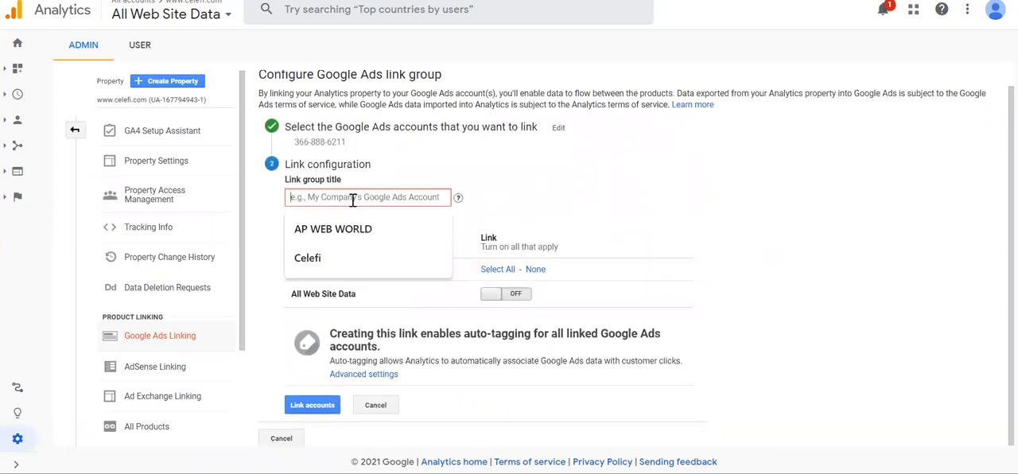
{"action": "left_click", "coordinate": [320, 258]}
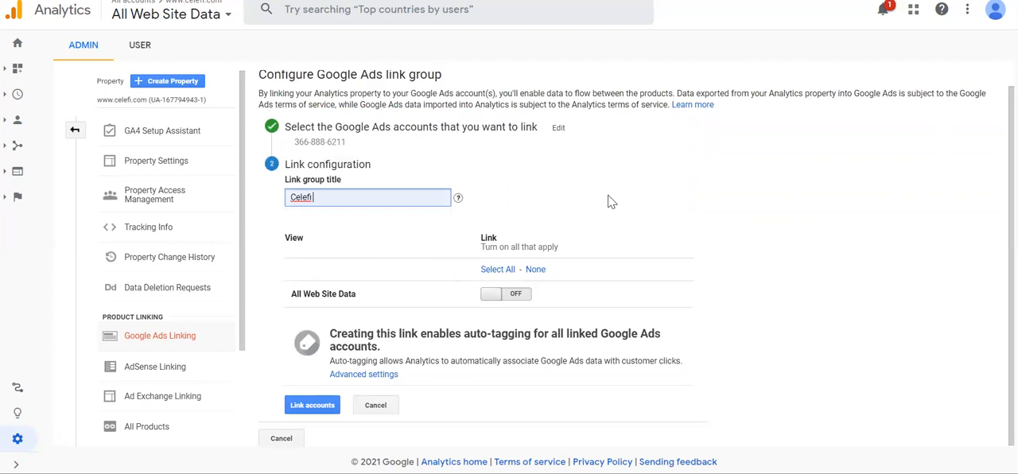
{"action": "left_click", "coordinate": [488, 298]}
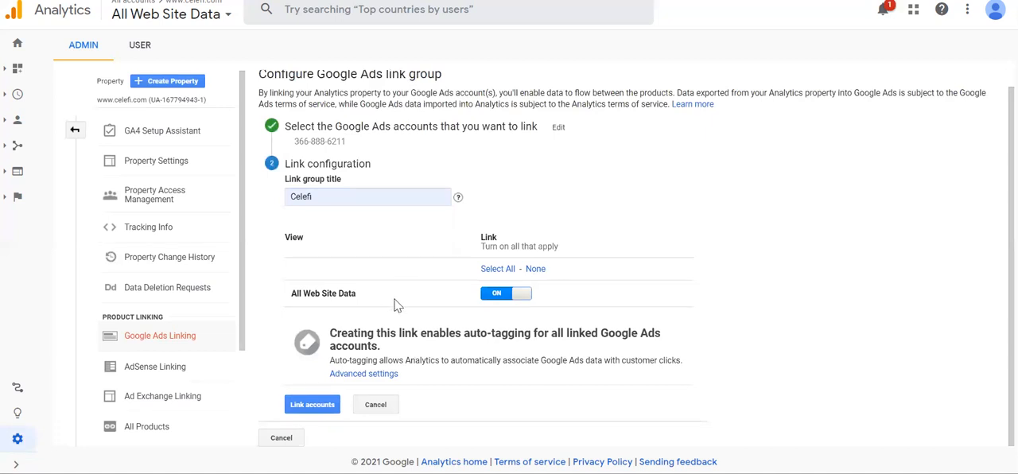
{"action": "left_click", "coordinate": [306, 412]}
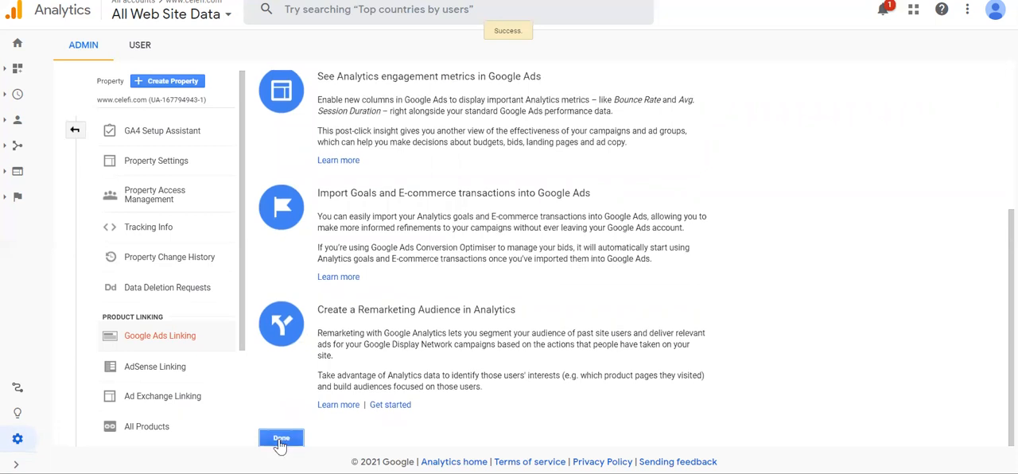
{"action": "left_click", "coordinate": [281, 439]}
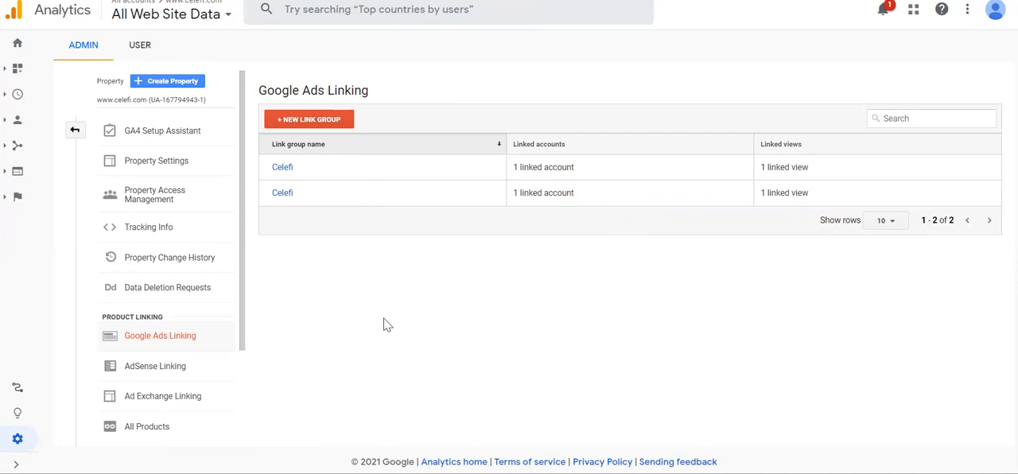
Open the property's list of audiences under Audience Definitions
{"action": "left_click_drag", "start_coordinate": [245, 333], "coordinate": [244, 404]}
{"action": "left_click", "coordinate": [17, 440]}
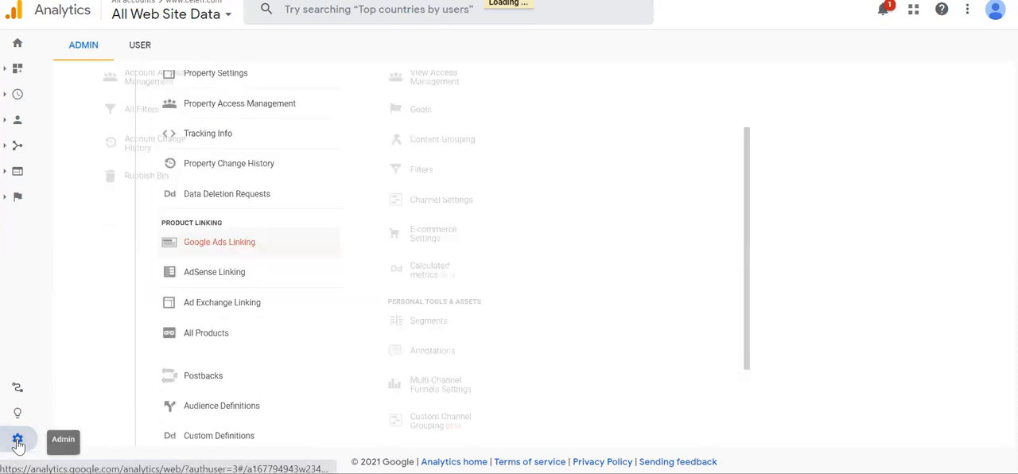
{"action": "scroll", "coordinate": [501, 342], "scroll_direction": "down", "scroll_amount": 3}
{"action": "scroll", "coordinate": [512, 343], "scroll_direction": "down", "scroll_amount": 2}
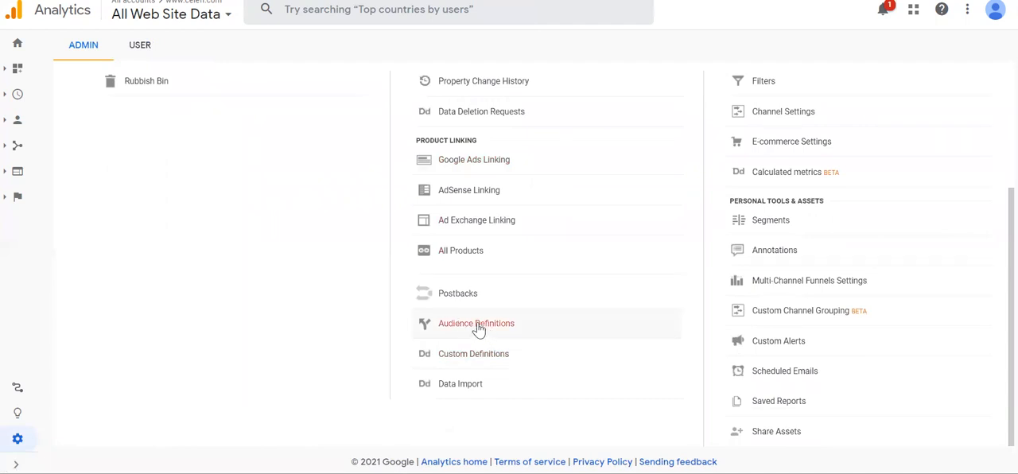
{"action": "left_click", "coordinate": [479, 330]}
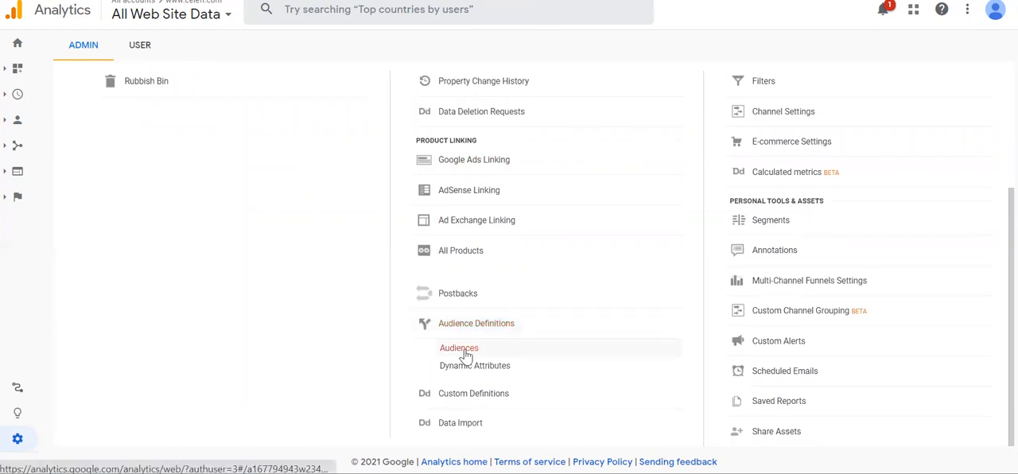
{"action": "left_click", "coordinate": [464, 353]}
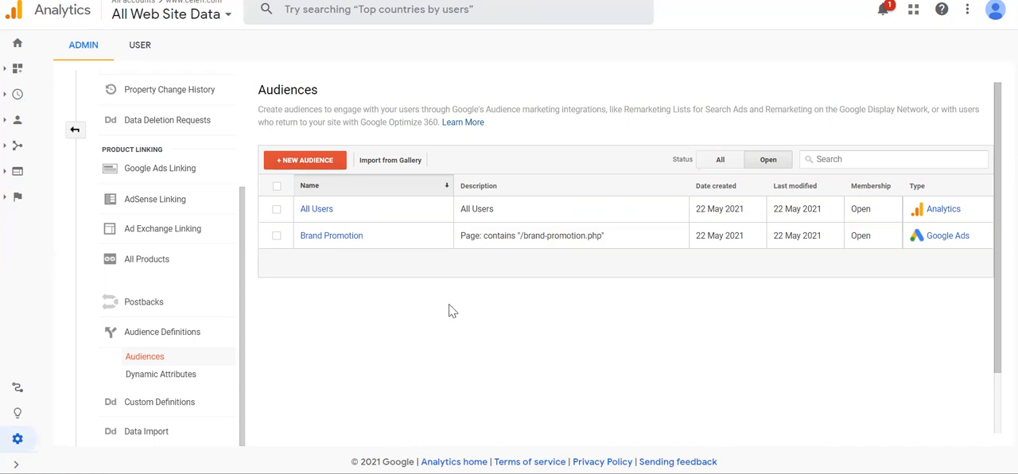
Try defining a new audience from the recommended New Users definition, inspect its user count and conditions, and cancel it
{"action": "left_click", "coordinate": [316, 169]}
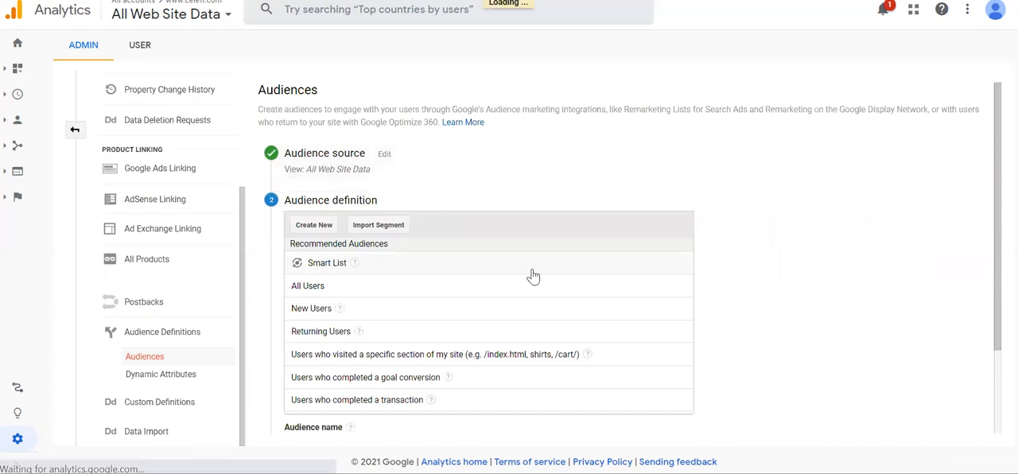
{"action": "scroll", "coordinate": [534, 274], "scroll_direction": "down", "scroll_amount": 1}
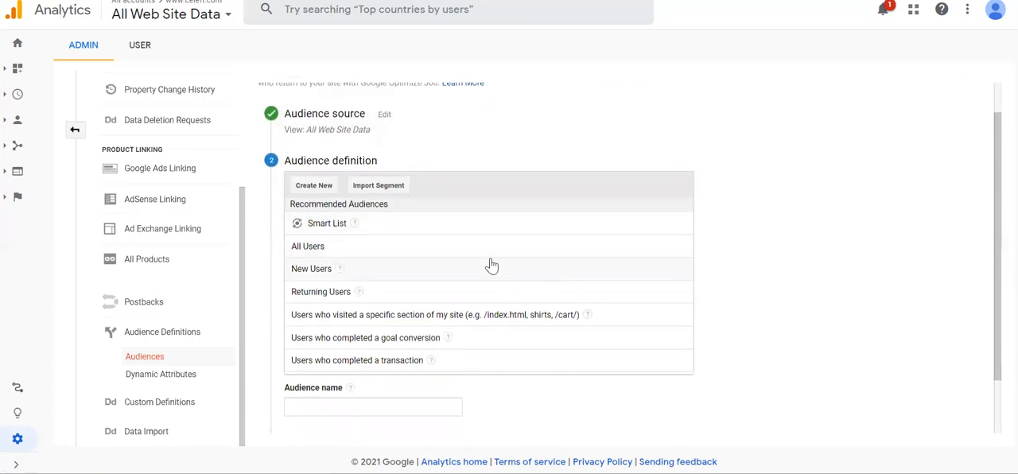
{"action": "scroll", "coordinate": [489, 263], "scroll_direction": "down", "scroll_amount": 1}
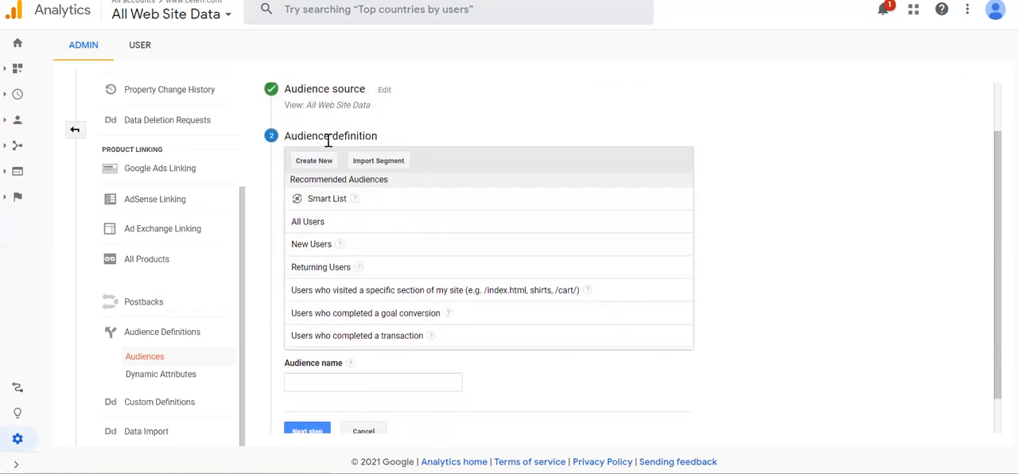
{"action": "scroll", "coordinate": [485, 255], "scroll_direction": "down", "scroll_amount": 1}
{"action": "scroll", "coordinate": [485, 255], "scroll_direction": "down", "scroll_amount": 1}
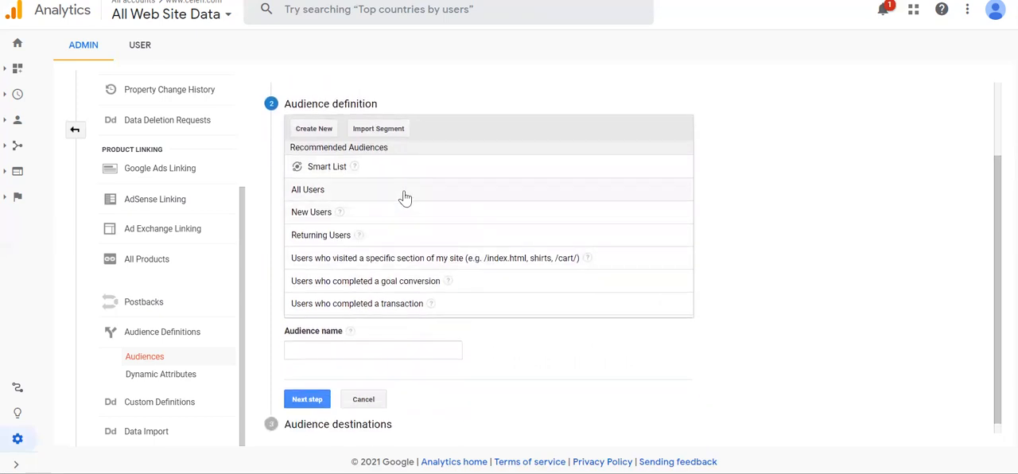
{"action": "left_click", "coordinate": [354, 218]}
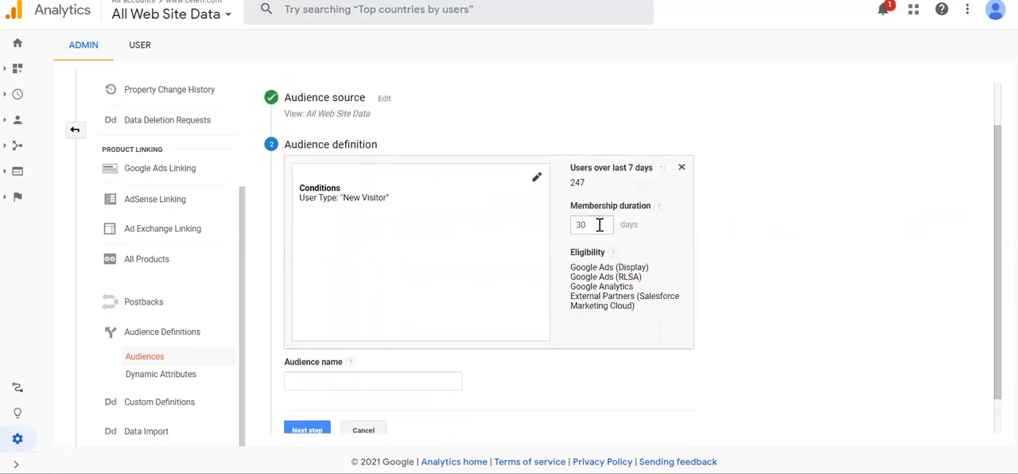
{"action": "triple_click", "coordinate": [586, 181]}
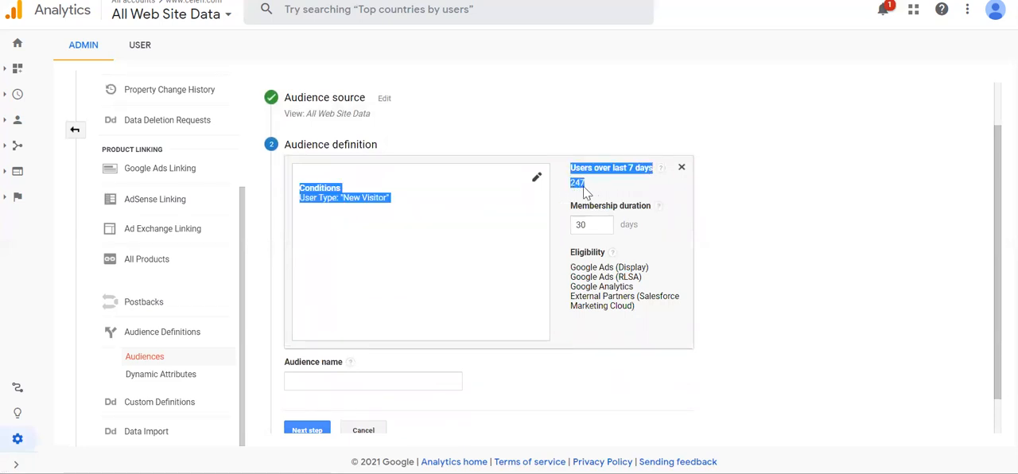
{"action": "left_click", "coordinate": [440, 256]}
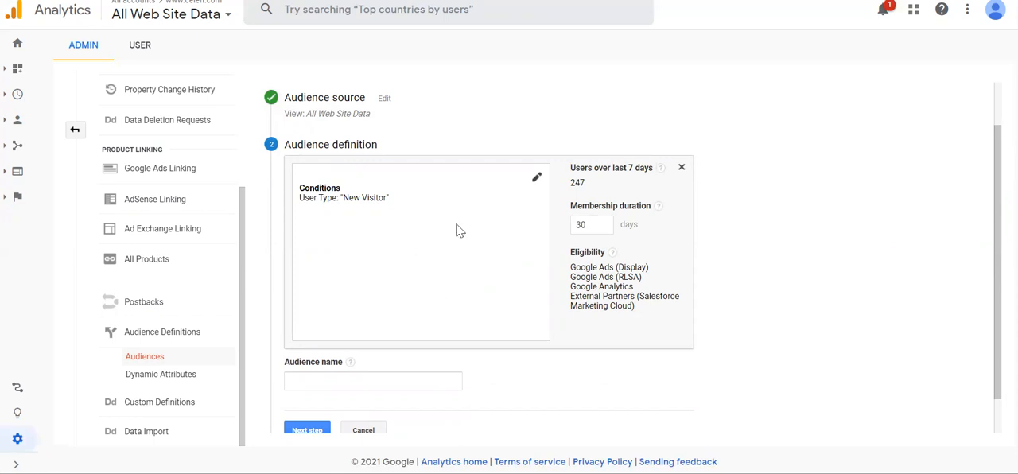
{"action": "left_click", "coordinate": [536, 182]}
{"action": "left_click", "coordinate": [397, 353]}
{"action": "left_click", "coordinate": [363, 431]}
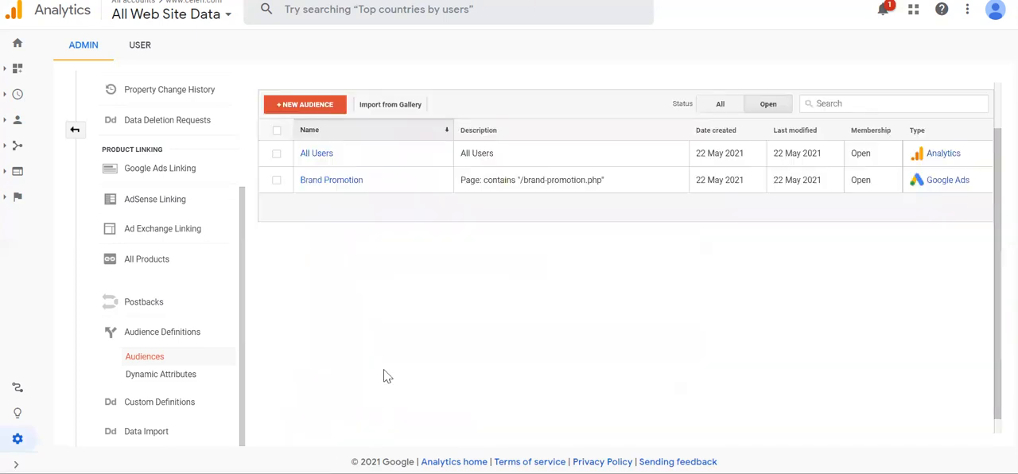
Try defining a new audience of users whose visited page contains /browse_celebrity.php, and cancel it without applying
{"action": "left_click", "coordinate": [315, 106]}
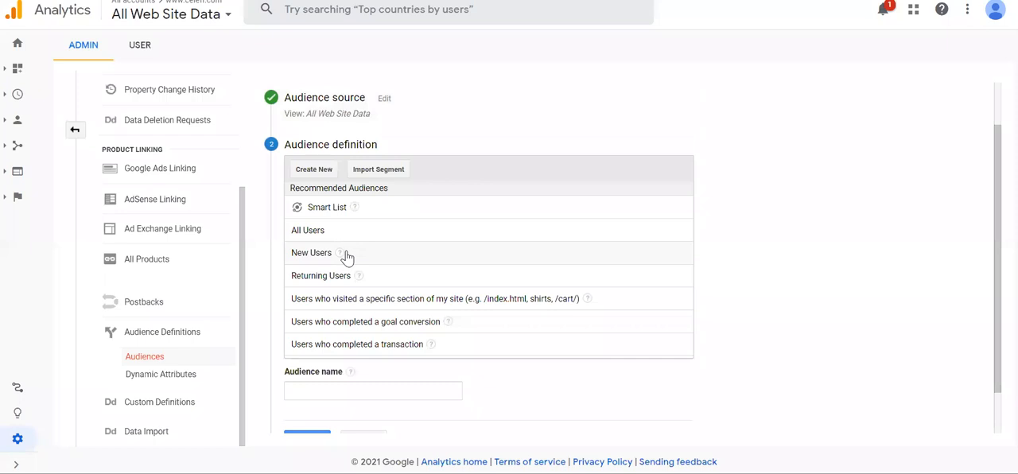
{"action": "mouse_move", "coordinate": [340, 254]}
{"action": "left_click", "coordinate": [462, 307]}
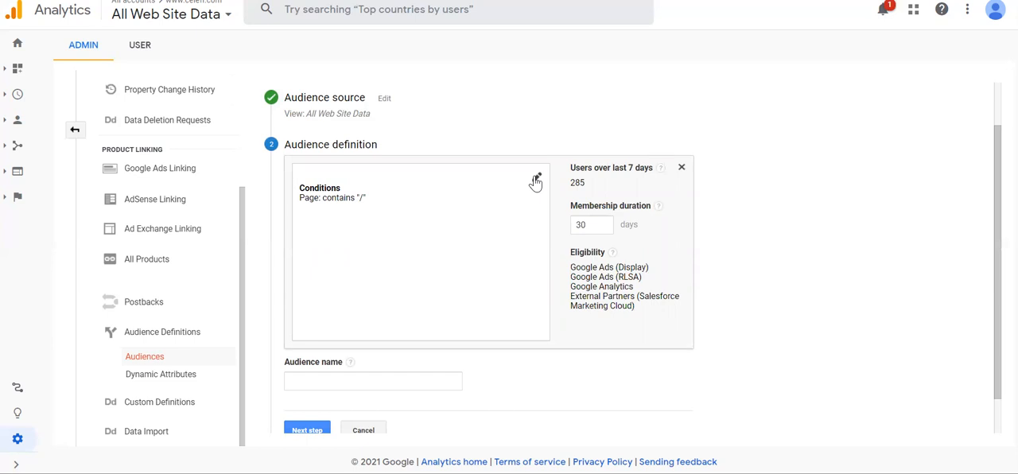
{"action": "left_click", "coordinate": [536, 181]}
{"action": "left_click", "coordinate": [598, 193]}
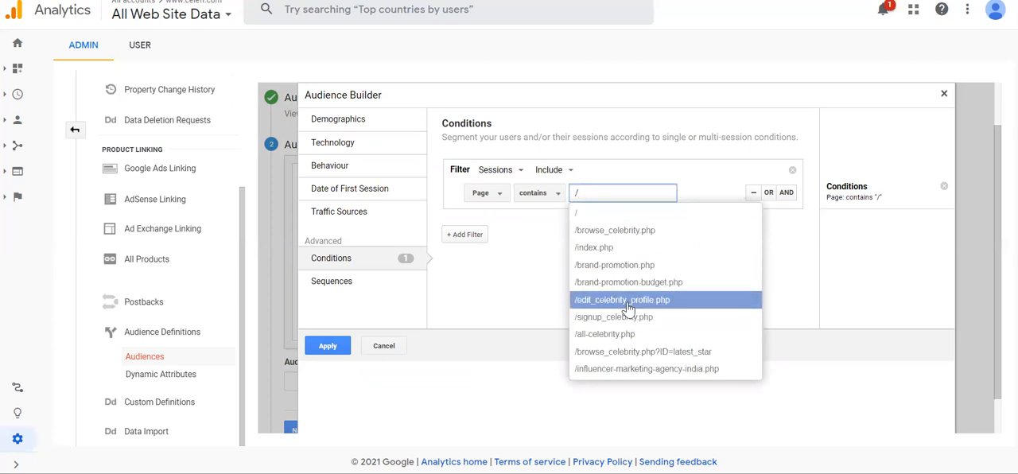
{"action": "left_click", "coordinate": [627, 231]}
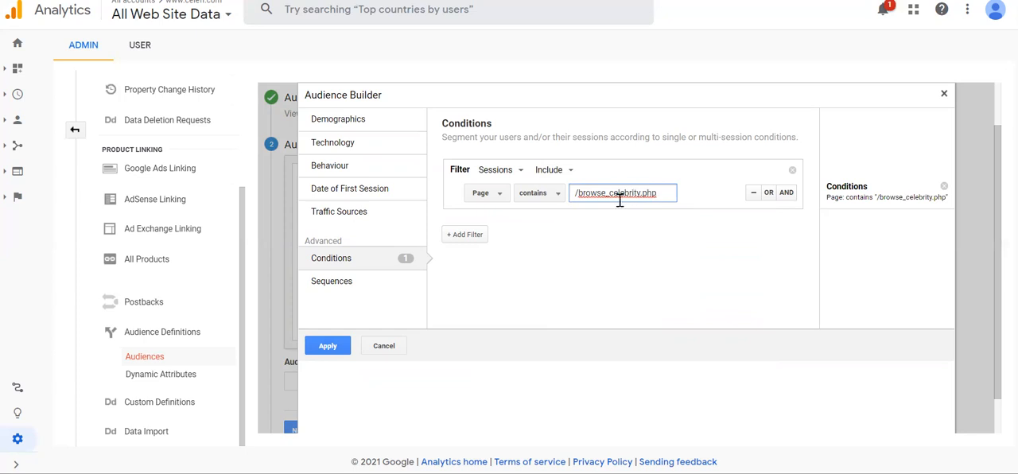
{"action": "left_click", "coordinate": [385, 346]}
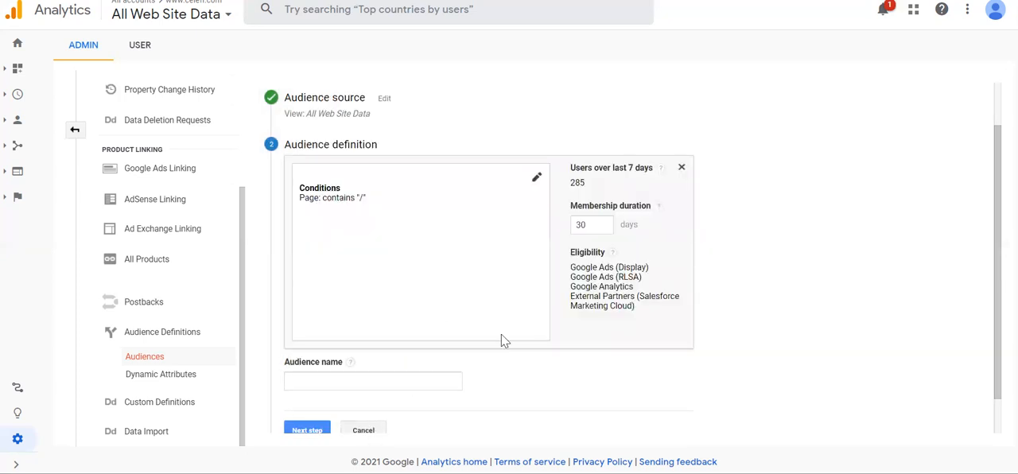
{"action": "left_click", "coordinate": [364, 431]}
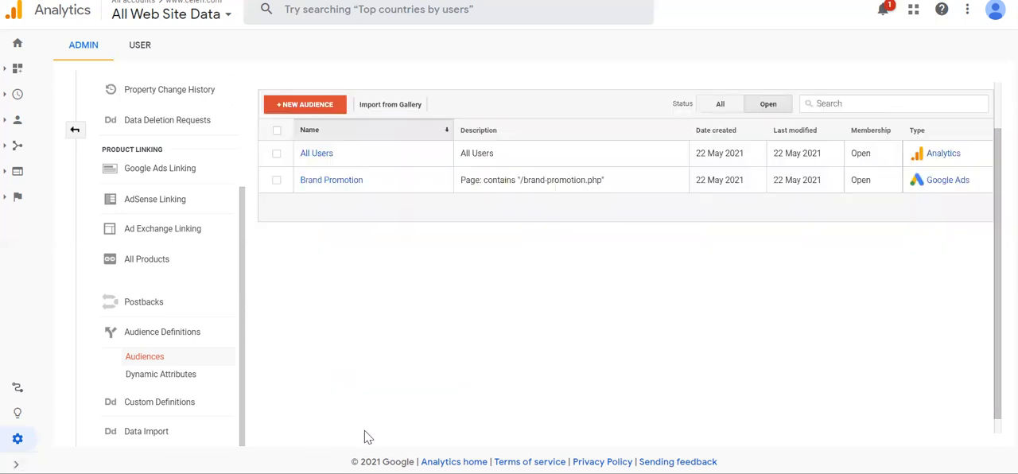
Review the recommended audience definitions in a new audience form, cancel it, and return to the admin overview
{"action": "left_click", "coordinate": [319, 115]}
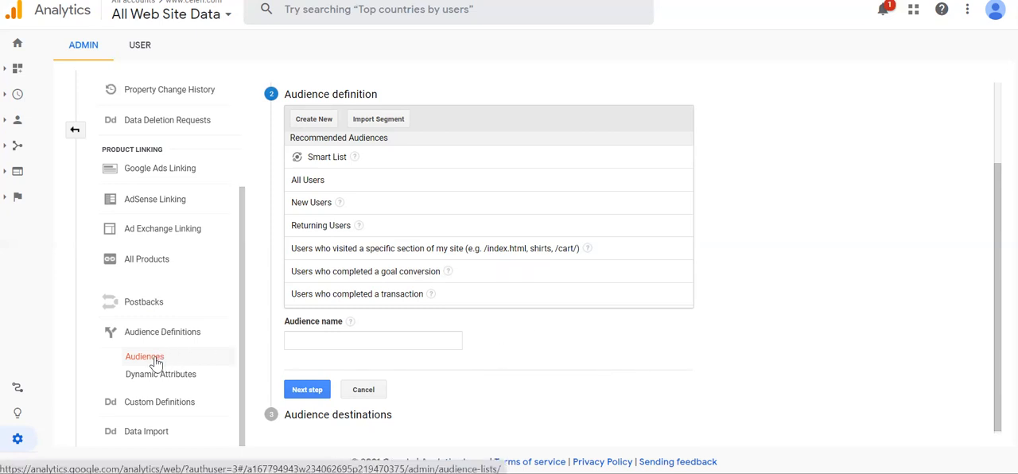
{"action": "left_click", "coordinate": [364, 389]}
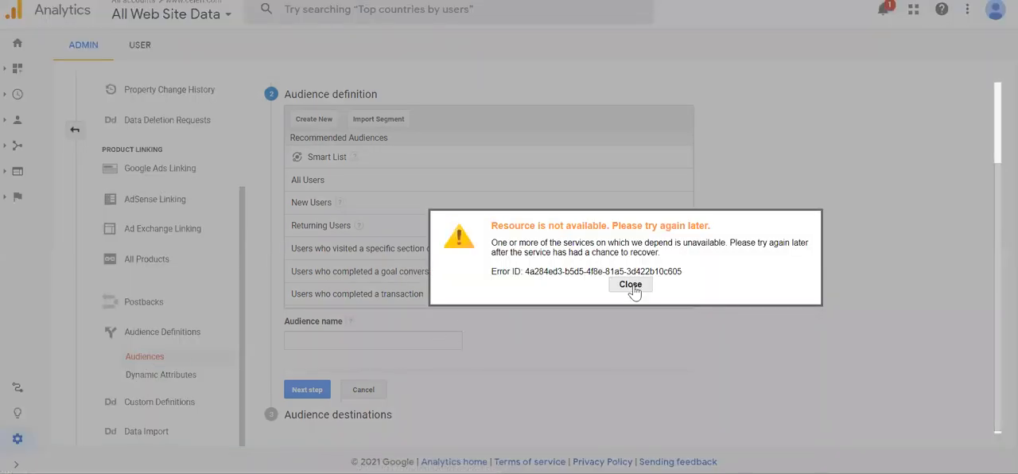
{"action": "left_click", "coordinate": [631, 285]}
{"action": "left_click", "coordinate": [364, 389]}
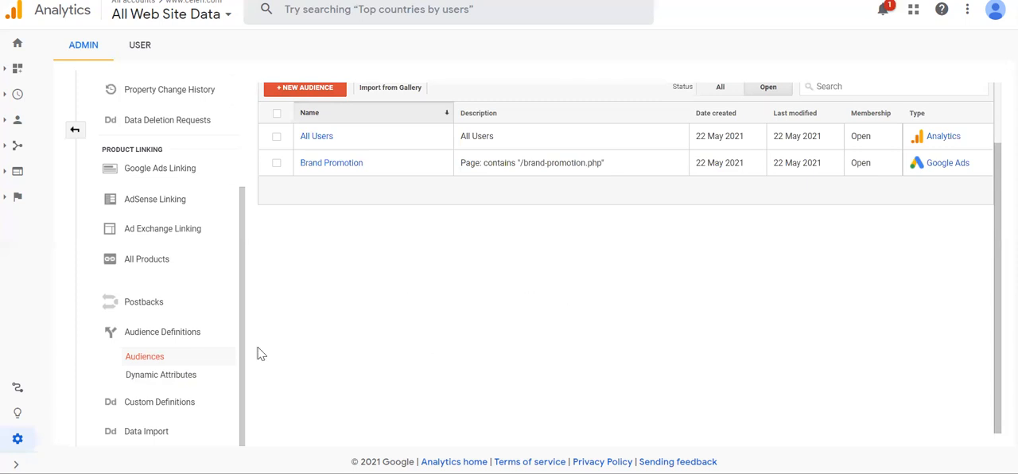
{"action": "left_click", "coordinate": [18, 438]}
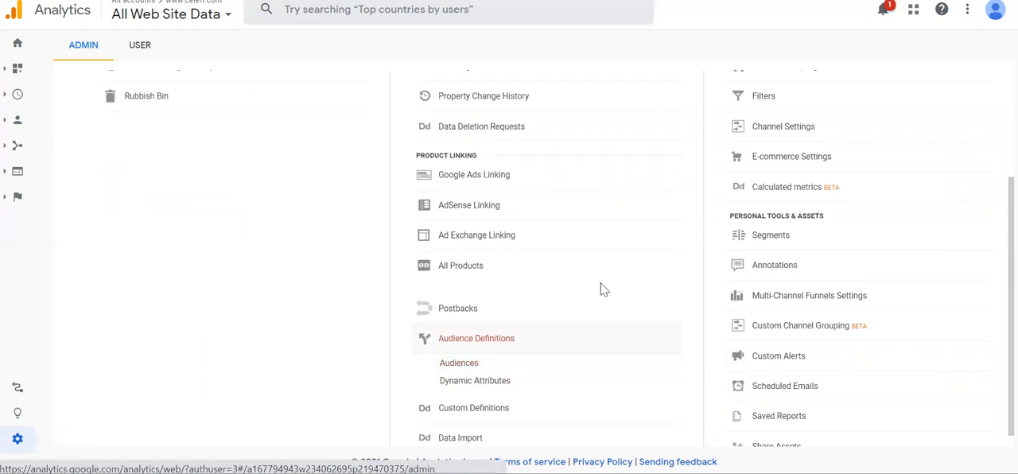
{"action": "scroll", "coordinate": [659, 264], "scroll_direction": "up", "scroll_amount": 3}
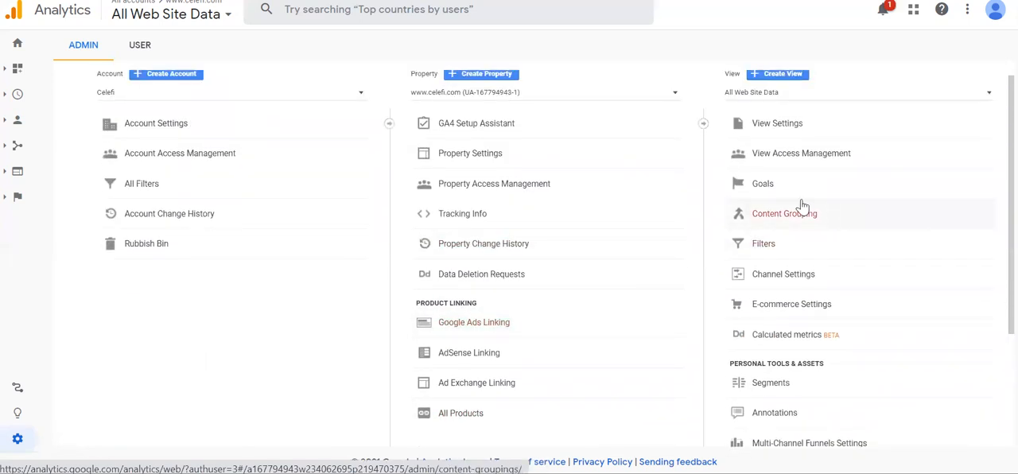
Switch to Google Ads and start a new conversion action that imports from Google Analytics (UA)
{"action": "scroll", "coordinate": [591, 296], "scroll_direction": "down", "scroll_amount": 1}
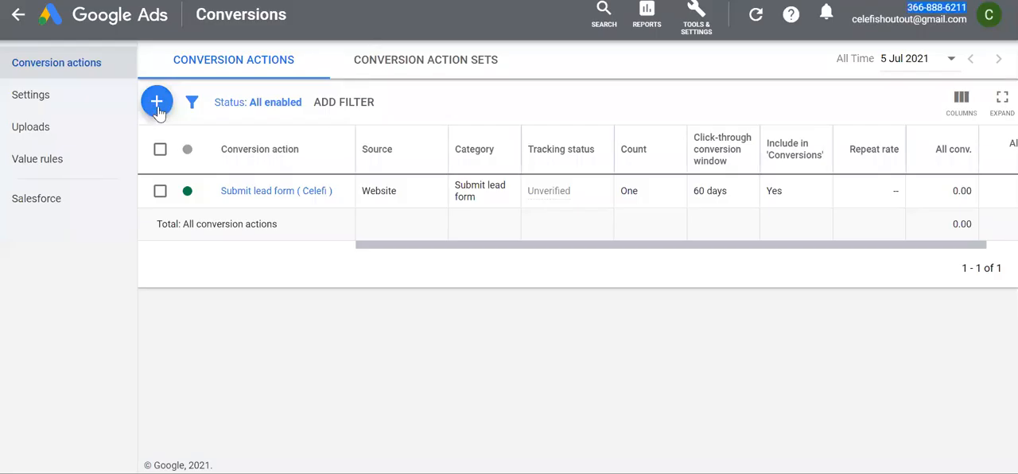
{"action": "left_click", "coordinate": [158, 107]}
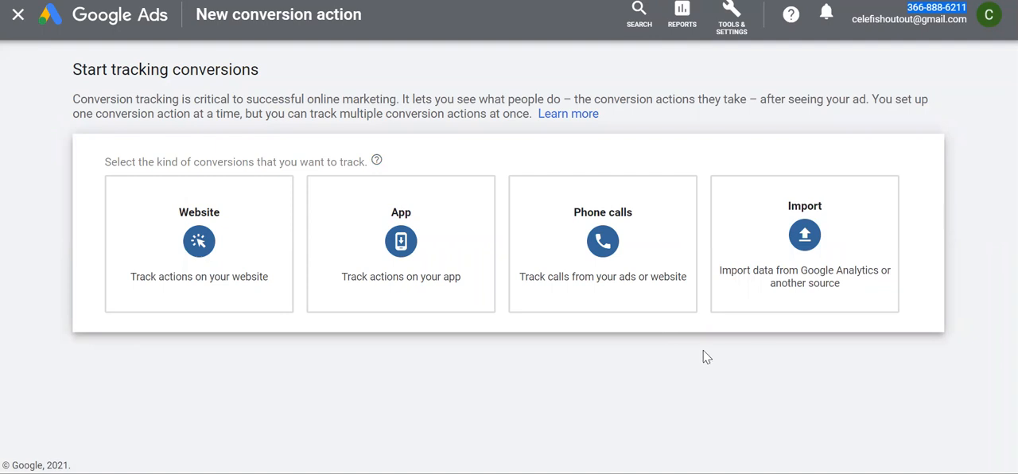
{"action": "mouse_move", "coordinate": [811, 262]}
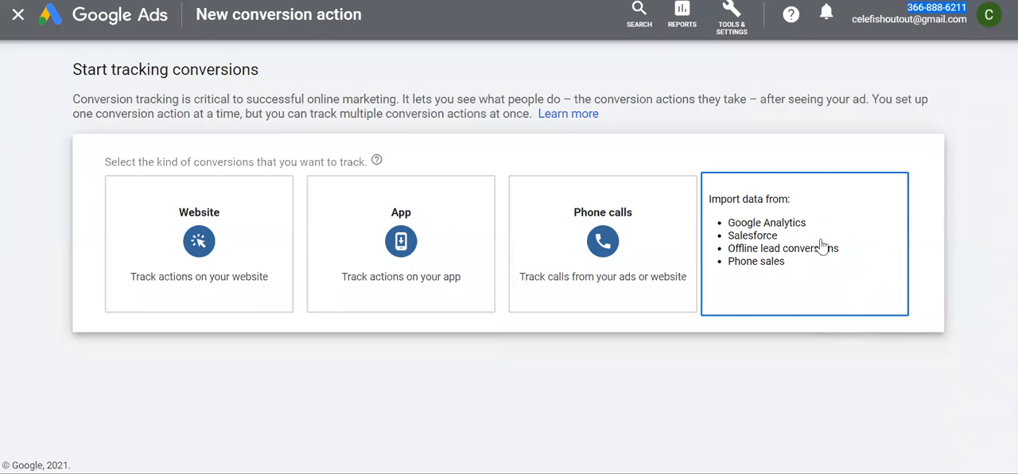
{"action": "left_click", "coordinate": [821, 247]}
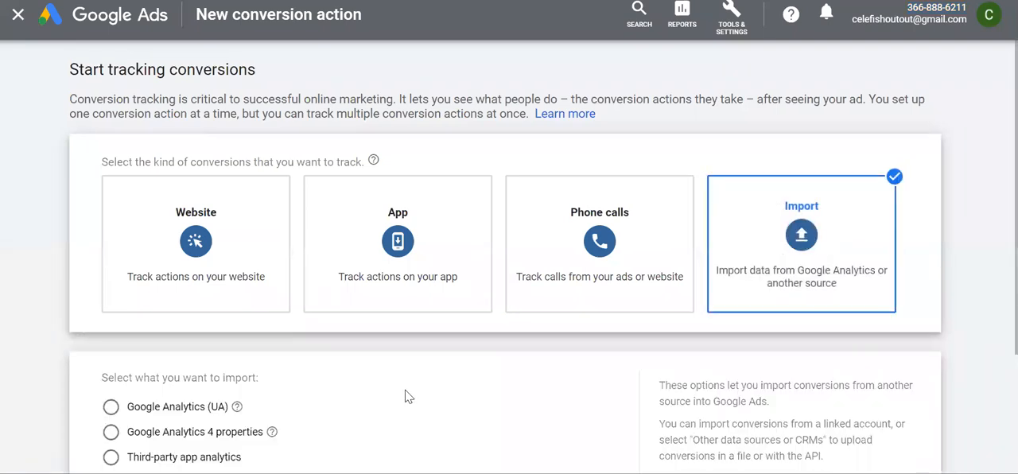
{"action": "scroll", "coordinate": [437, 366], "scroll_direction": "down", "scroll_amount": 2}
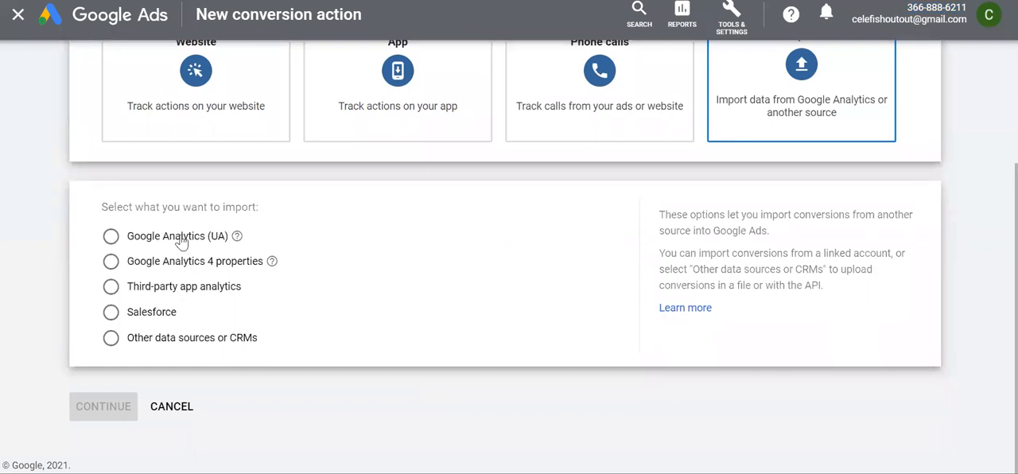
{"action": "left_click", "coordinate": [111, 236]}
{"action": "left_click", "coordinate": [97, 417]}
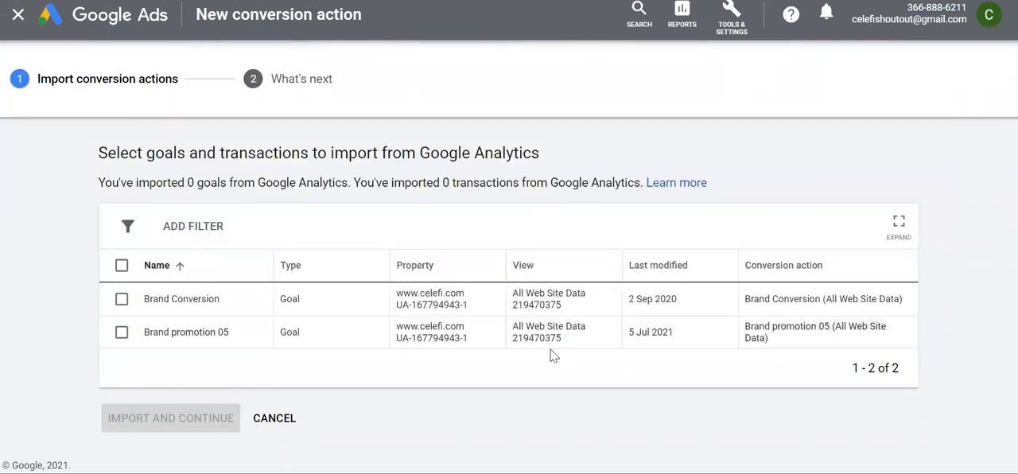
Import the Brand promotion 05 goal as a conversion action and check the tracking status in the conversion actions list
{"action": "left_click", "coordinate": [121, 334]}
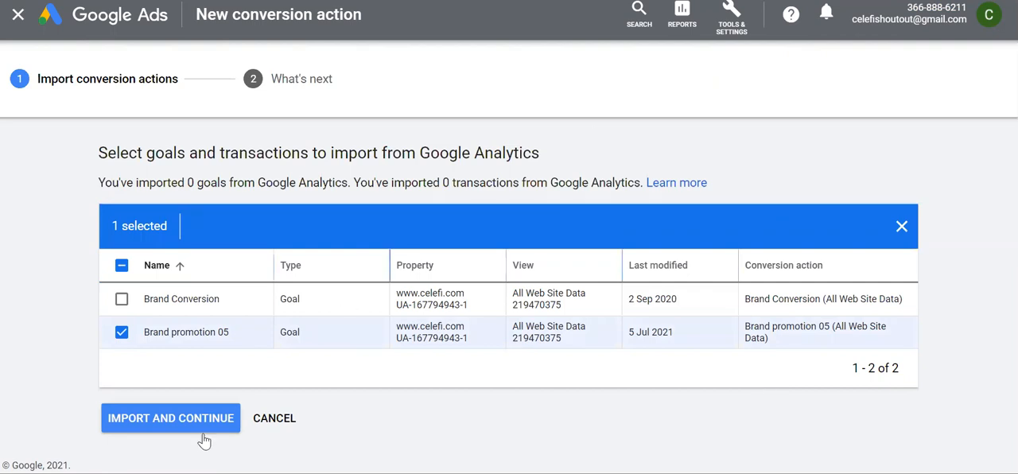
{"action": "left_click", "coordinate": [166, 433]}
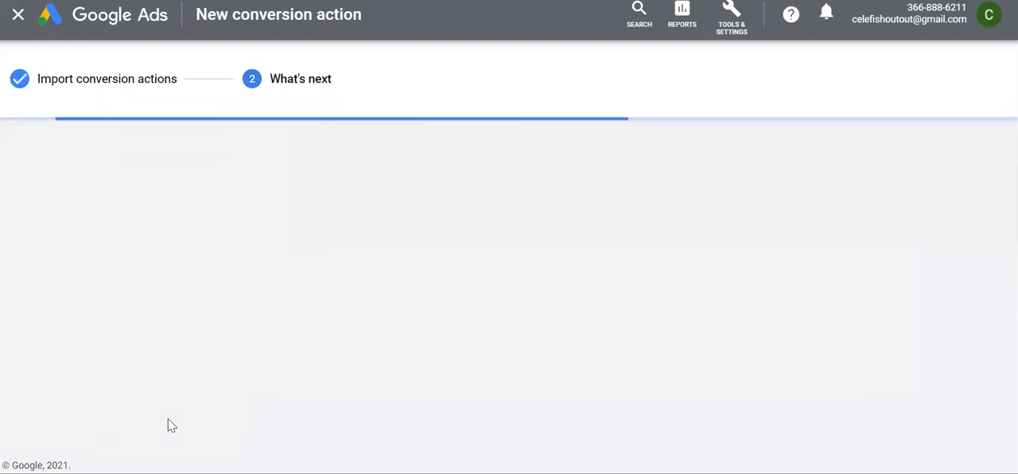
{"action": "left_click", "coordinate": [129, 368]}
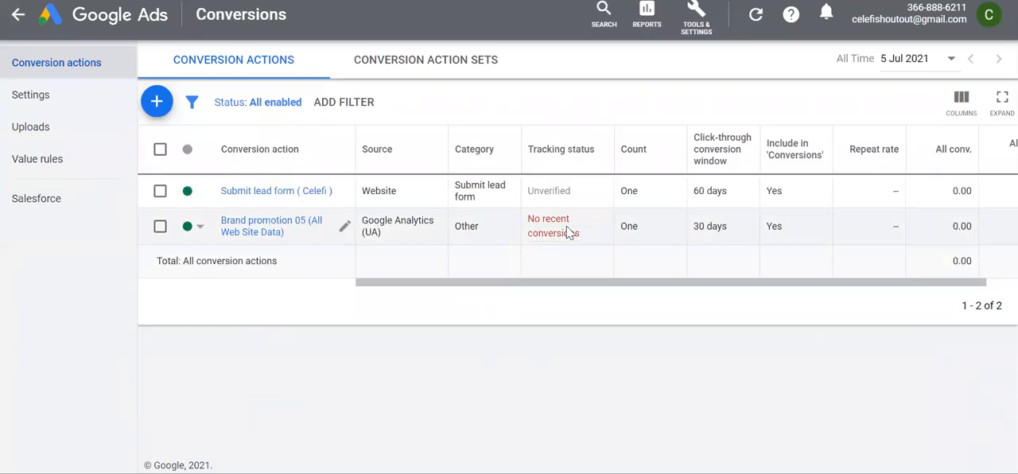
{"action": "mouse_move", "coordinate": [555, 200]}
{"action": "mouse_move", "coordinate": [555, 242]}
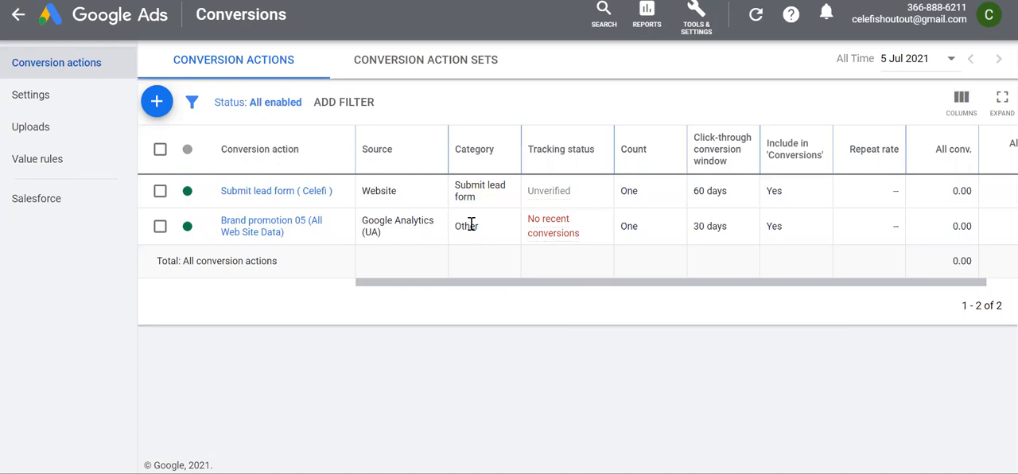
Switch to the Celefi website, go back from the Thank You page to review the enquiry form, and return to Analytics
{"action": "mouse_move", "coordinate": [520, 245]}
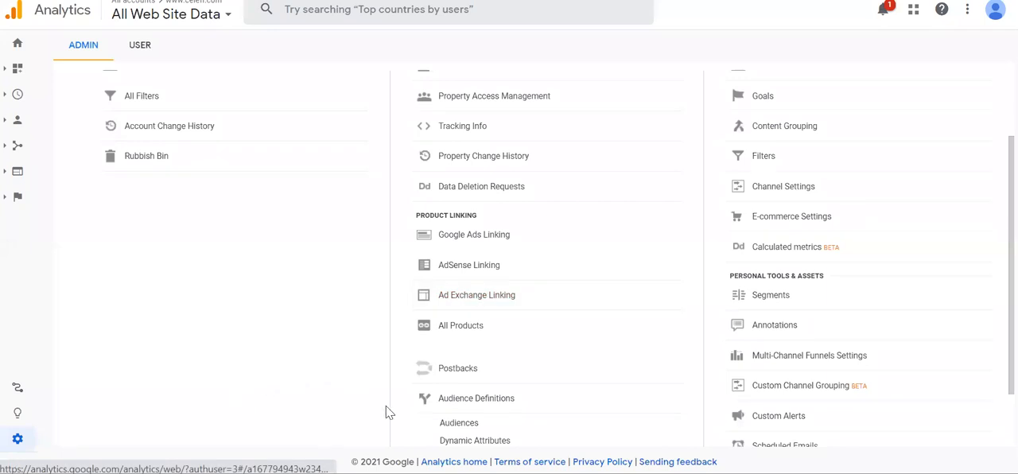
{"action": "mouse_move", "coordinate": [489, 473]}
{"action": "left_click", "coordinate": [541, 426]}
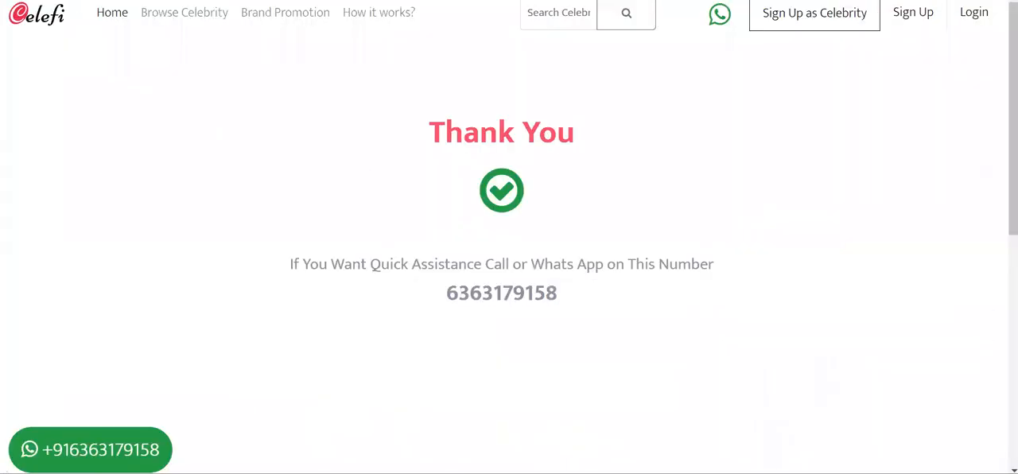
{"action": "left_click", "coordinate": [16, 0]}
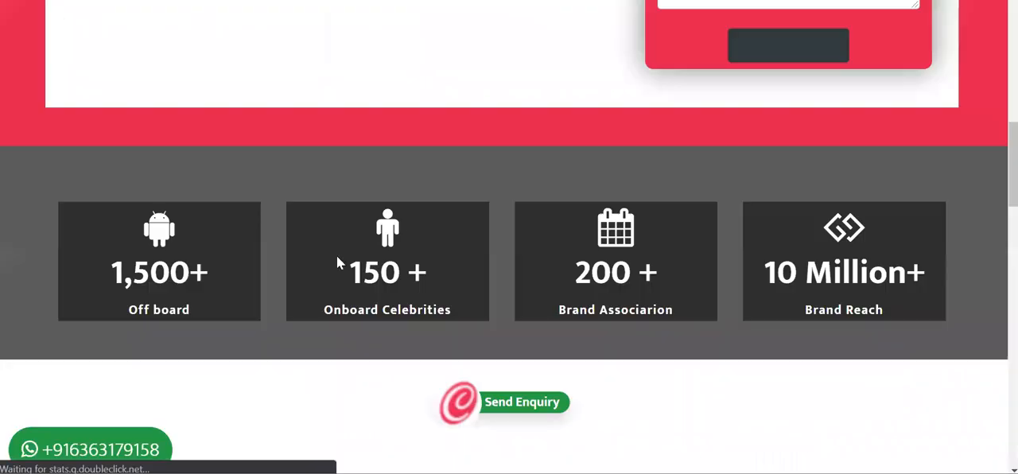
{"action": "scroll", "coordinate": [370, 185], "scroll_direction": "up", "scroll_amount": 9}
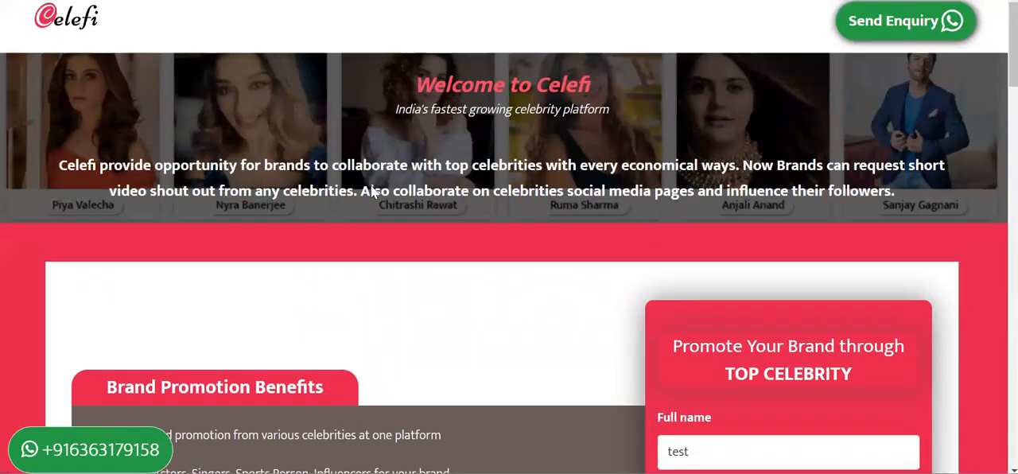
{"action": "scroll", "coordinate": [372, 191], "scroll_direction": "down", "scroll_amount": 5}
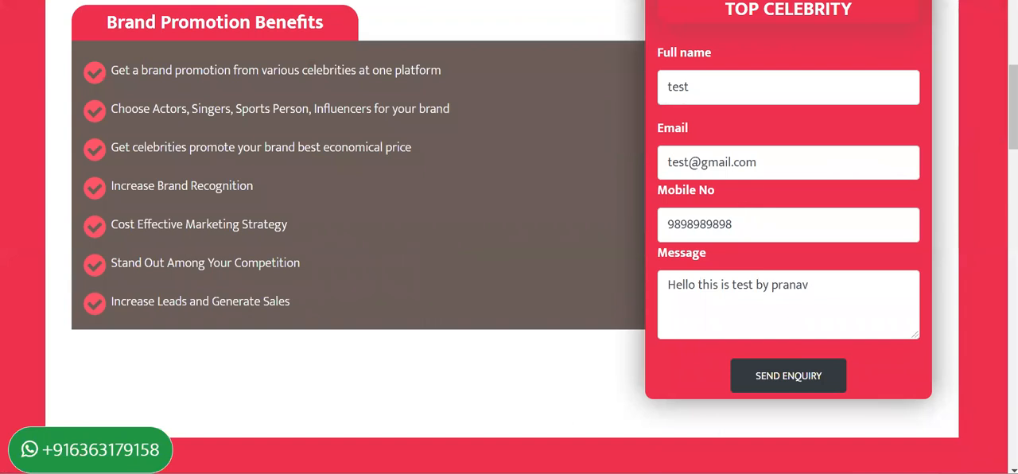
{"action": "key", "text": "alt+Tab"}
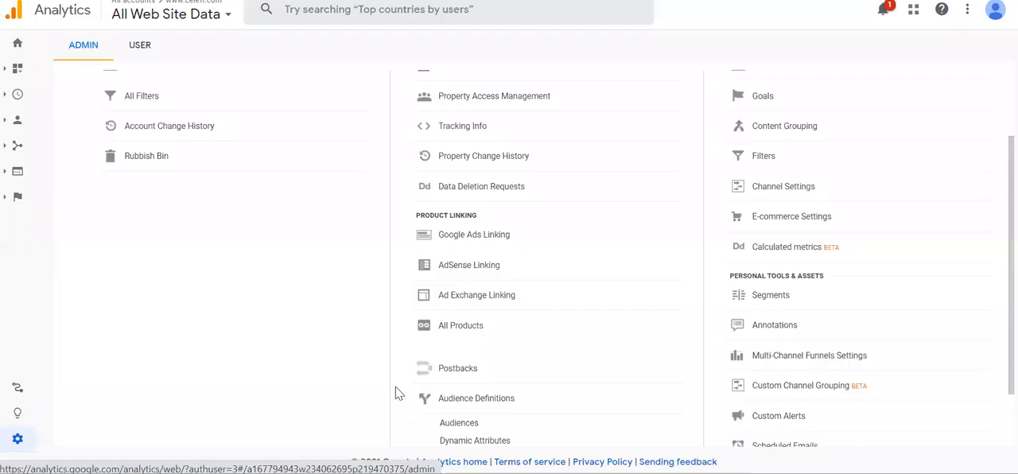